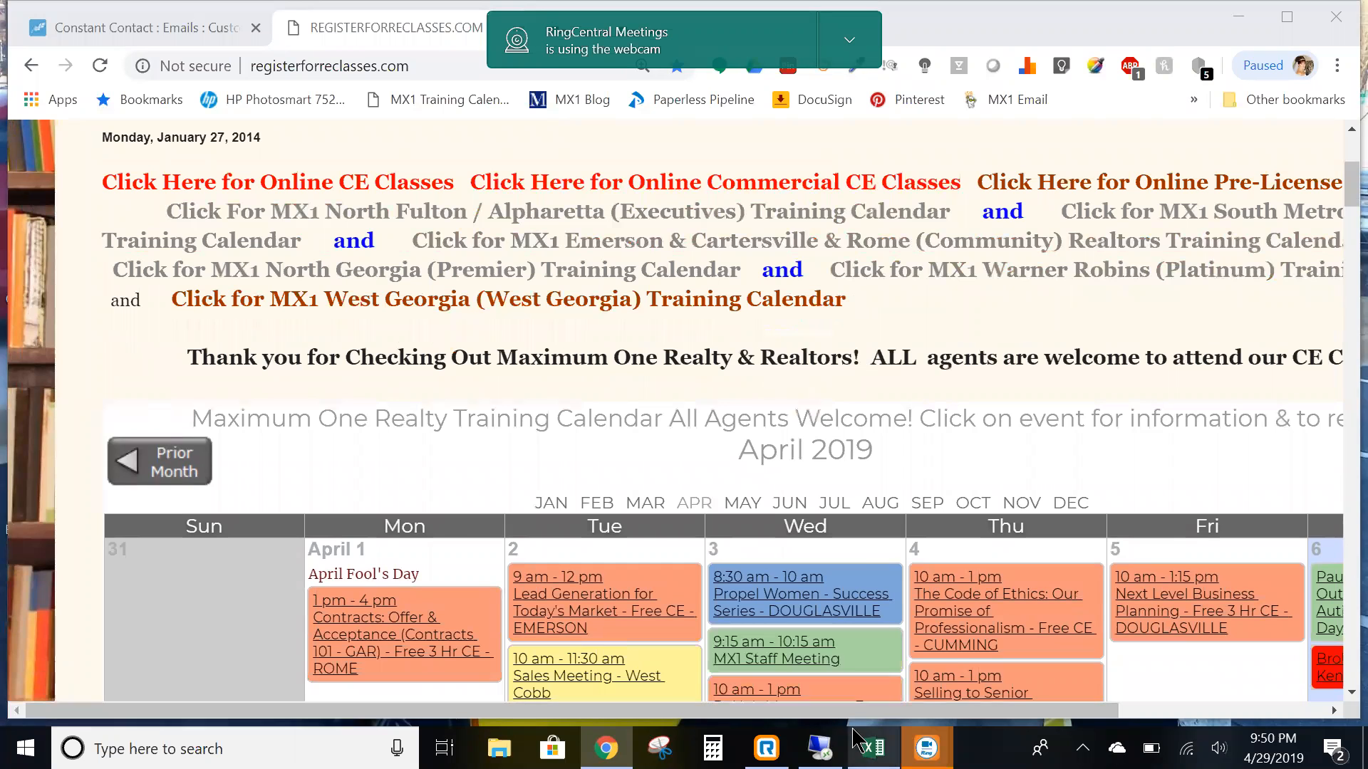
# - Bring the Excel class checklist forward on the Apr 2019 sheet and raise the volume to full
pyautogui.click(874, 748)
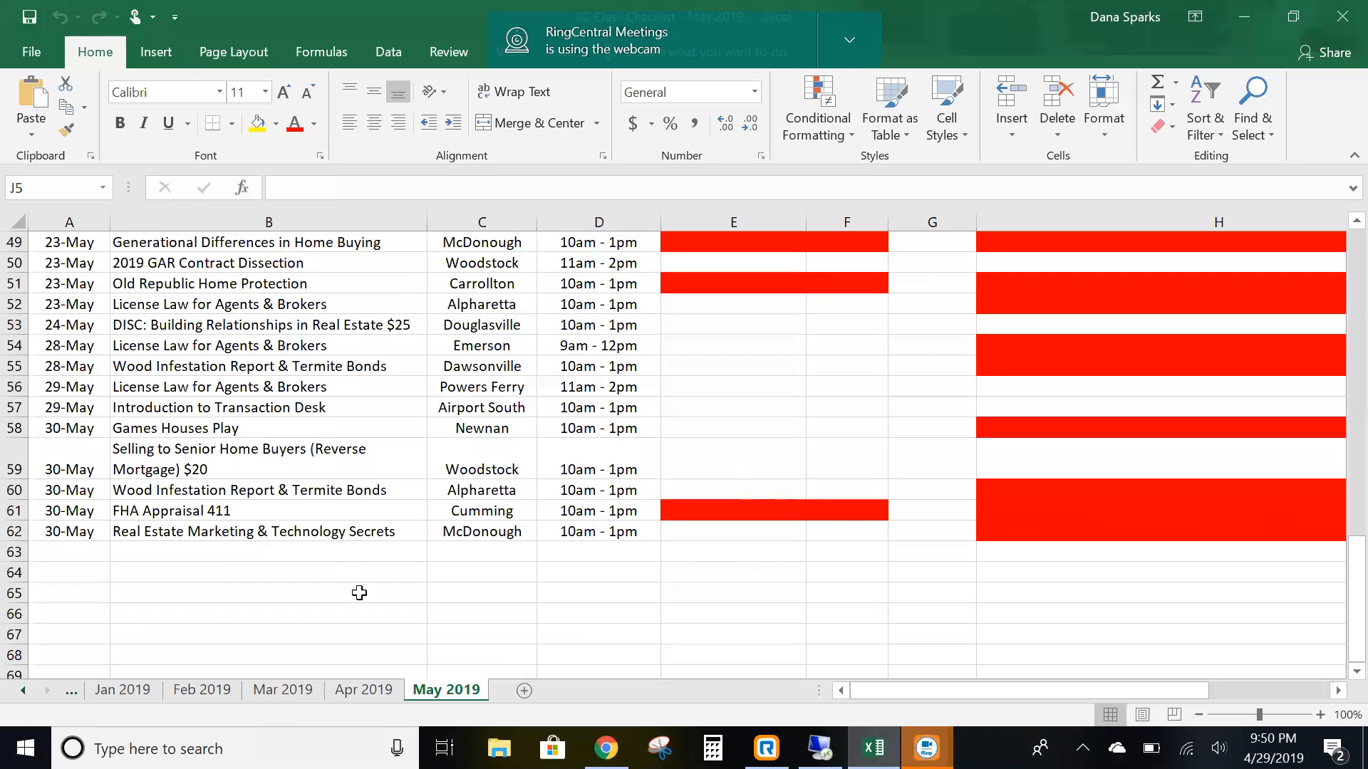
pyautogui.scroll(5, 255, 644)
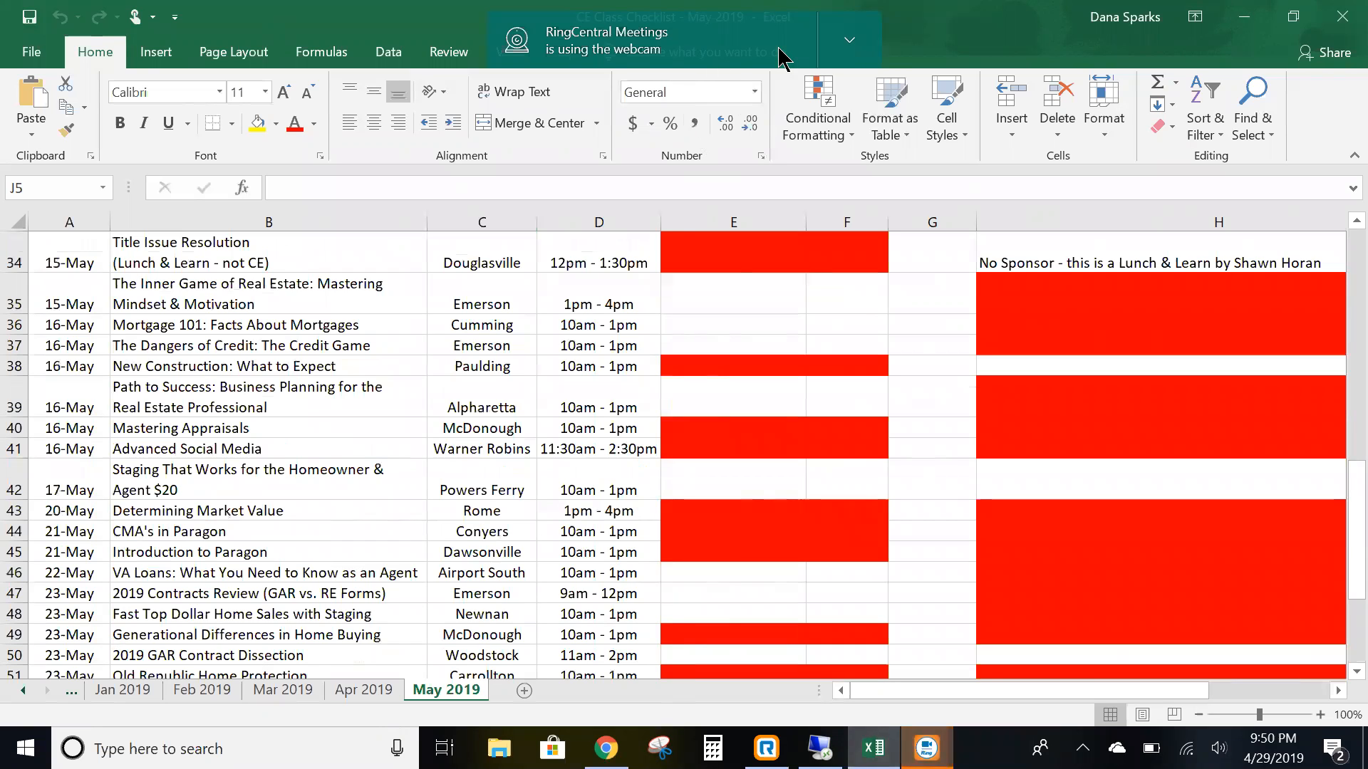
pyautogui.click(387, 690)
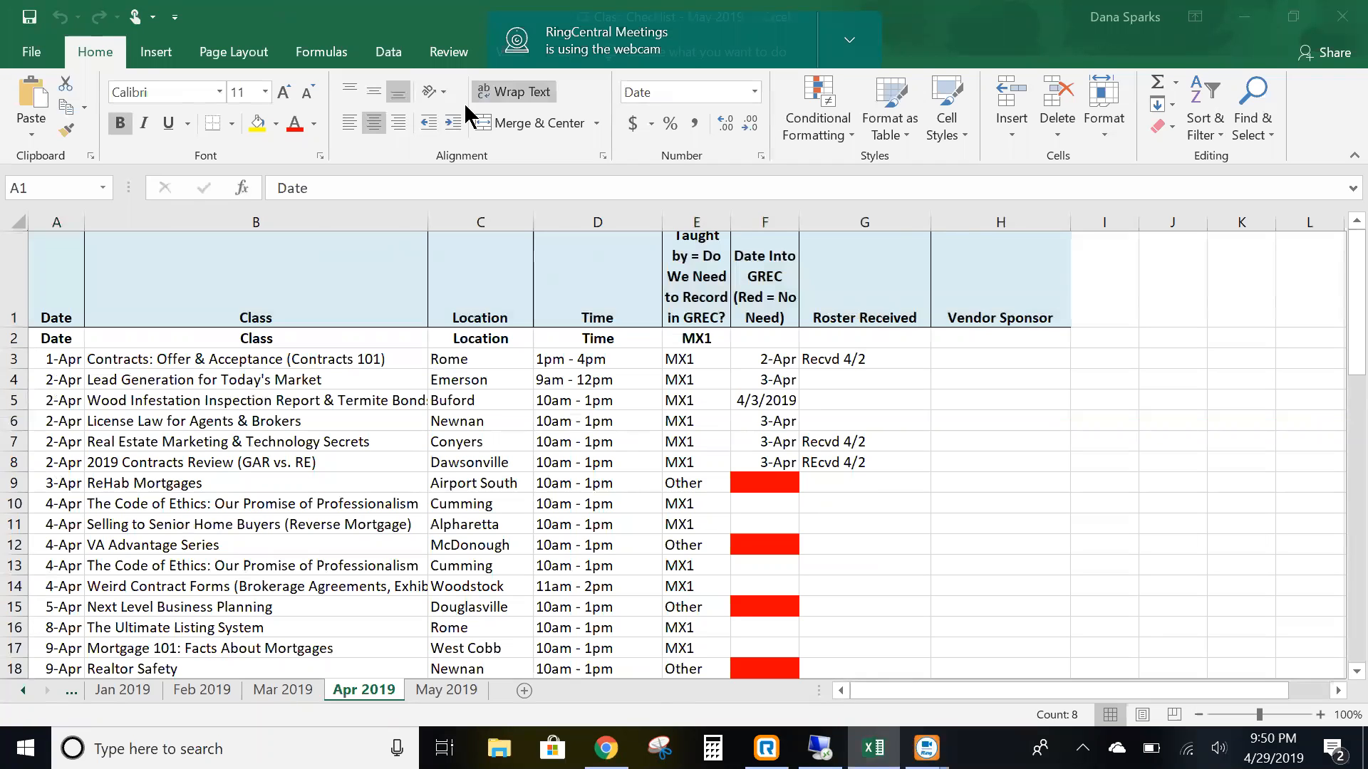
pyautogui.click(134, 687)
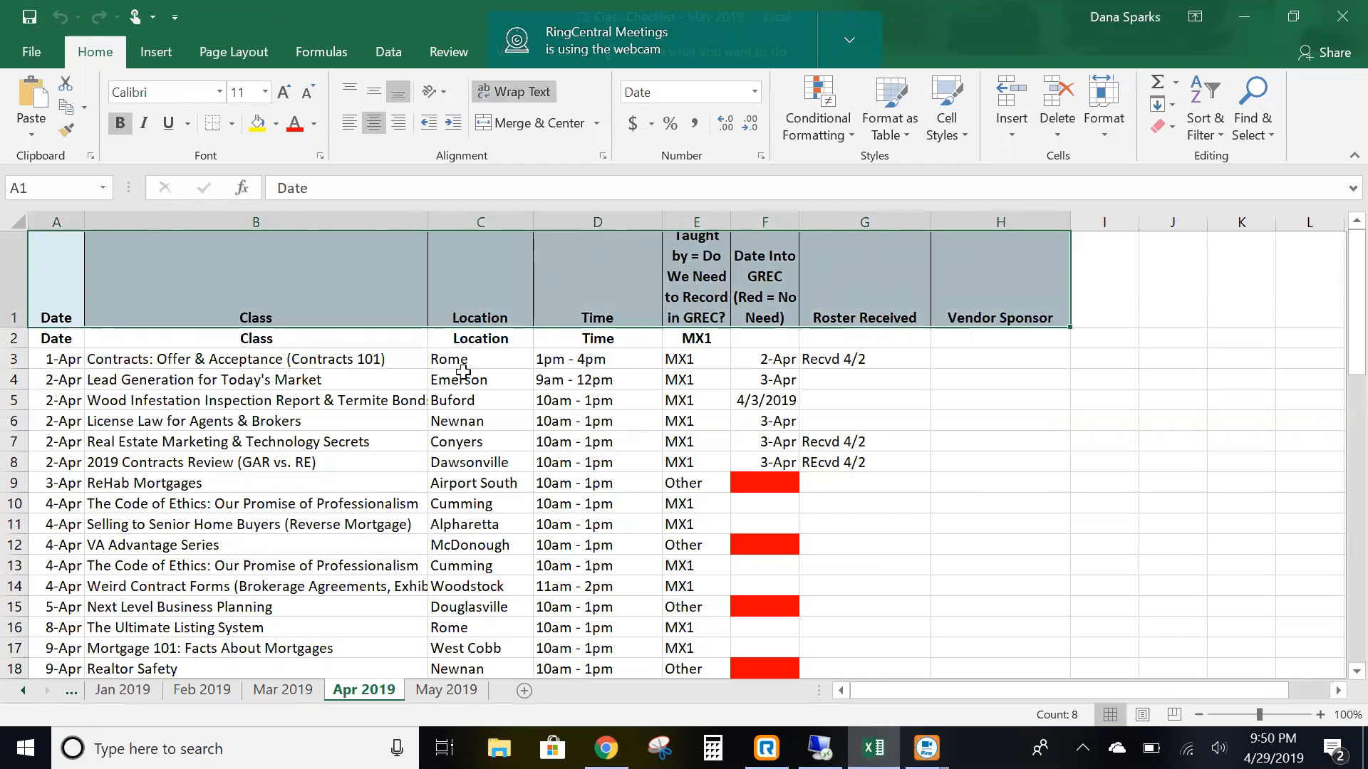
pyautogui.press('XF86AudioRaiseVolume')
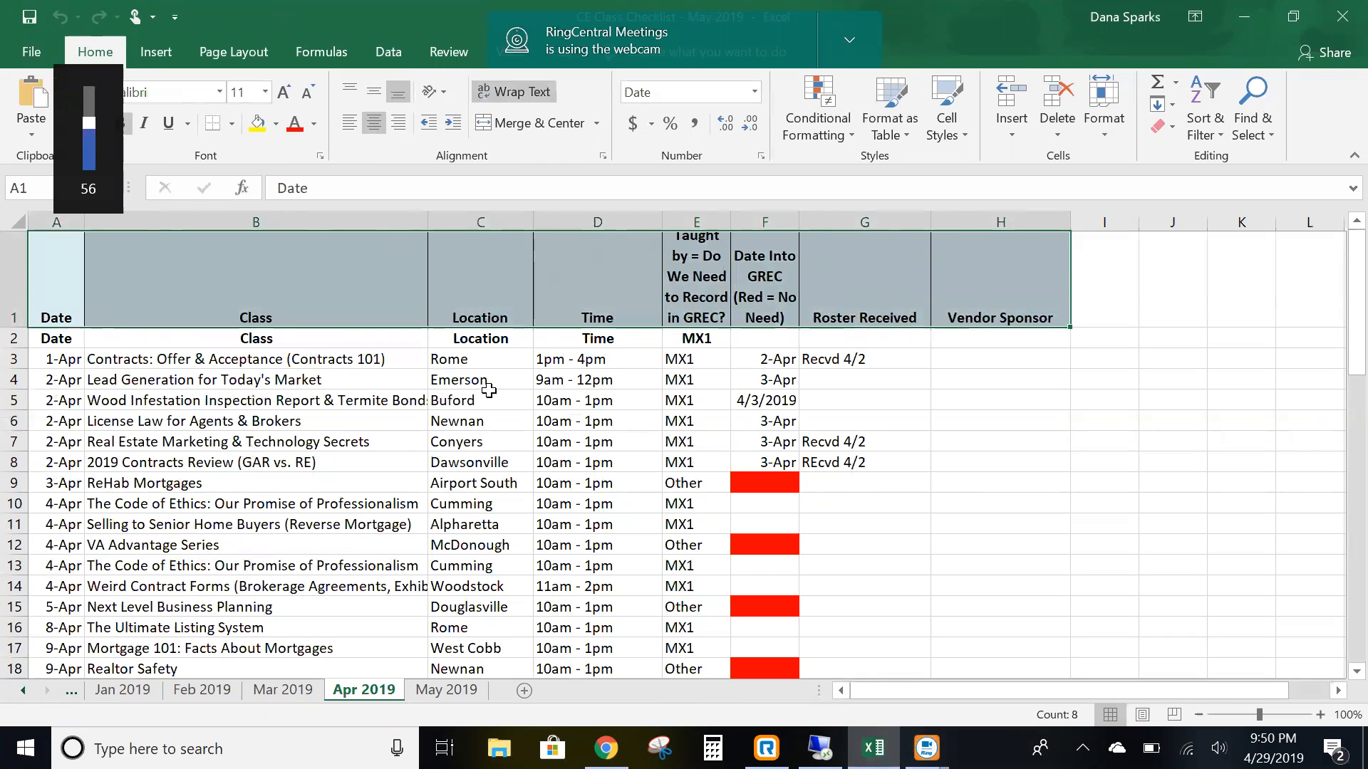
pyautogui.press('XF86AudioRaiseVolume')
pyautogui.press('XF86AudioRaiseVolume')
pyautogui.press('XF86AudioRaiseVolume')
pyautogui.press('XF86AudioRaiseVolume')
pyautogui.press('XF86AudioRaiseVolume')
pyautogui.press('XF86AudioRaiseVolume')
pyautogui.press('XF86AudioRaiseVolume')
pyautogui.press('XF86AudioRaiseVolume')
pyautogui.press('XF86AudioRaiseVolume')
pyautogui.press('XF86AudioRaiseVolume')
pyautogui.press('XF86AudioRaiseVolume')
pyautogui.press('XF86AudioRaiseVolume')
pyautogui.press('XF86AudioRaiseVolume')
pyautogui.press('XF86AudioRaiseVolume')
pyautogui.press('XF86AudioRaiseVolume')
pyautogui.press('XF86AudioRaiseVolume')
pyautogui.press('XF86AudioRaiseVolume')
pyautogui.press('XF86AudioRaiseVolume')
pyautogui.press('XF86AudioRaiseVolume')
pyautogui.press('XF86AudioRaiseVolume')
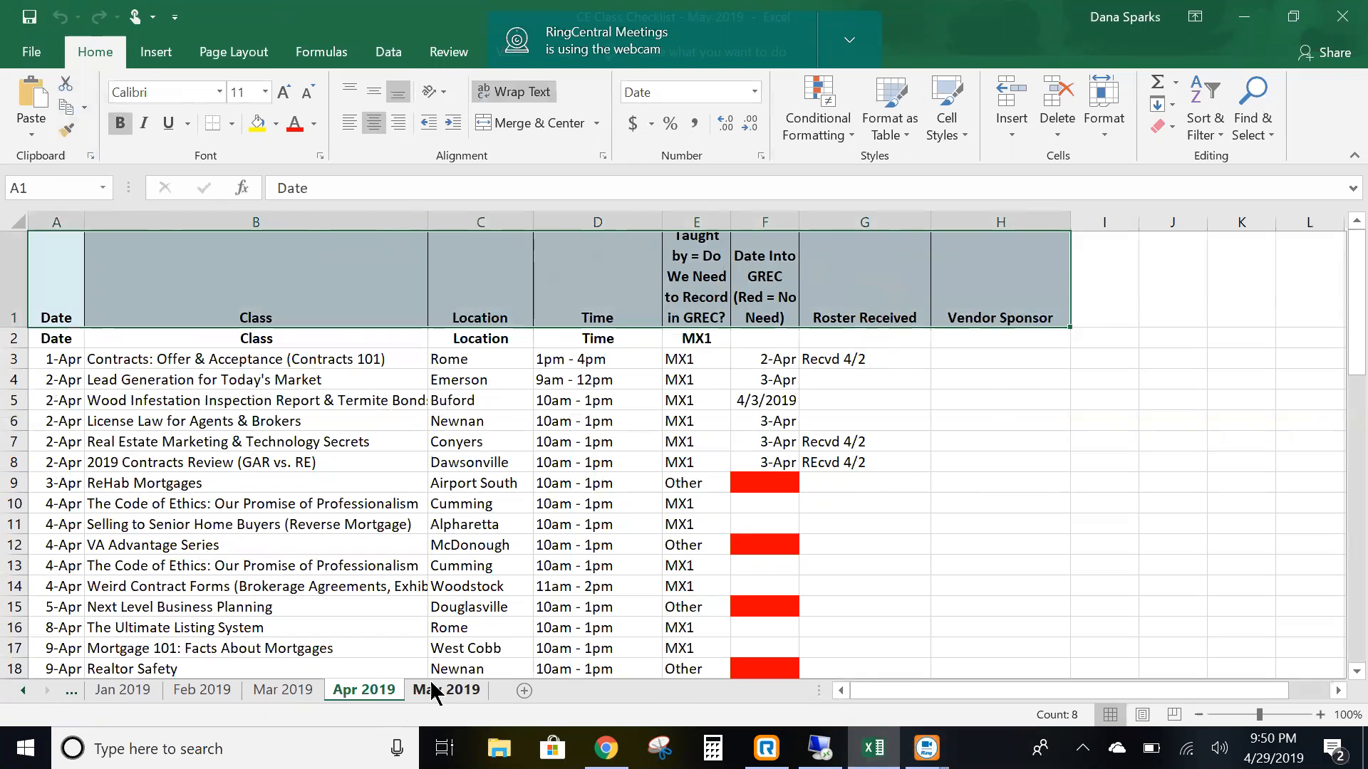
# - Review the Mar, Jan and Feb 2019 sheets of the class checklist
pyautogui.click(285, 690)
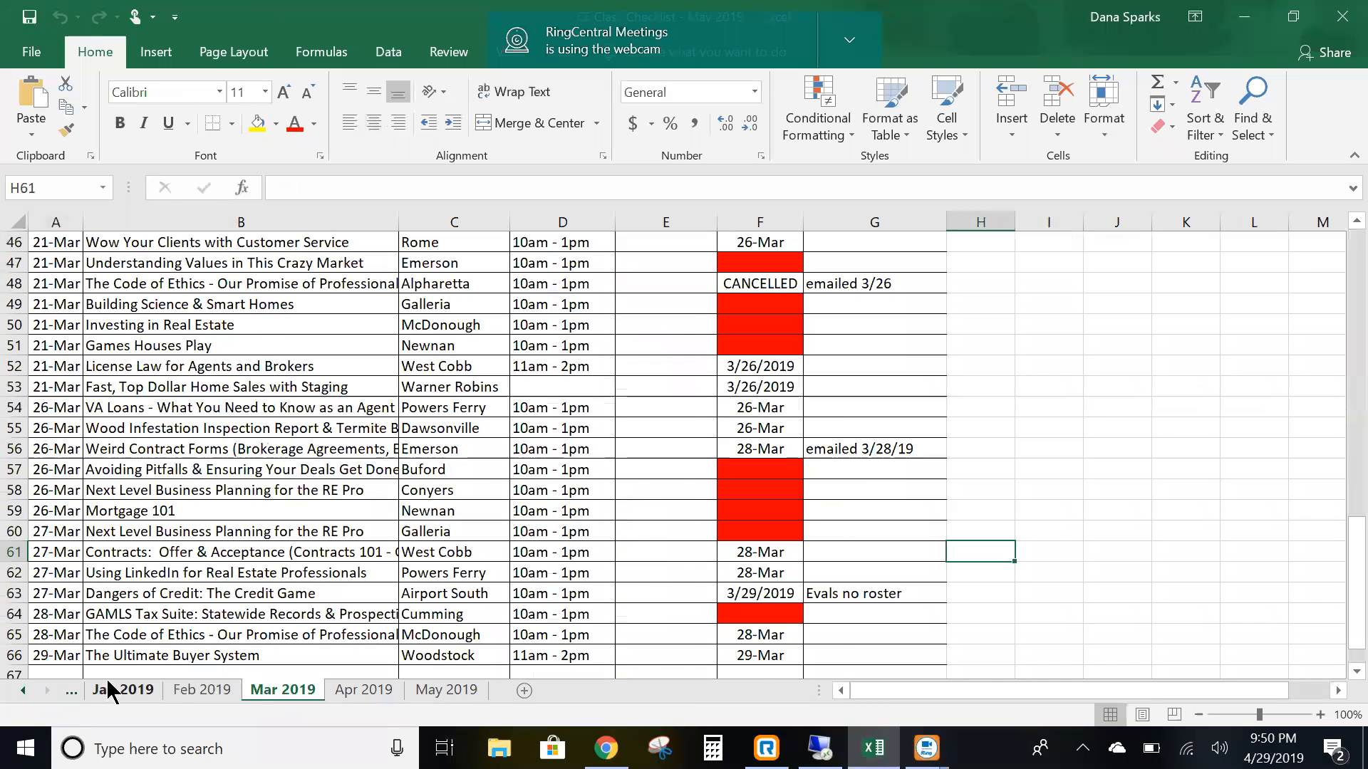
pyautogui.click(114, 689)
pyautogui.click(179, 688)
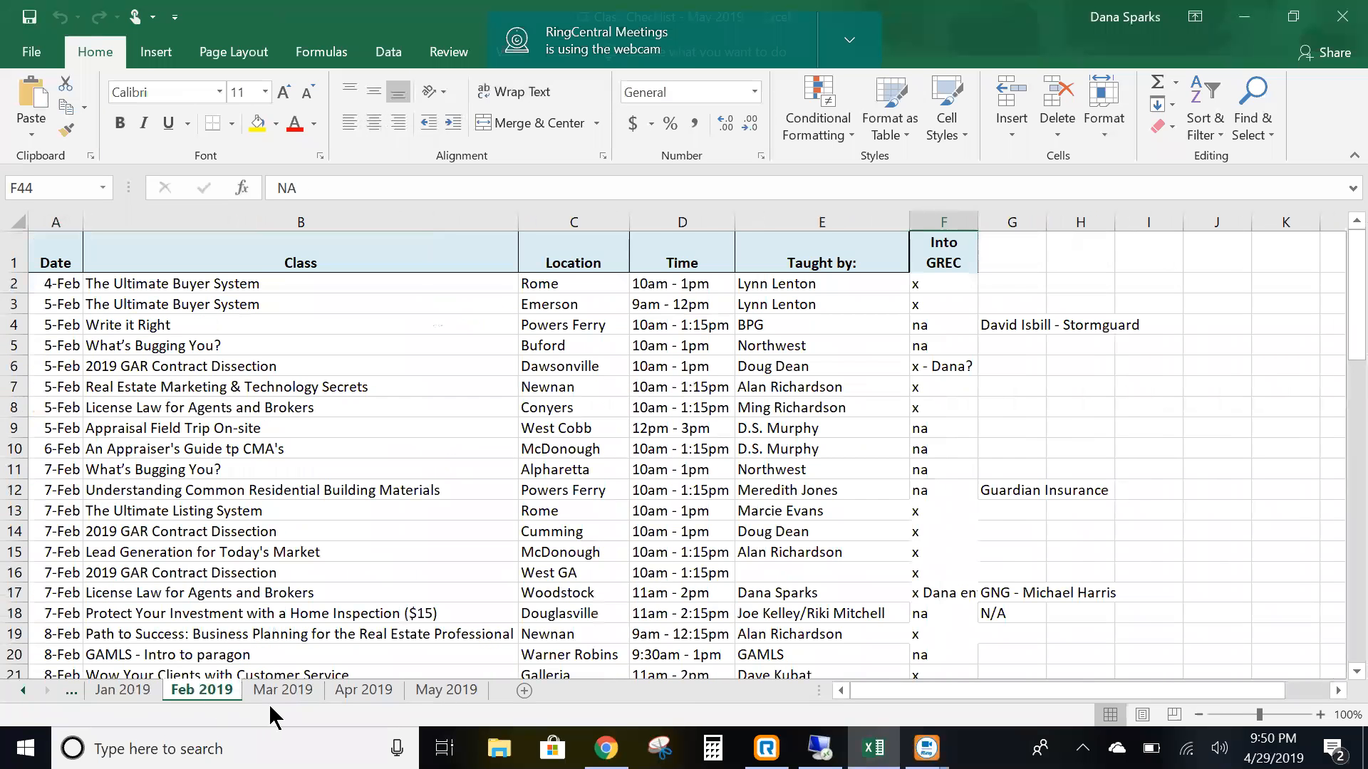
pyautogui.click(285, 690)
pyautogui.scroll(-4, 278, 443)
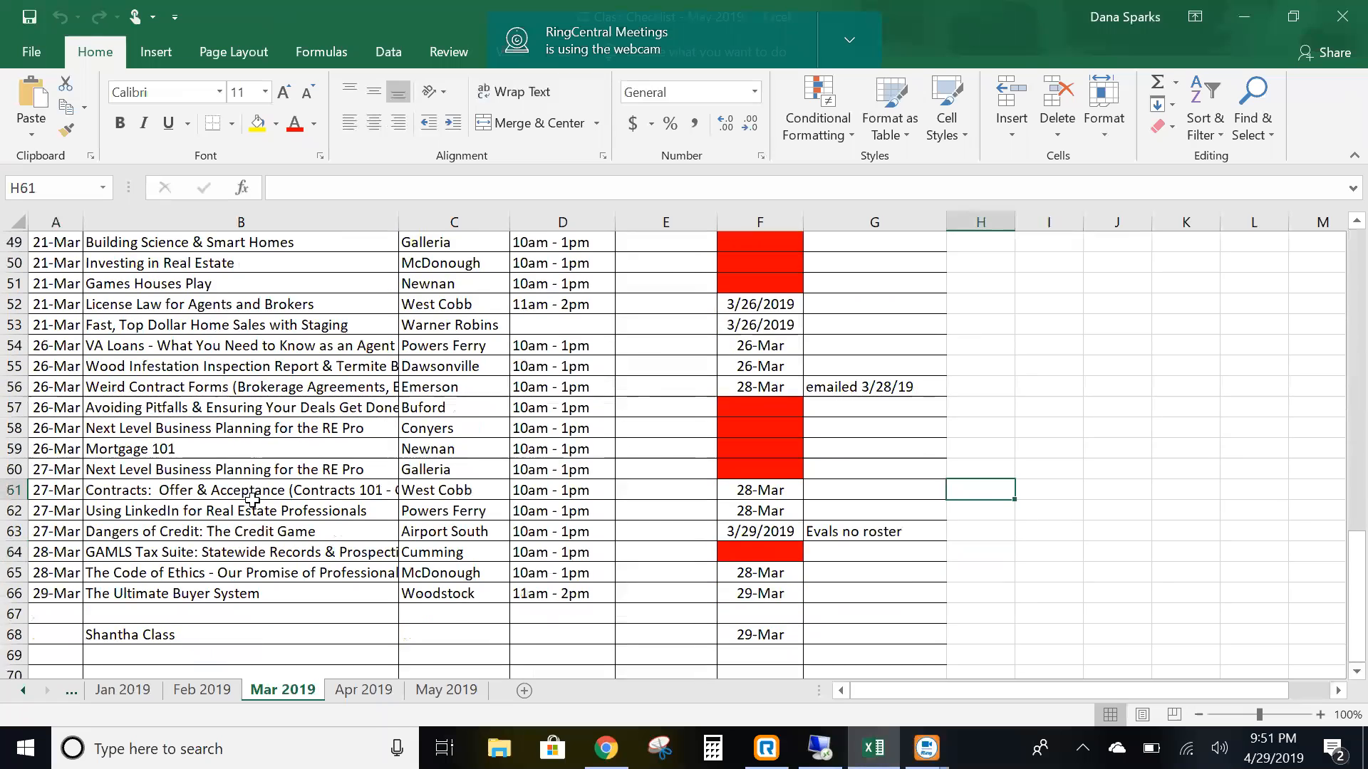
pyautogui.scroll(8, 278, 443)
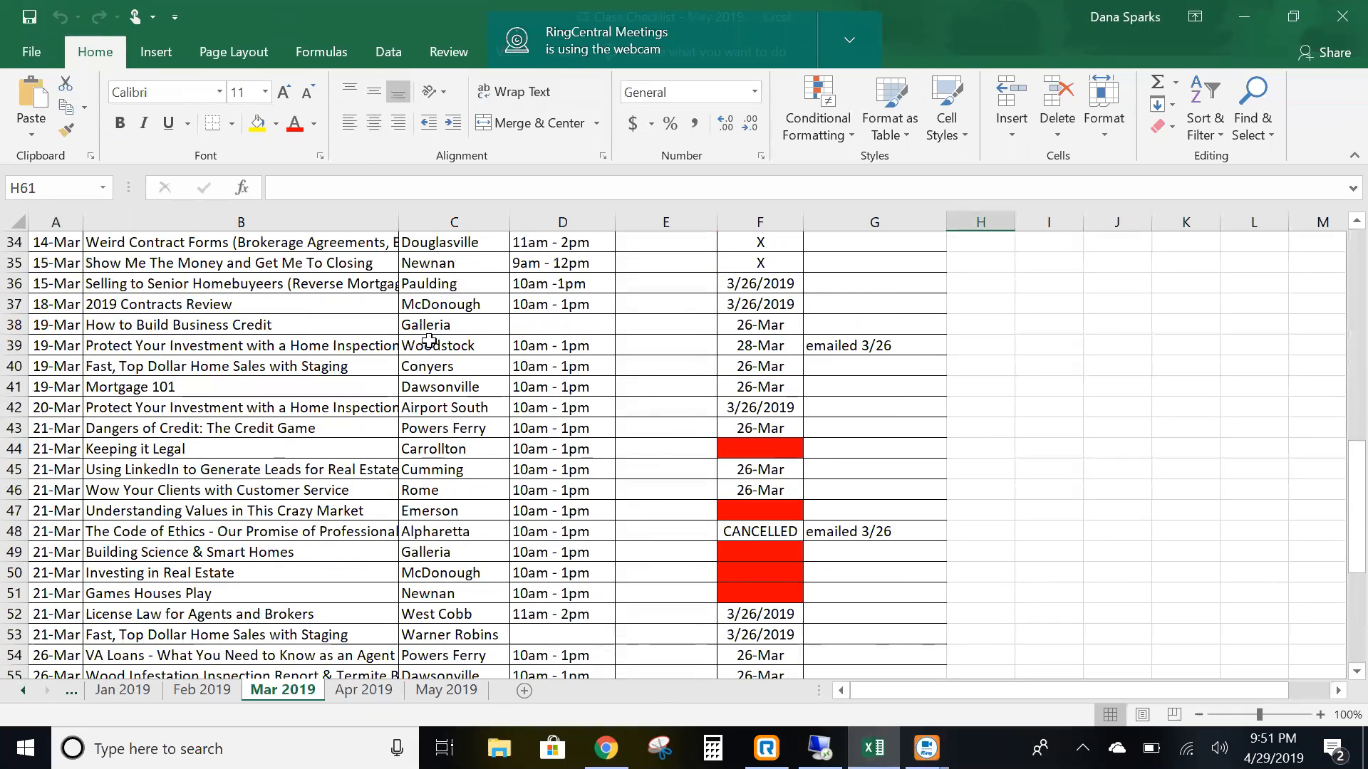
pyautogui.scroll(2, 441, 627)
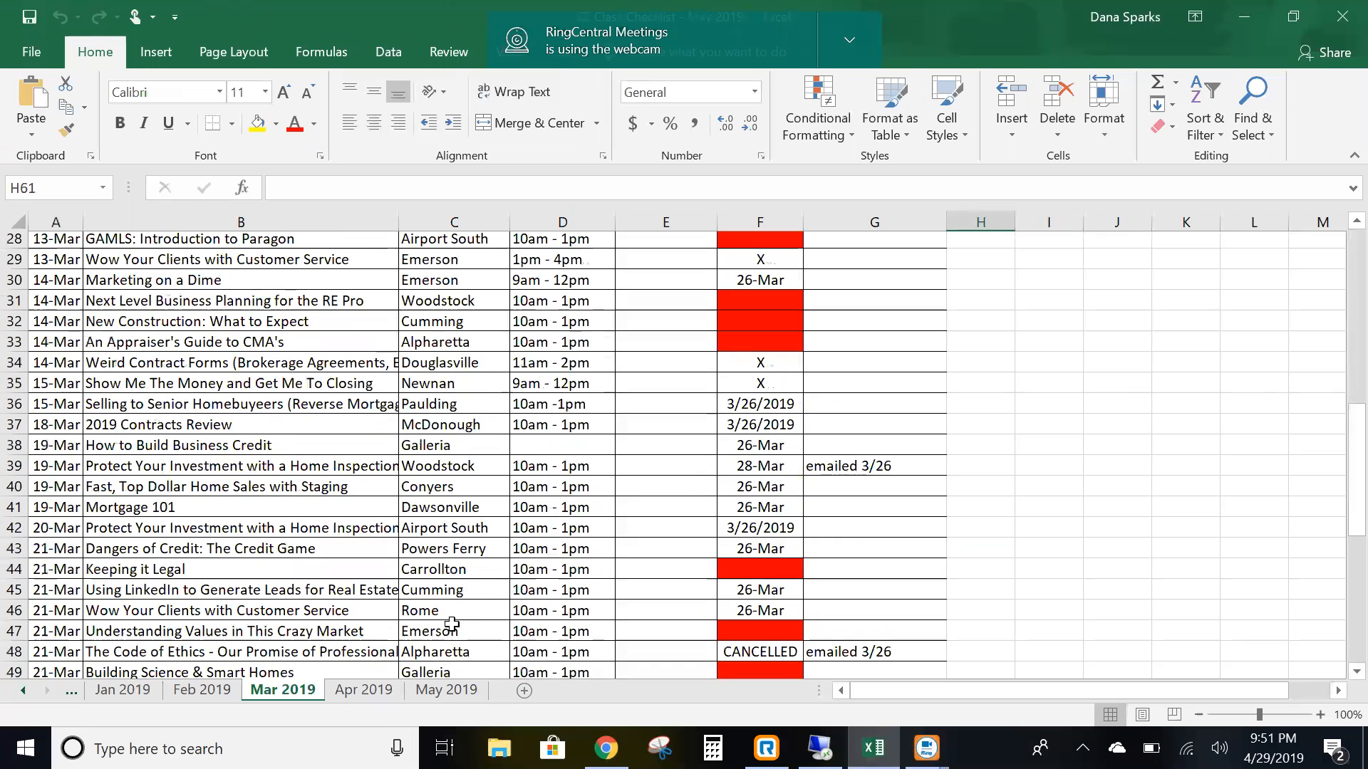
# - Scroll the May 2019 sheet to the top, then bring up the May 2019 training calendar in Chrome
pyautogui.click(448, 691)
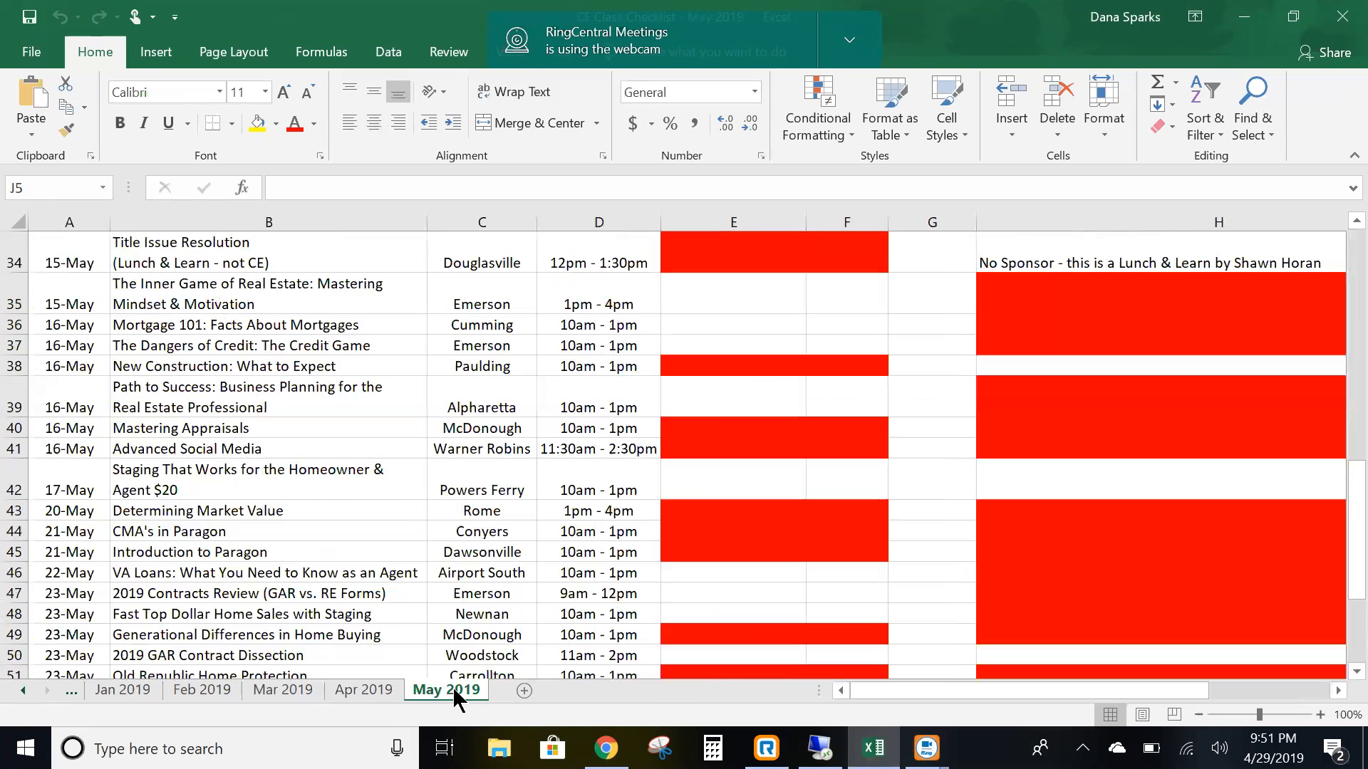
pyautogui.scroll(2, 397, 506)
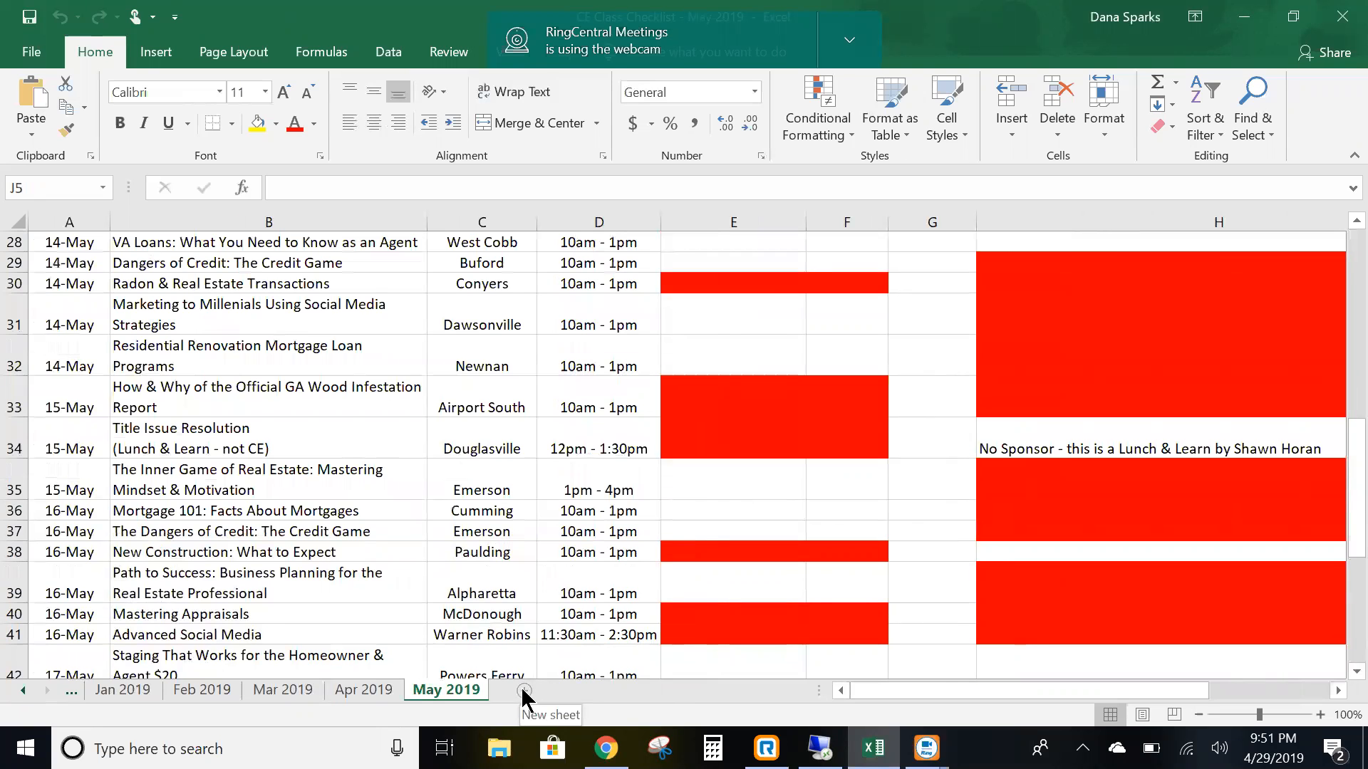
pyautogui.scroll(9, 254, 414)
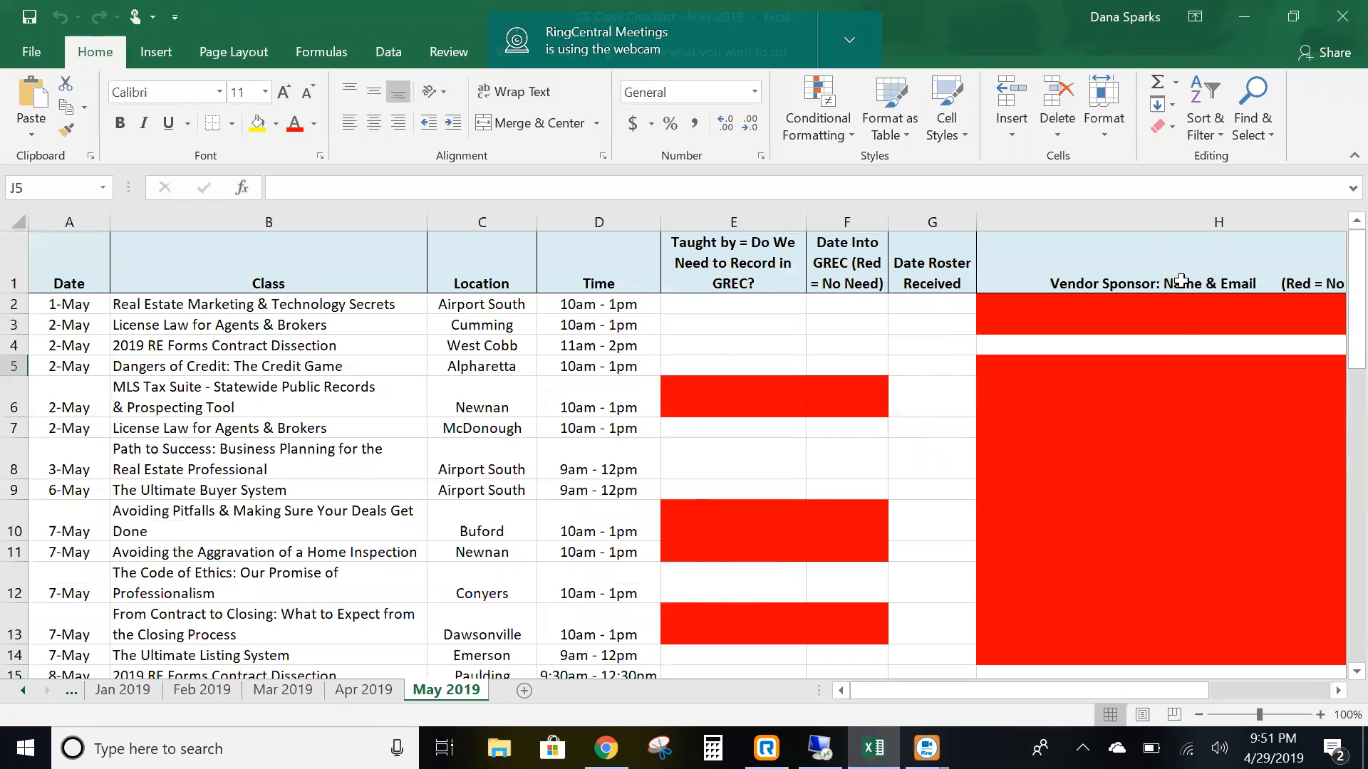
pyautogui.moveTo(1036, 691)
pyautogui.mouseDown()
pyautogui.moveTo(1225, 651)
pyautogui.moveTo(1039, 690)
pyautogui.mouseUp()
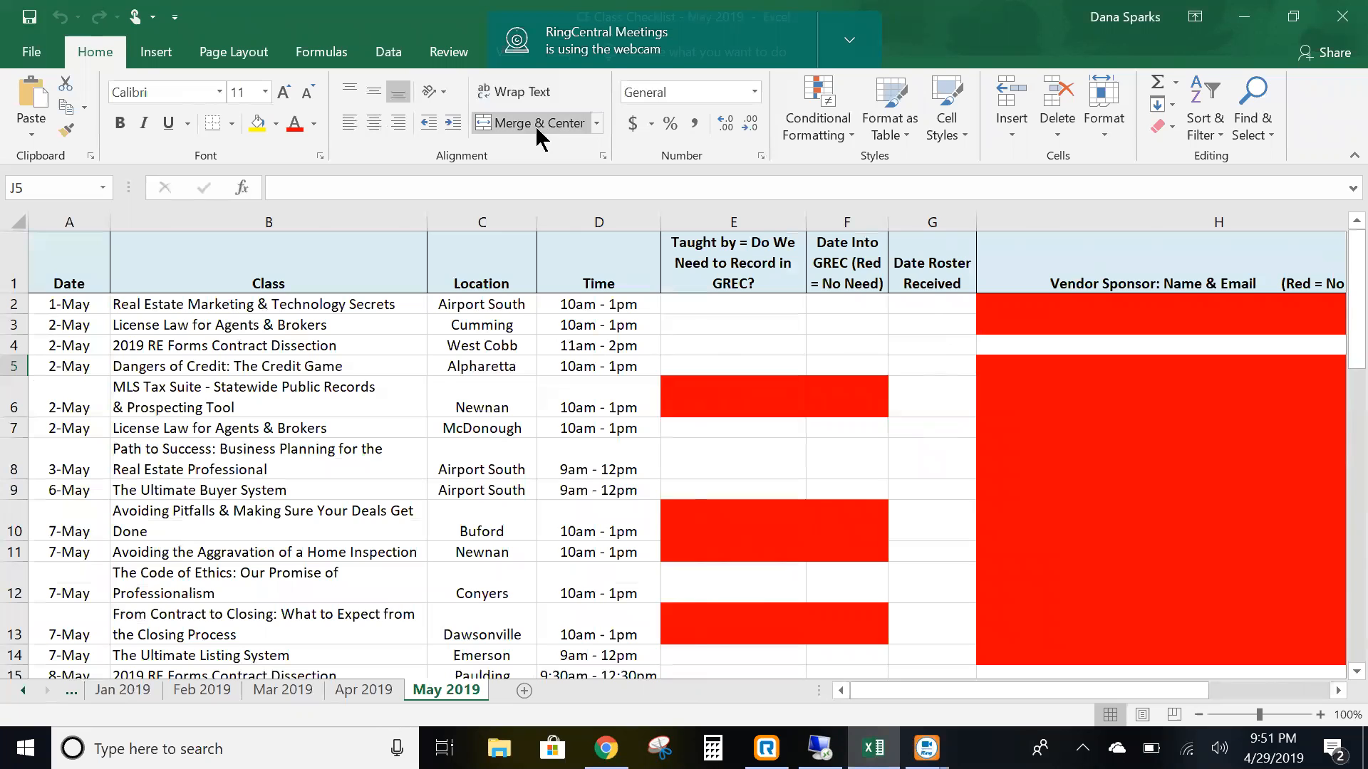
pyautogui.click(605, 748)
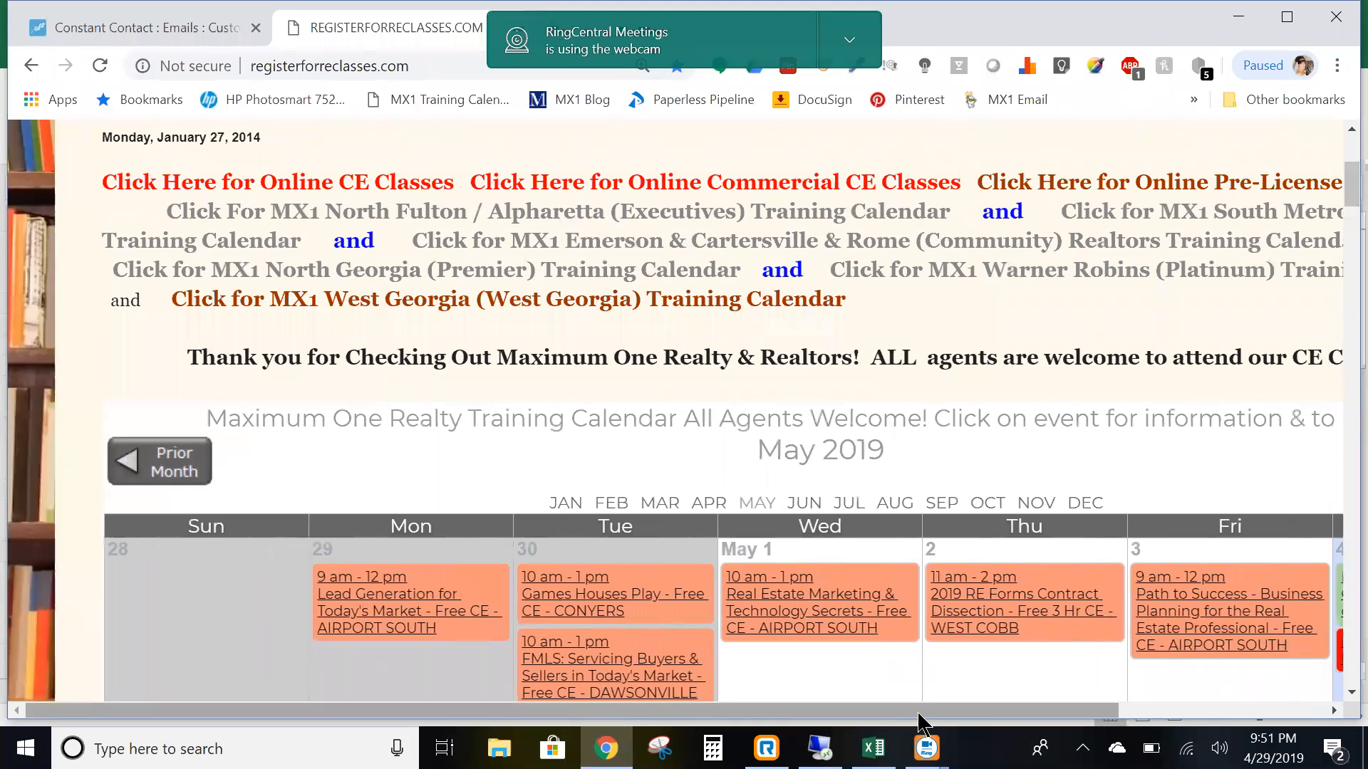
# - Scroll through the May 2019 classes on registerforreclasses.com, then return to the Excel checklist
pyautogui.moveTo(909, 711); pyautogui.dragTo(972, 710)
pyautogui.scroll(-3, 893, 595)
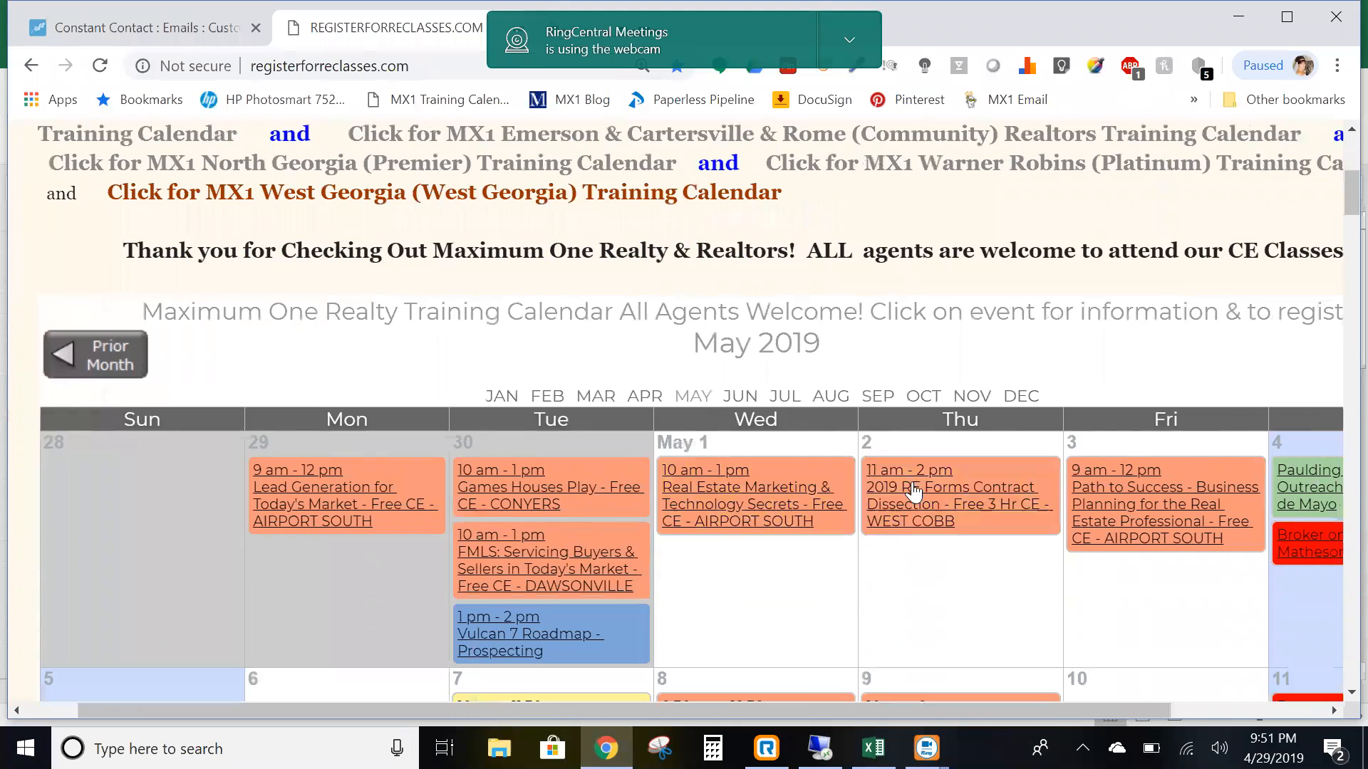
pyautogui.scroll(-3, 1161, 395)
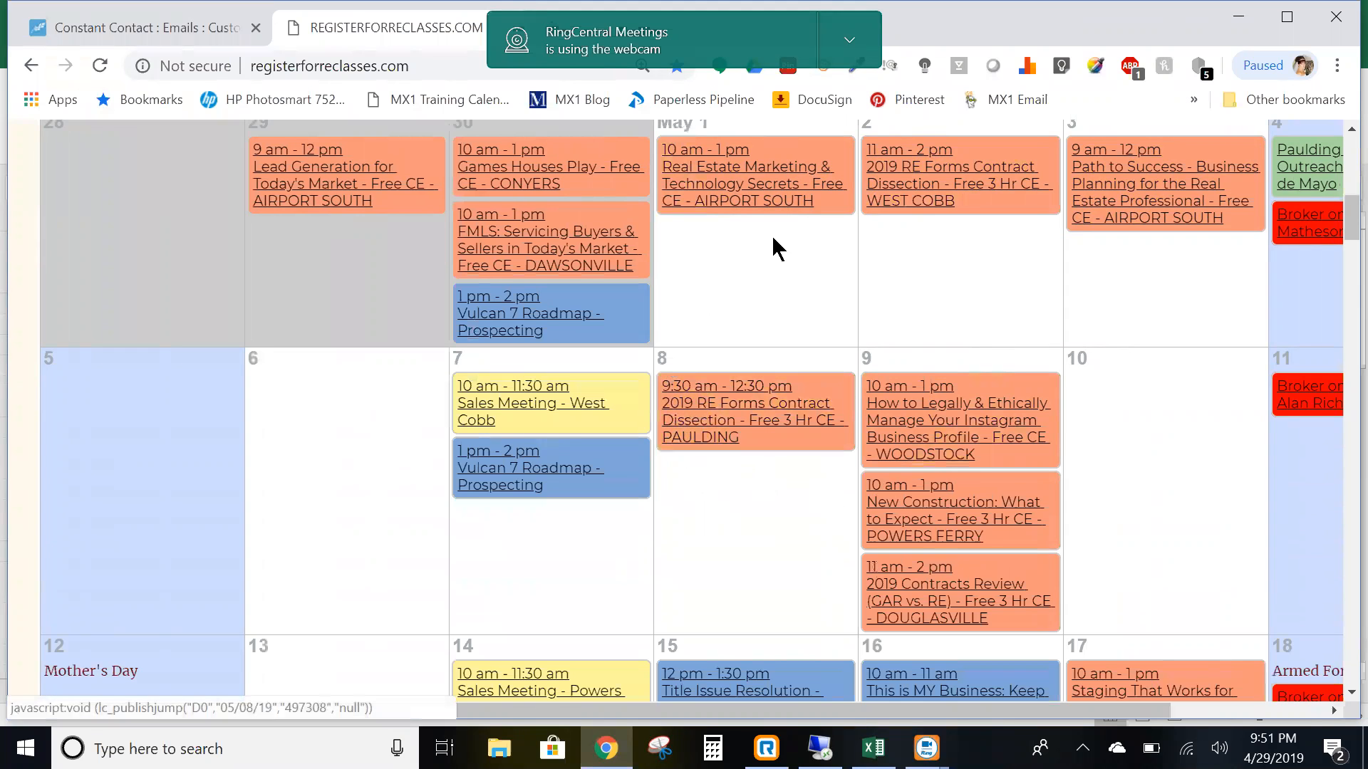
pyautogui.scroll(3, 827, 266)
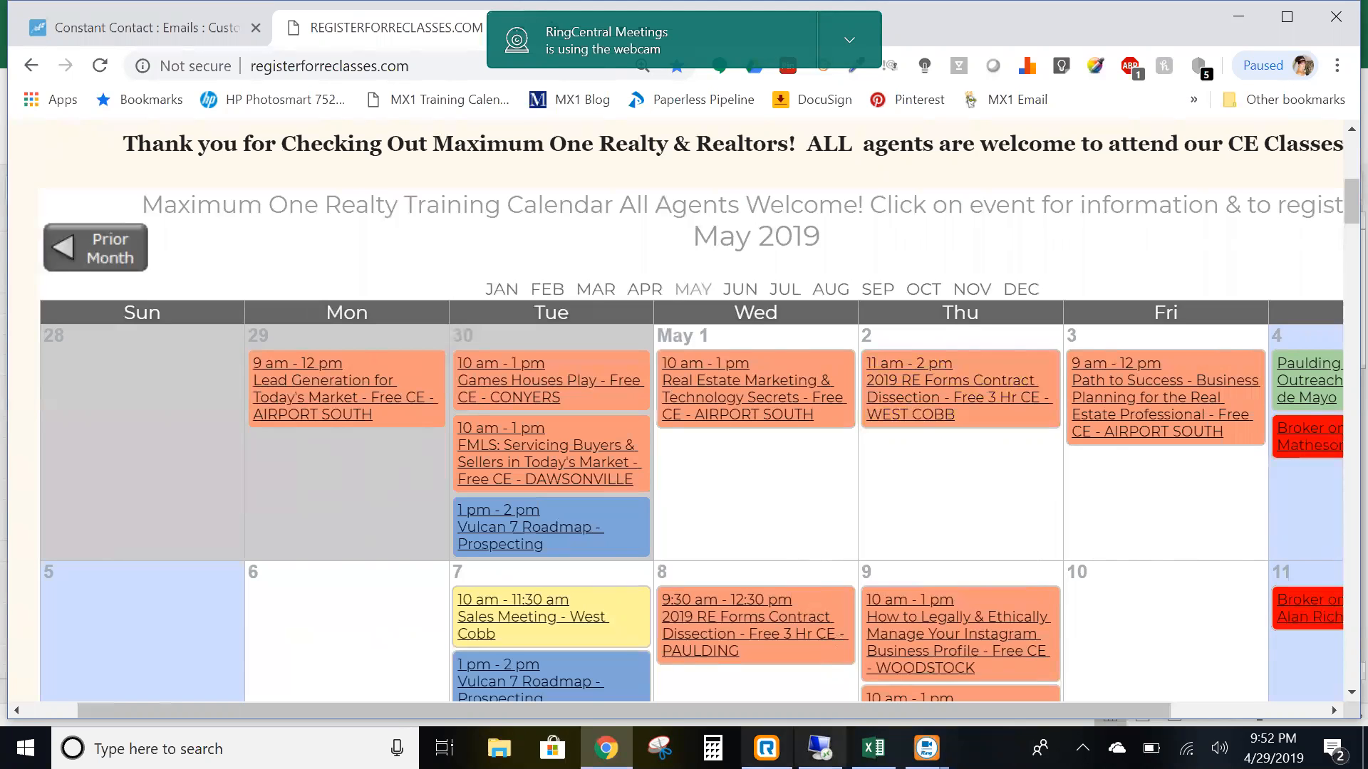
pyautogui.click(873, 748)
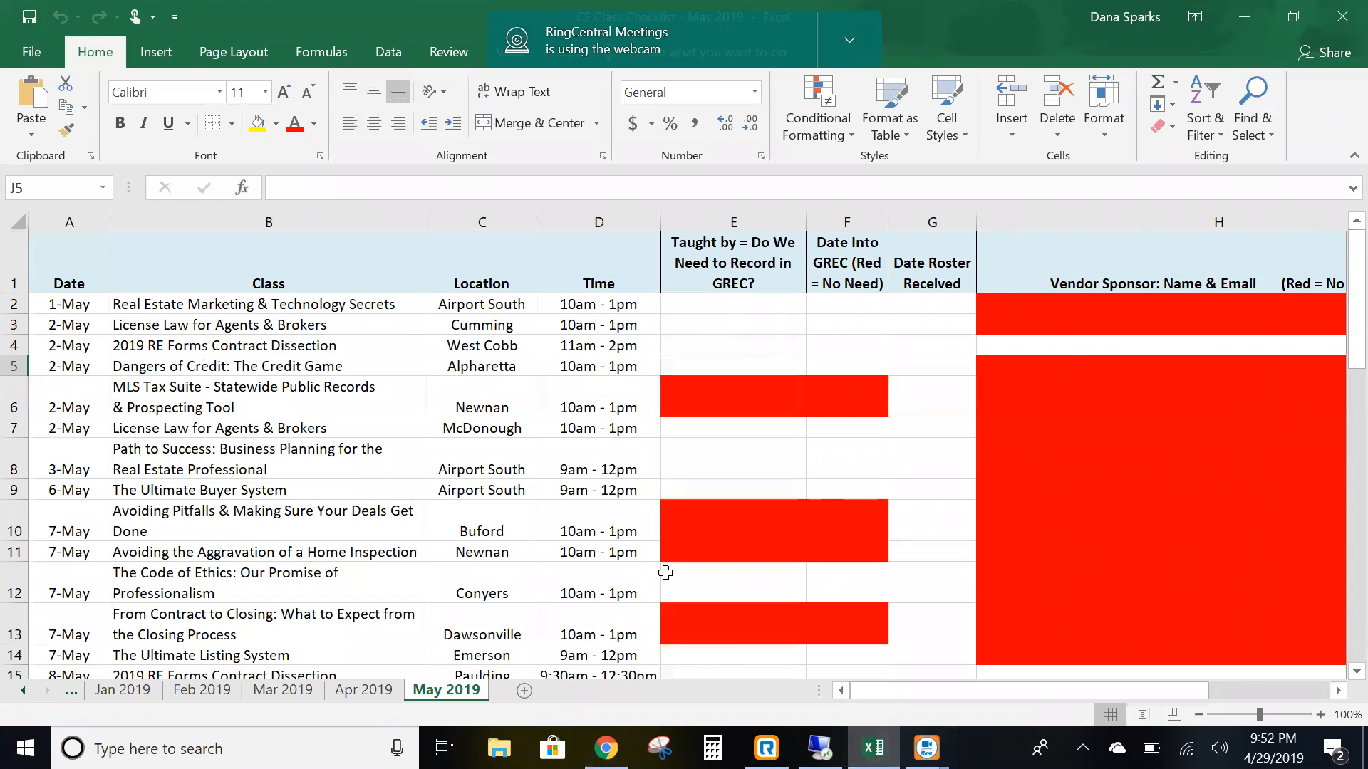
# - Compare the May 2019 calendar against the Excel May 2019 rows, ending on the calendar site
pyautogui.click(605, 748)
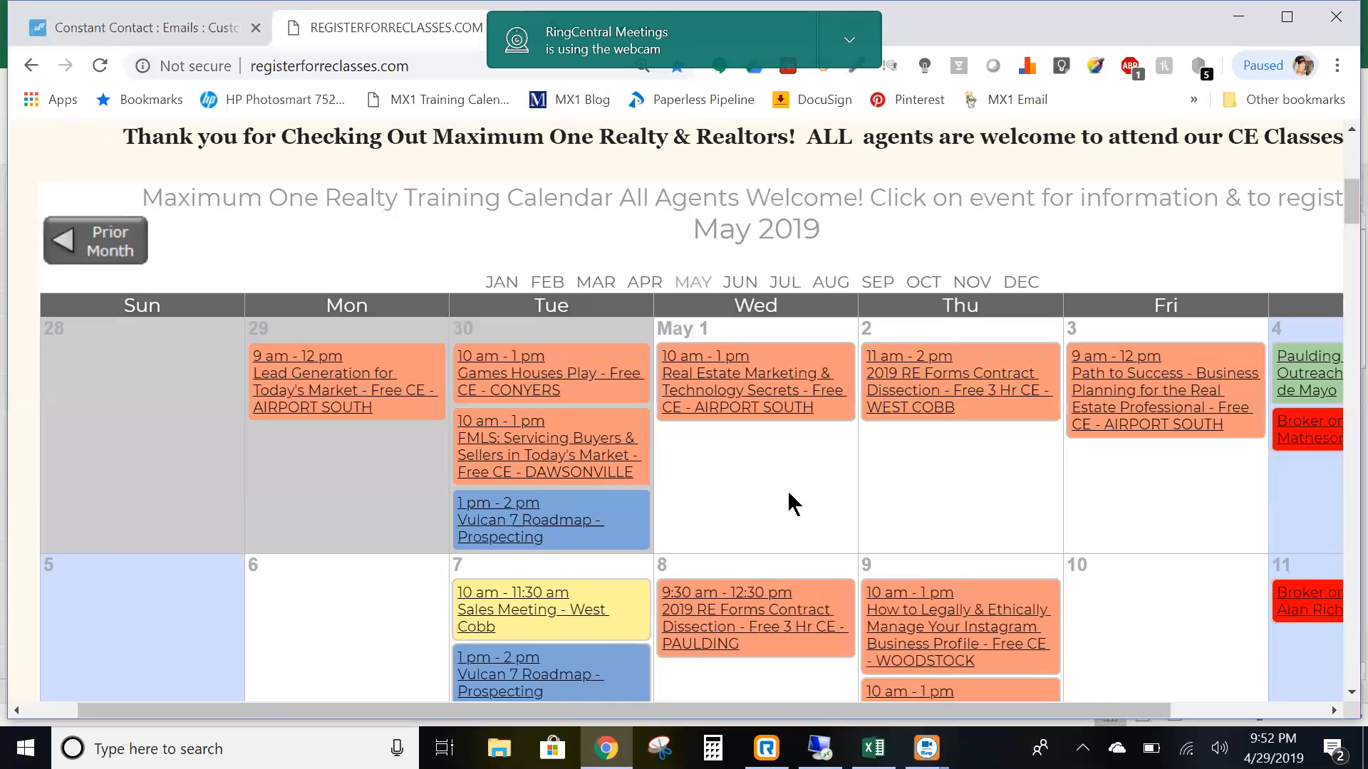
pyautogui.scroll(-3, 793, 503)
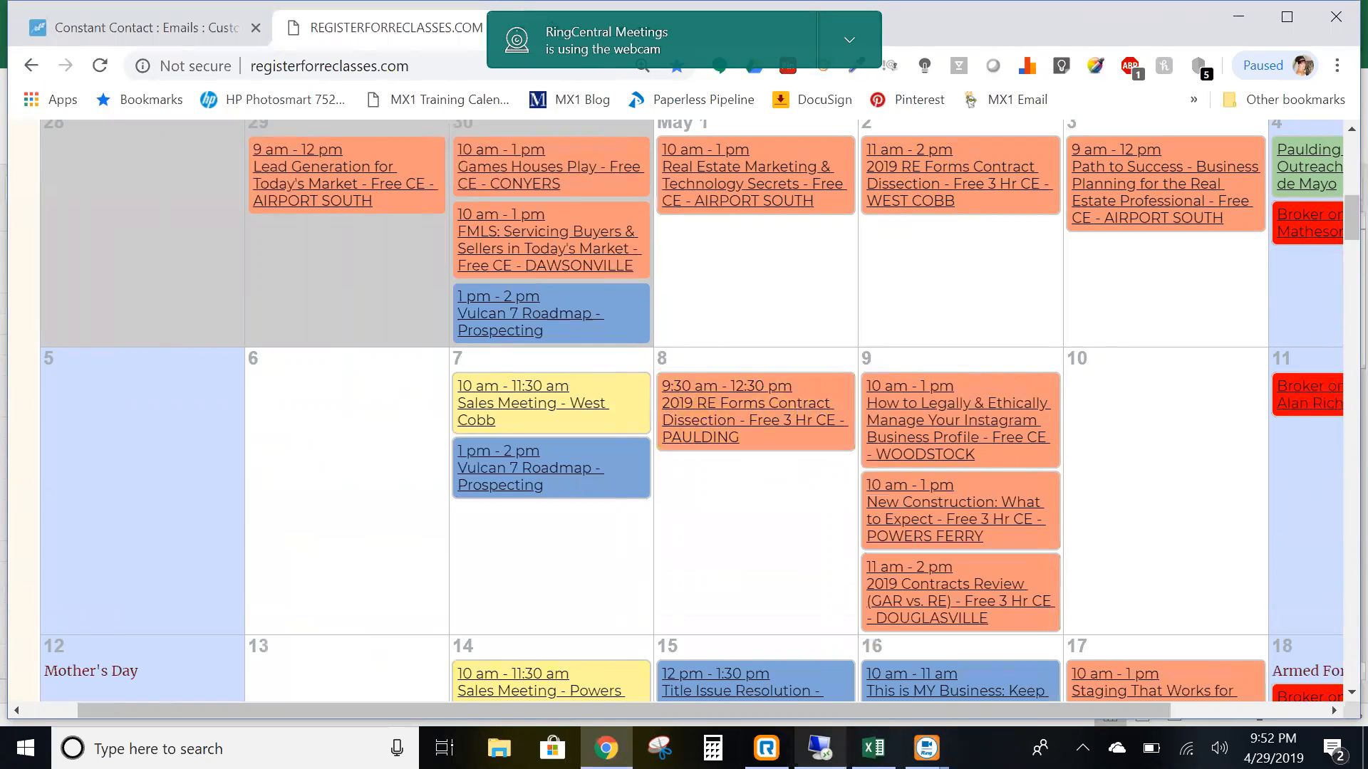
pyautogui.click(873, 748)
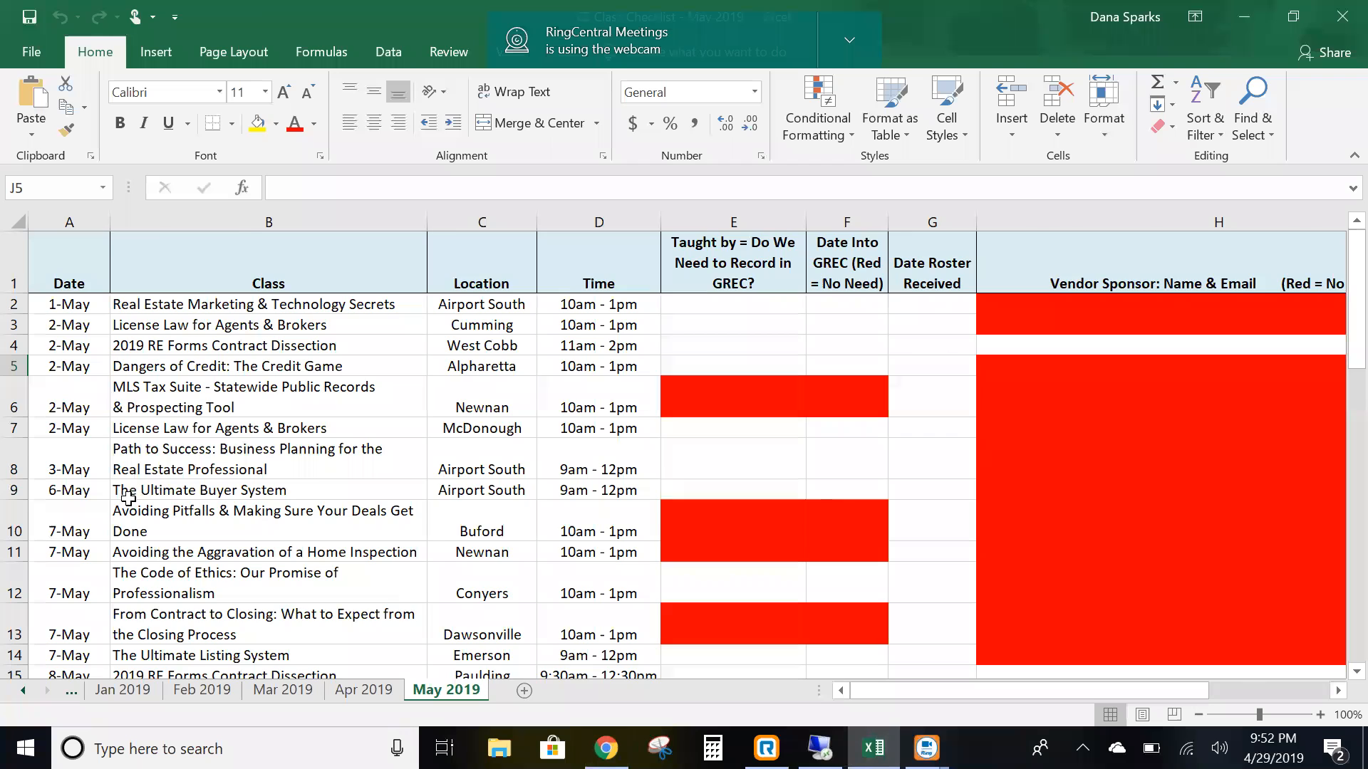
pyautogui.scroll(-3, 128, 496)
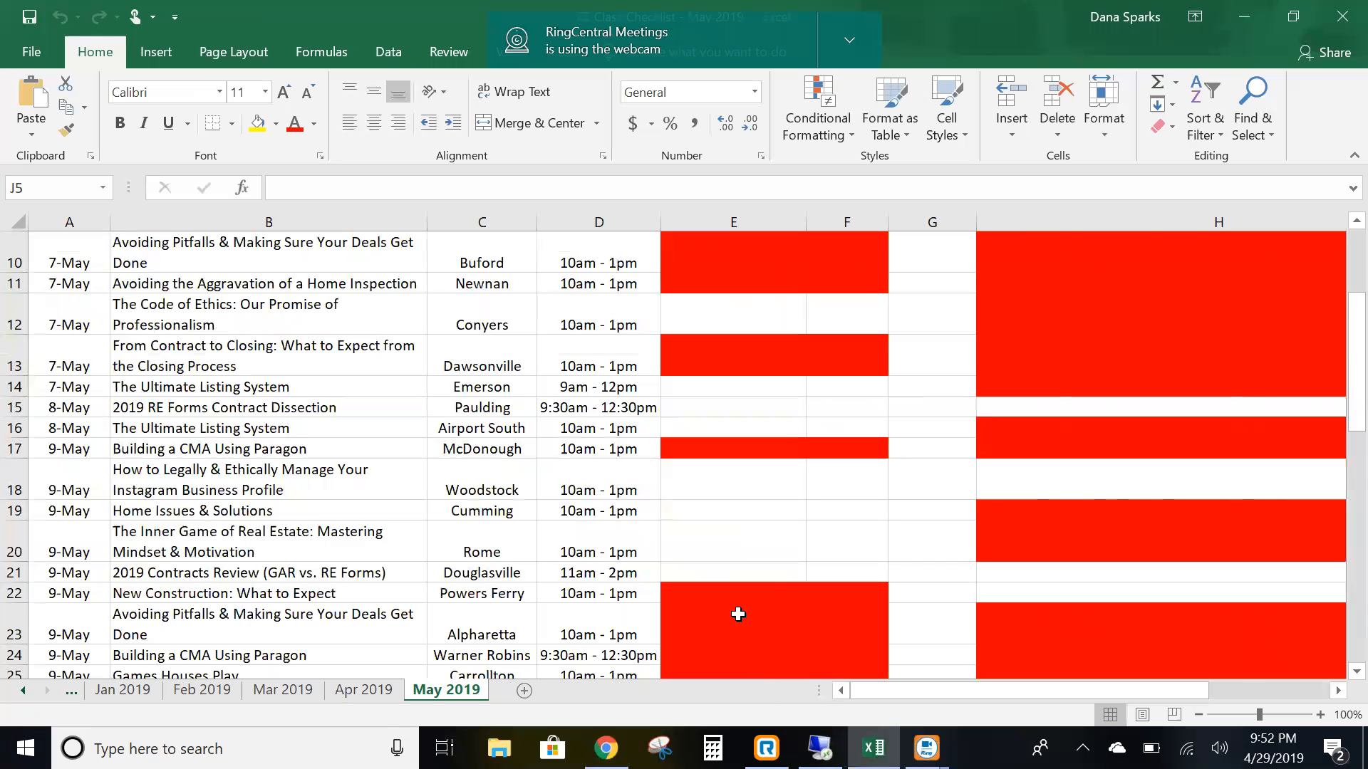
pyautogui.scroll(-1, 674, 456)
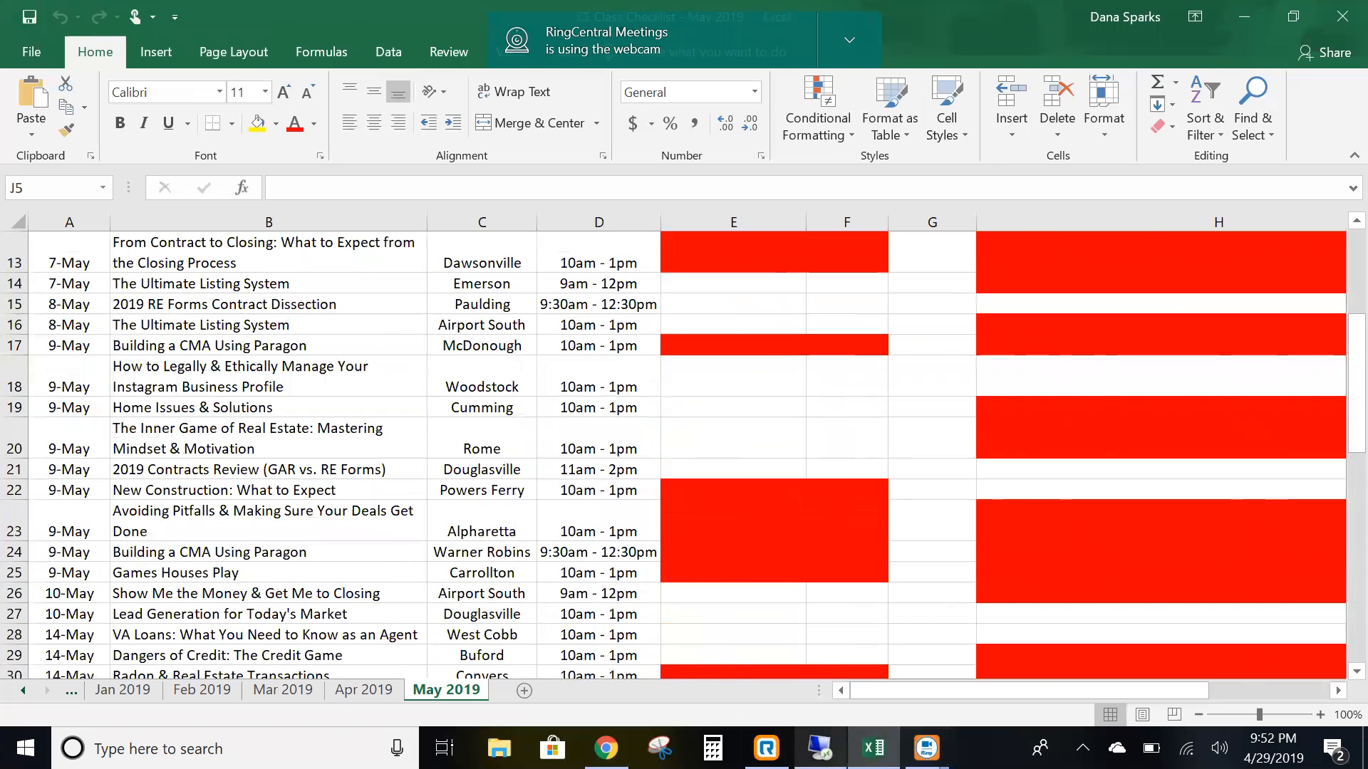
pyautogui.click(605, 747)
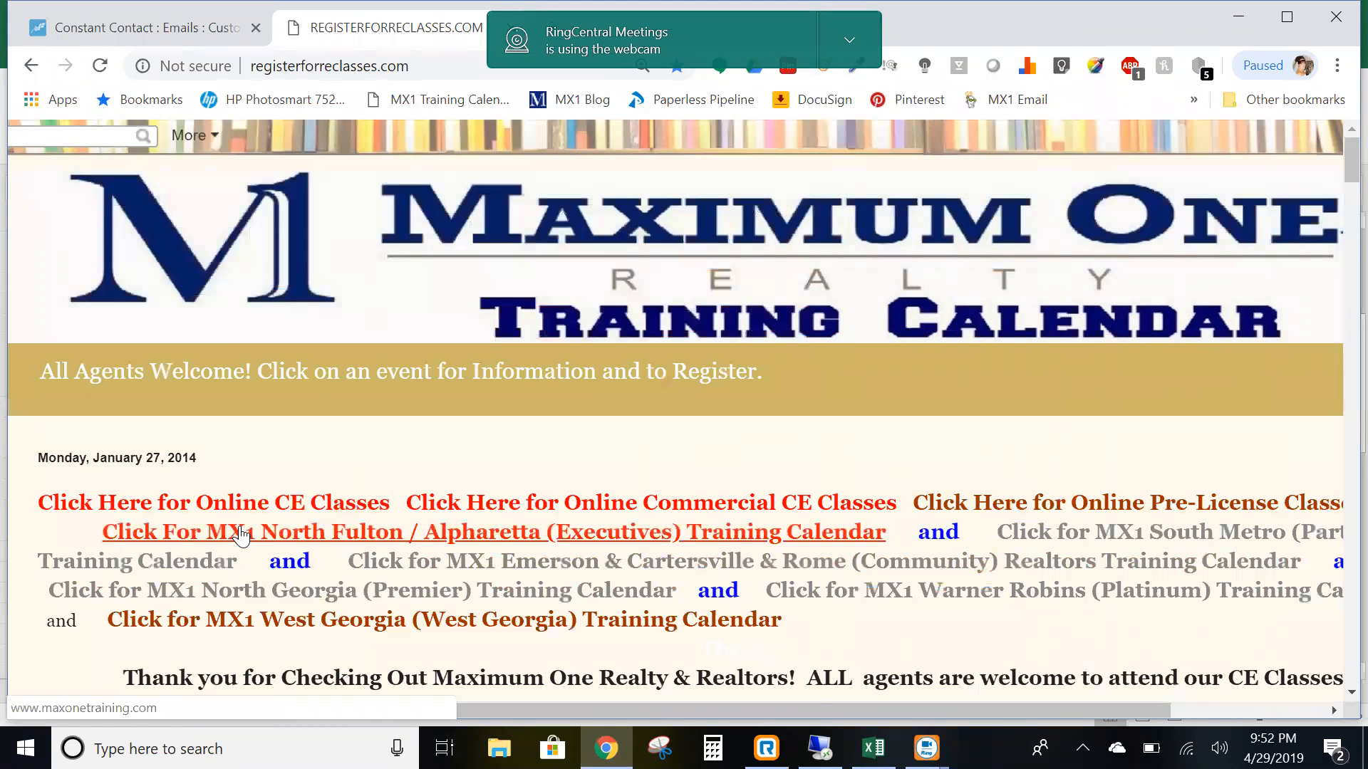
# - Check the North Fulton / Alpharetta (Executives) calendar for May 2019, then return to Excel
pyautogui.click(636, 542)
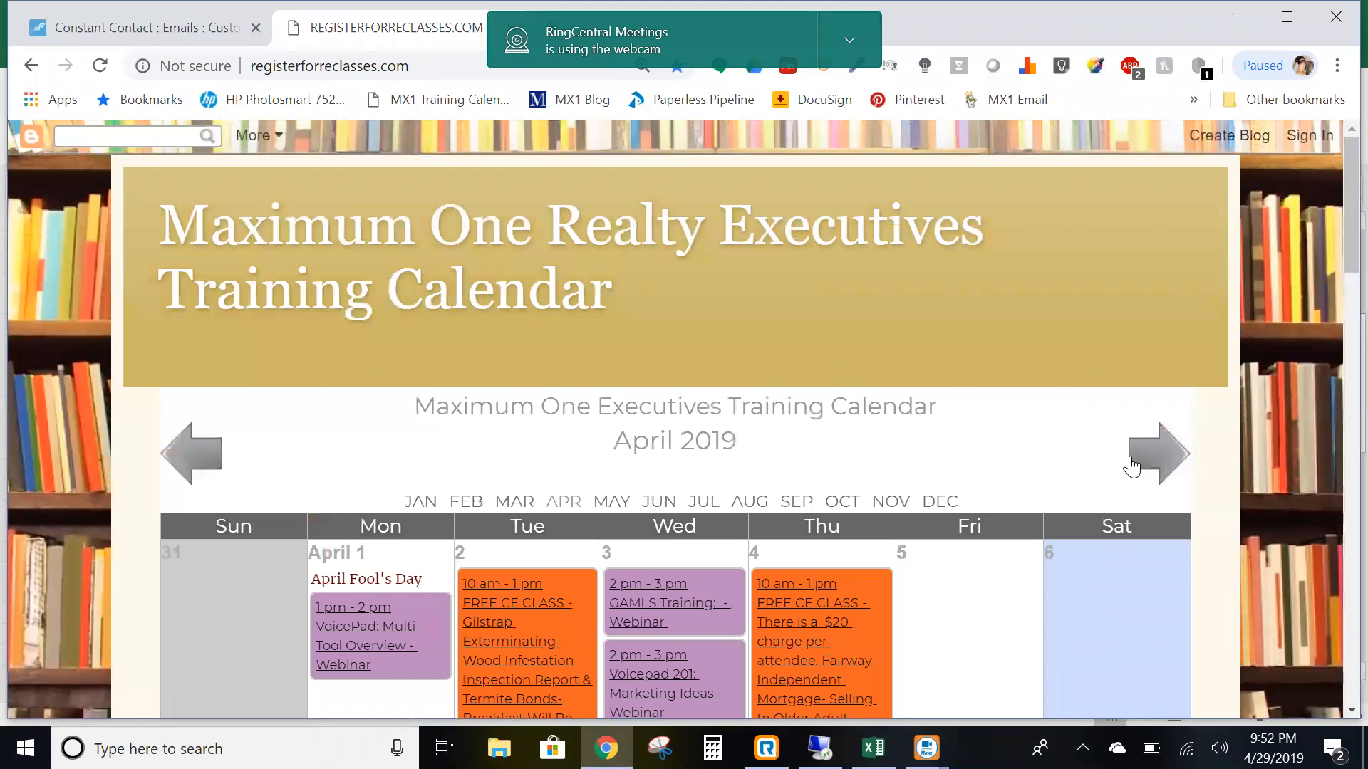
pyautogui.click(1141, 459)
pyautogui.scroll(-3, 916, 482)
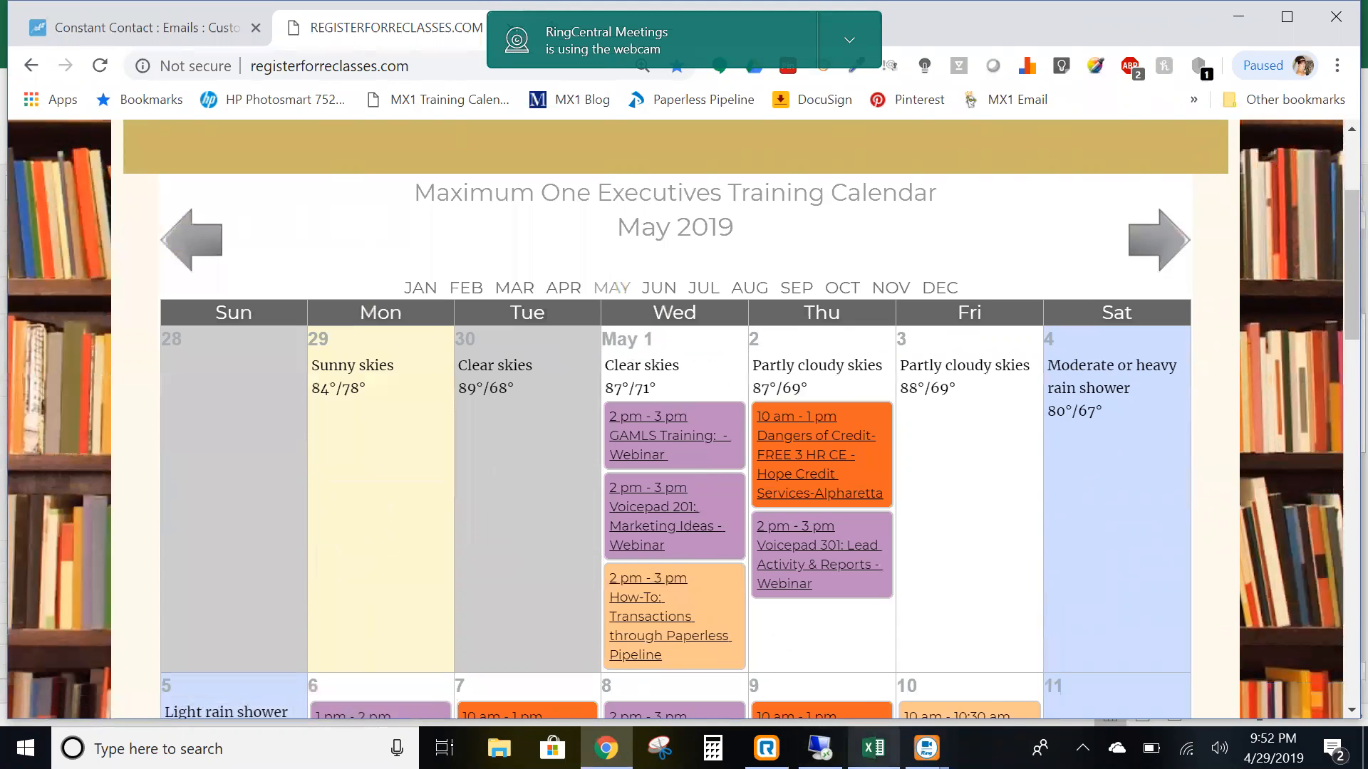
pyautogui.click(873, 748)
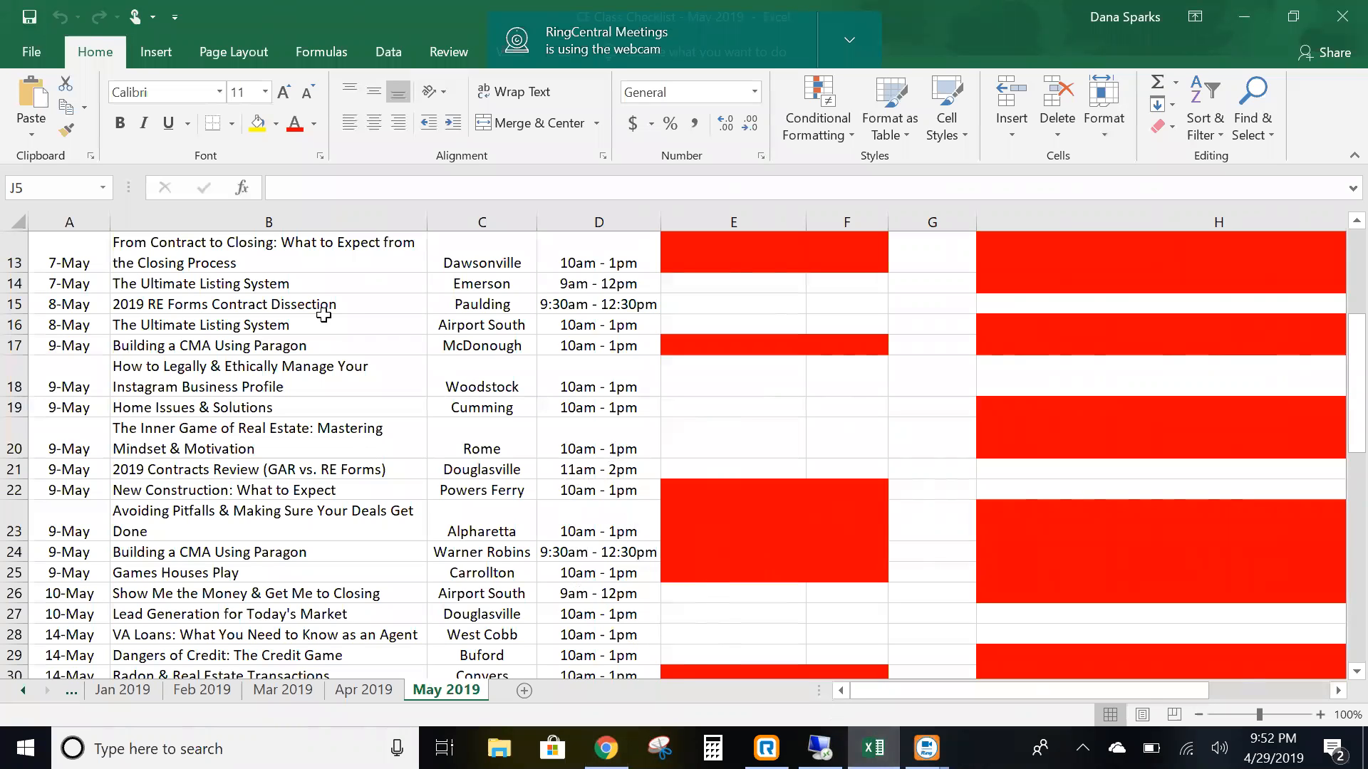
# - Select the 2-May License Law row and check it against the May 2019 training calendar
pyautogui.scroll(4, 156, 304)
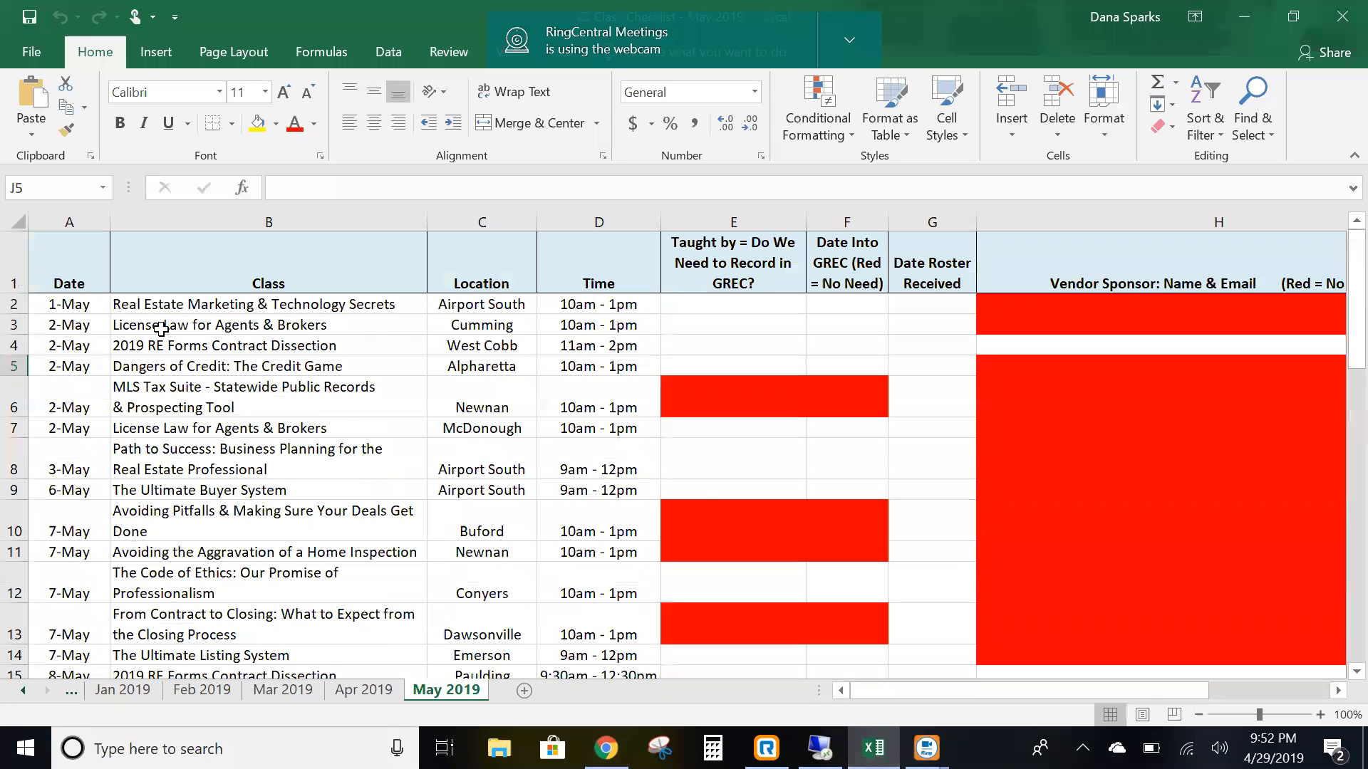
pyautogui.click(14, 325)
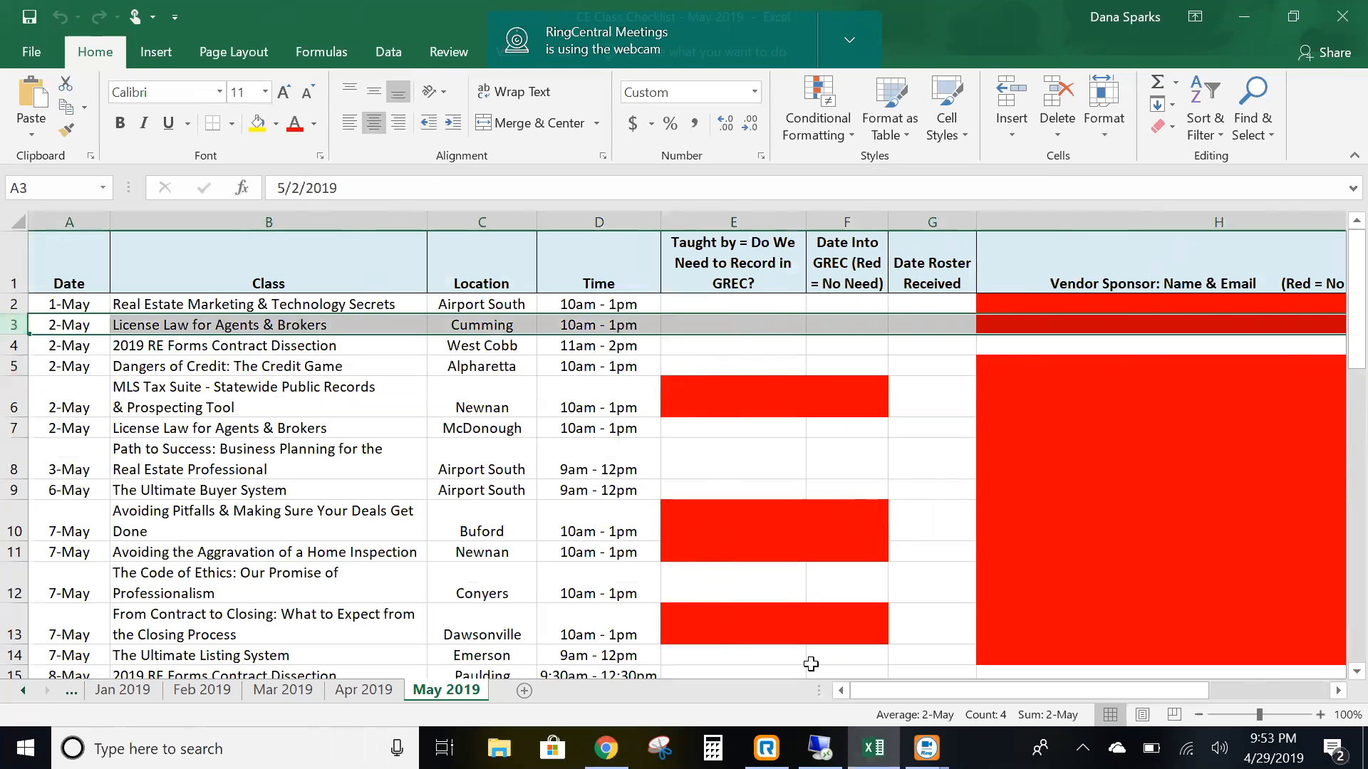
pyautogui.click(606, 748)
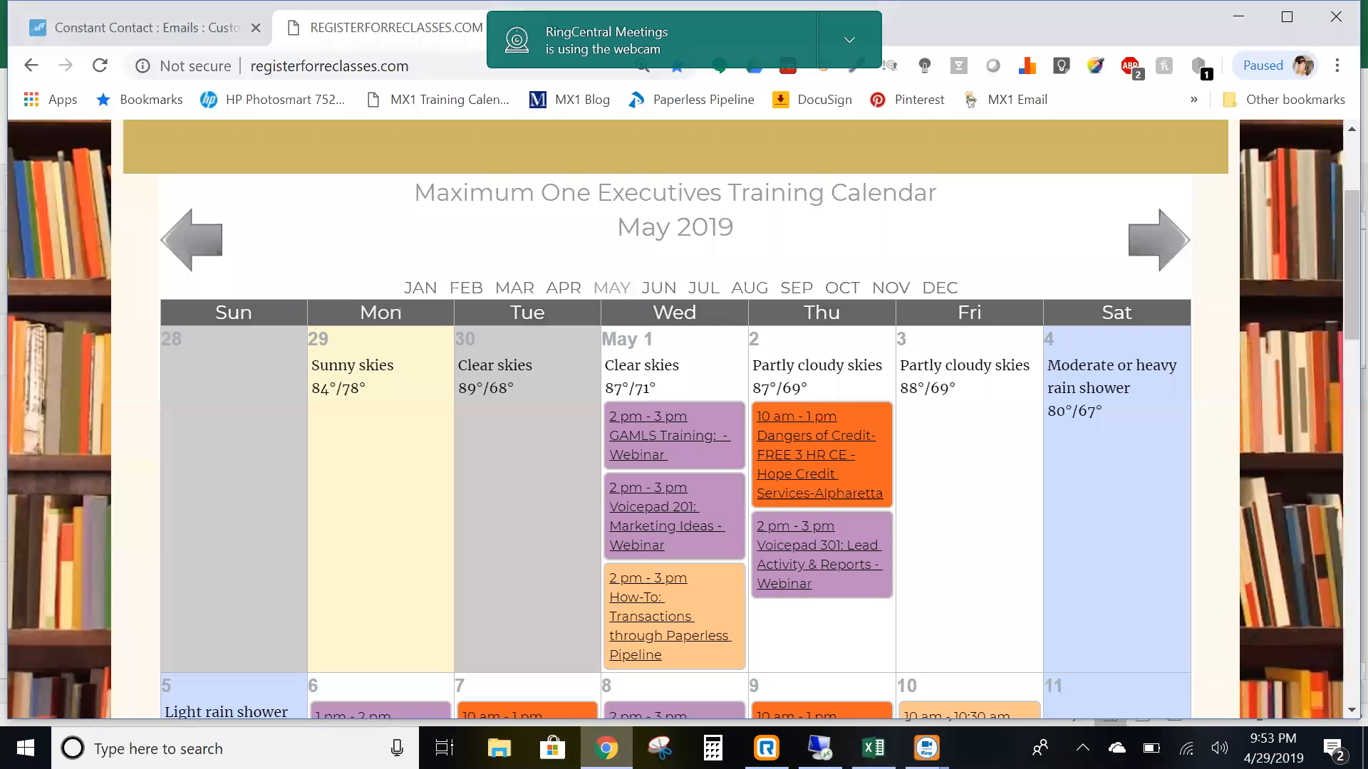
pyautogui.scroll(-3, 909, 592)
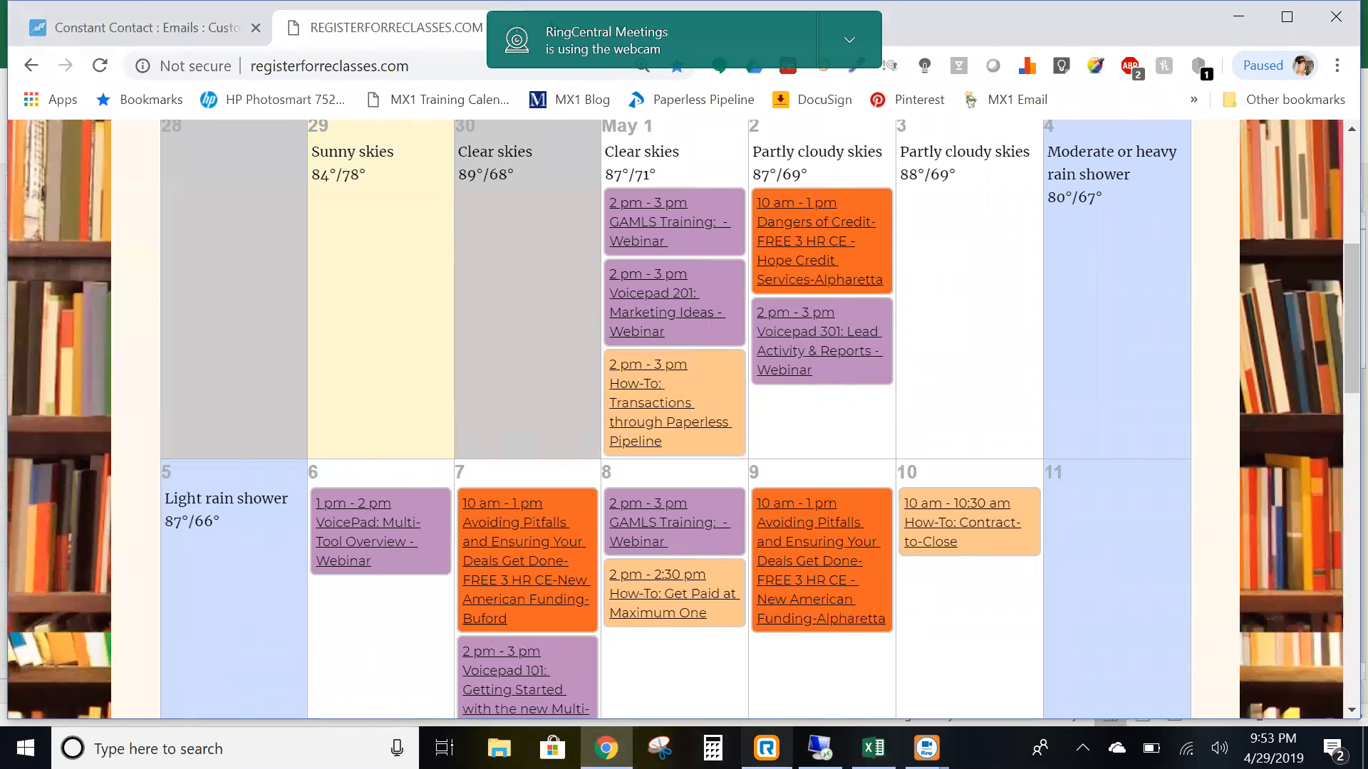
# - Scroll through the rest of the May 2019 checklist, then go back to the training calendar
pyautogui.click(873, 748)
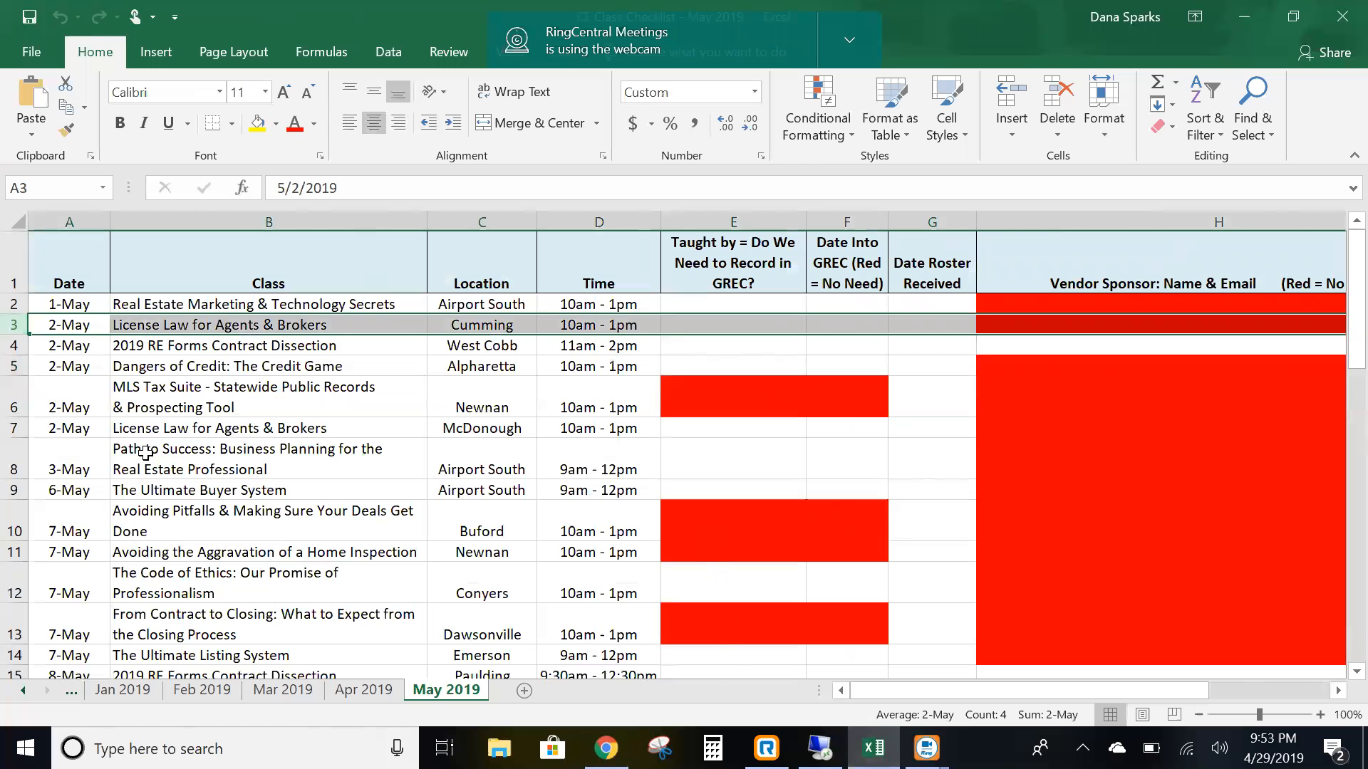
pyautogui.scroll(-1, 93, 511)
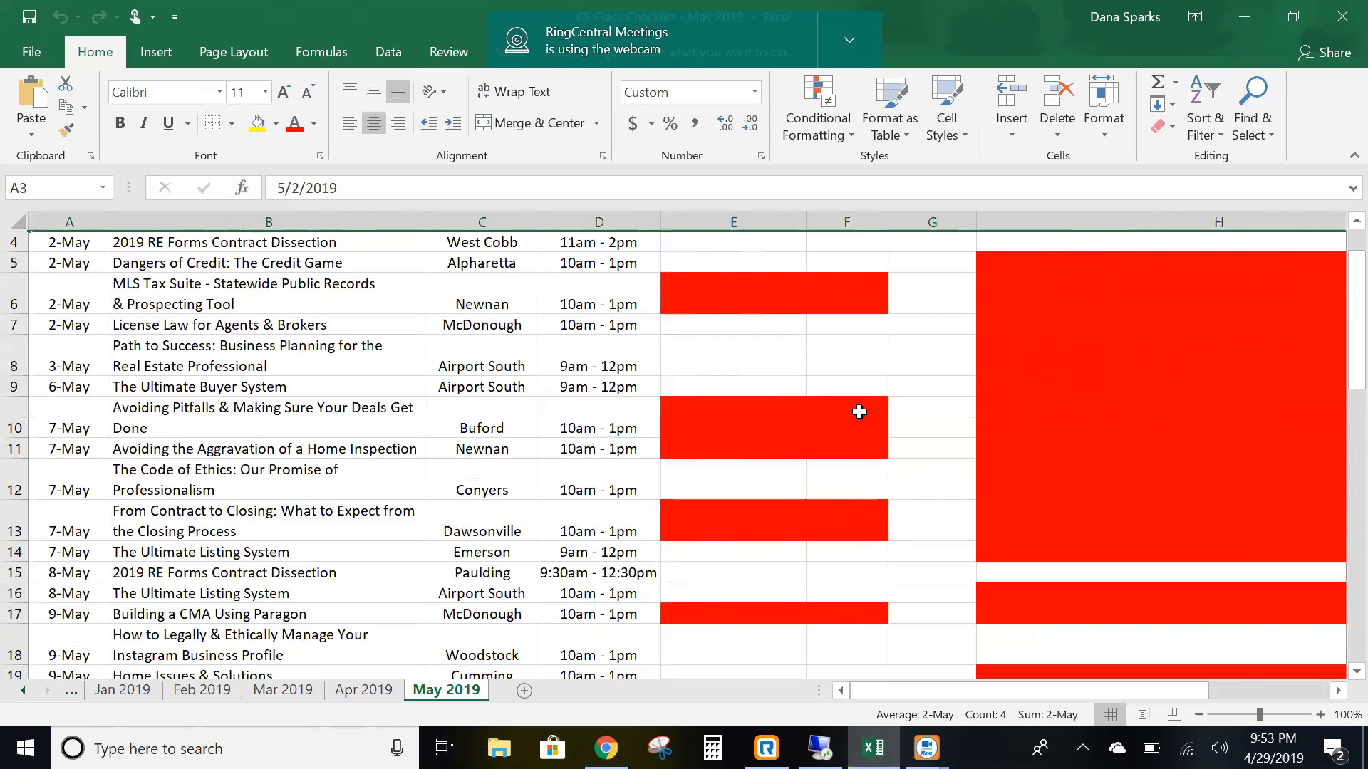
pyautogui.scroll(-2, 1112, 409)
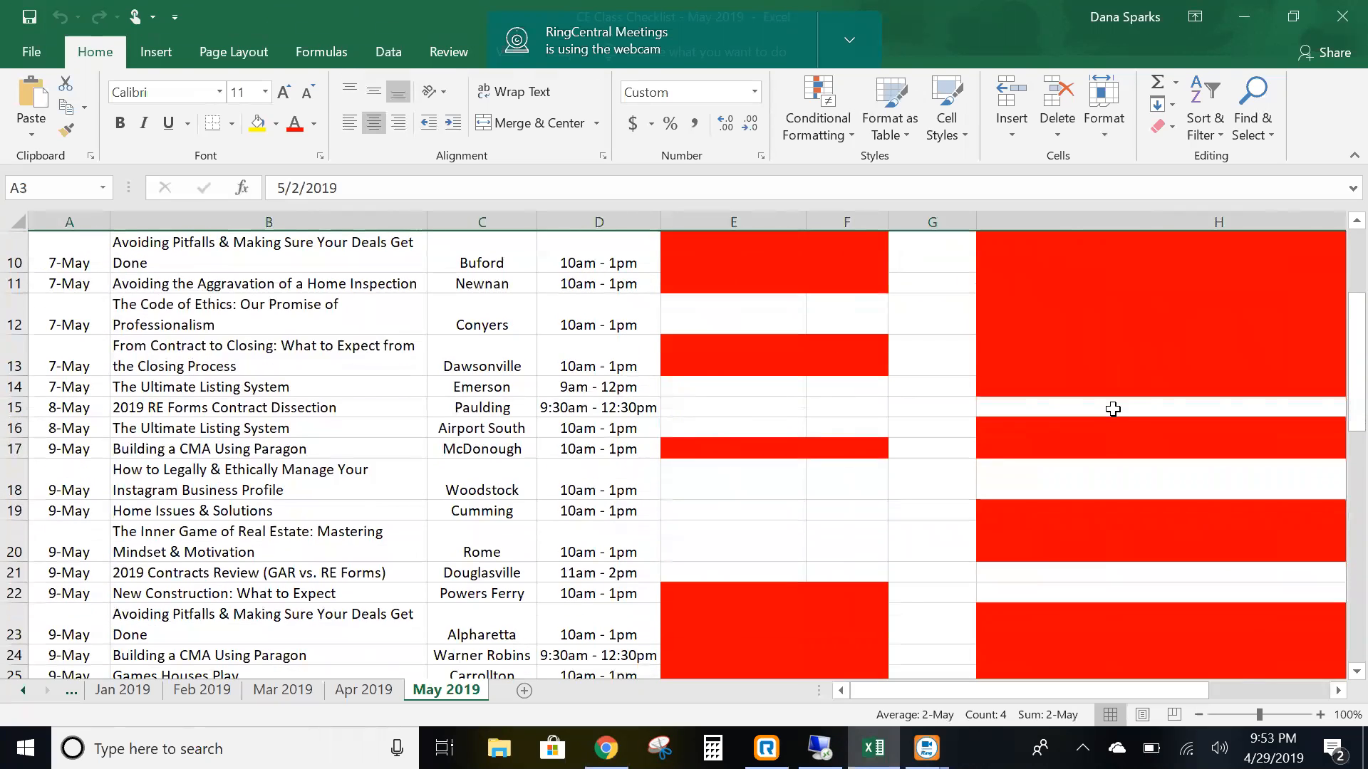
pyautogui.scroll(3, 1119, 408)
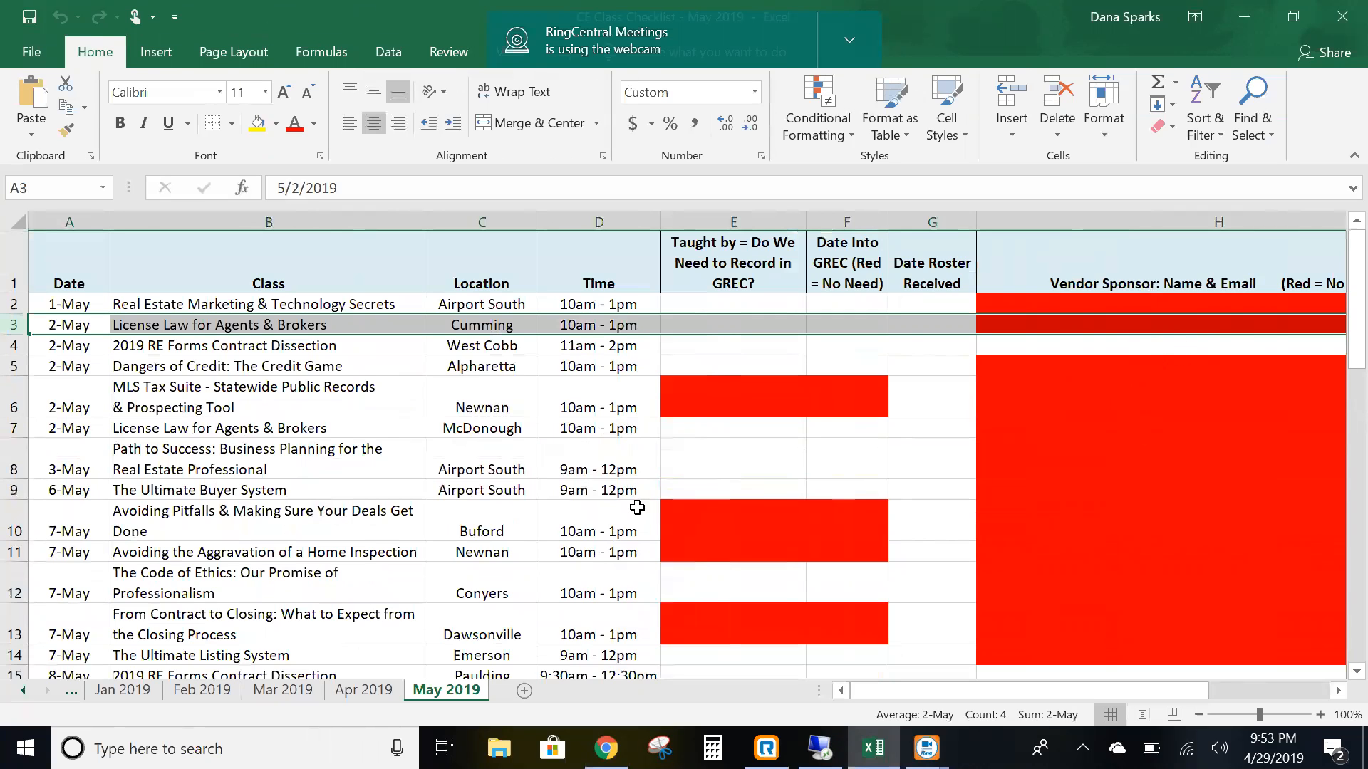
pyautogui.scroll(-1, 315, 438)
pyautogui.scroll(-1, 332, 470)
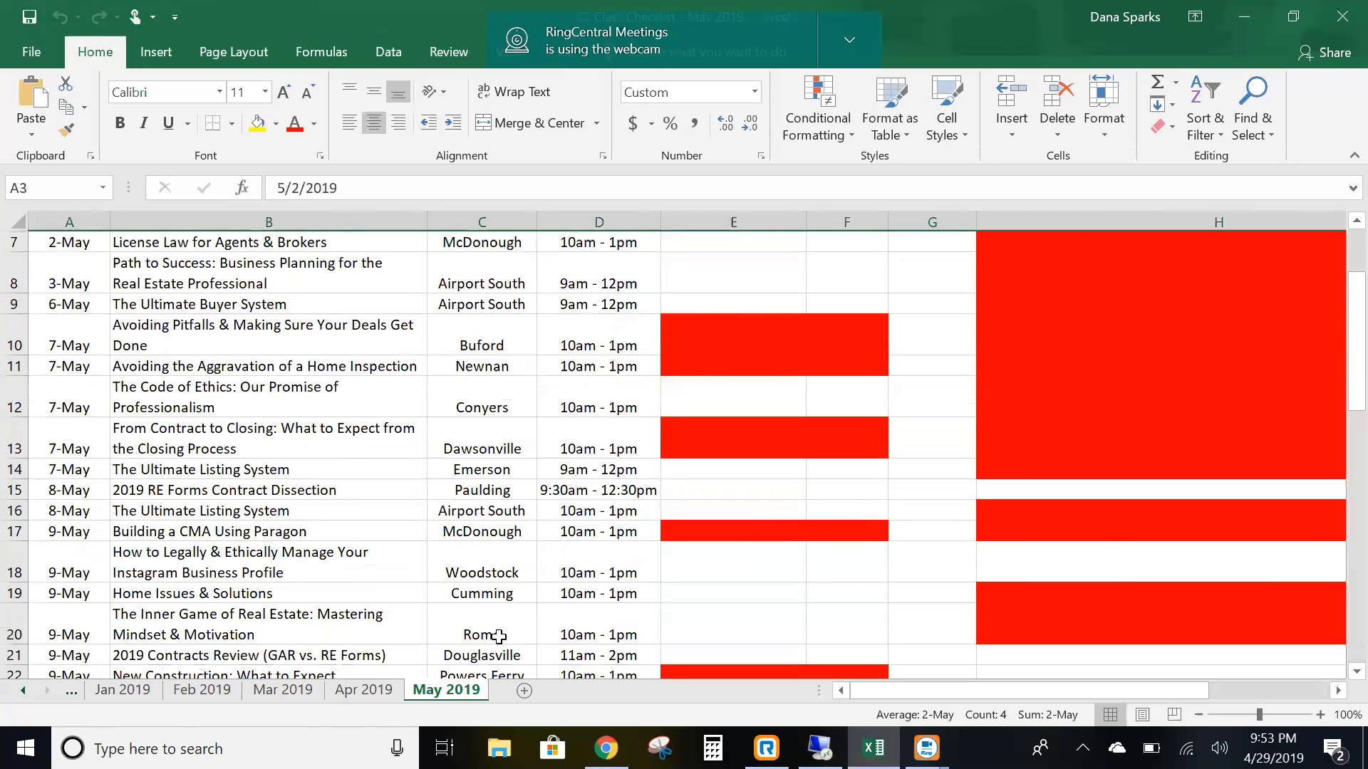
pyautogui.click(605, 748)
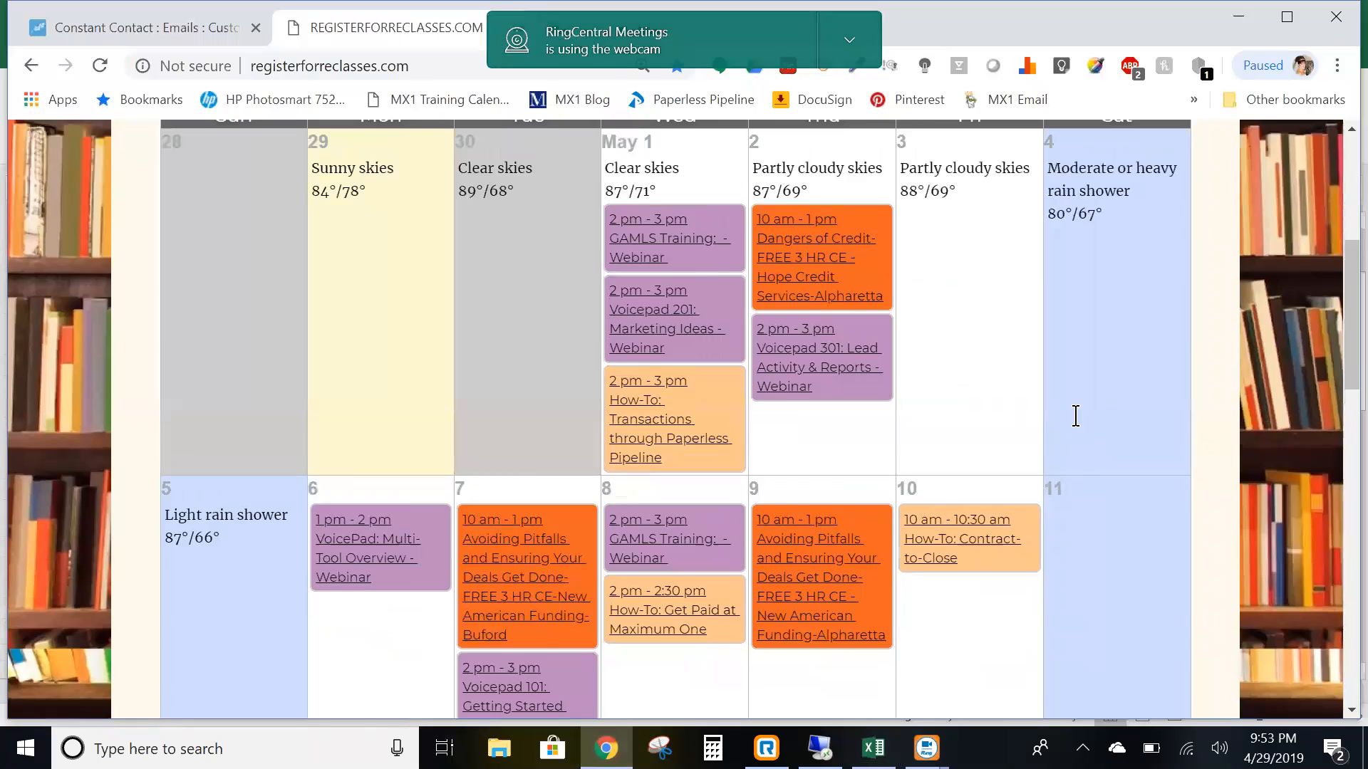
# - Look up the Dawsonville/Cumming (North Georgia Premier) calendar for May 2019, then return to Excel
pyautogui.scroll(5, 1045, 487)
pyautogui.scroll(2, 1044, 406)
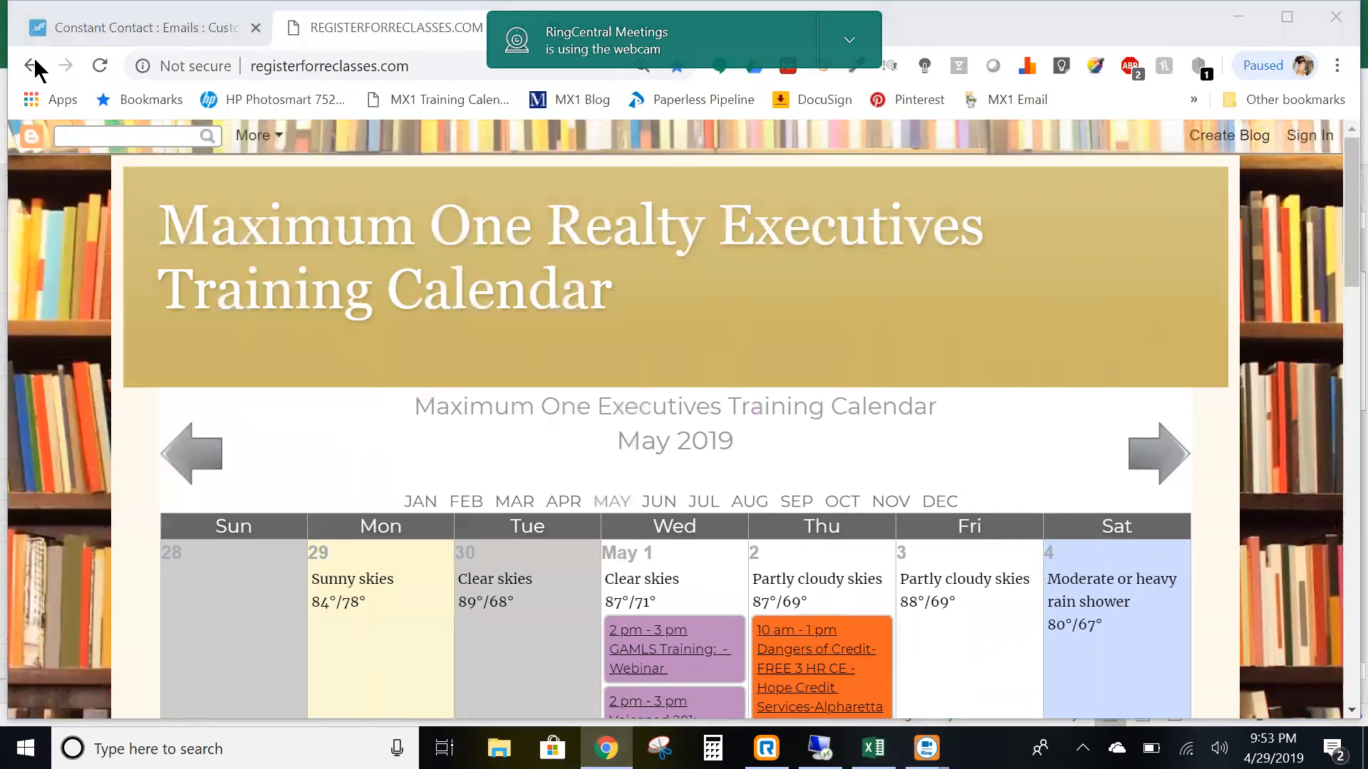
pyautogui.click(33, 64)
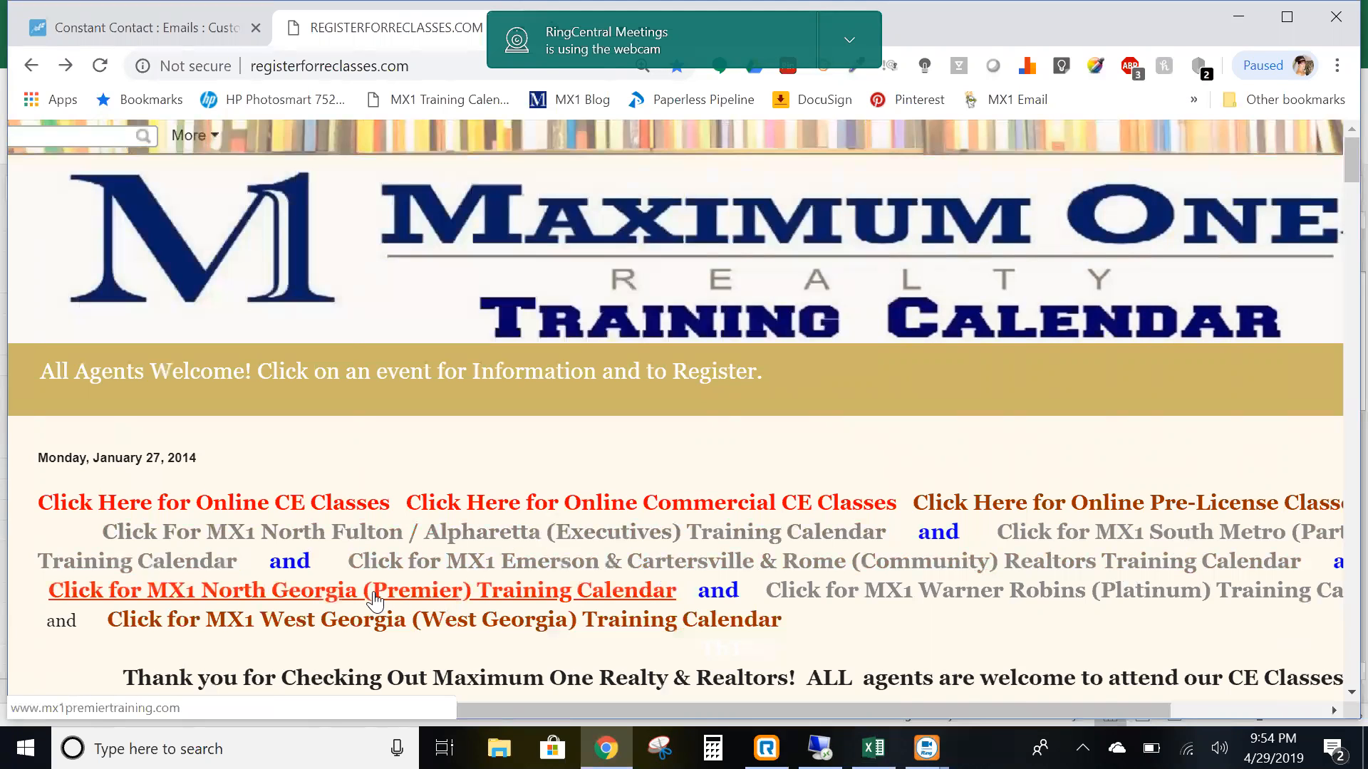
pyautogui.click(547, 565)
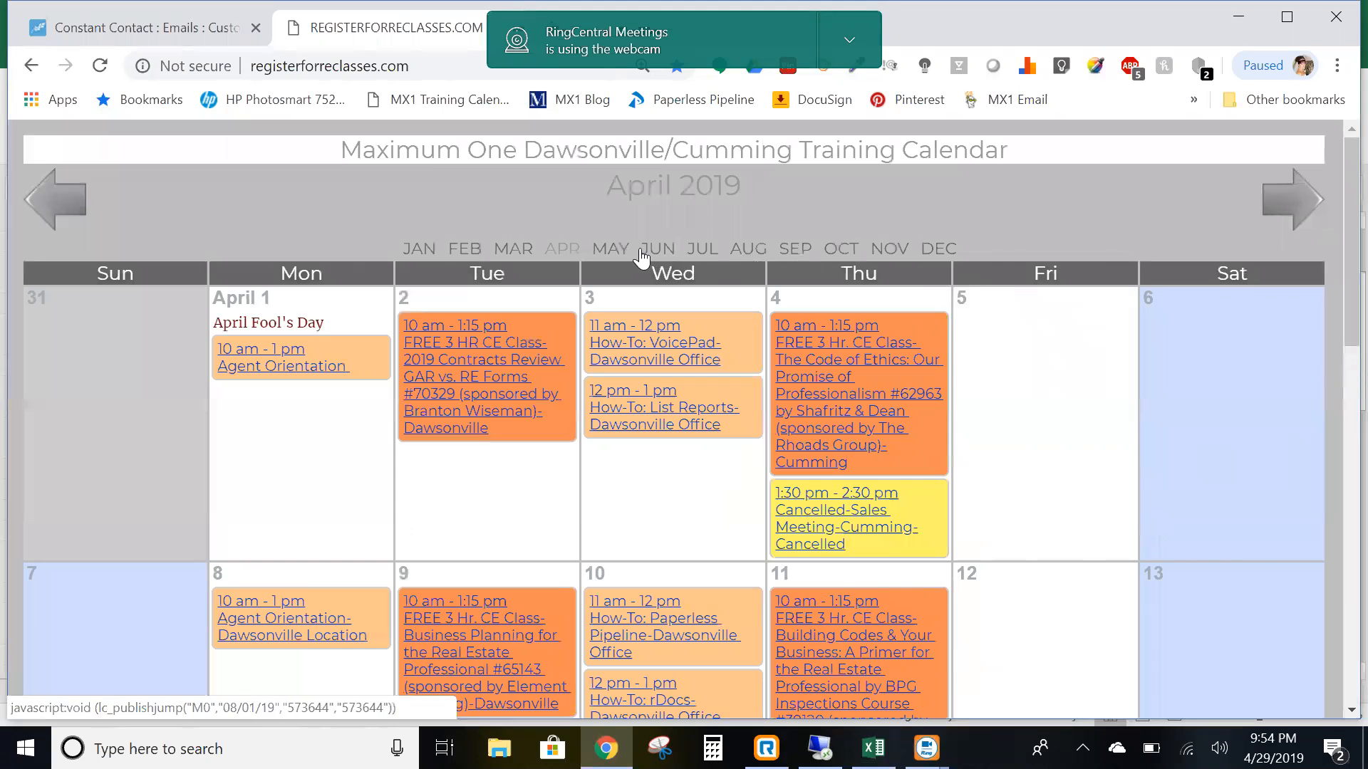
pyautogui.click(609, 248)
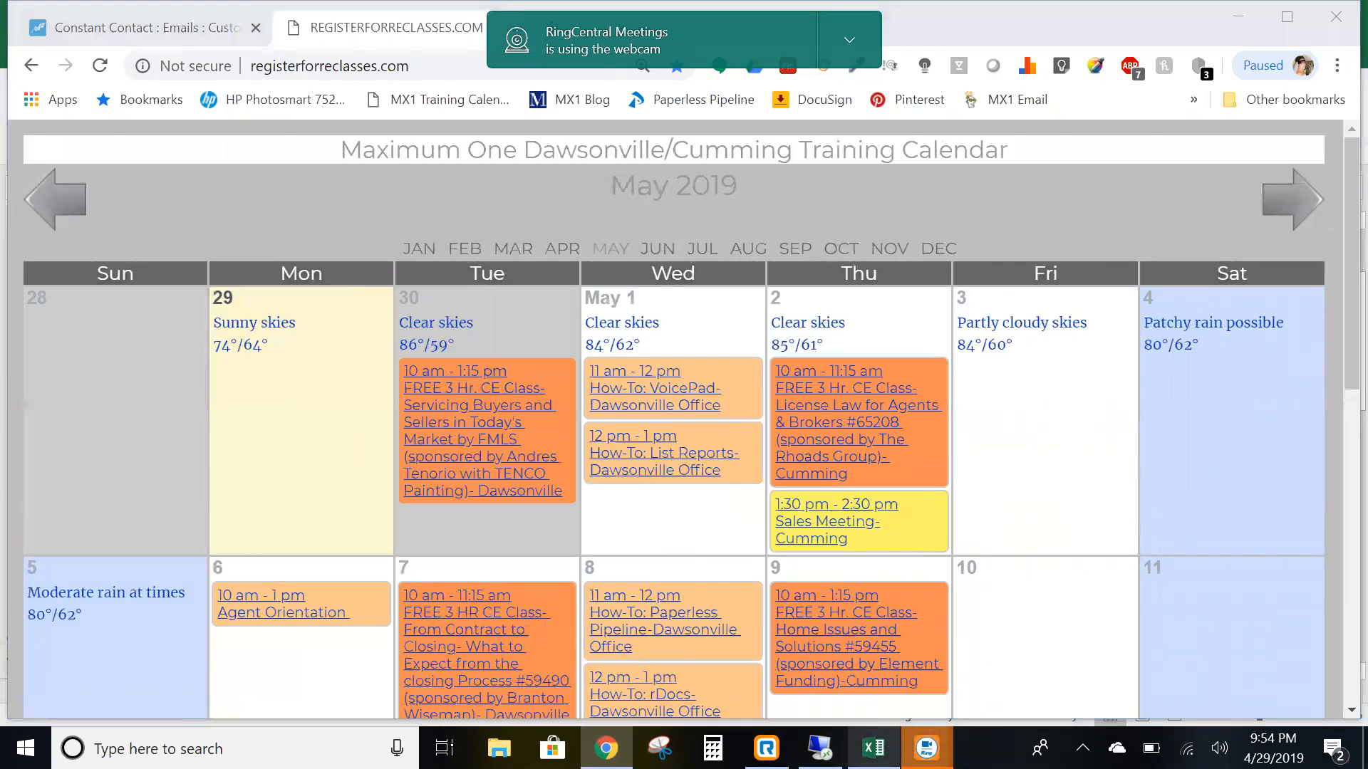
pyautogui.click(873, 748)
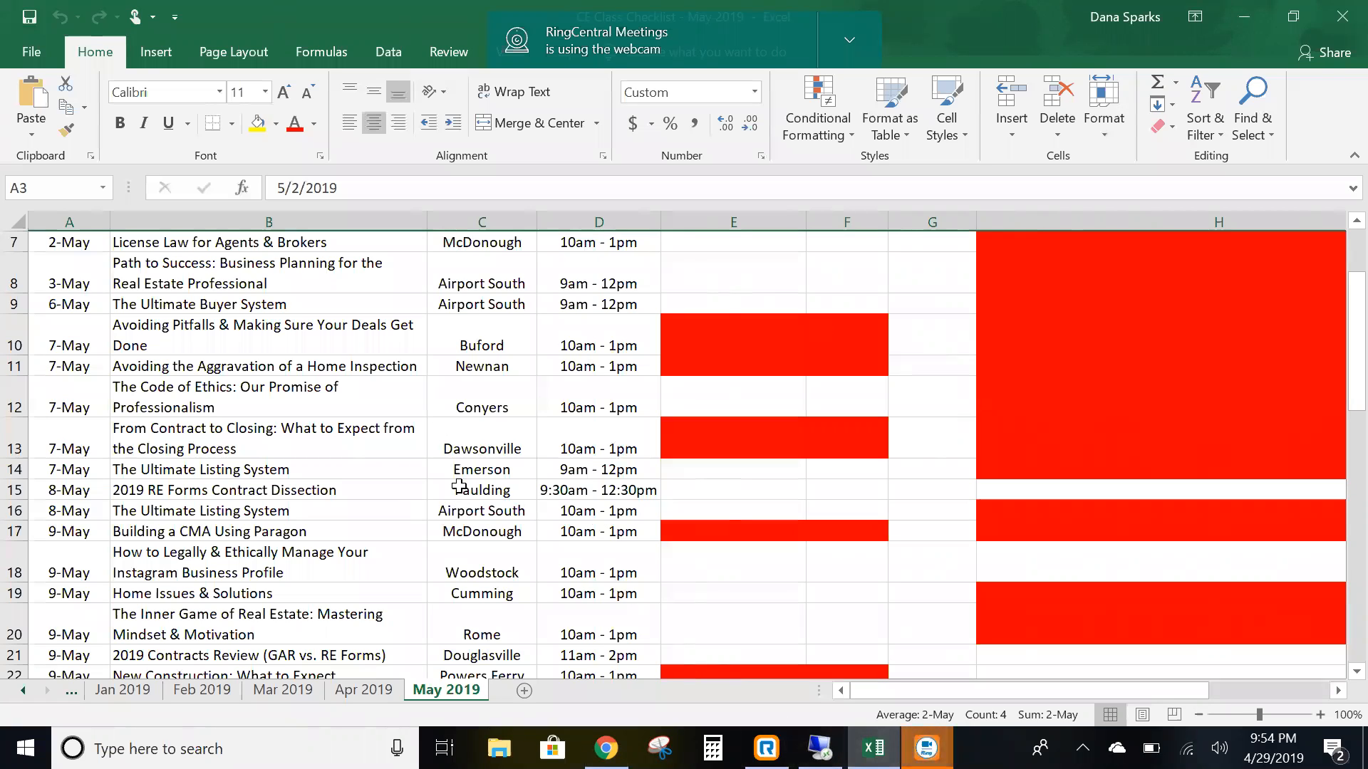
# - Copy the May class table A1:D62 (Date, Class, Location, Time) and return to Chrome
pyautogui.scroll(2, 420, 461)
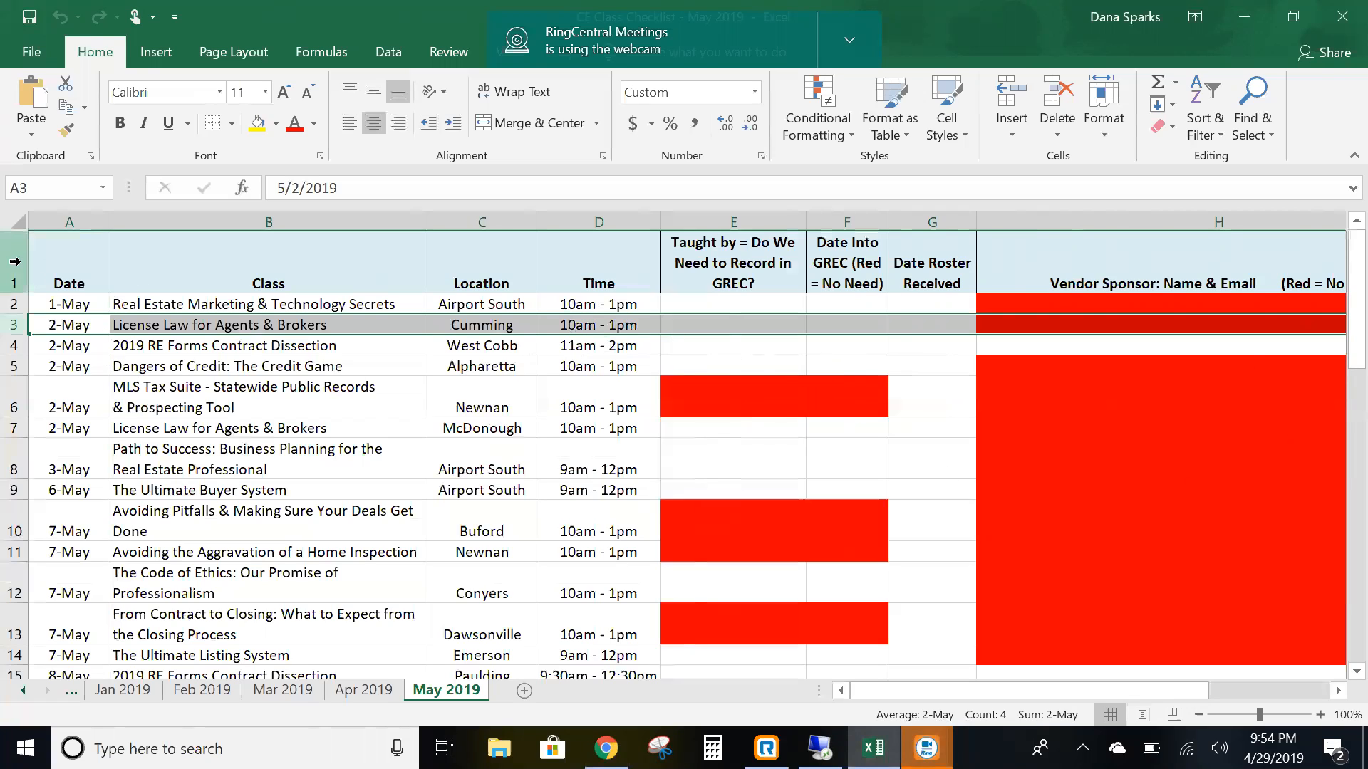
pyautogui.click(54, 268)
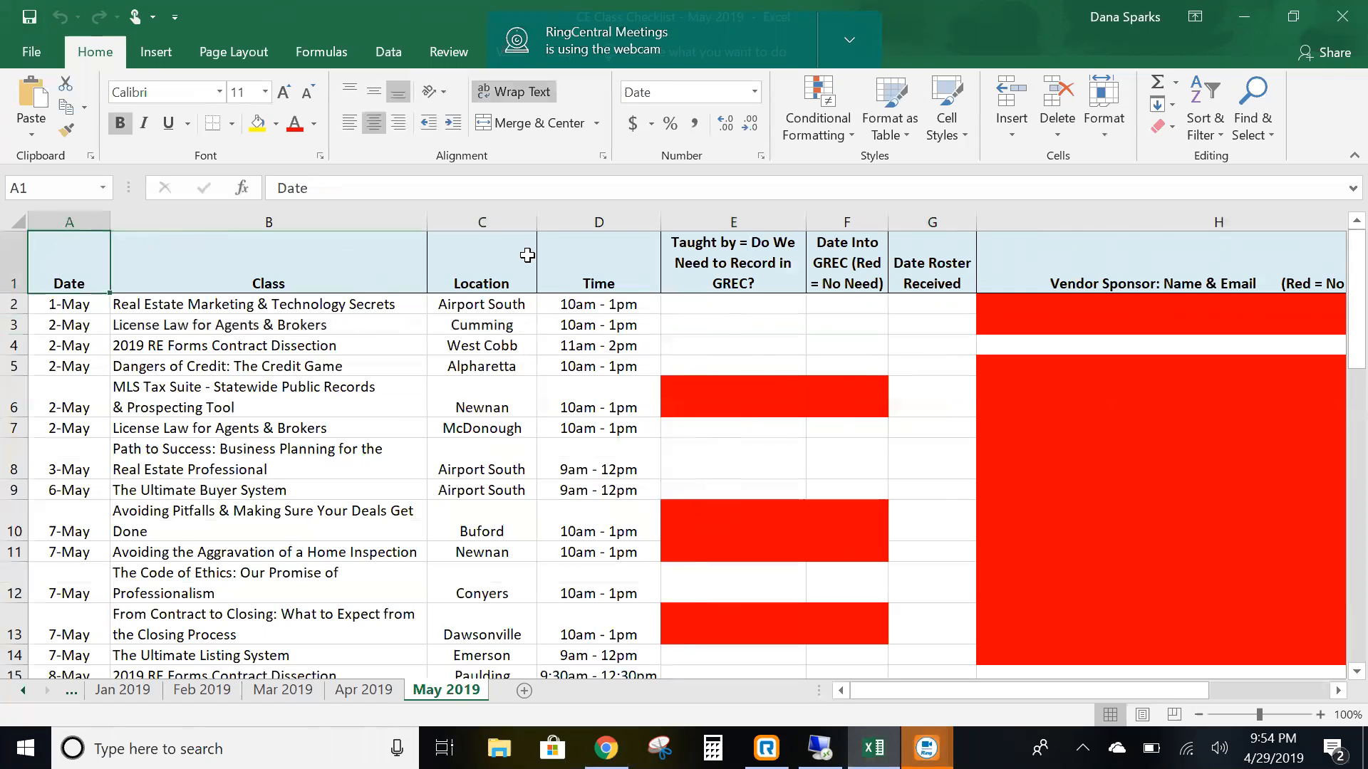
pyautogui.scroll(-18, 592, 417)
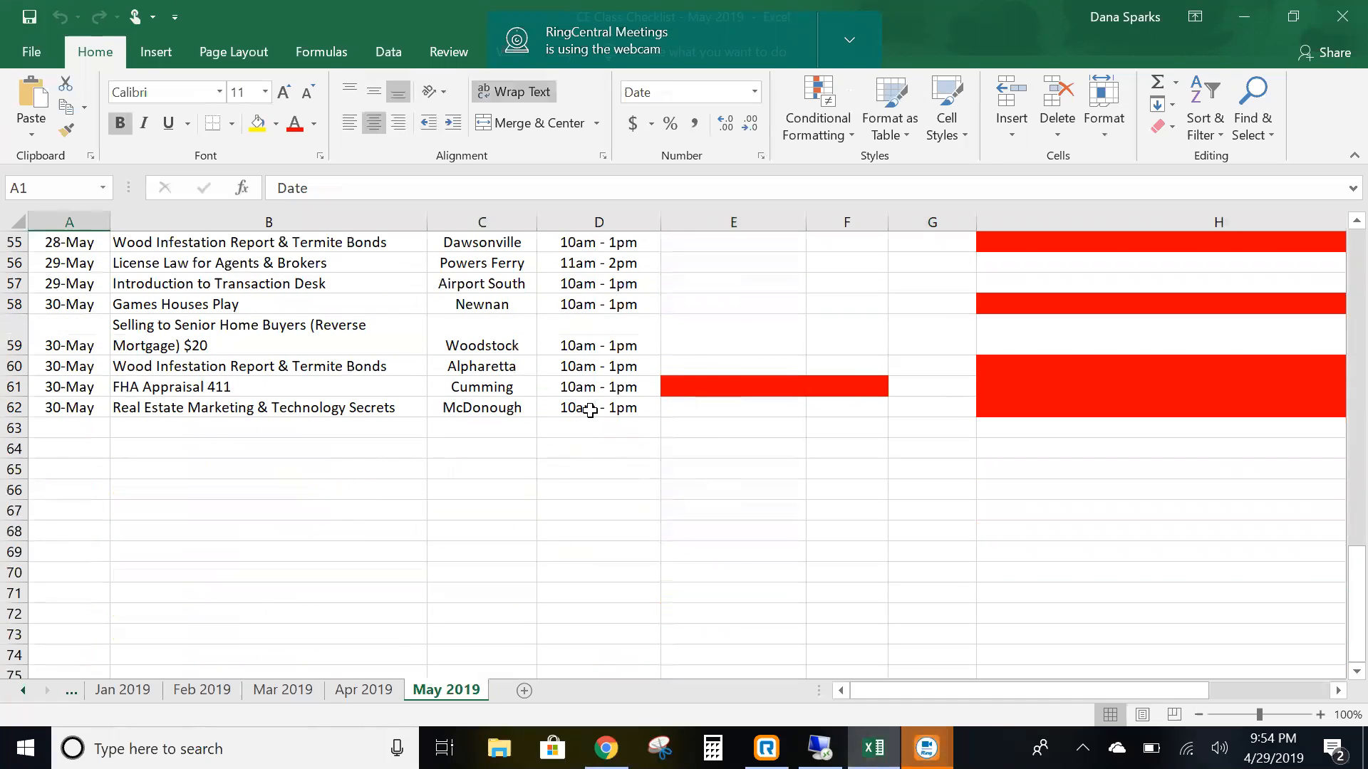
pyautogui.keyDown('shift'); pyautogui.click(590, 410); pyautogui.keyUp('shift')
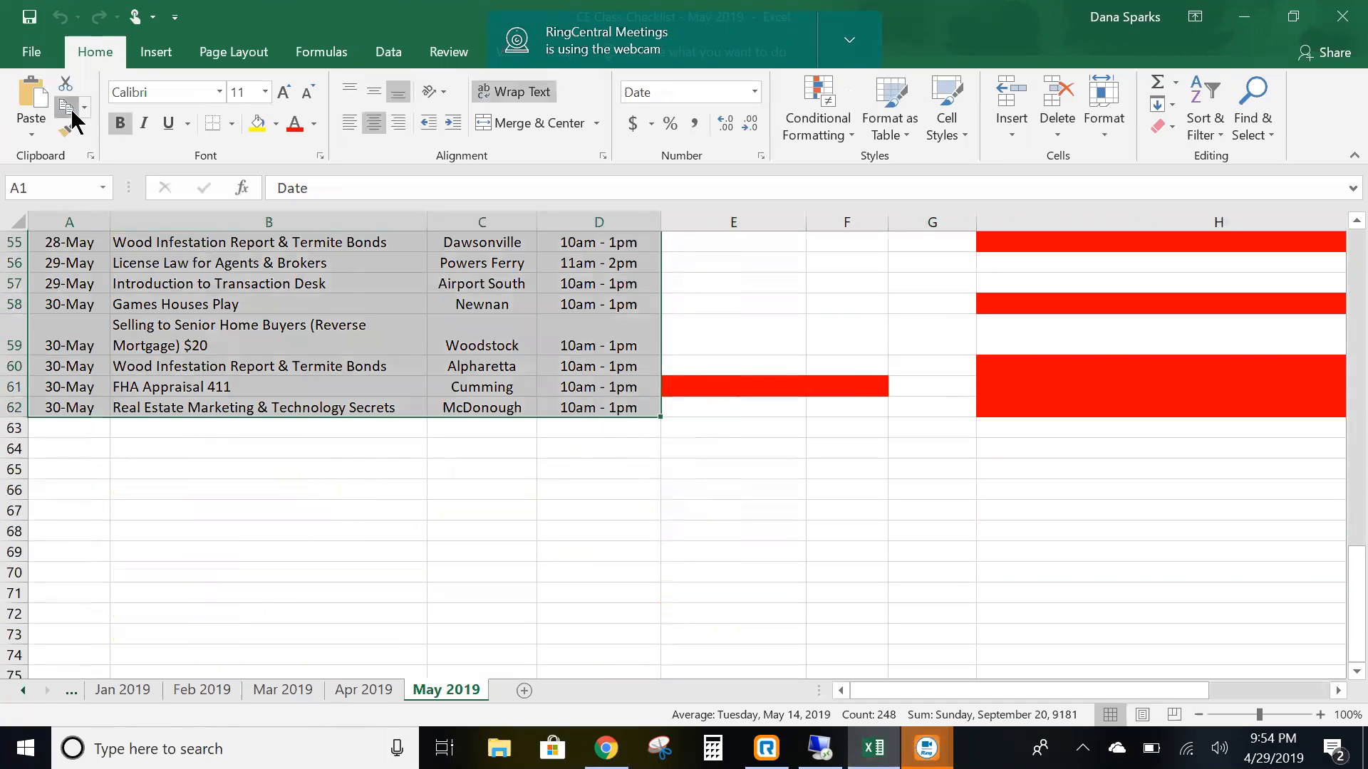
pyautogui.click(70, 113)
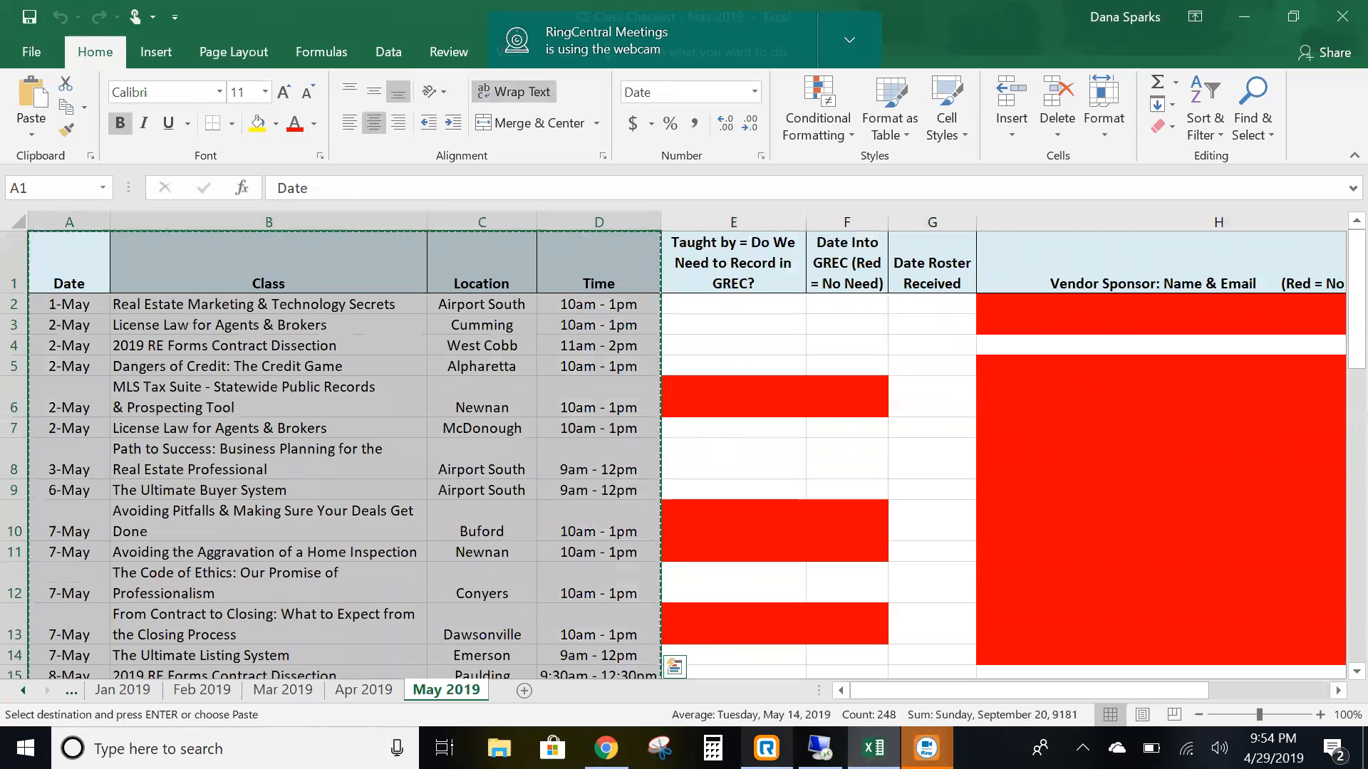
pyautogui.click(605, 748)
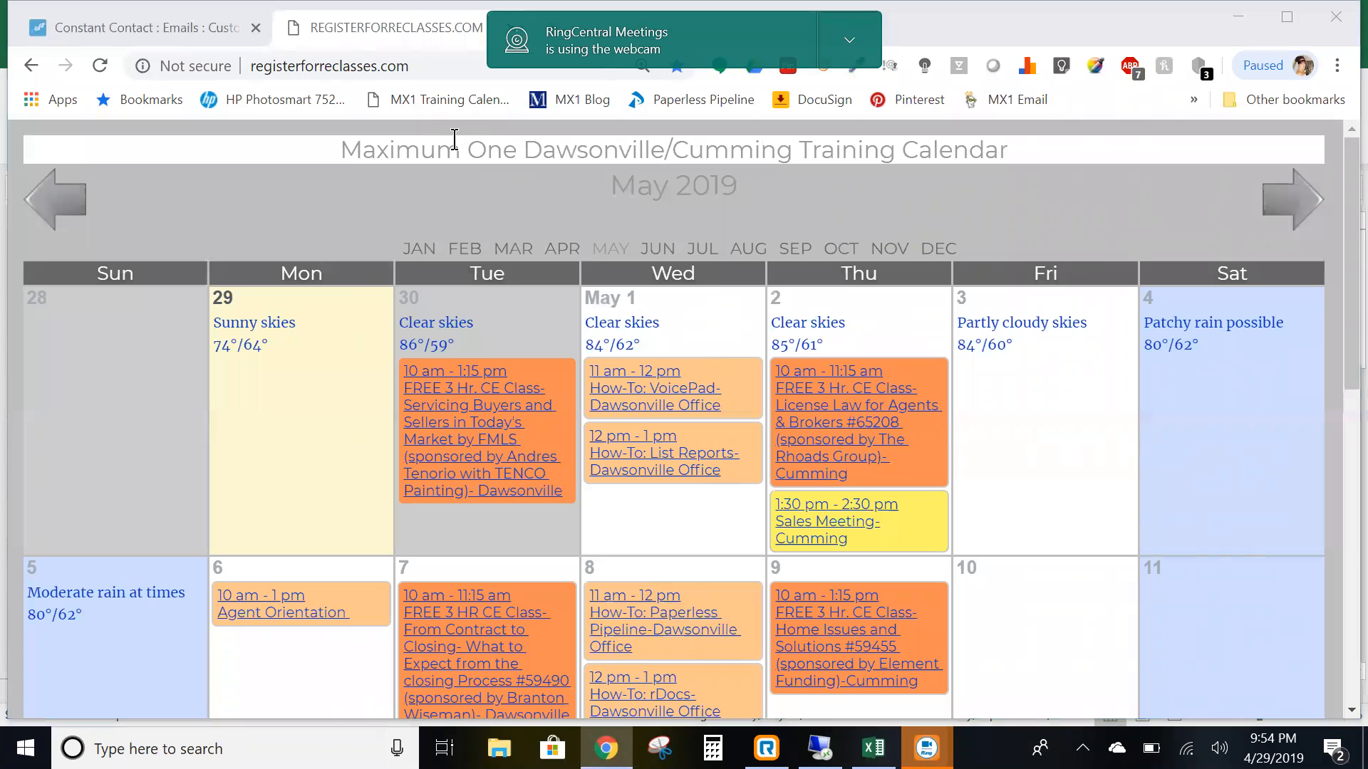
# - Find the '____ Hours of CE Classes - May 2019' draft in Constant Contact's campaigns and open it
pyautogui.click(104, 26)
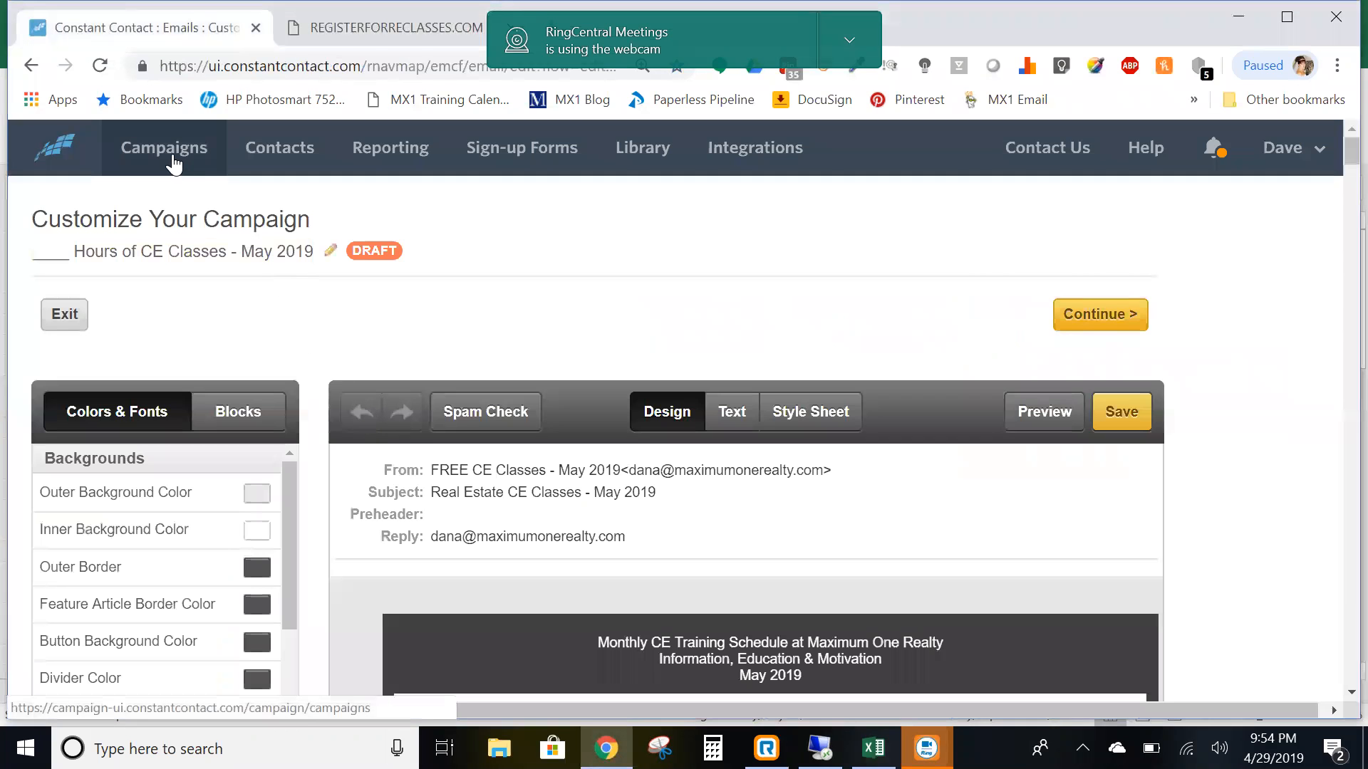
pyautogui.click(169, 158)
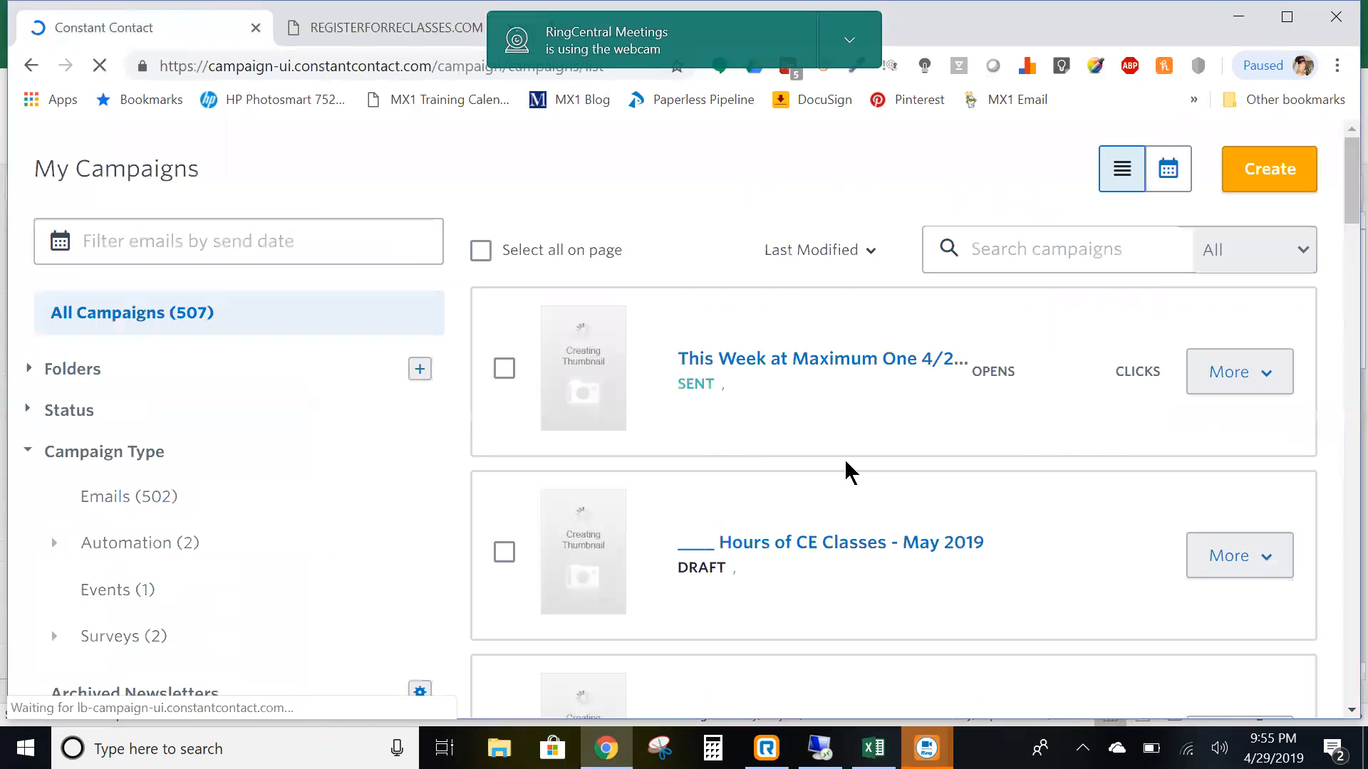
pyautogui.scroll(-15, 896, 493)
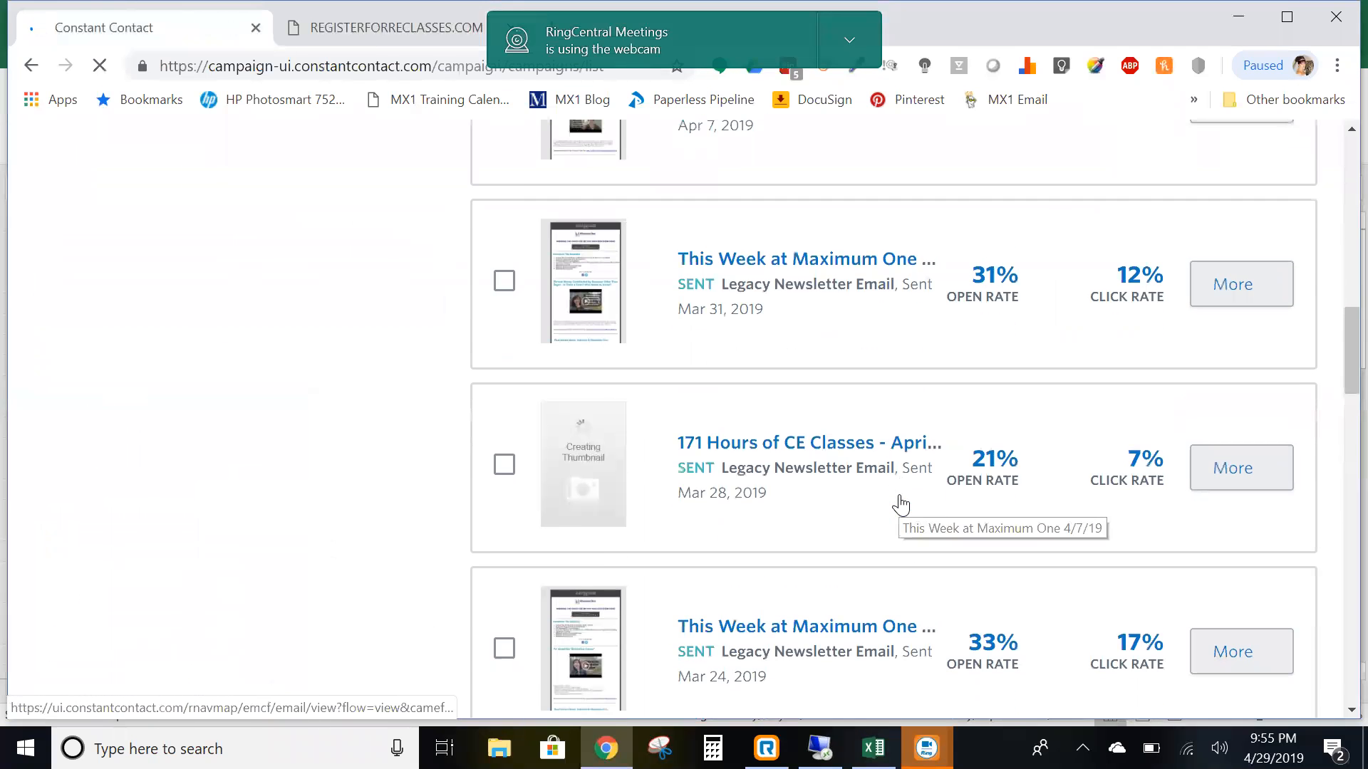
pyautogui.scroll(-4, 819, 413)
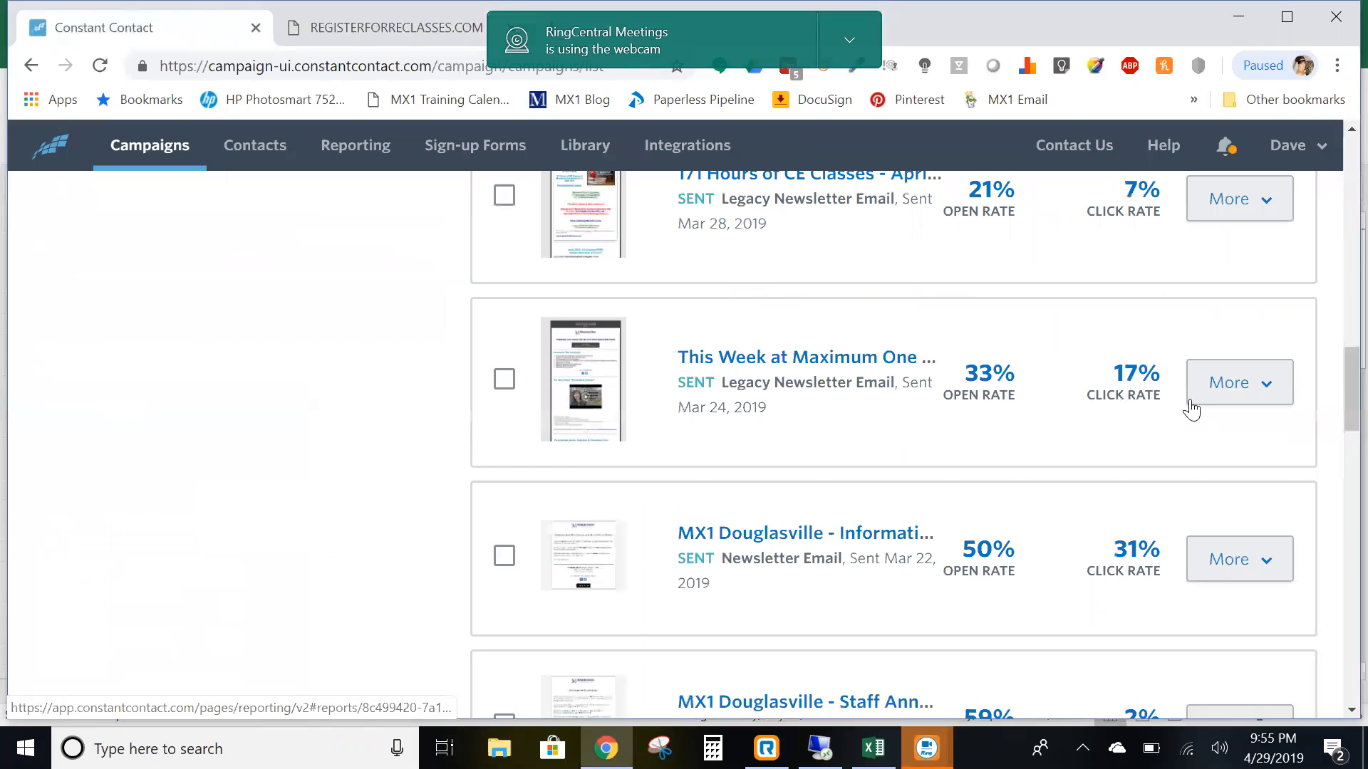
pyautogui.click(1267, 384)
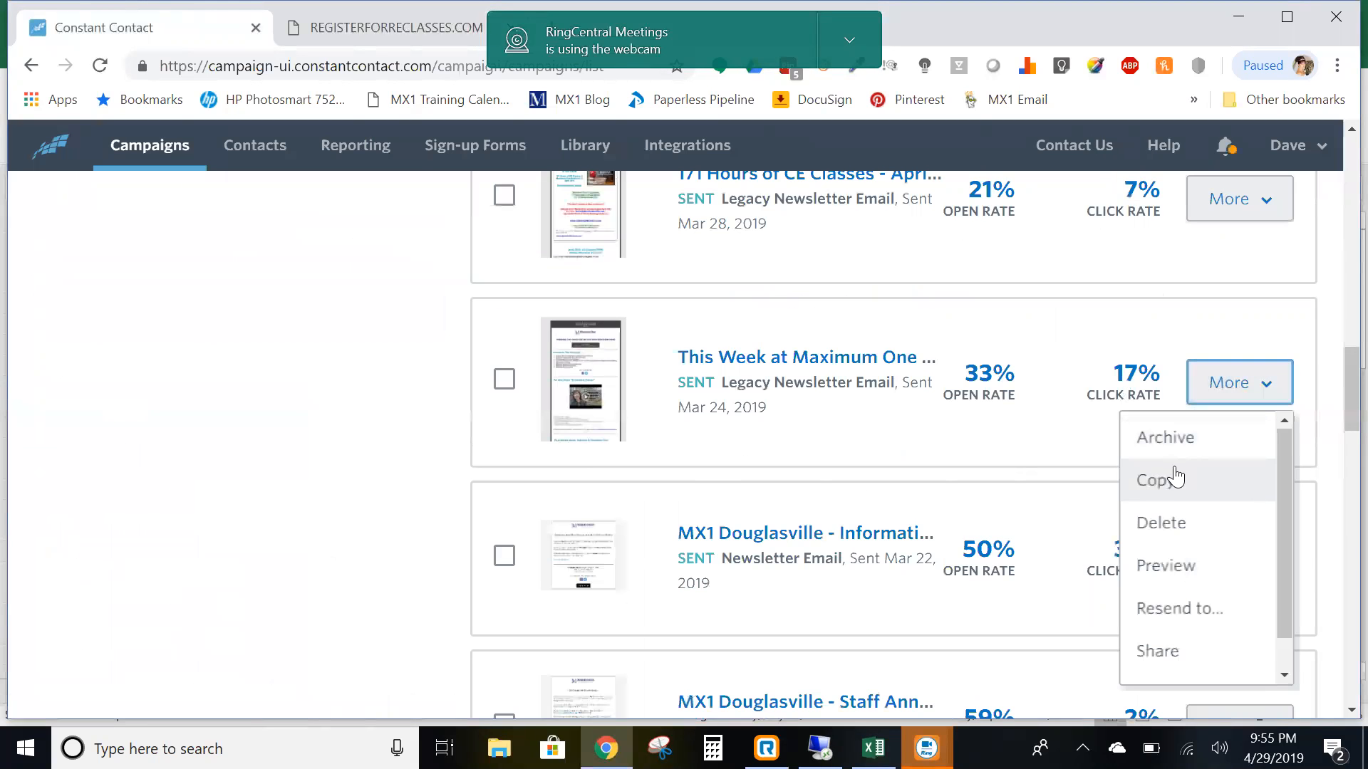
pyautogui.moveTo(1337, 406); pyautogui.dragTo(1334, 201)
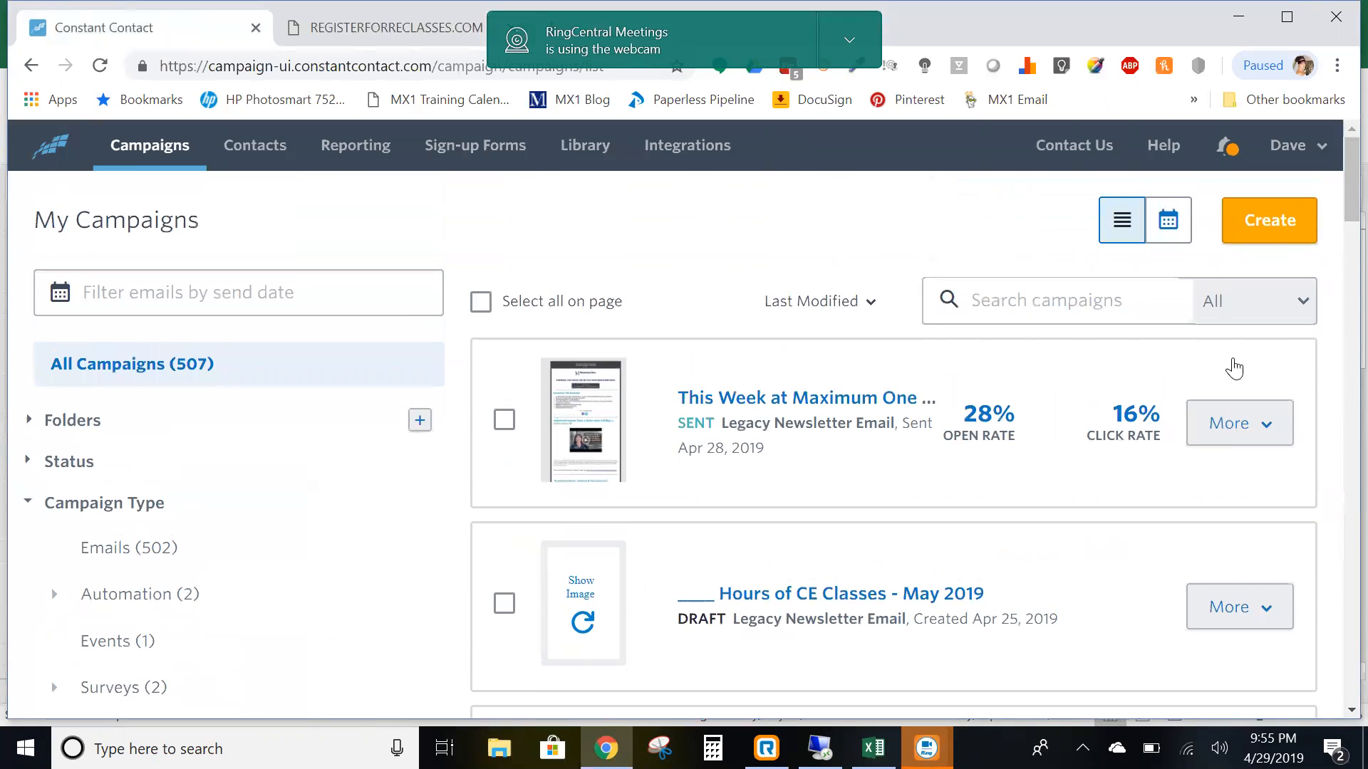
pyautogui.click(799, 599)
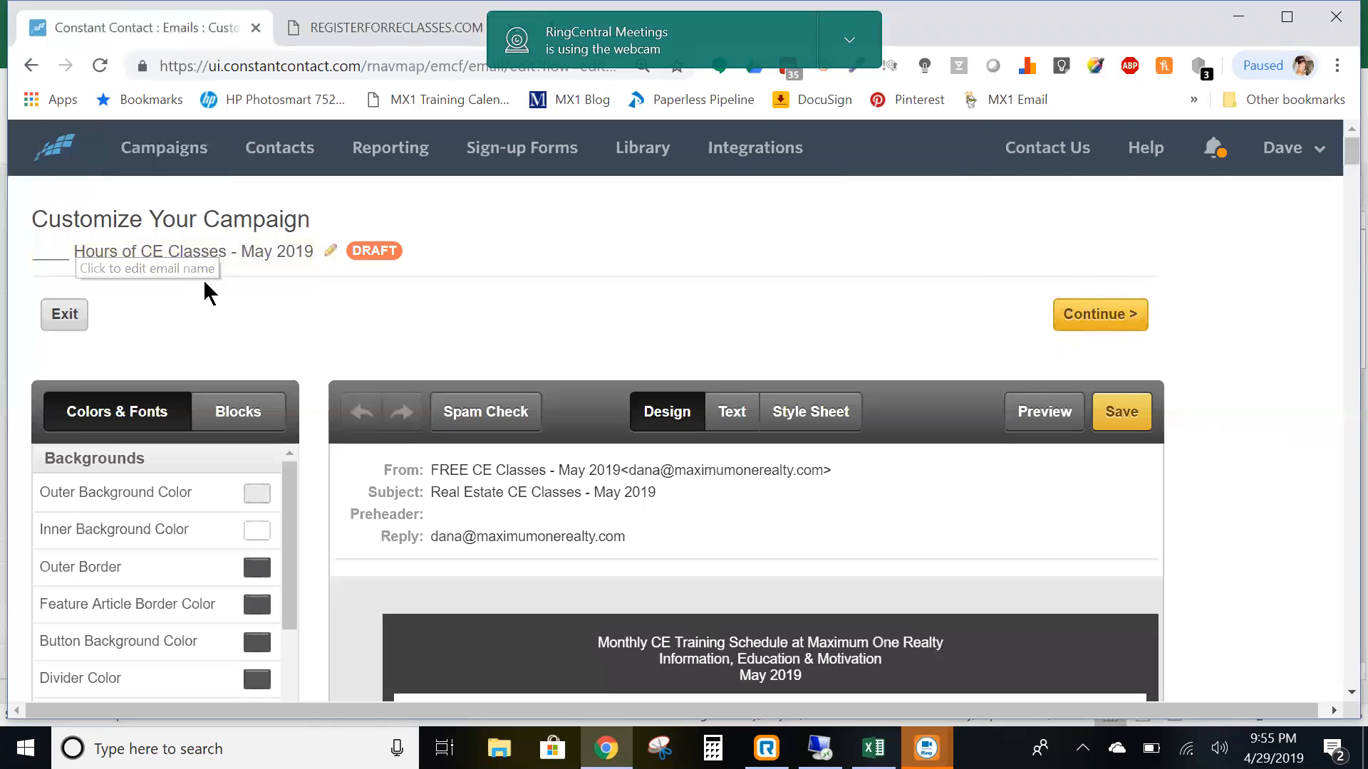
# - Confirm the header keeps subject 'Real Estate CE Classes - May 2019', then scroll the email
pyautogui.moveTo(719, 511)
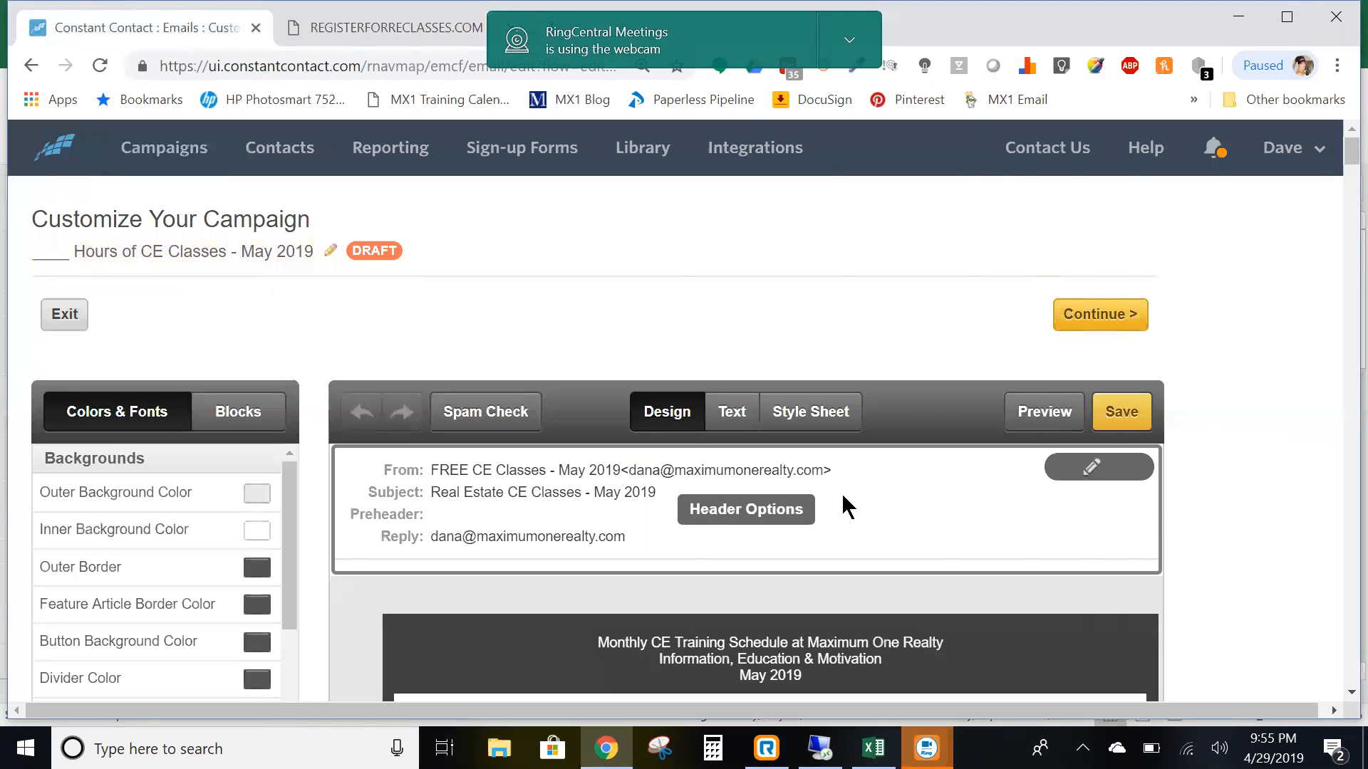
pyautogui.click(887, 497)
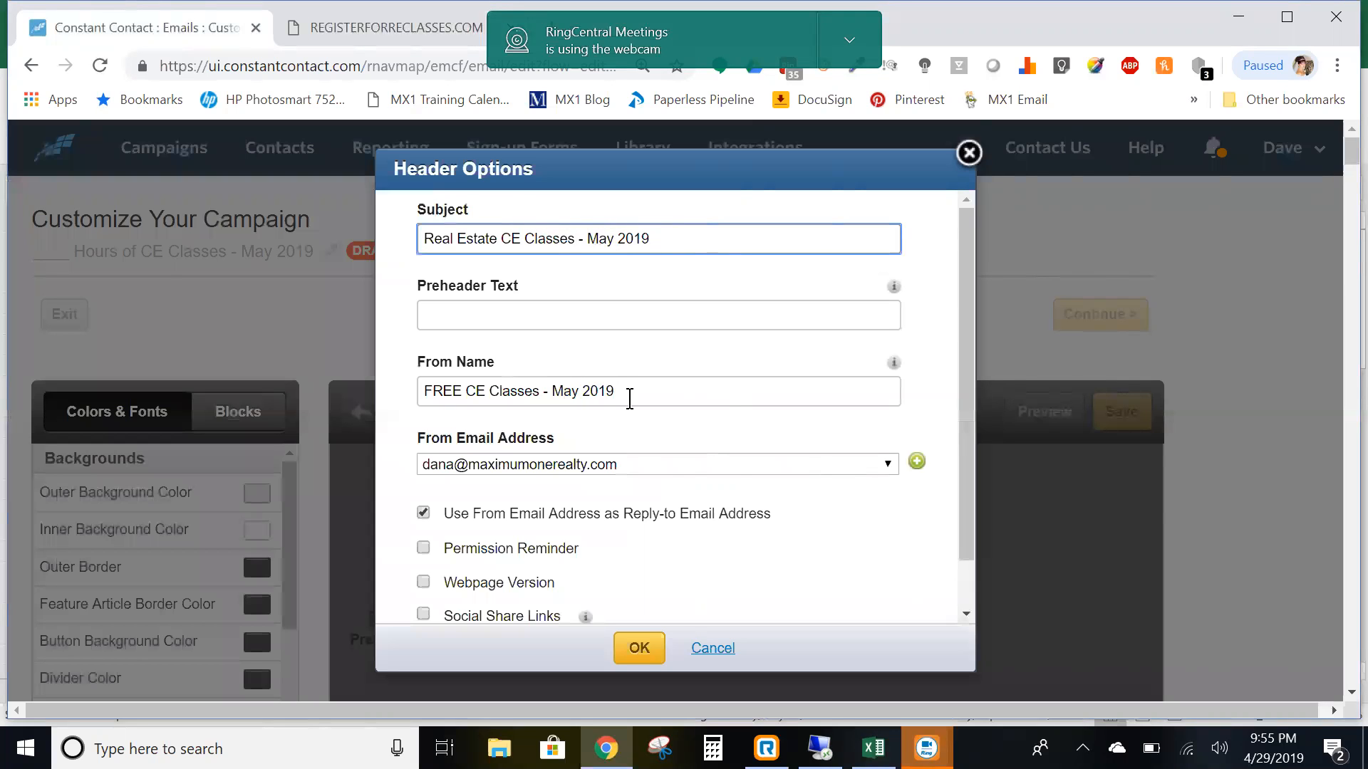
pyautogui.click(641, 649)
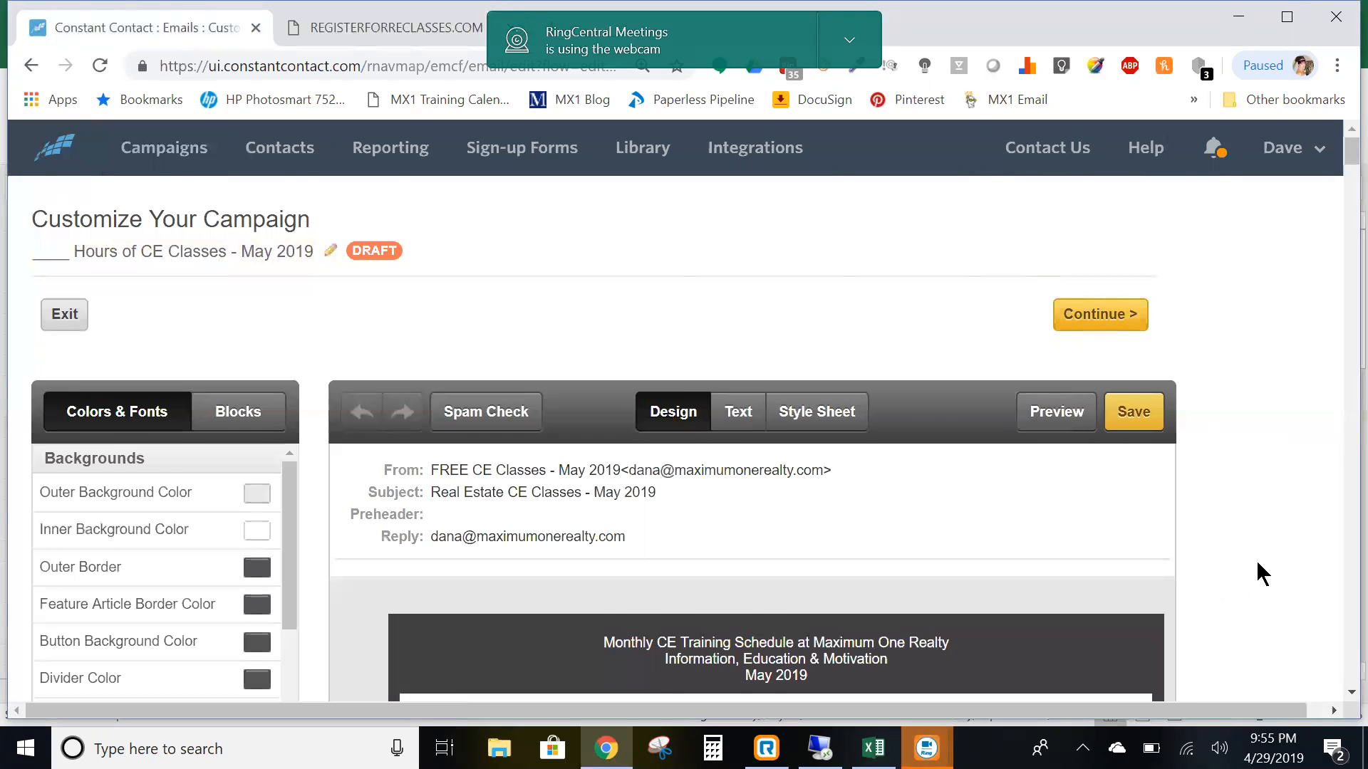
pyautogui.scroll(-3, 1255, 560)
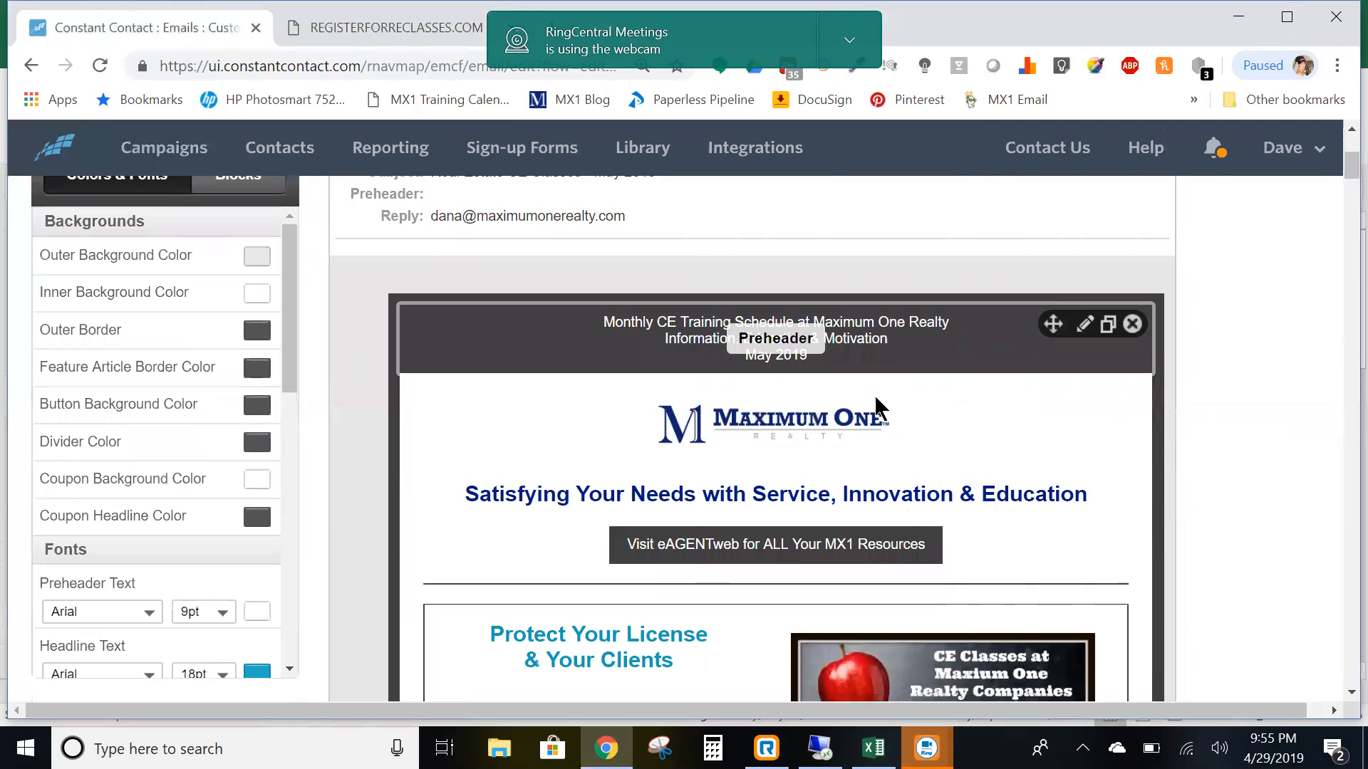
# - Open the feature block and save it again without changes
pyautogui.scroll(-4, 876, 399)
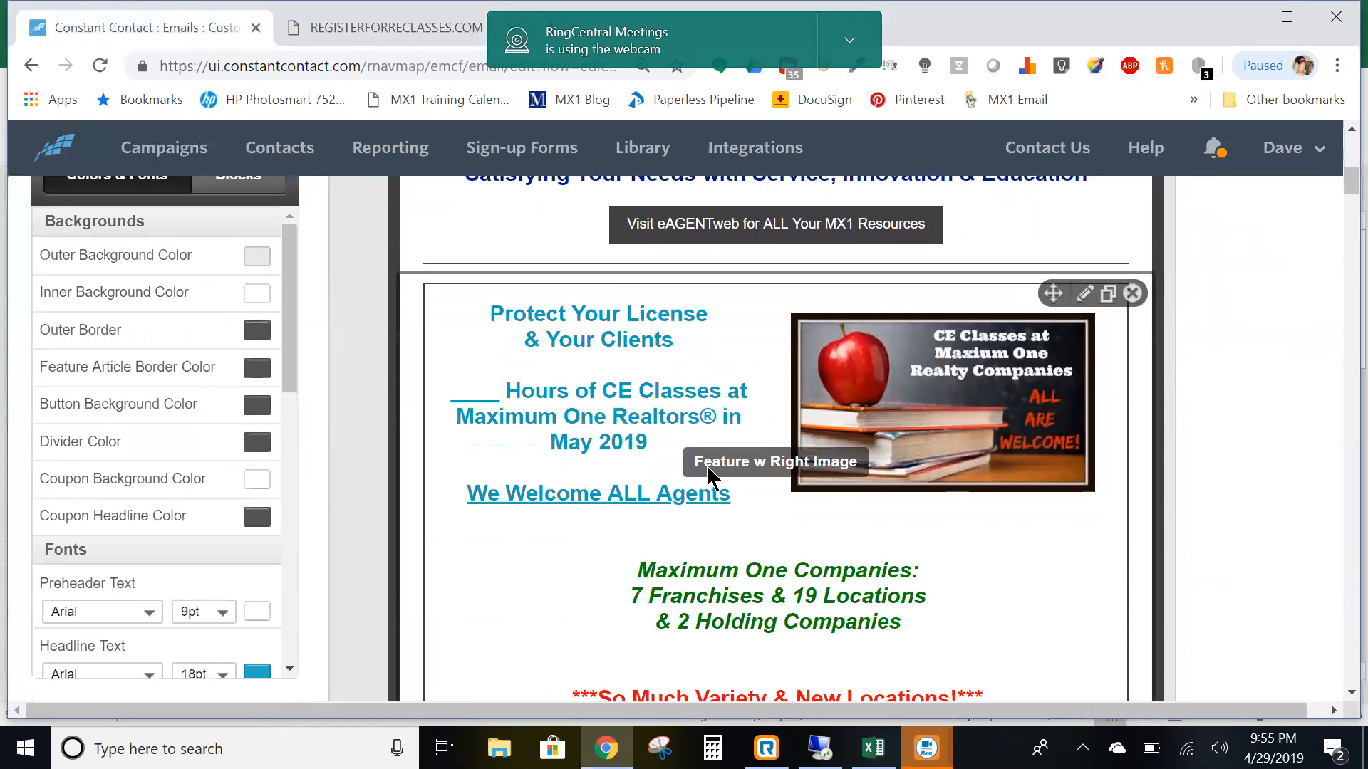
pyautogui.click(754, 570)
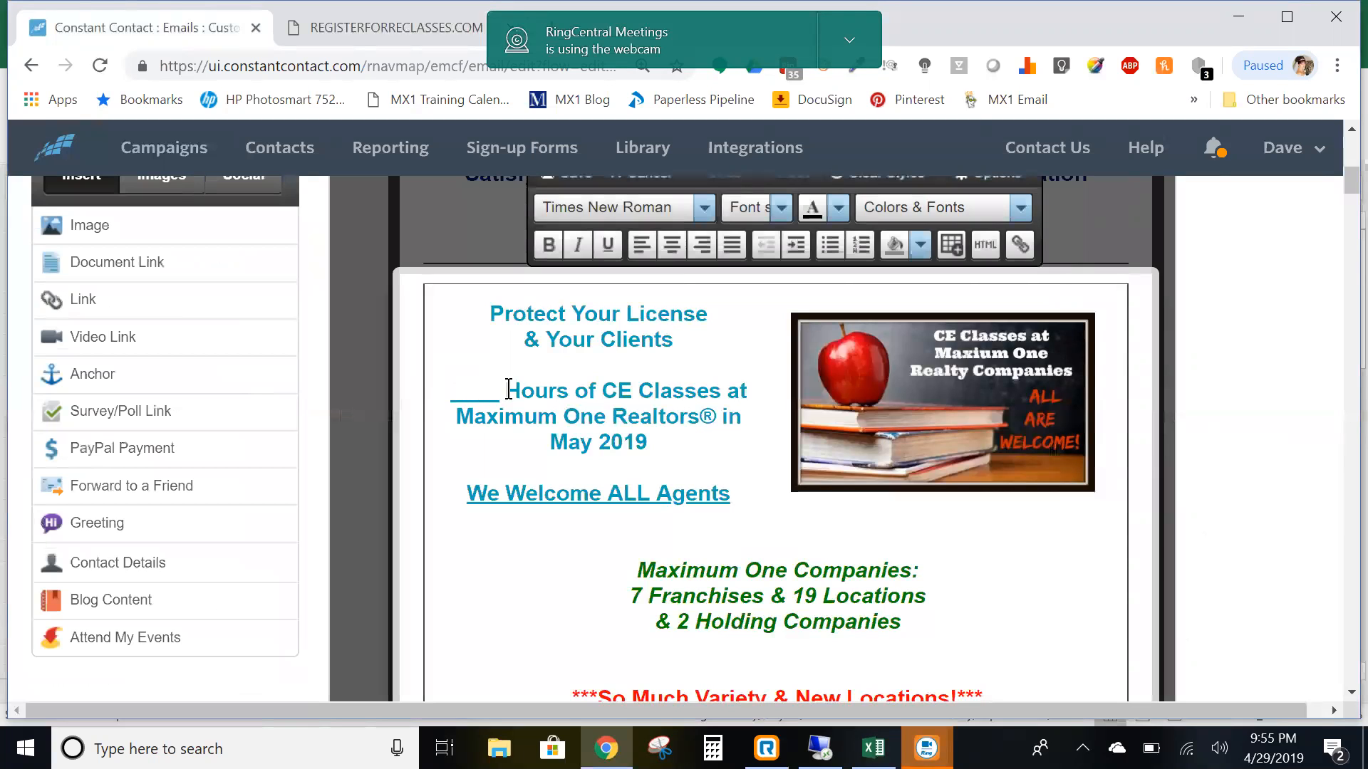
pyautogui.scroll(-5, 672, 525)
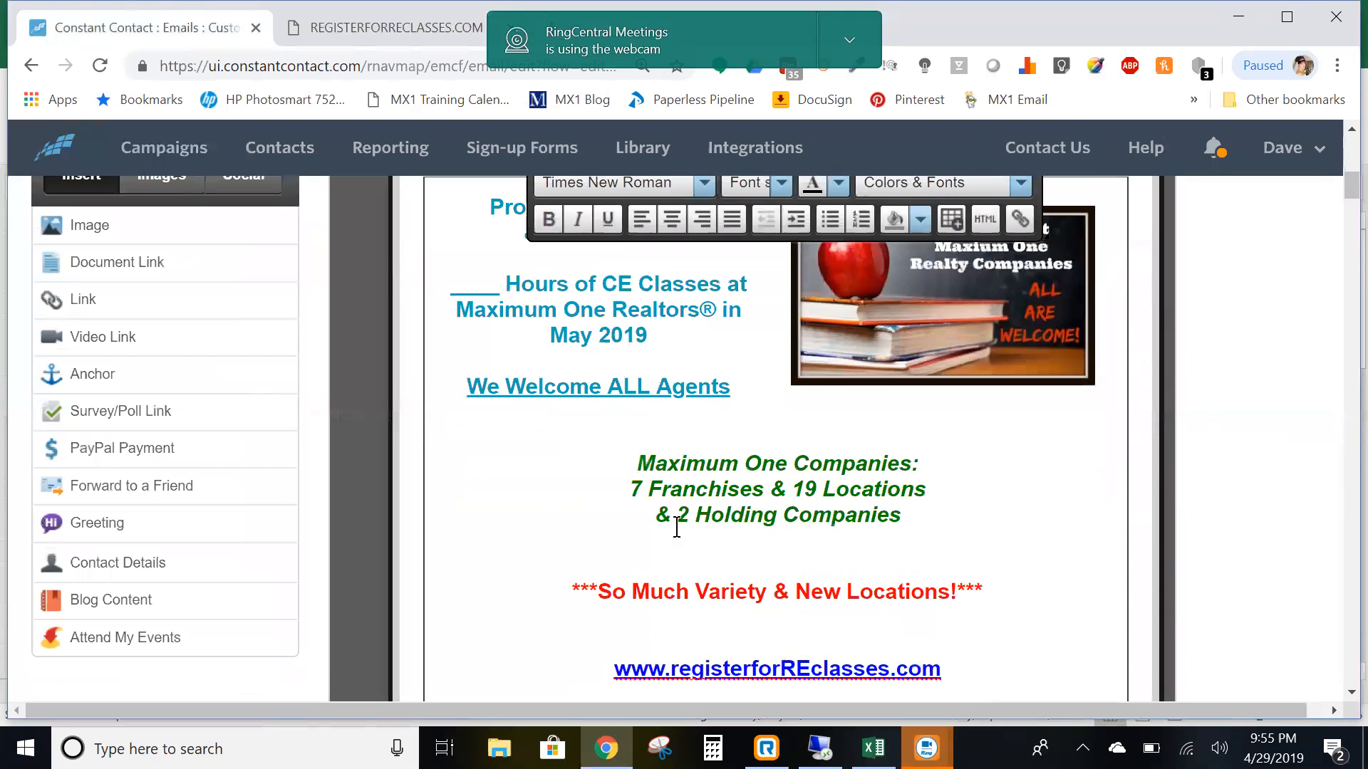
pyautogui.scroll(6, 708, 459)
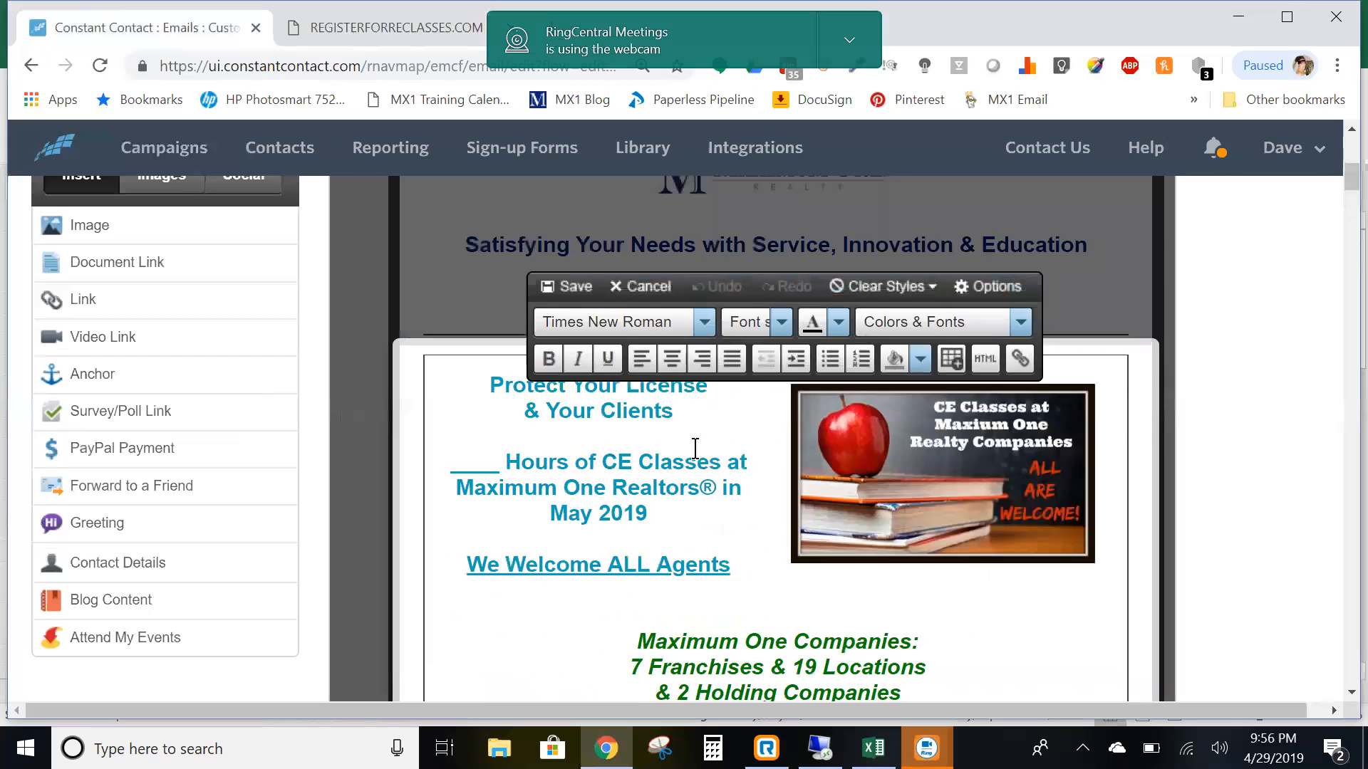
pyautogui.click(585, 285)
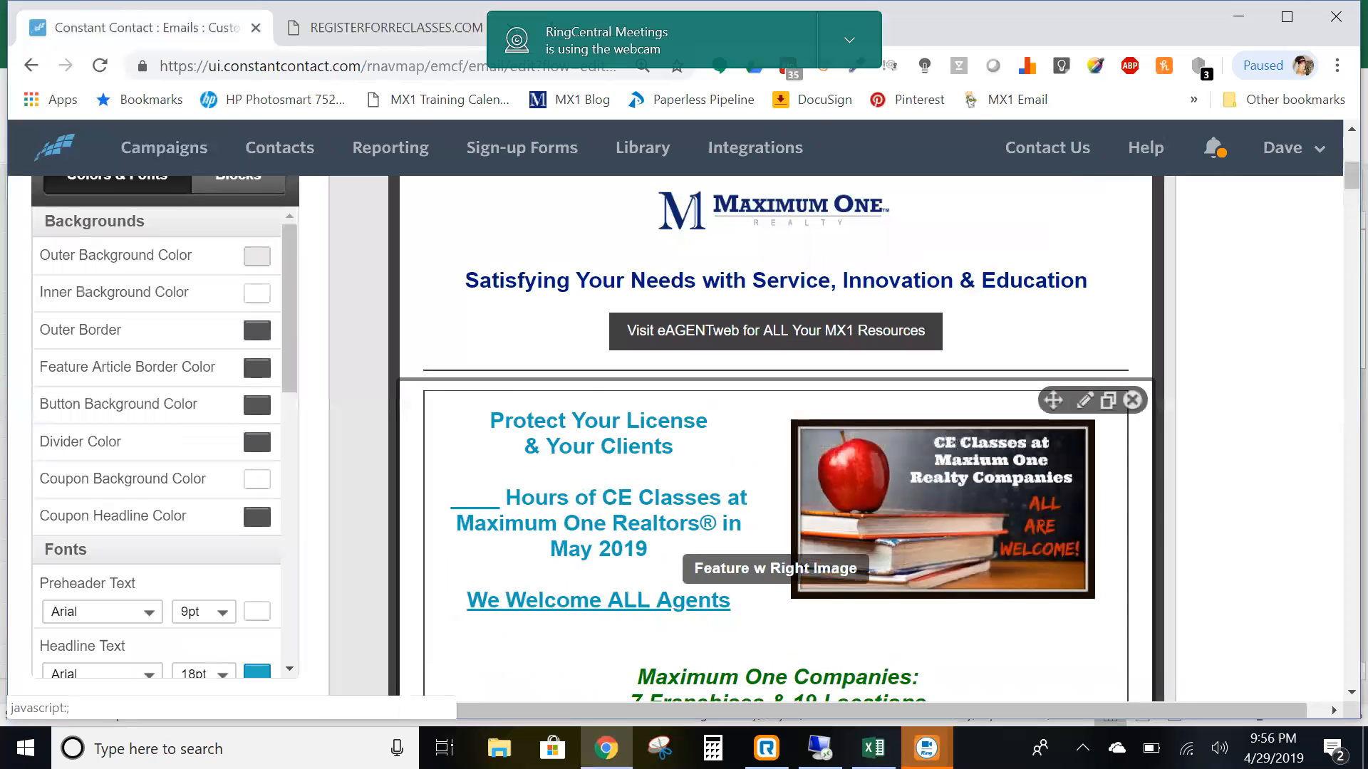
# - Open the May 2019 class-schedule article and put the cursor between the May and April tables
pyautogui.scroll(-5, 872, 578)
pyautogui.scroll(-5, 876, 582)
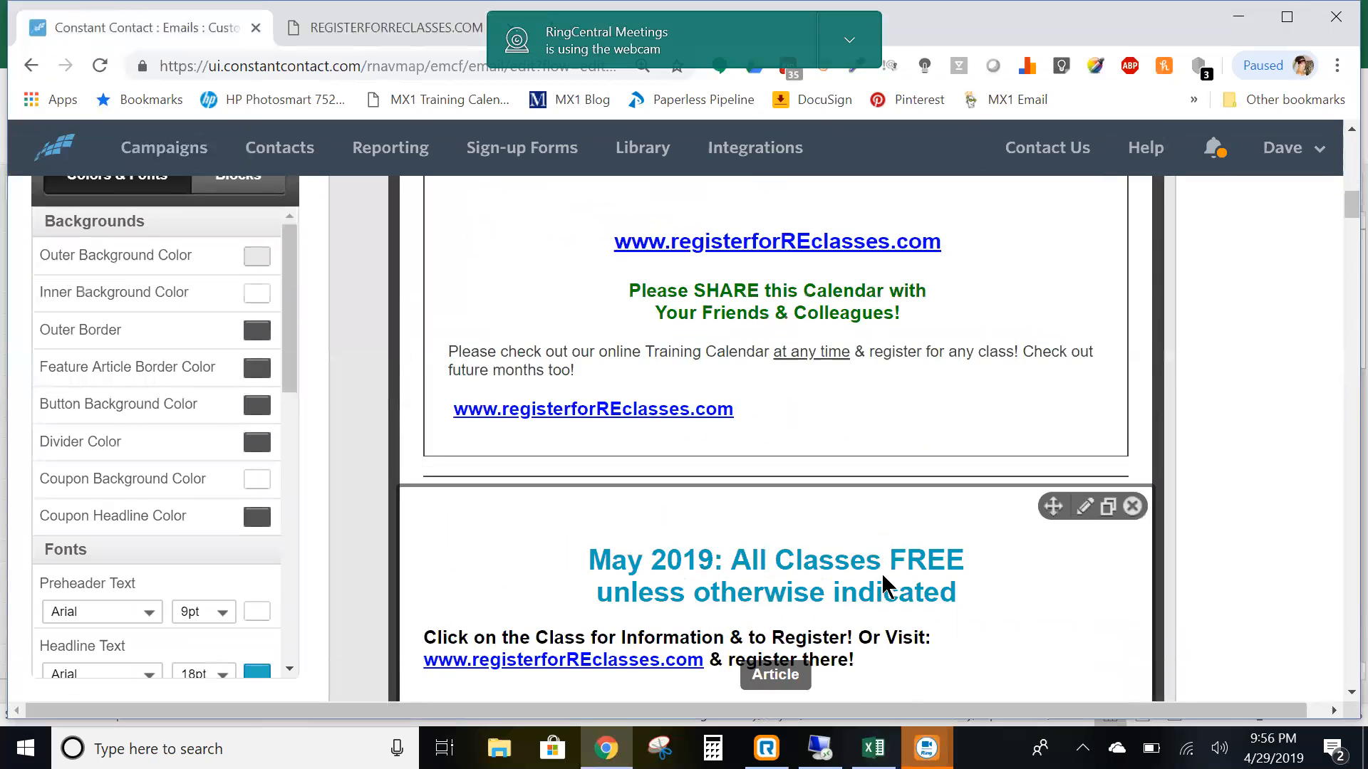
pyautogui.scroll(-5, 894, 549)
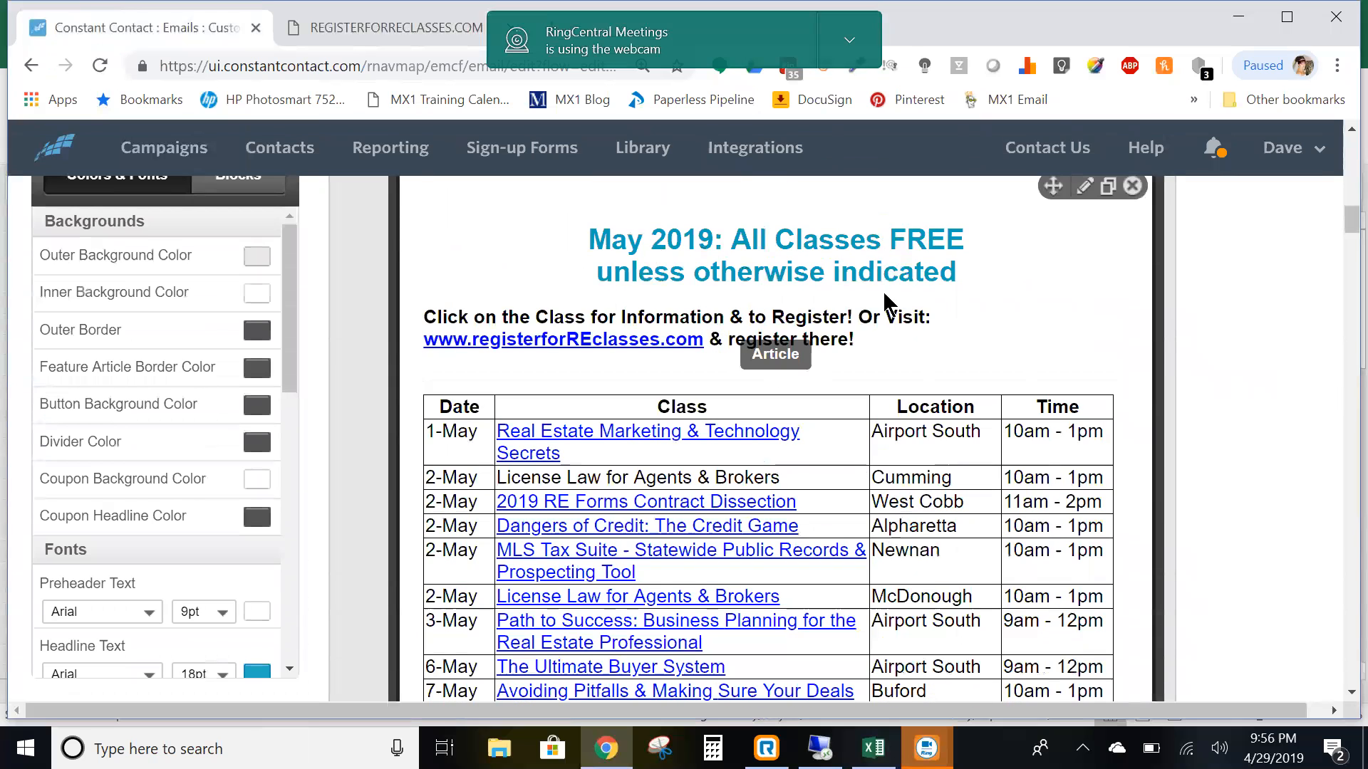
pyautogui.click(1037, 332)
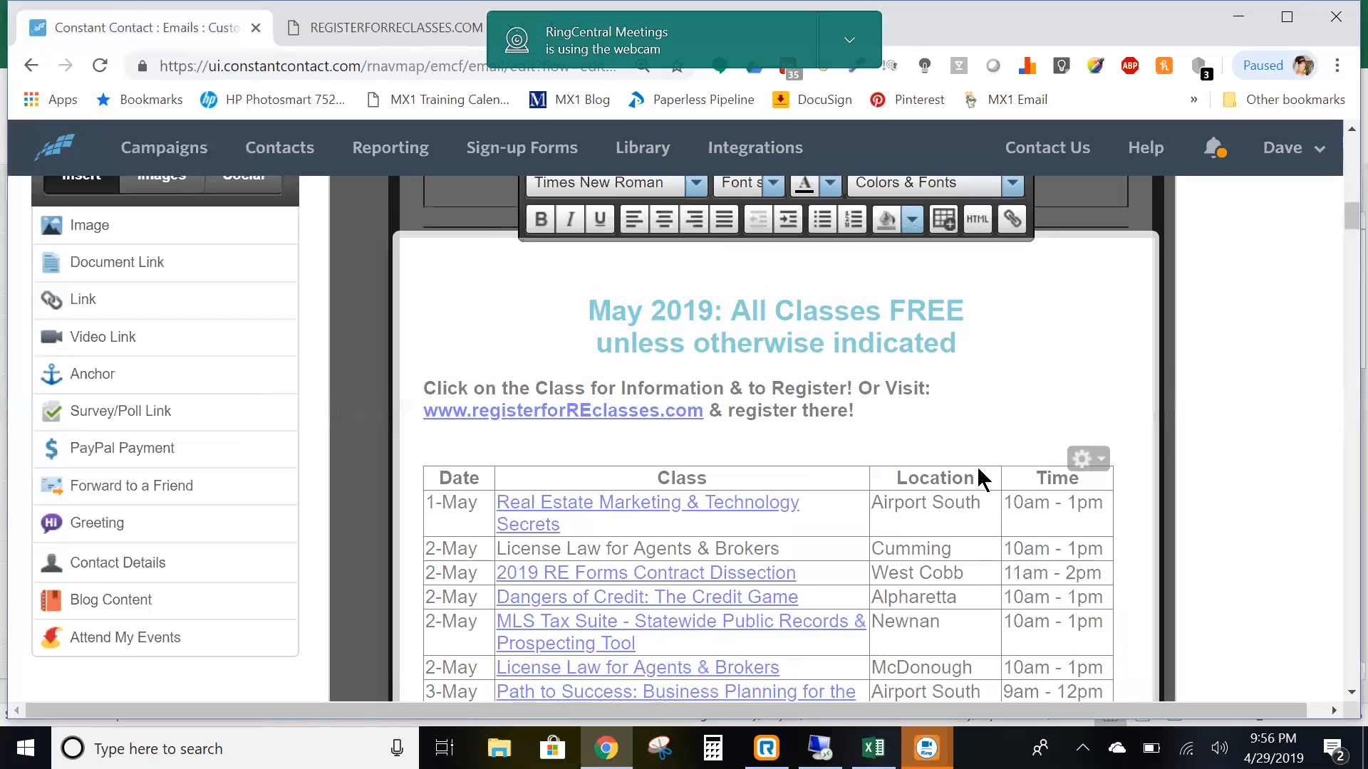
pyautogui.scroll(-10, 961, 450)
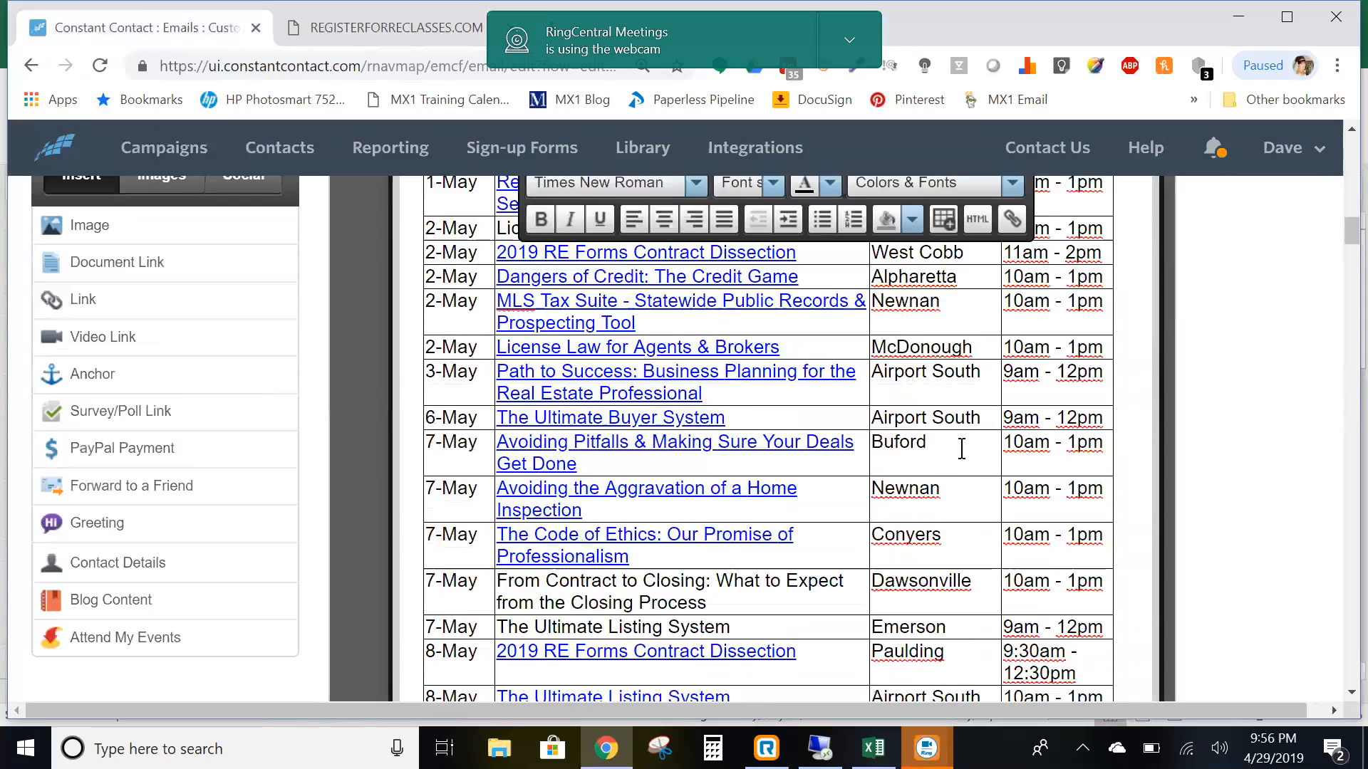
pyautogui.scroll(-15, 961, 449)
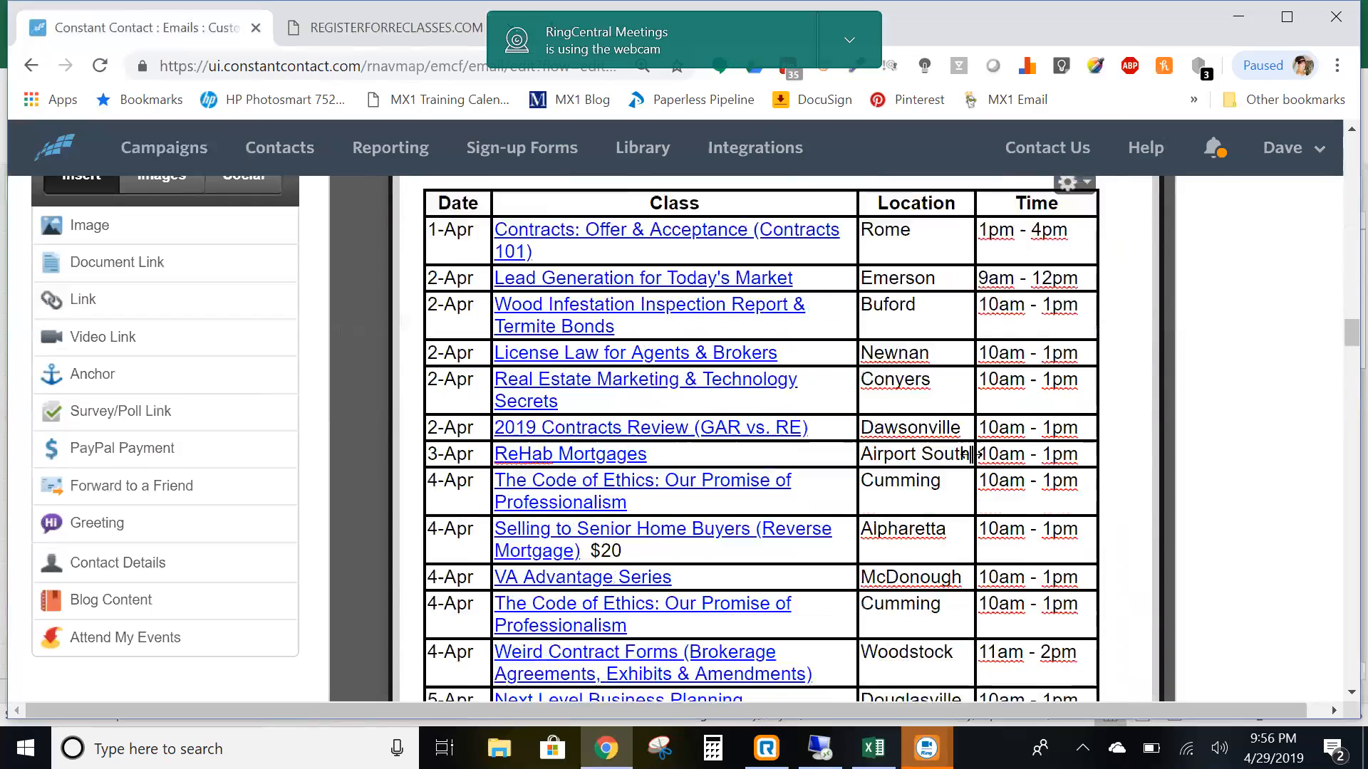
pyautogui.scroll(17, 969, 453)
pyautogui.scroll(-12, 969, 450)
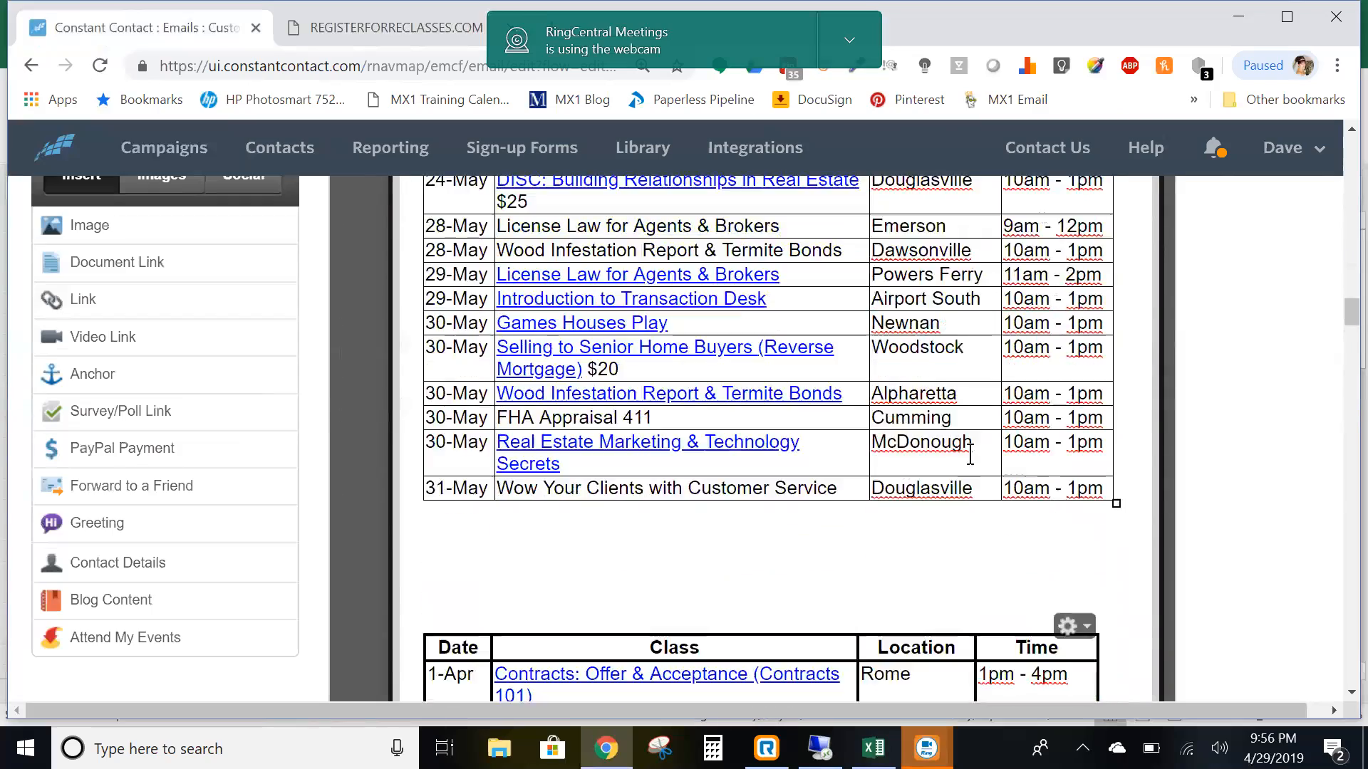
pyautogui.scroll(5, 899, 428)
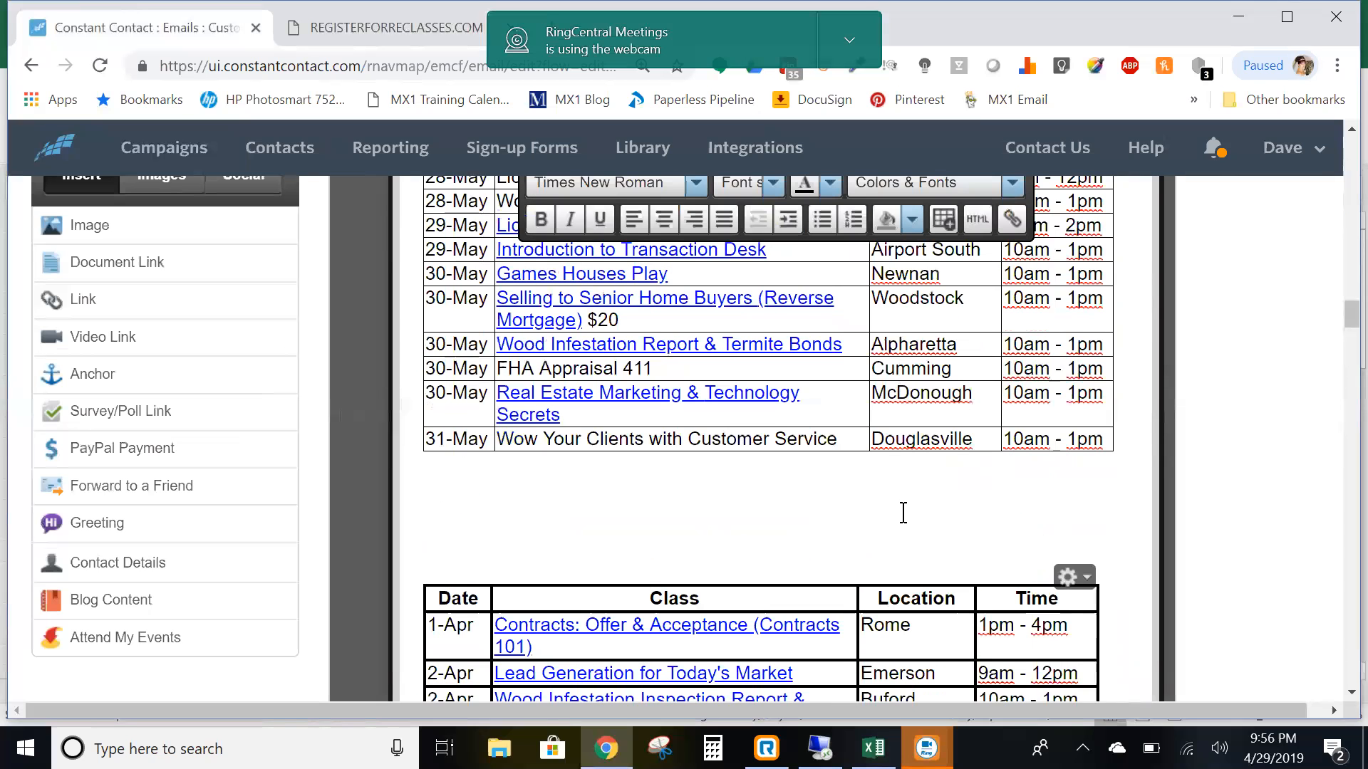
pyautogui.click(903, 512)
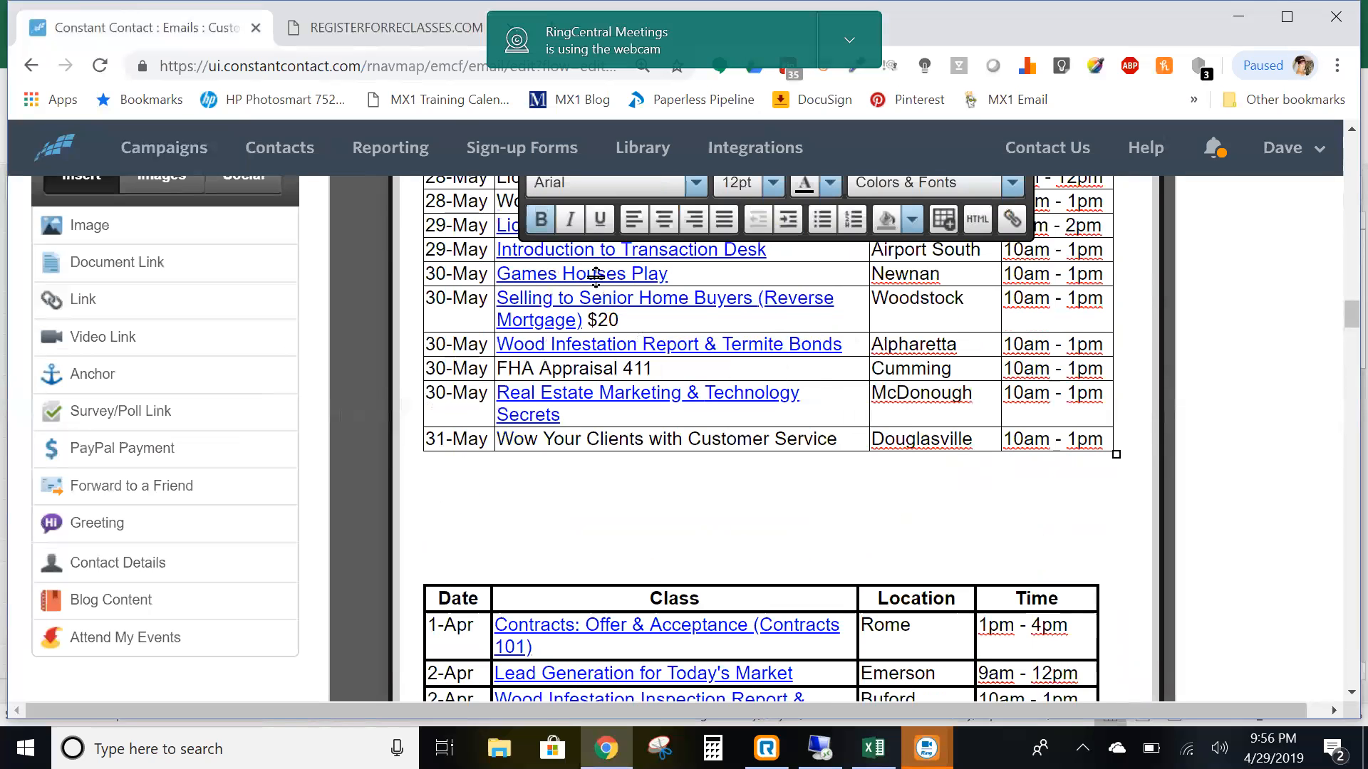
pyautogui.scroll(6, 607, 329)
pyautogui.scroll(-7, 608, 329)
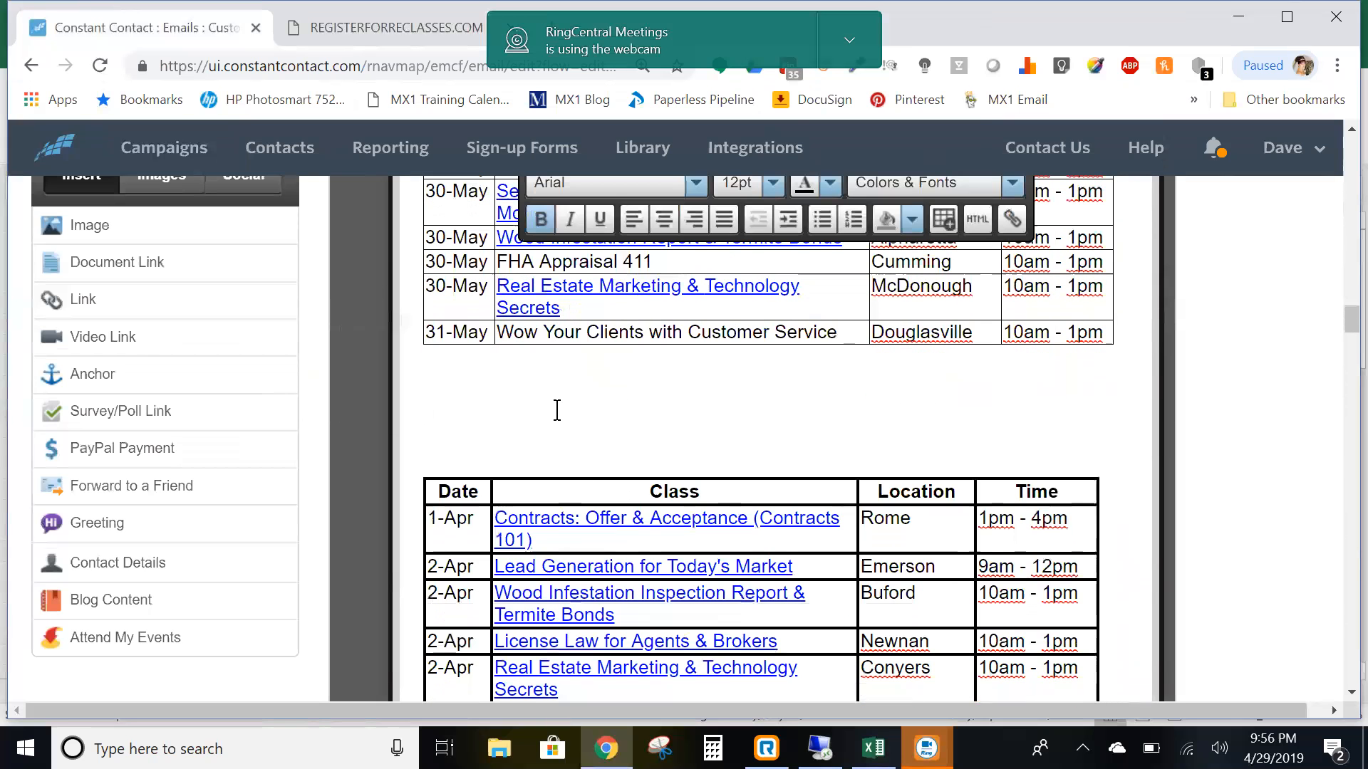
pyautogui.rightClick(552, 412)
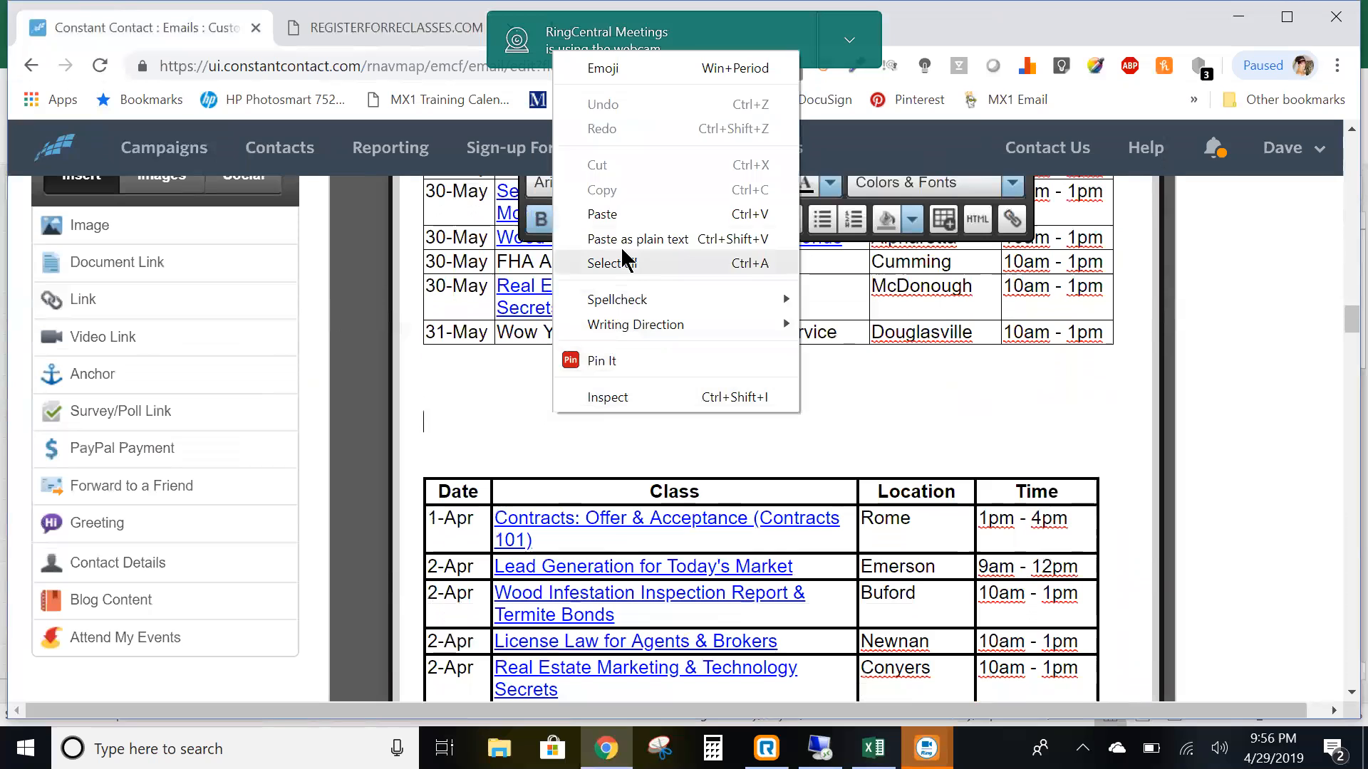
# - Paste the copied Excel May class list as a bold table beneath the existing May table
pyautogui.click(606, 215)
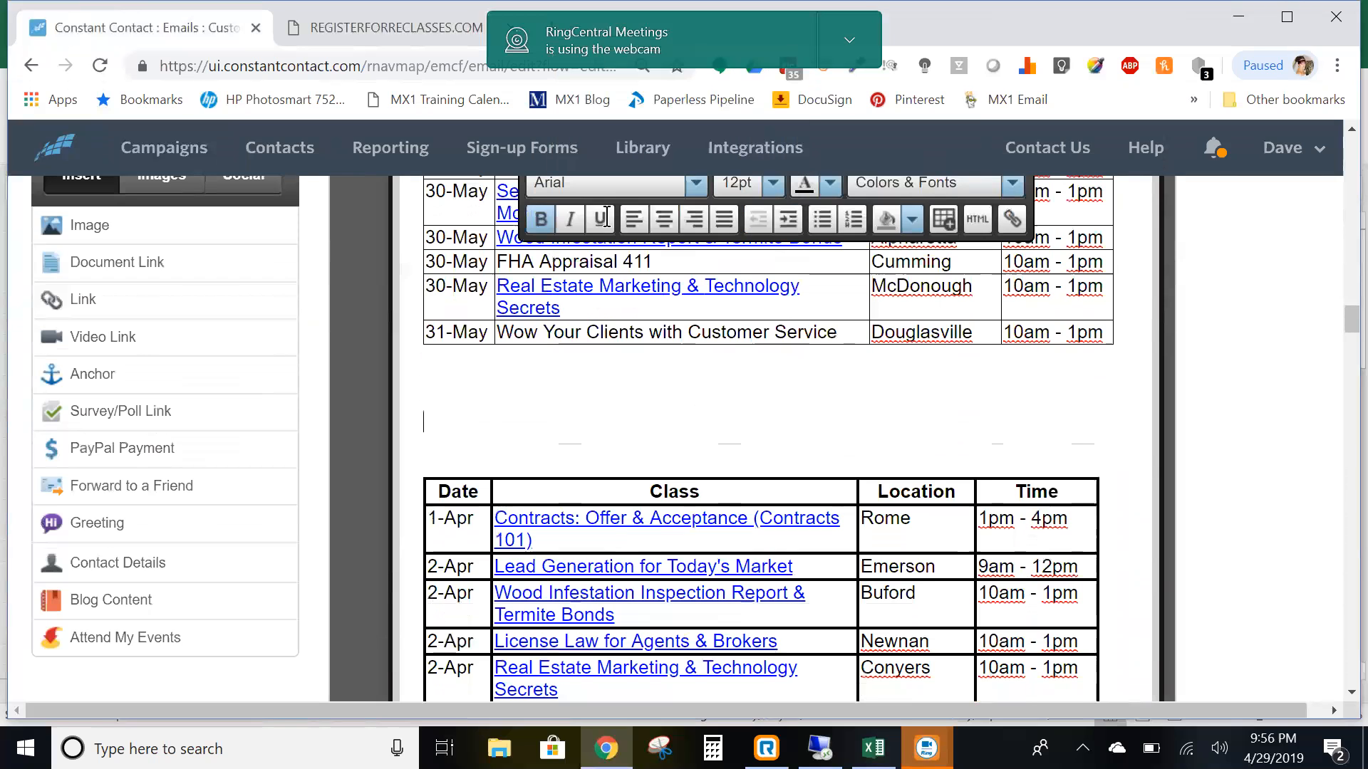
pyautogui.scroll(-20, 770, 584)
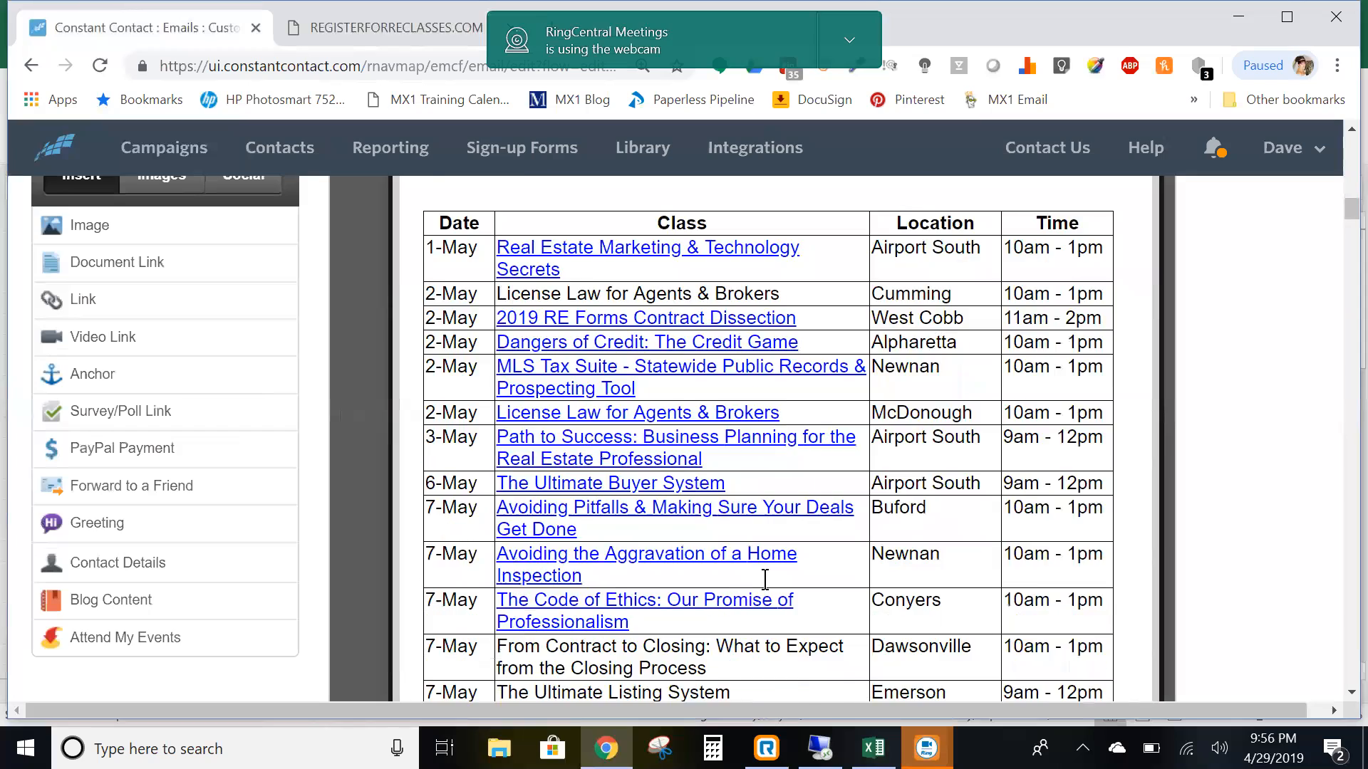
pyautogui.scroll(-5, 754, 591)
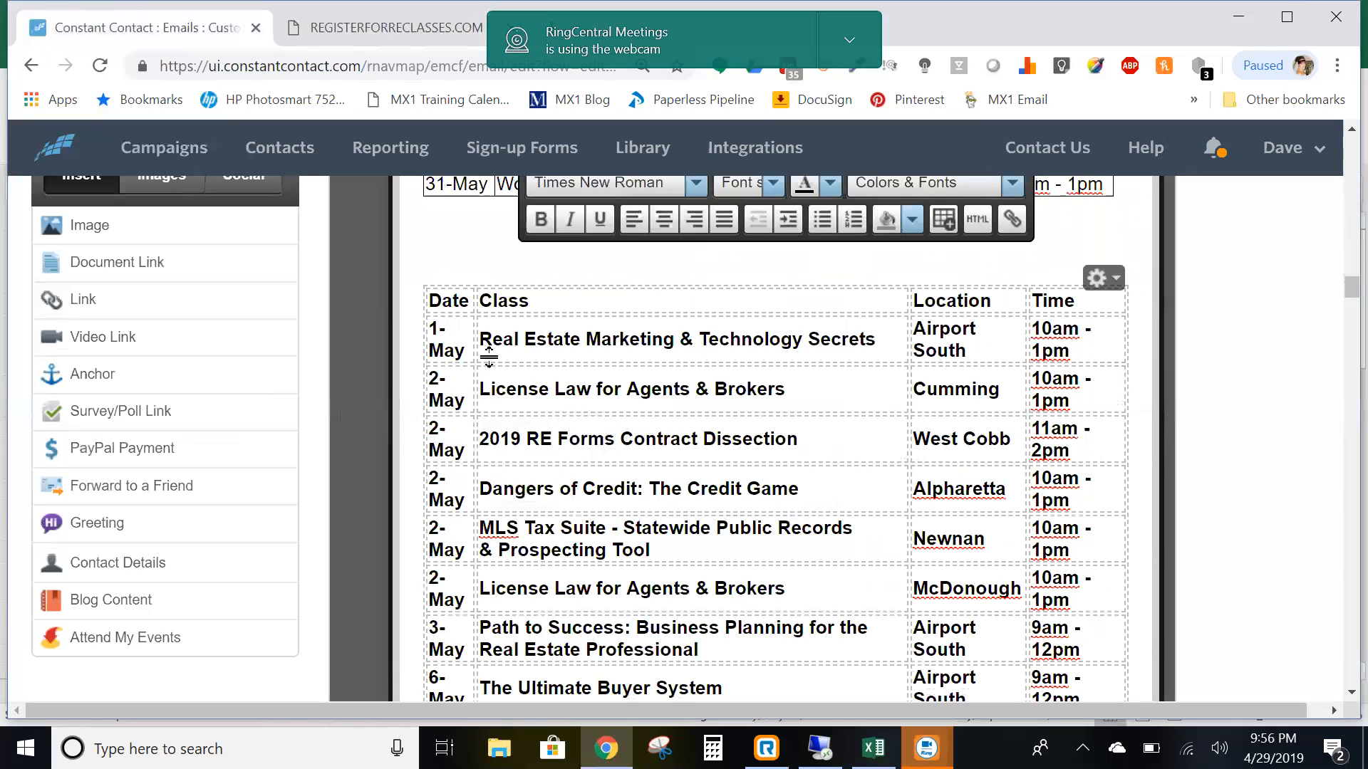
# - Widen the pasted table's Date, Location and Time columns and give it a full grid border
pyautogui.moveTo(475, 344); pyautogui.dragTo(492, 344)
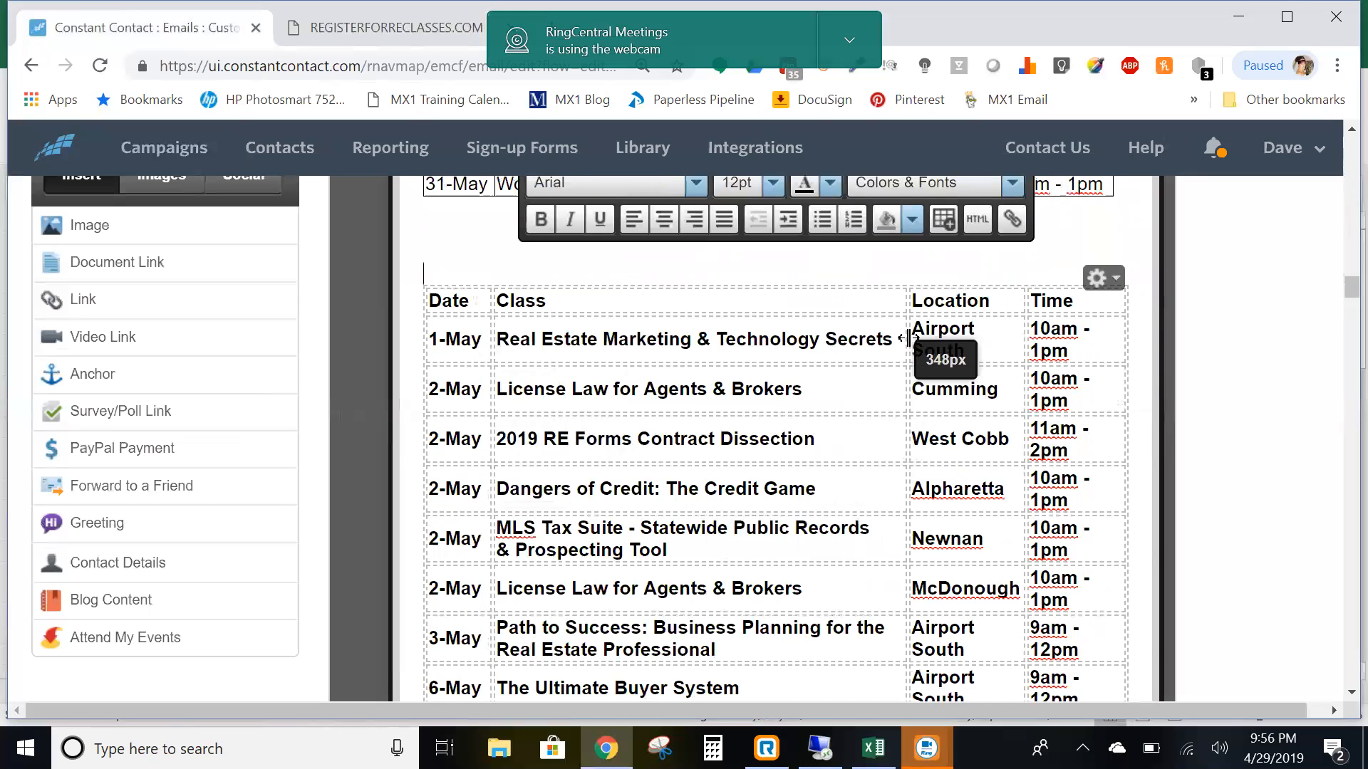
pyautogui.moveTo(907, 341); pyautogui.dragTo(888, 341)
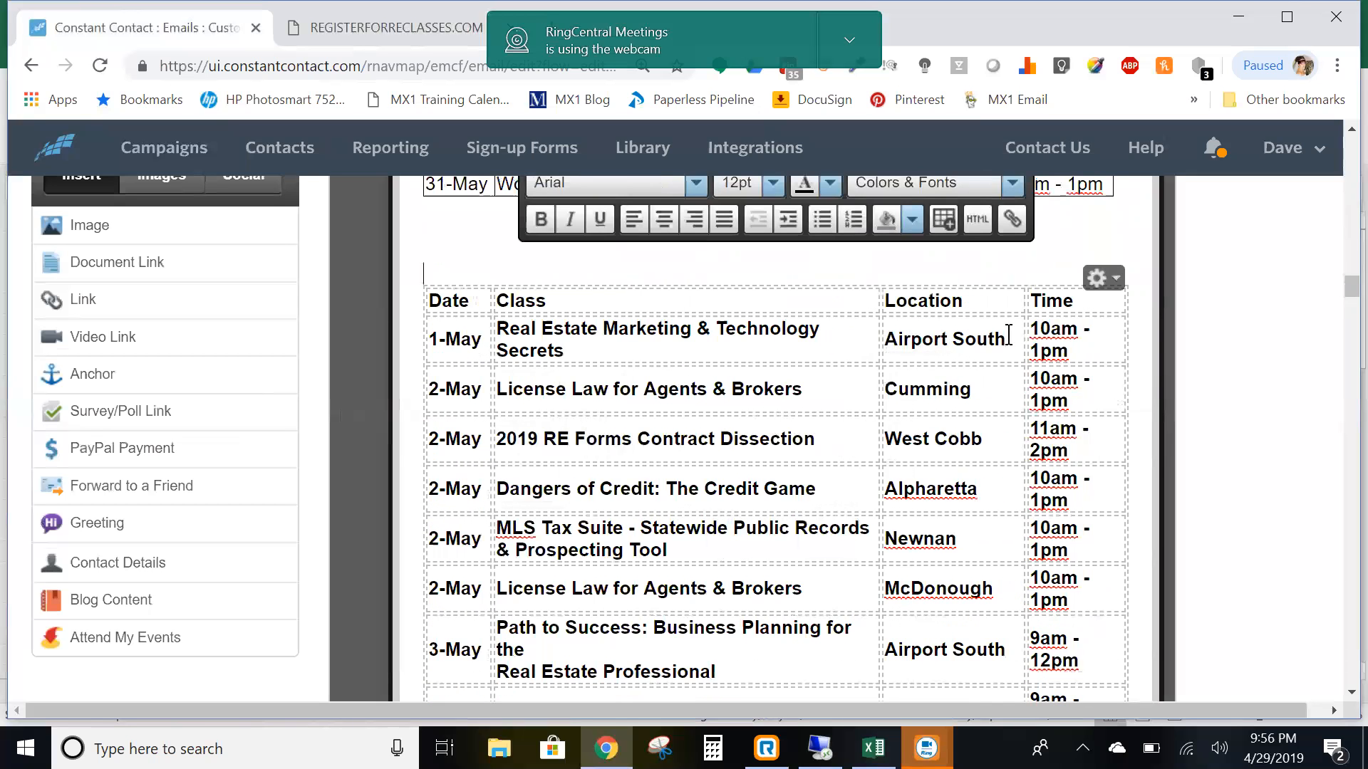
pyautogui.moveTo(1024, 335); pyautogui.dragTo(996, 348)
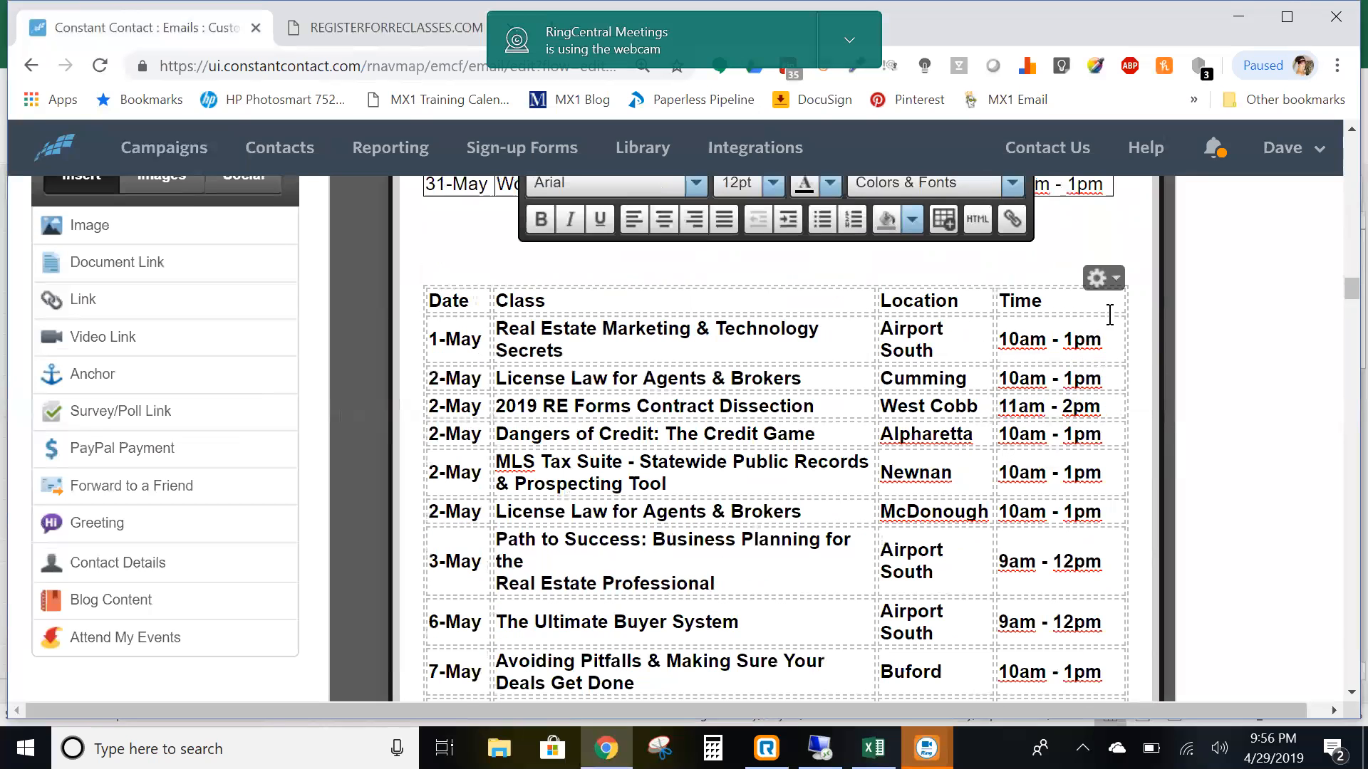
pyautogui.click(1111, 285)
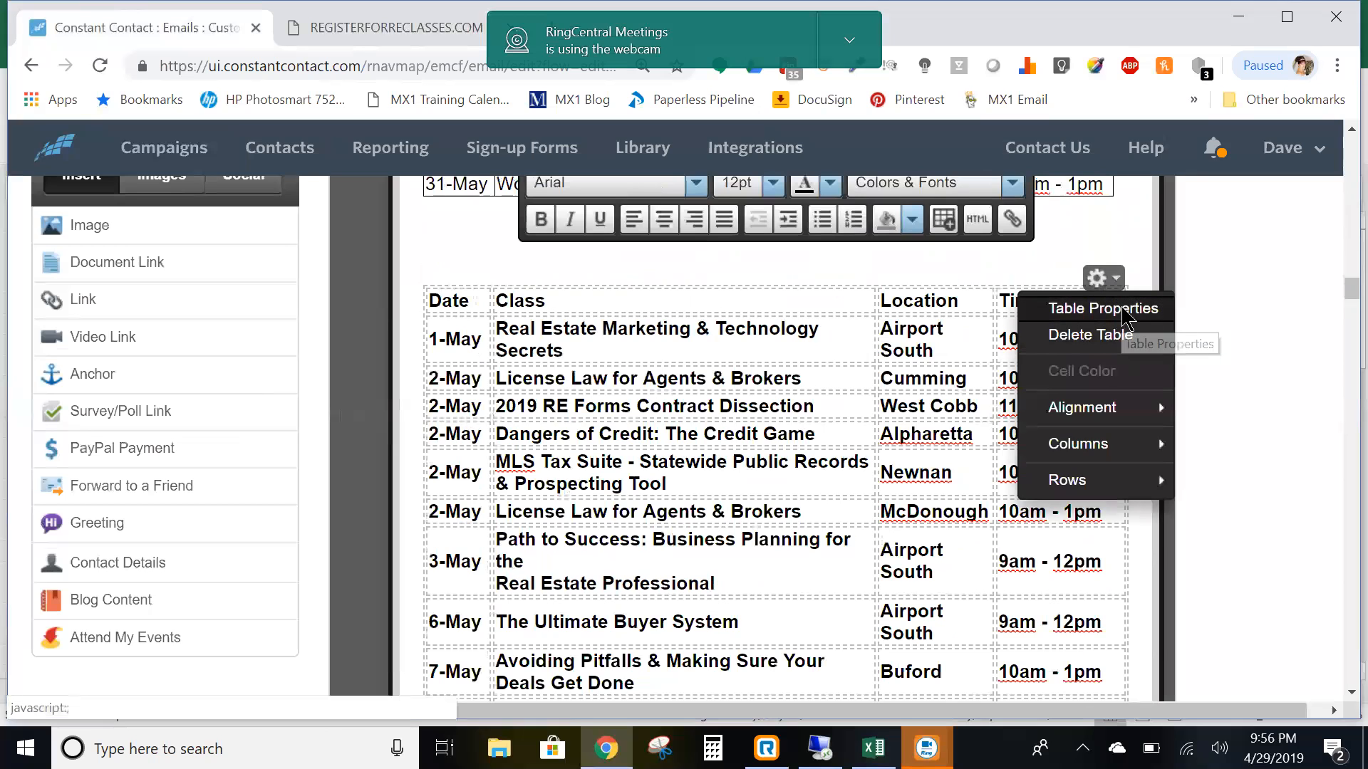
pyautogui.click(1124, 313)
pyautogui.click(736, 378)
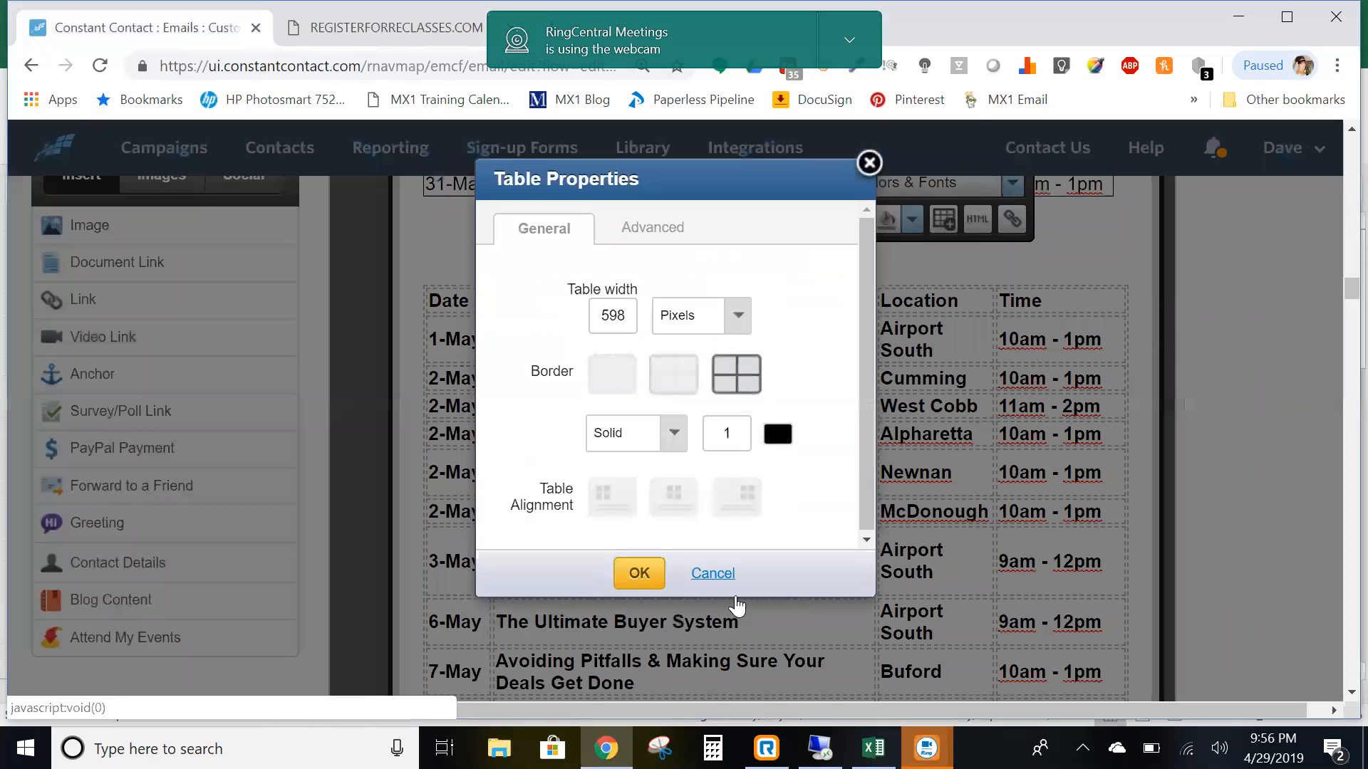
pyautogui.click(637, 574)
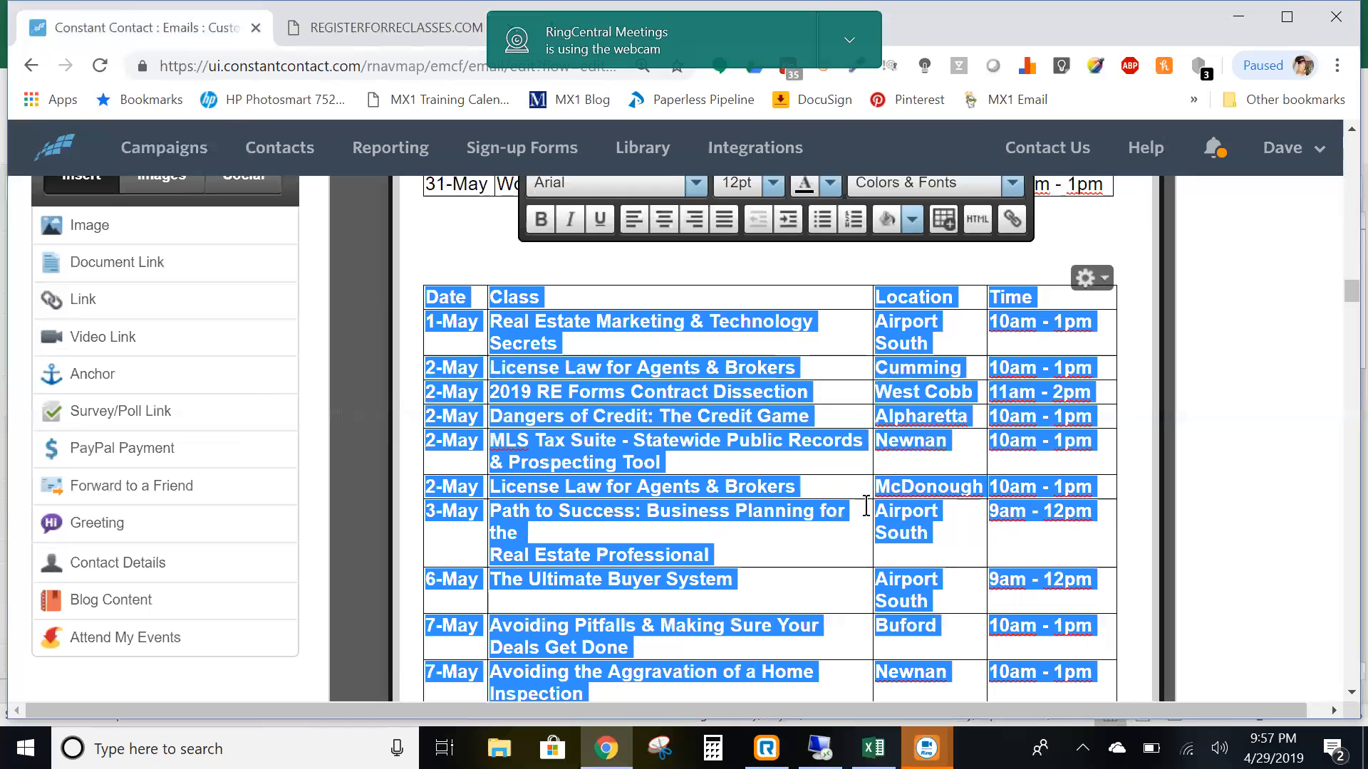
pyautogui.click(819, 299)
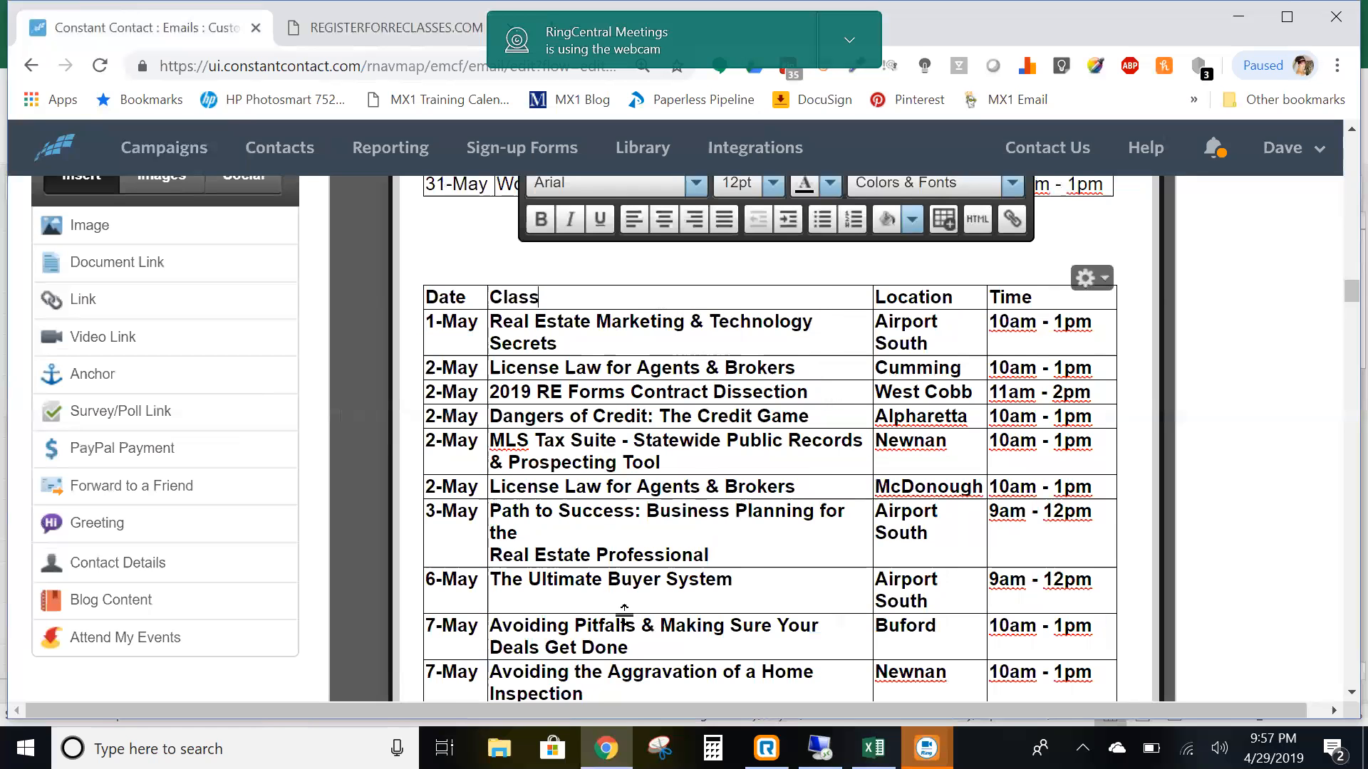
# - Delete the pasted bold May table, leaving the original May table above April's
pyautogui.scroll(3, 708, 427)
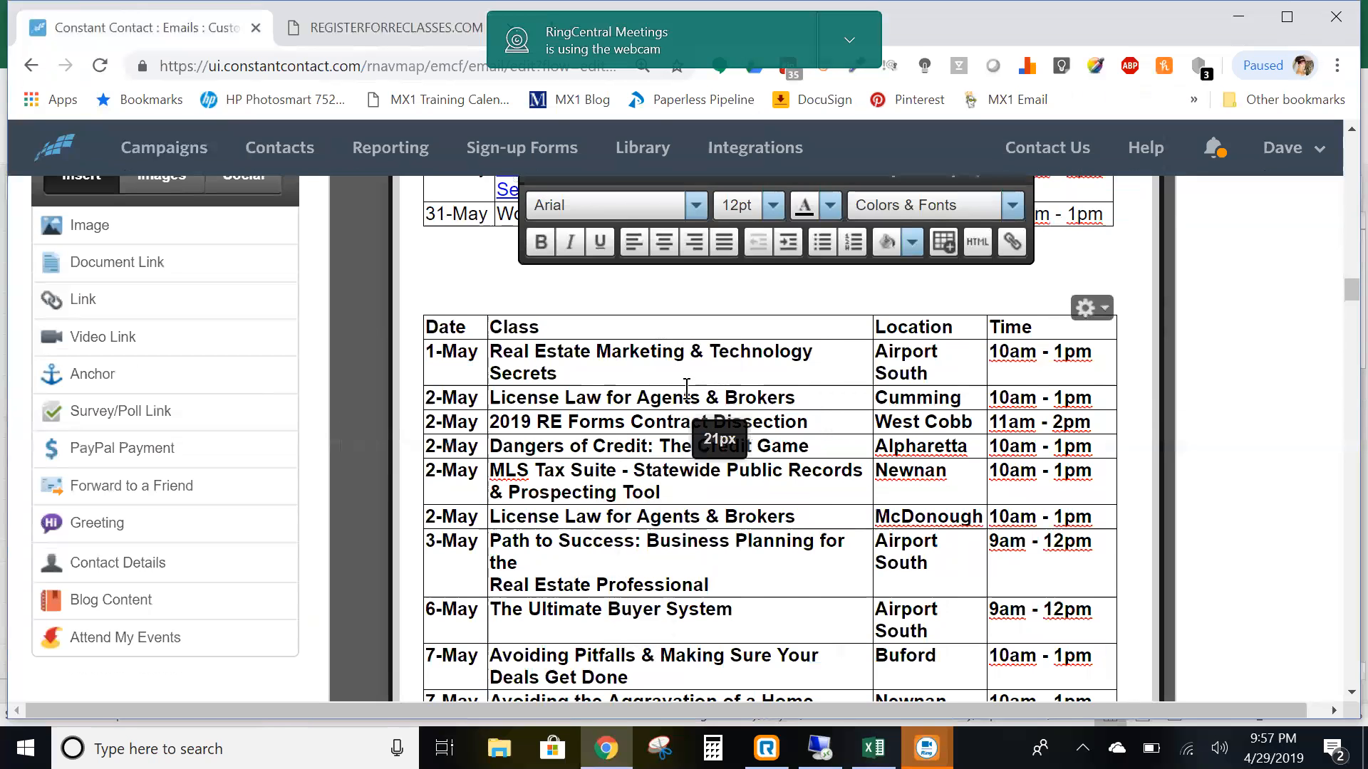
pyautogui.scroll(2, 712, 356)
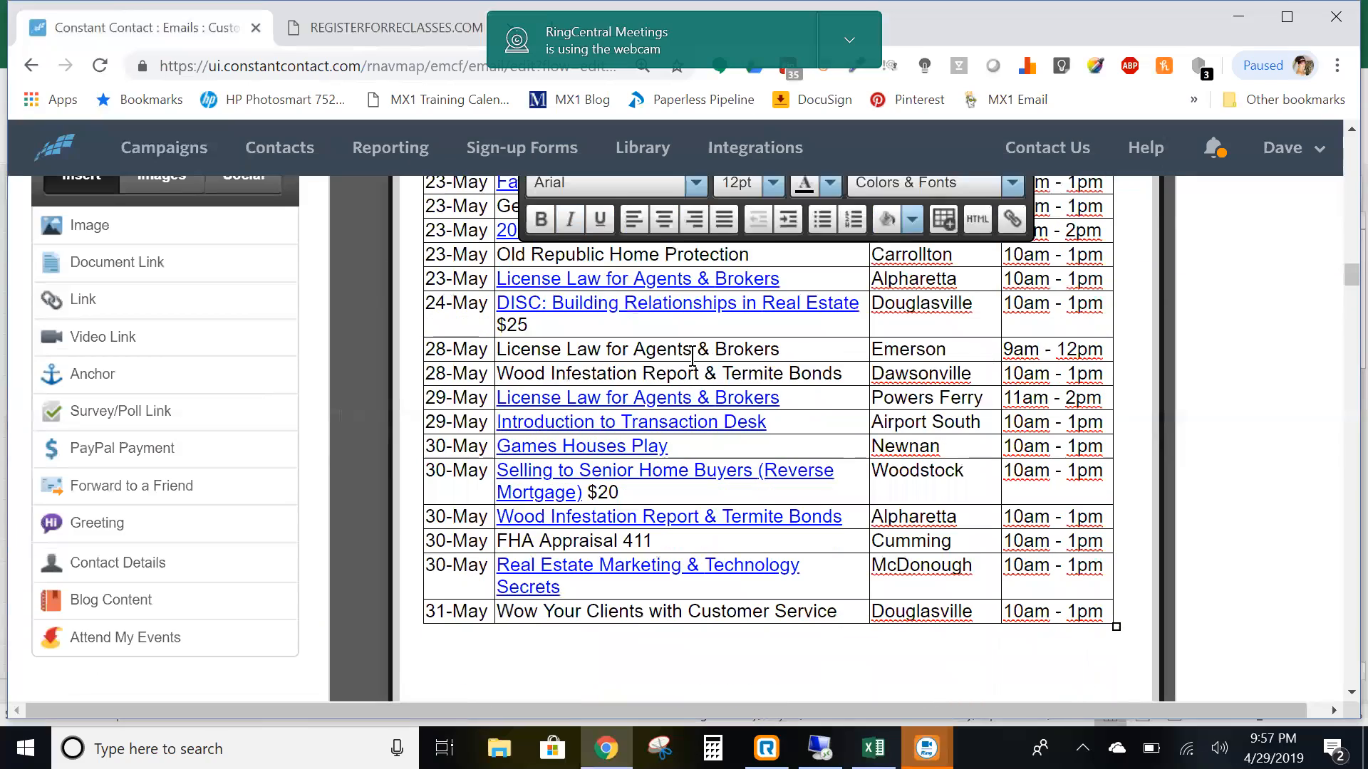
pyautogui.scroll(7, 691, 357)
pyautogui.scroll(10, 691, 356)
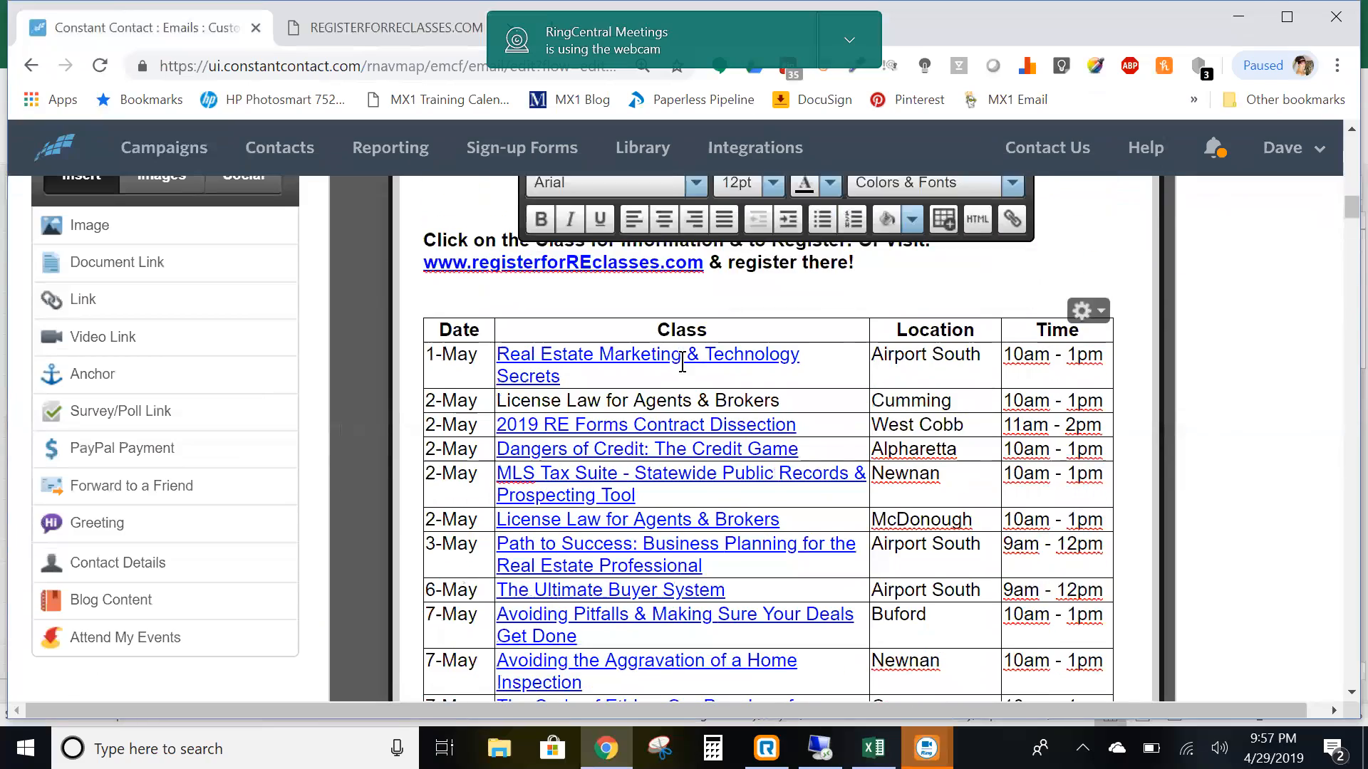
pyautogui.scroll(-12, 933, 548)
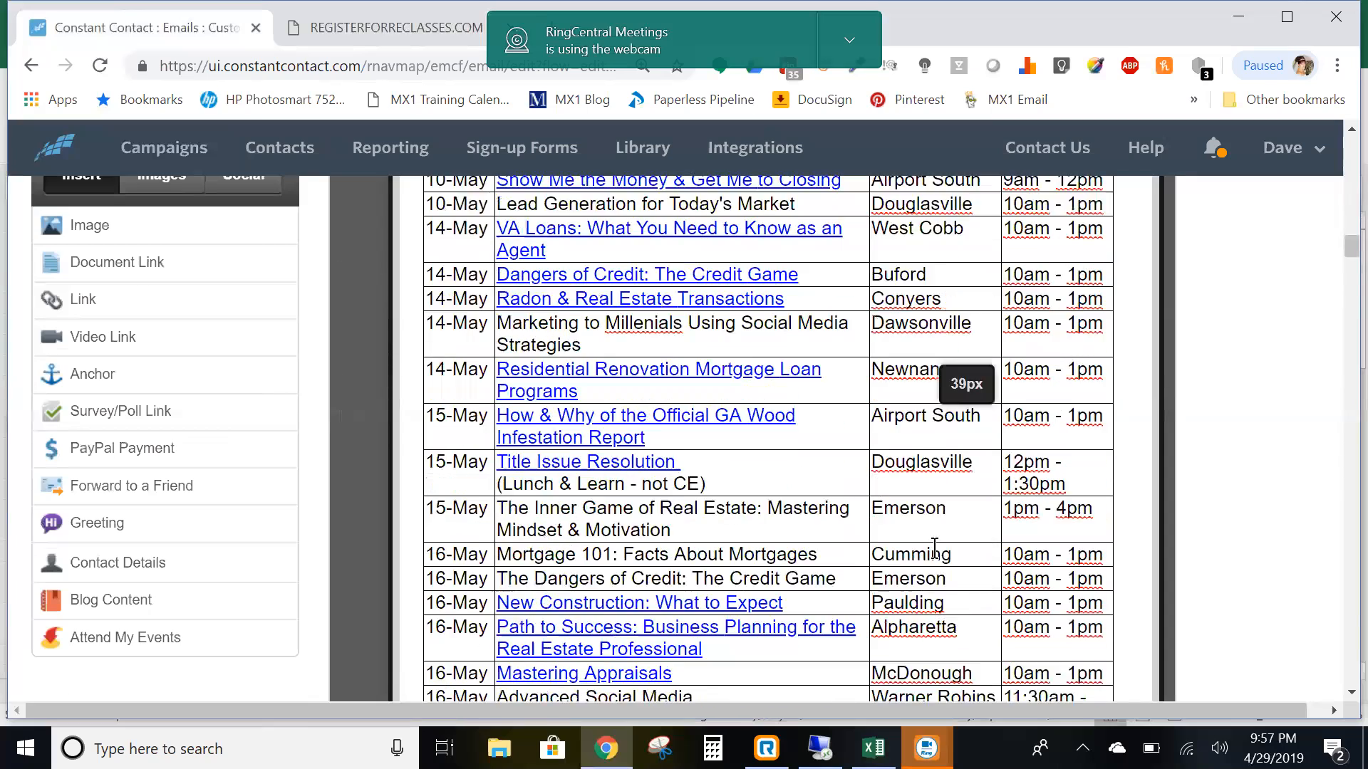
pyautogui.scroll(-10, 929, 548)
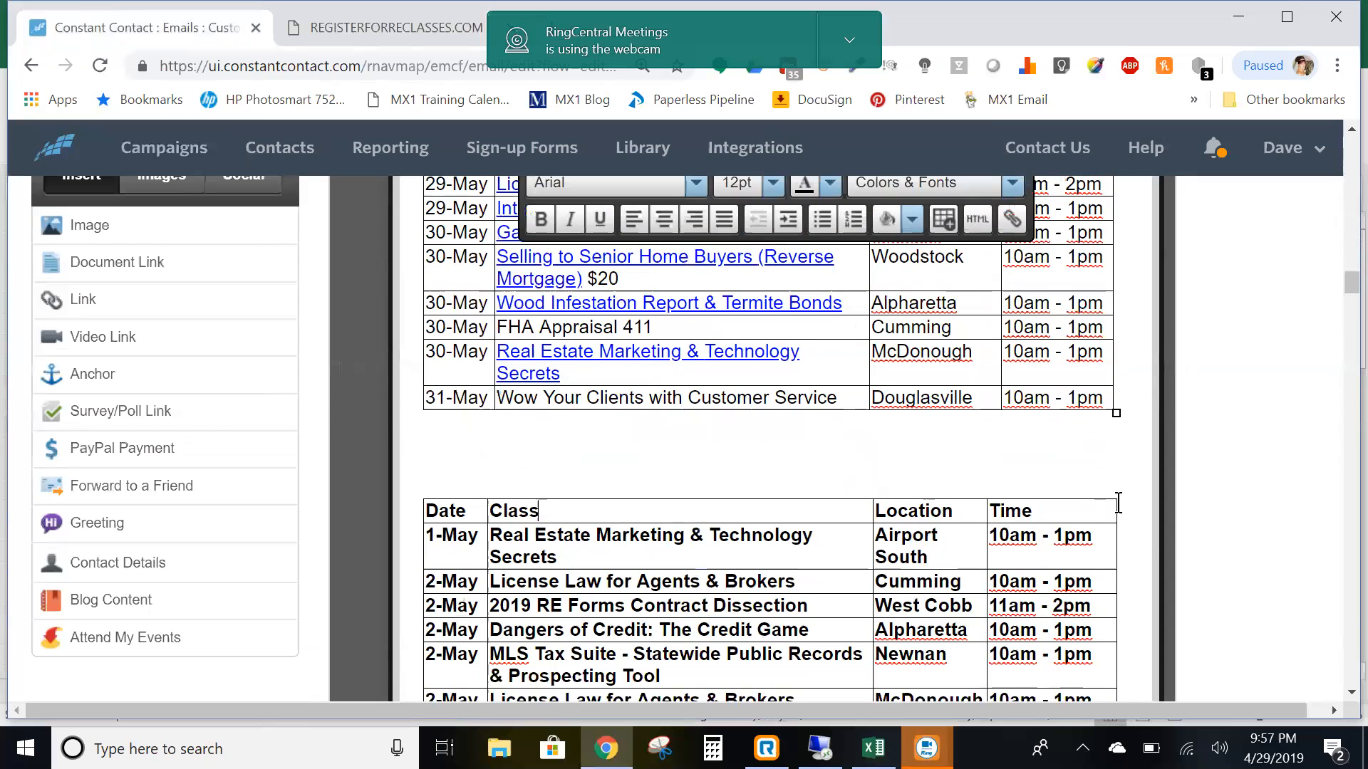
pyautogui.click(1105, 504)
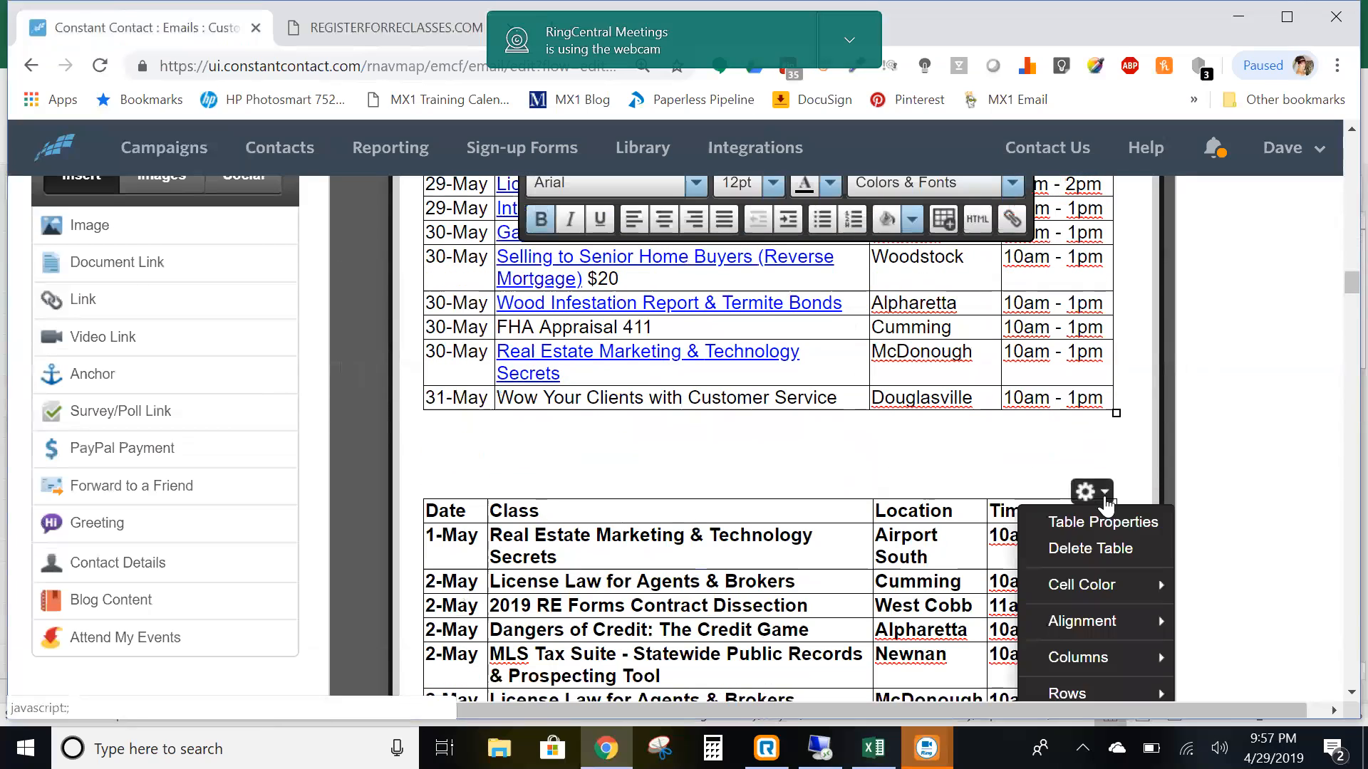
pyautogui.click(1096, 546)
pyautogui.scroll(10, 892, 506)
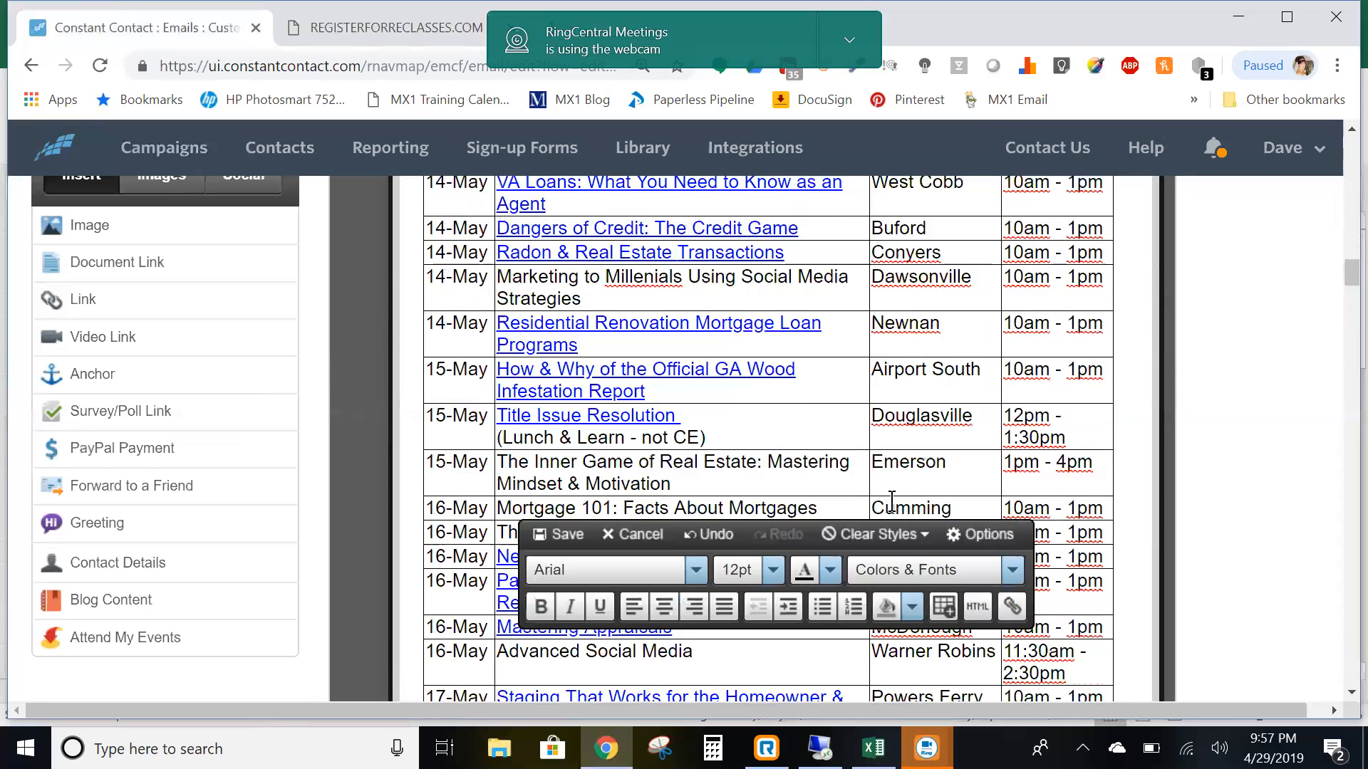
pyautogui.scroll(10, 891, 502)
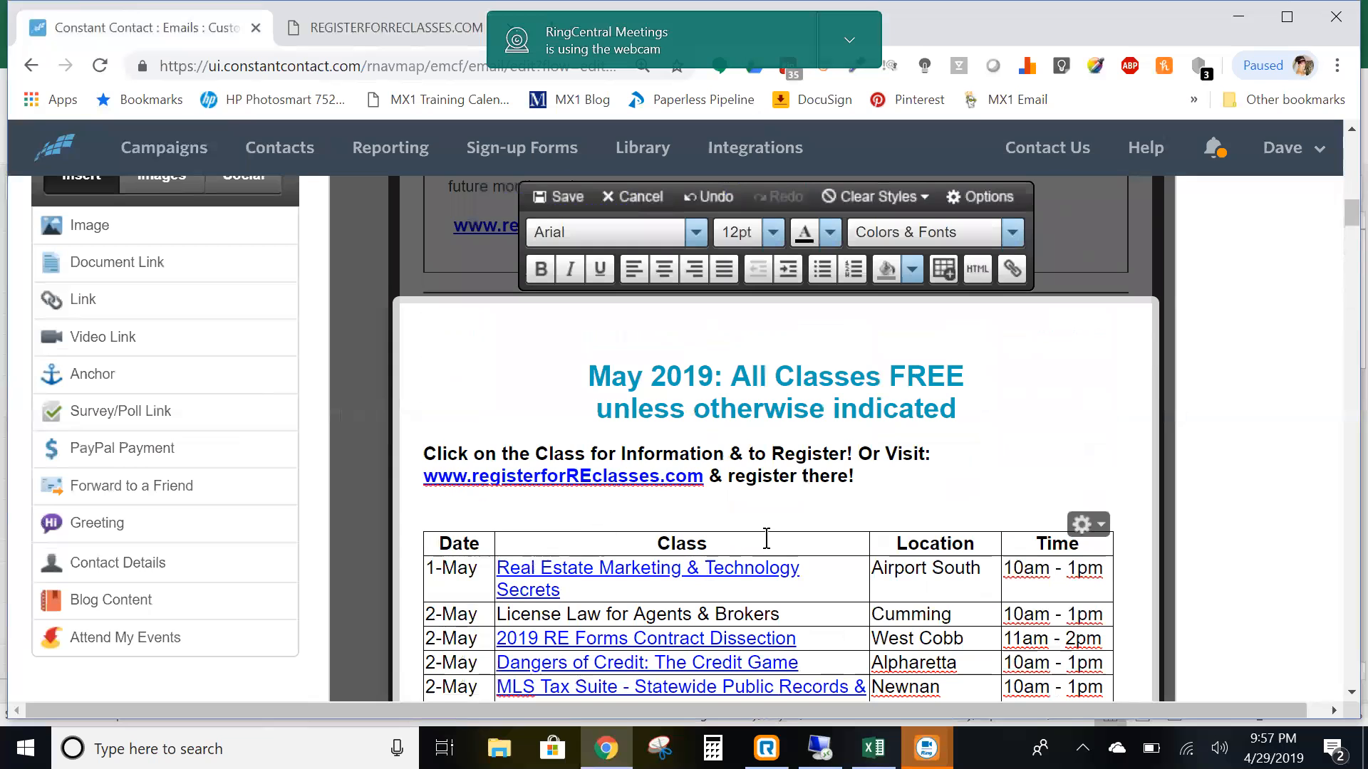
pyautogui.scroll(-3, 815, 497)
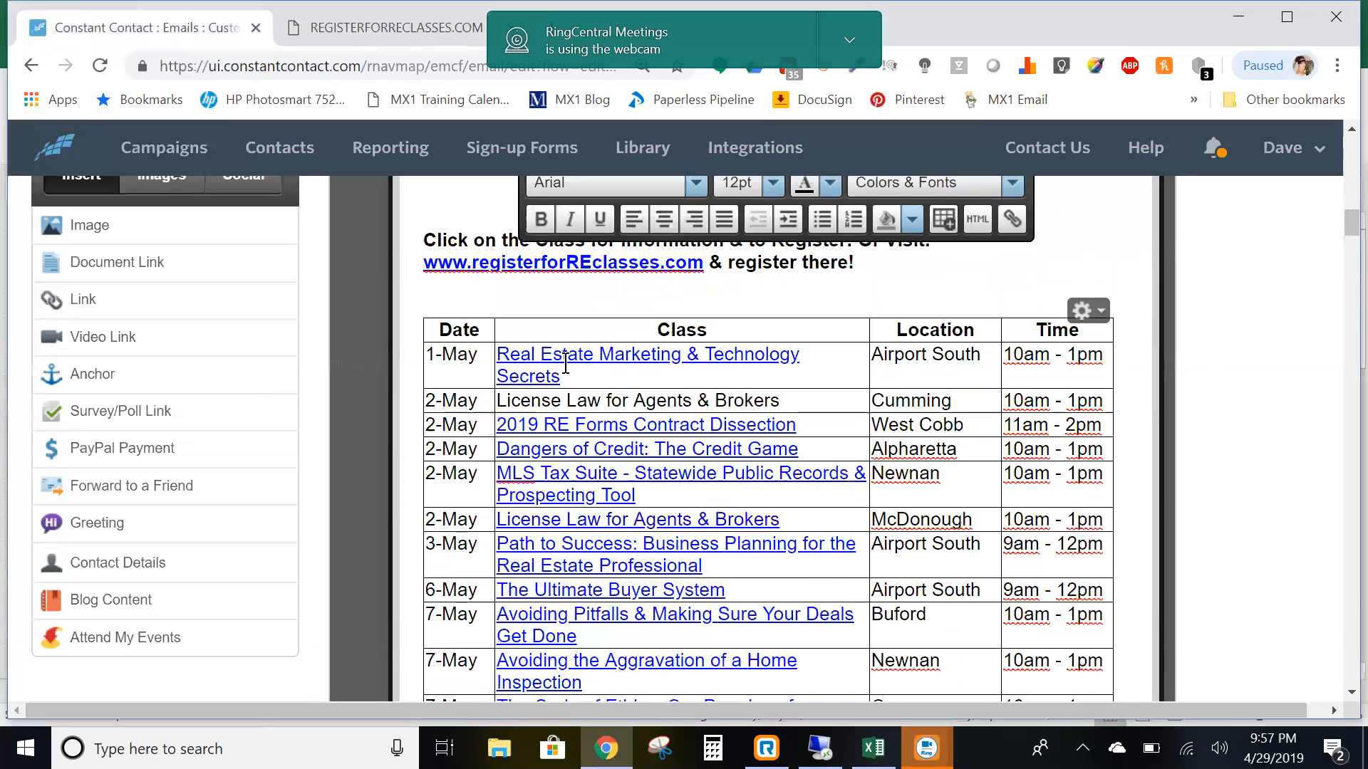
pyautogui.scroll(7, 709, 396)
pyautogui.scroll(-4, 712, 396)
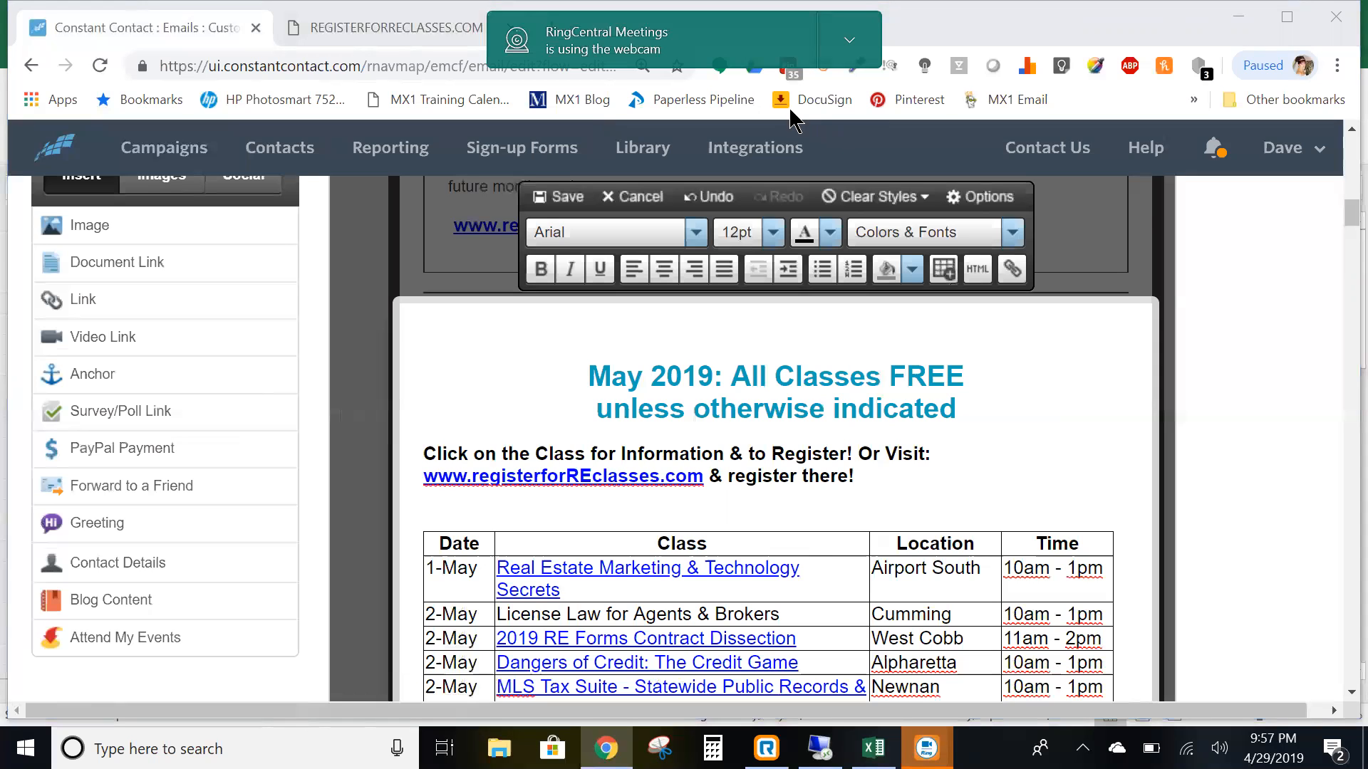
# - Open the registration page for the May 7 Ultimate Listing System-EMERSON class from the Emerson/Cartersville/Rome calendar
pyautogui.click(319, 31)
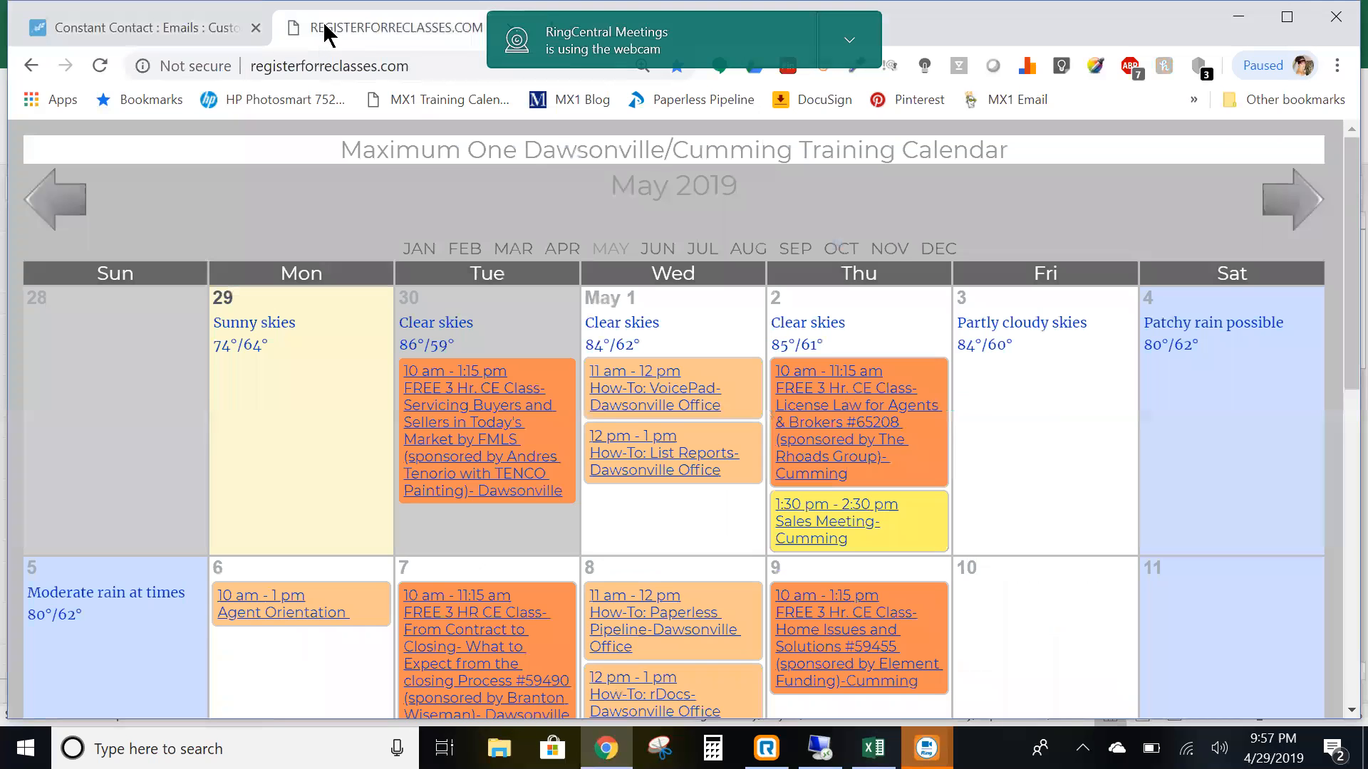
pyautogui.click(32, 66)
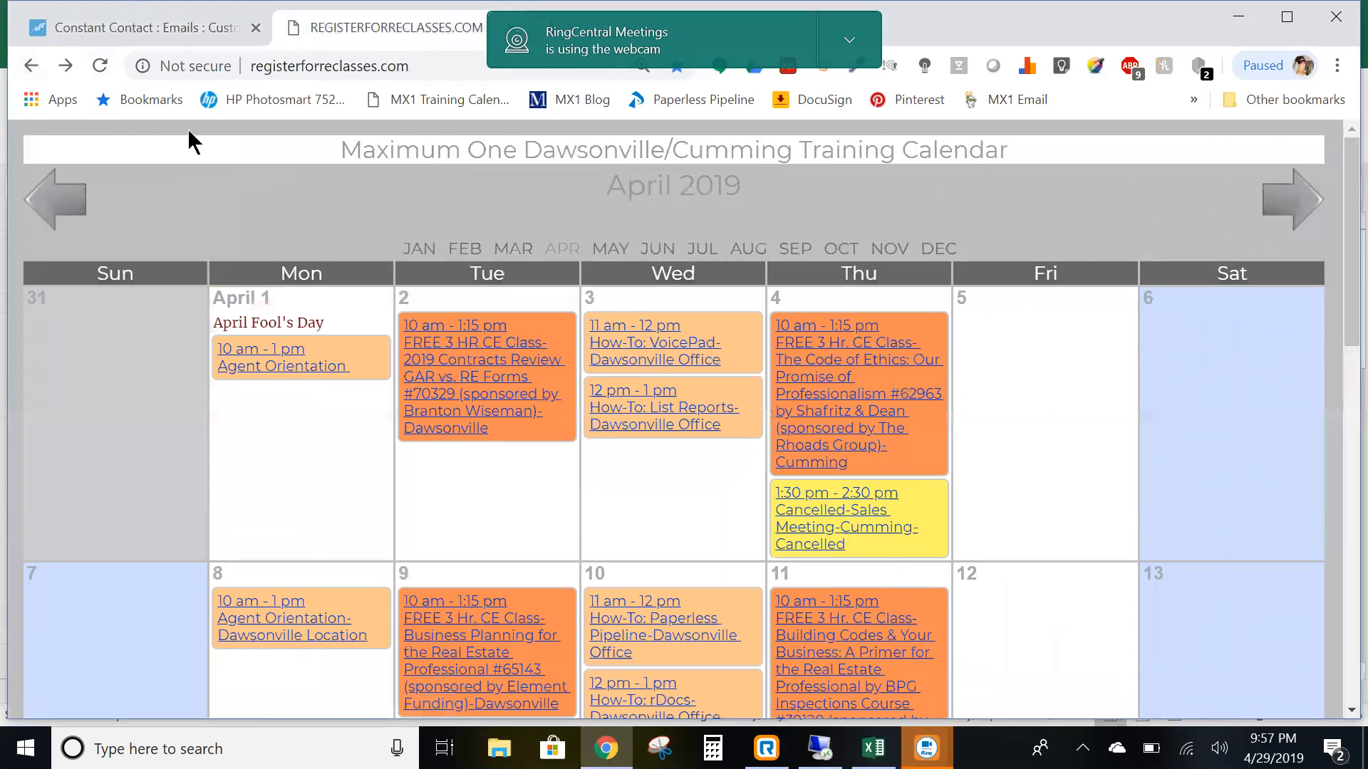
pyautogui.click(43, 68)
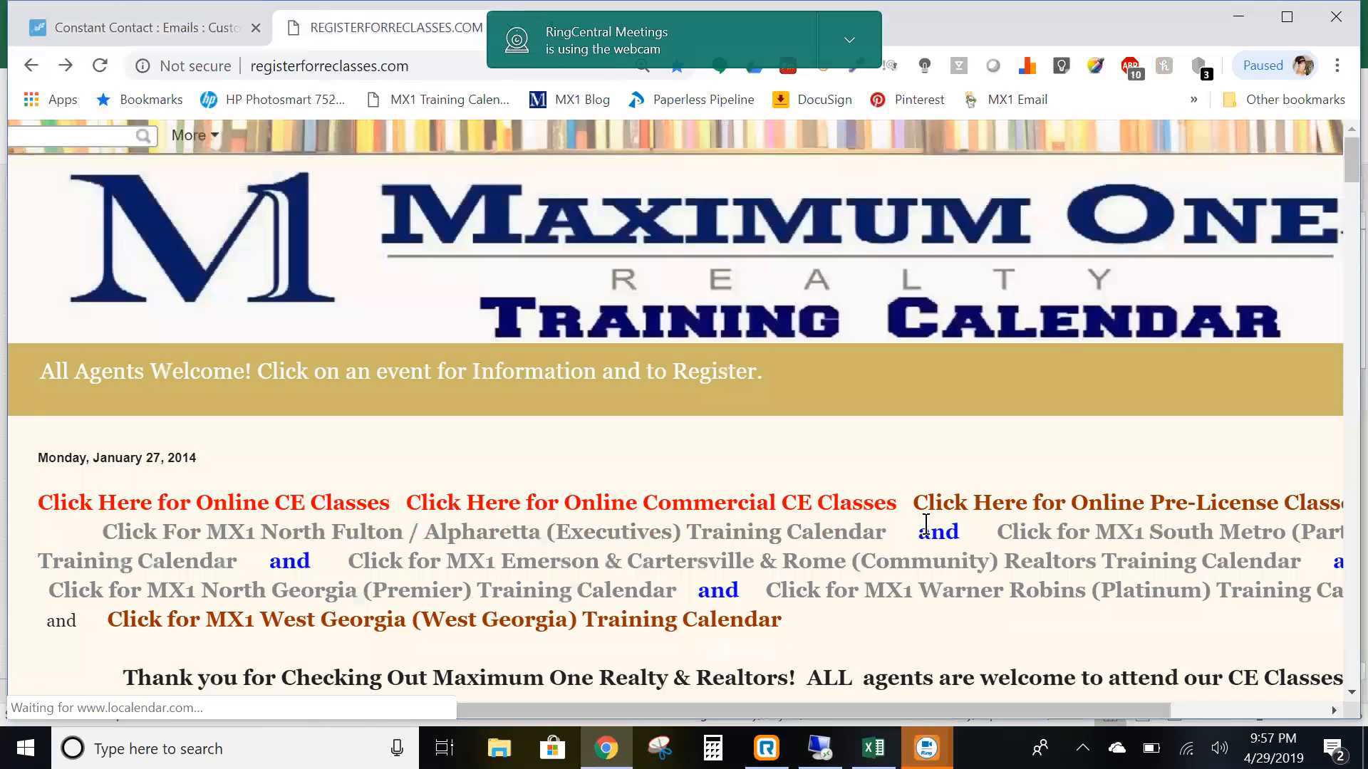
pyautogui.click(543, 559)
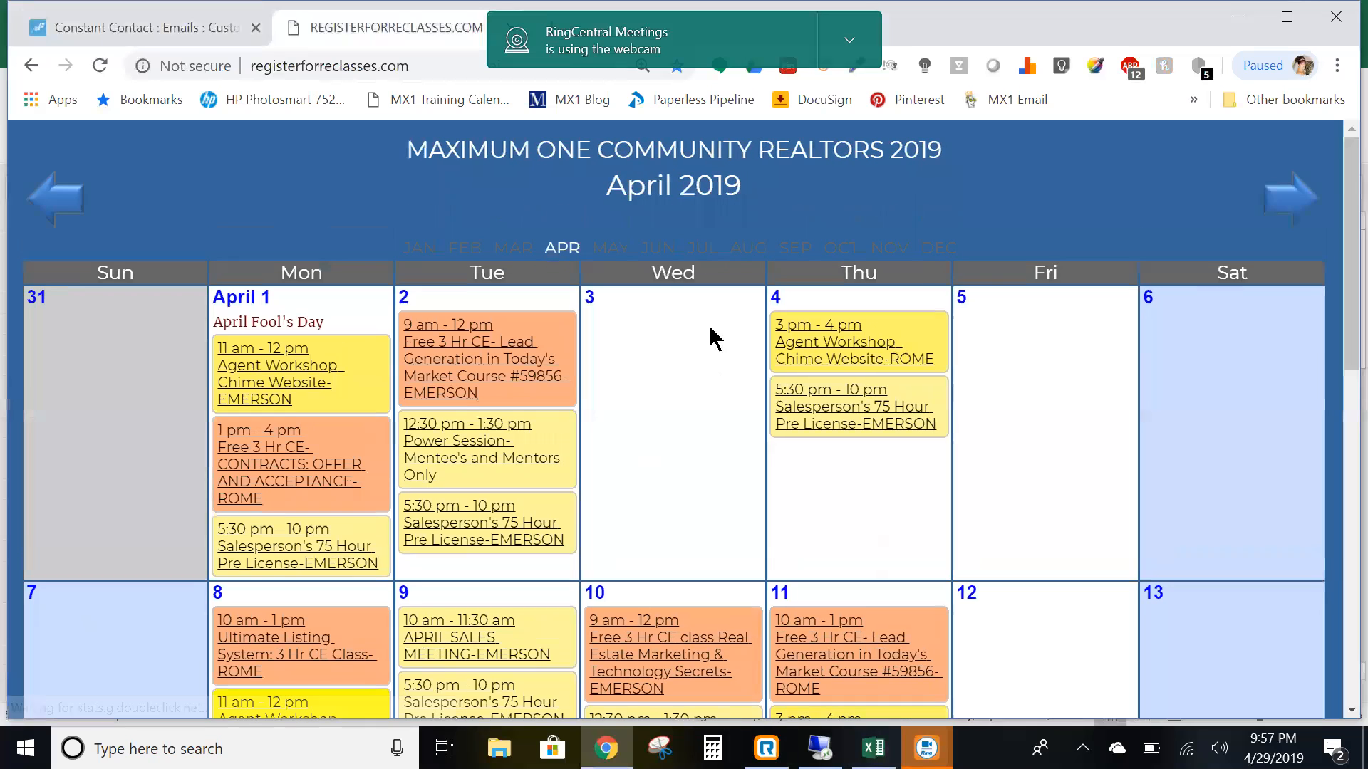
pyautogui.click(1290, 192)
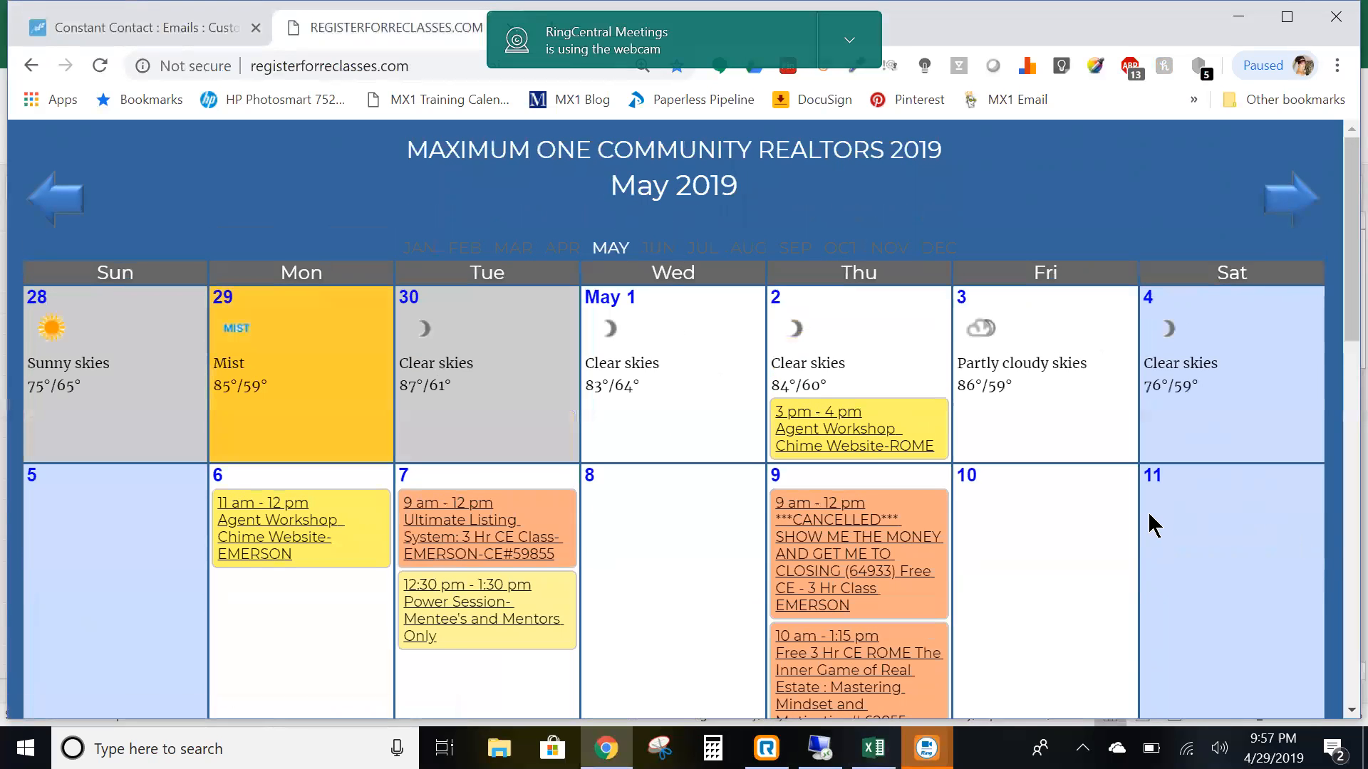
pyautogui.scroll(-1, 1144, 518)
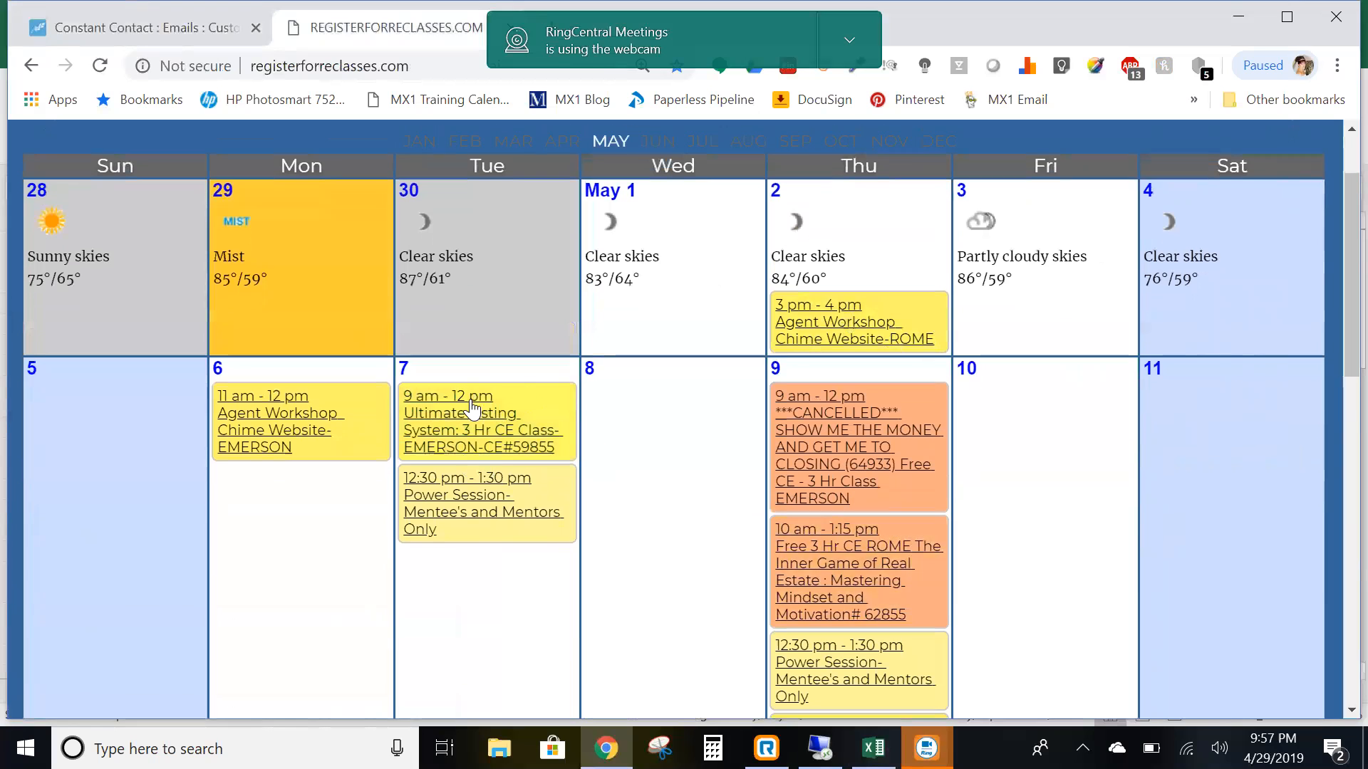
pyautogui.click(468, 442)
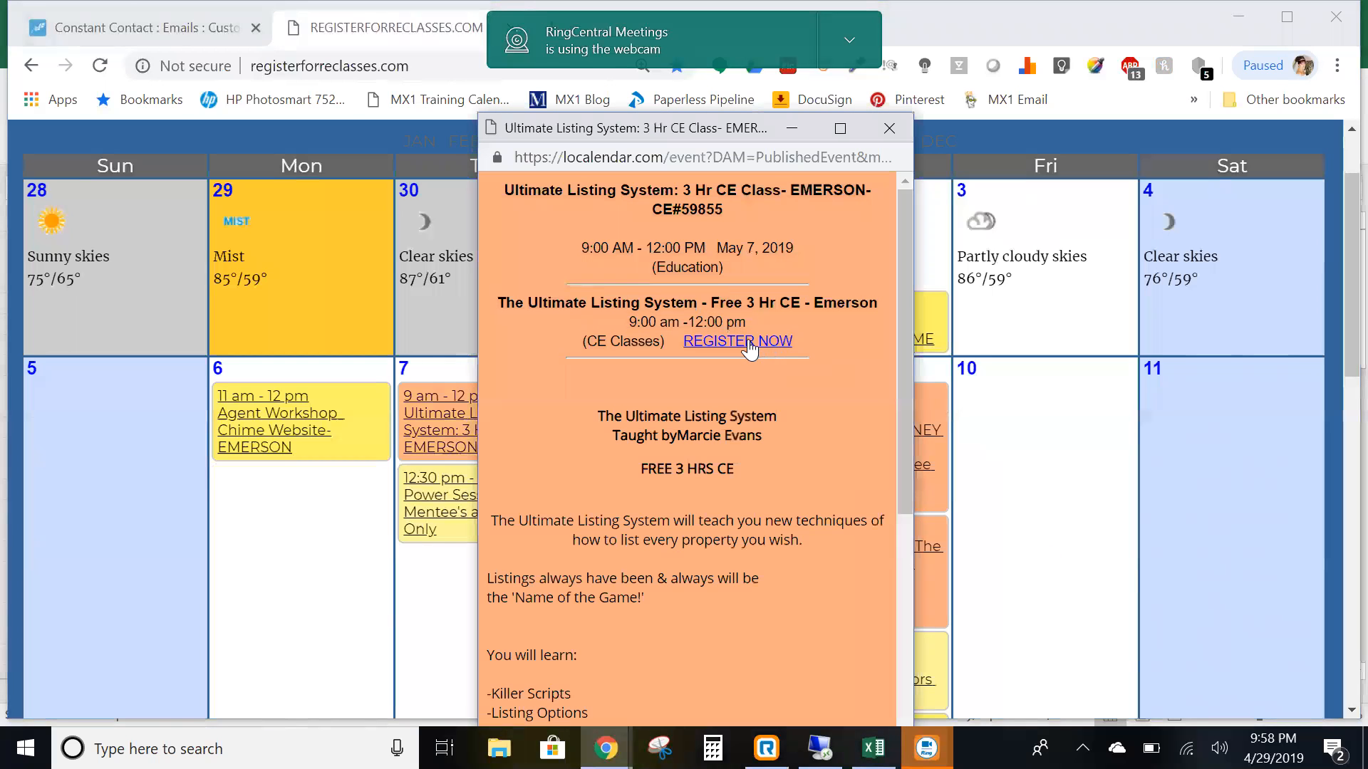
pyautogui.click(751, 349)
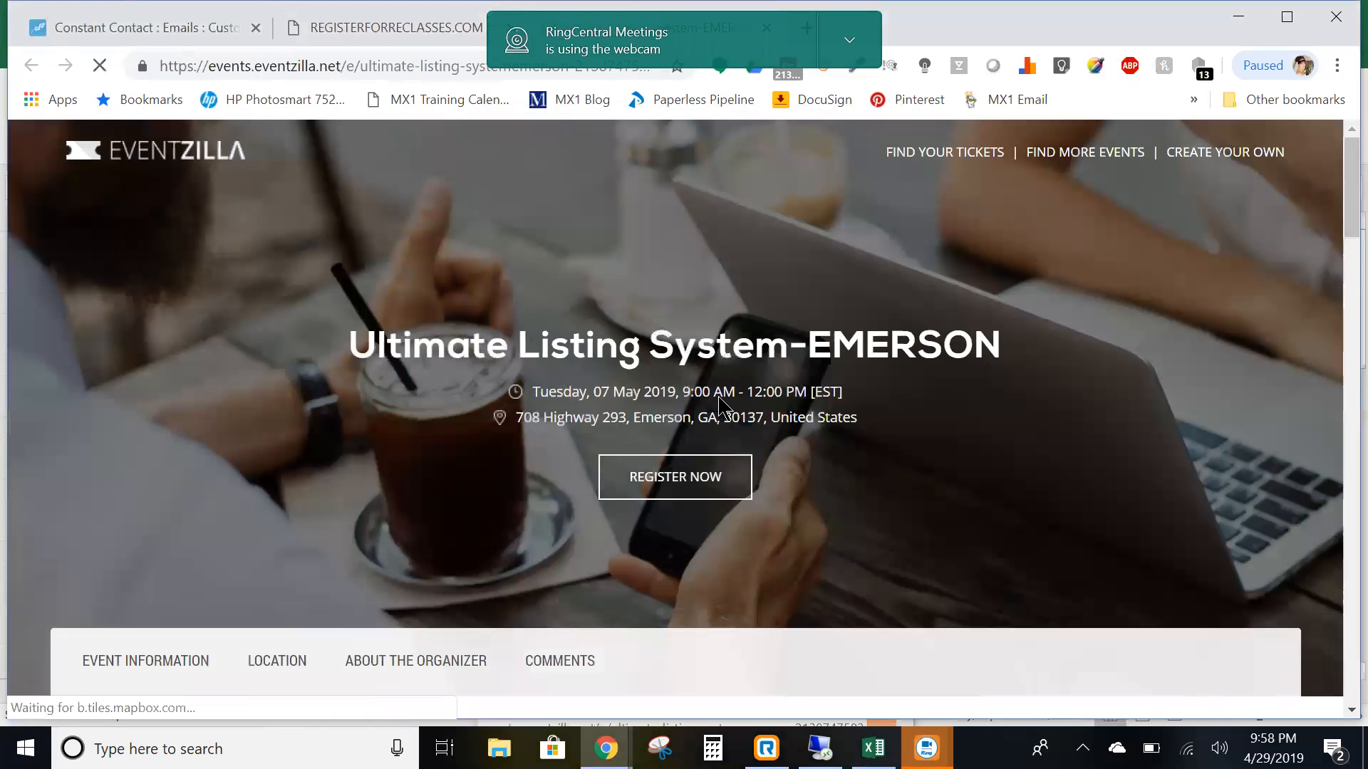
# - Copy the Eventzilla registration page address and return to the Constant Contact email
pyautogui.click(302, 64)
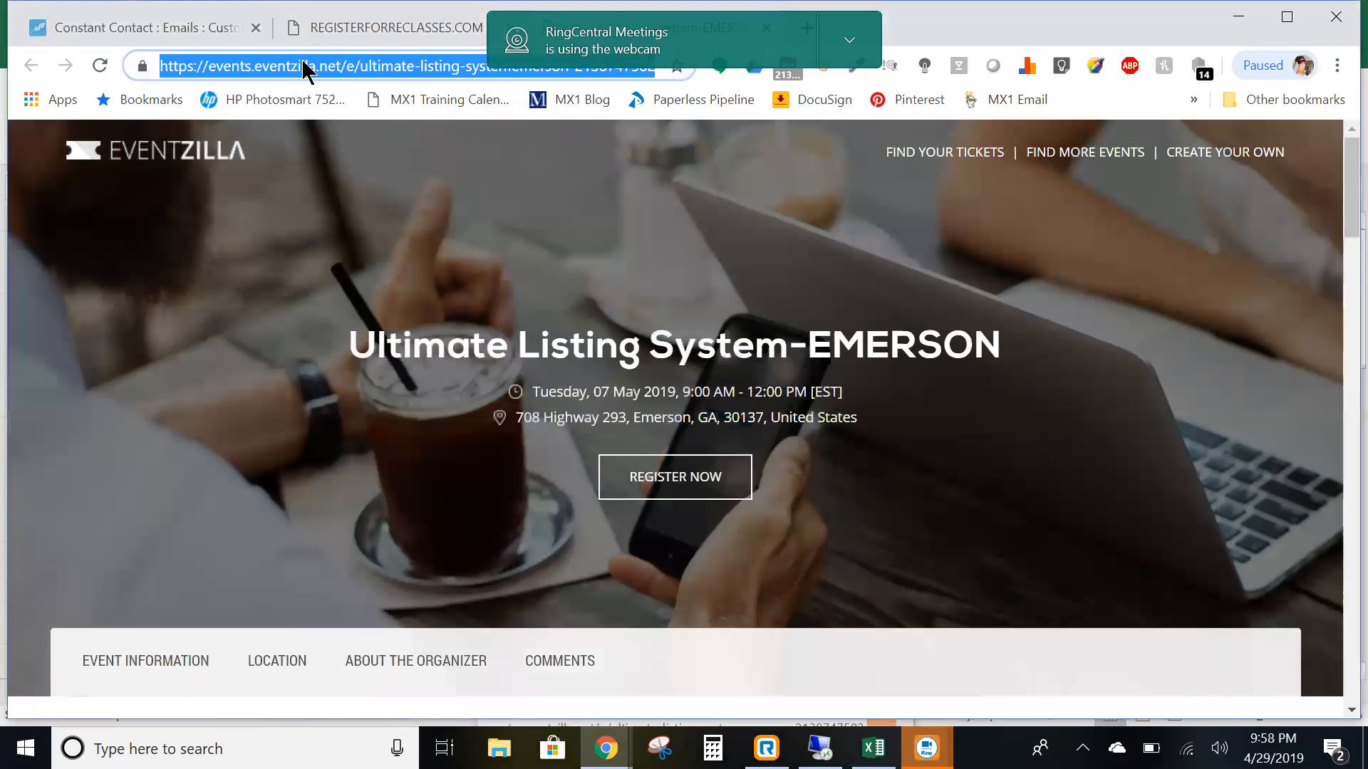
pyautogui.rightClick(302, 65)
pyautogui.click(361, 175)
pyautogui.click(158, 28)
pyautogui.scroll(-8, 661, 414)
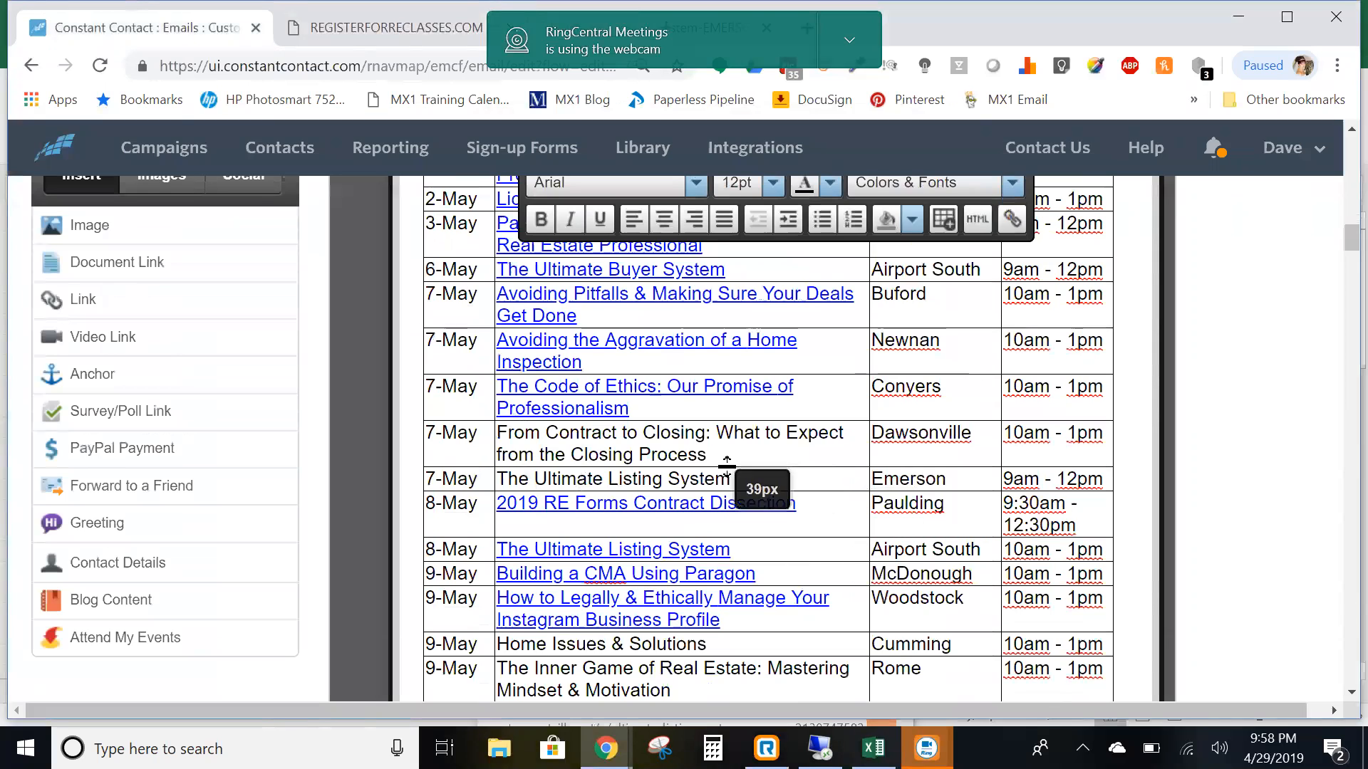
# - Link The Ultimate Listing System title in the 7-May row to its Eventzilla page in blue
pyautogui.moveTo(741, 479); pyautogui.dragTo(628, 466)
pyautogui.click(603, 470)
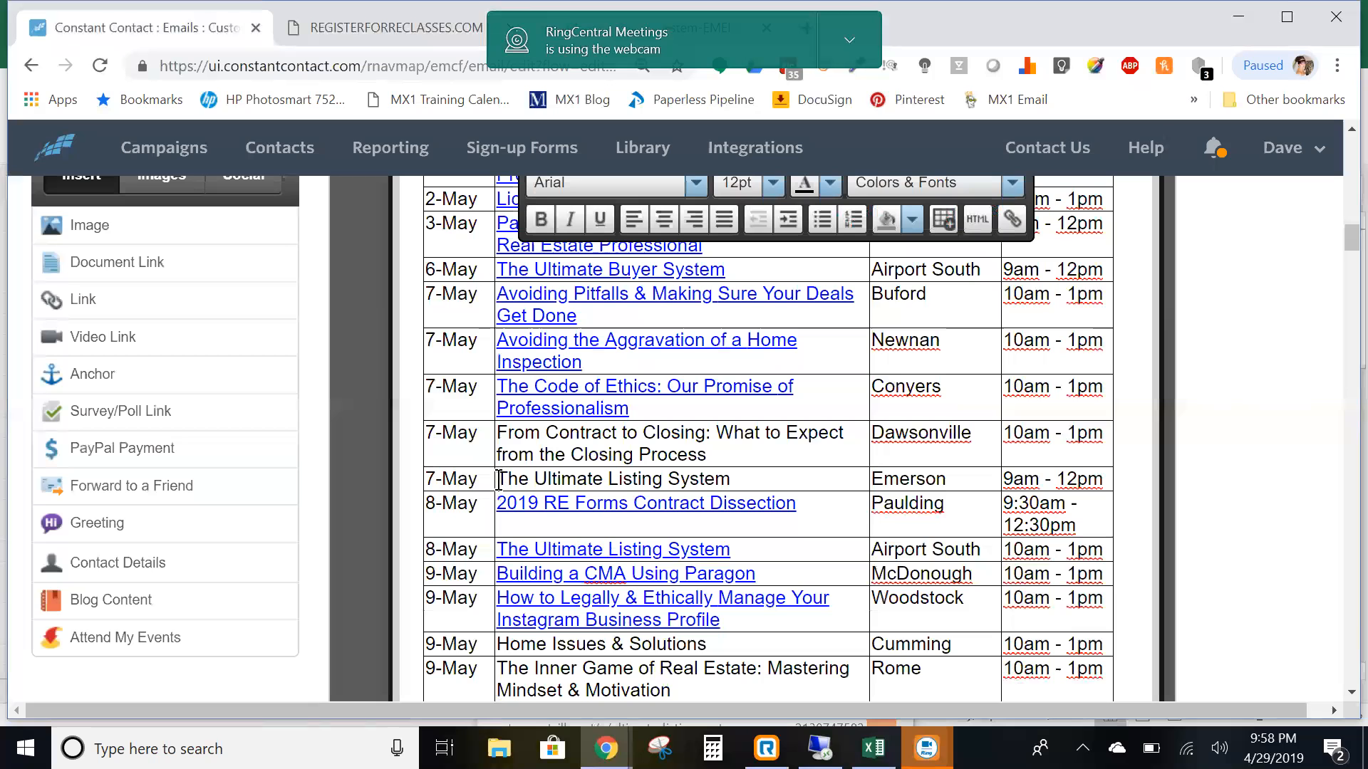
pyautogui.moveTo(500, 479); pyautogui.dragTo(730, 481)
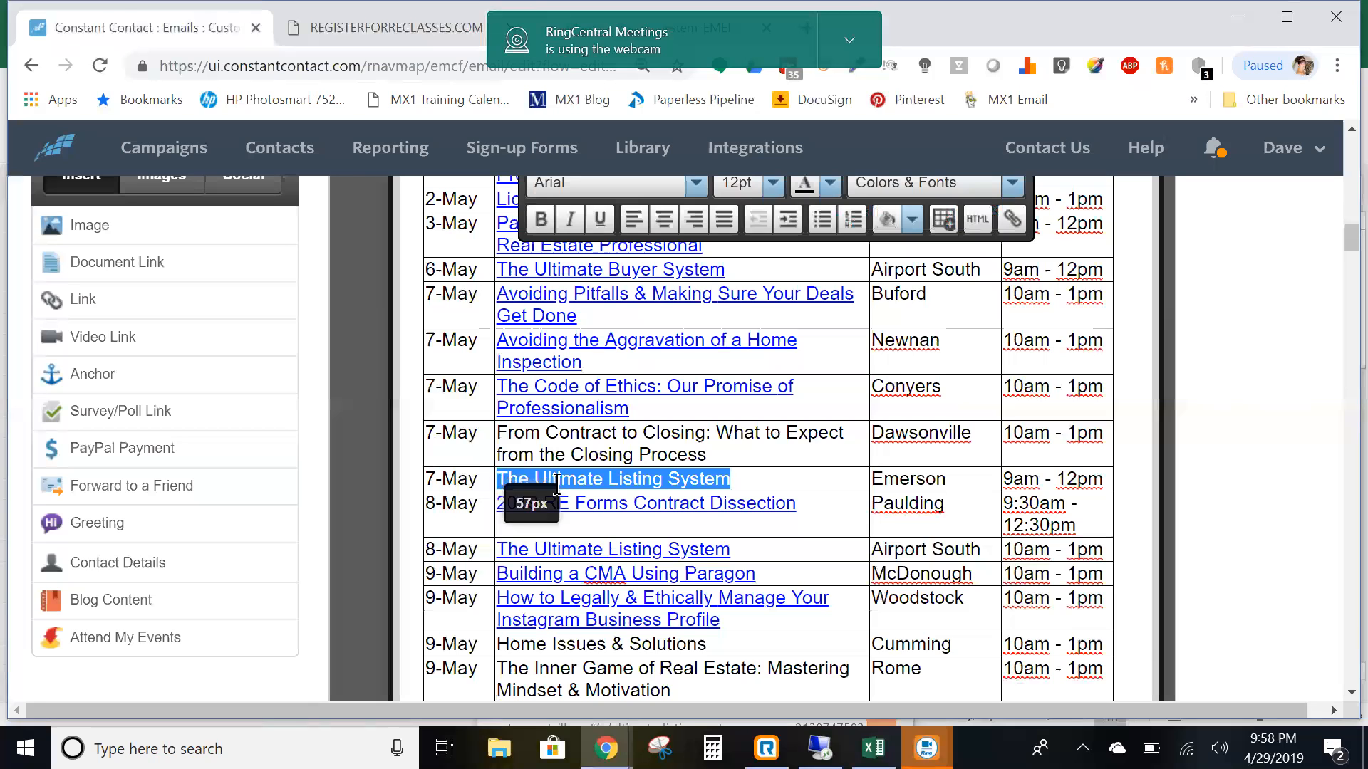
pyautogui.click(1011, 221)
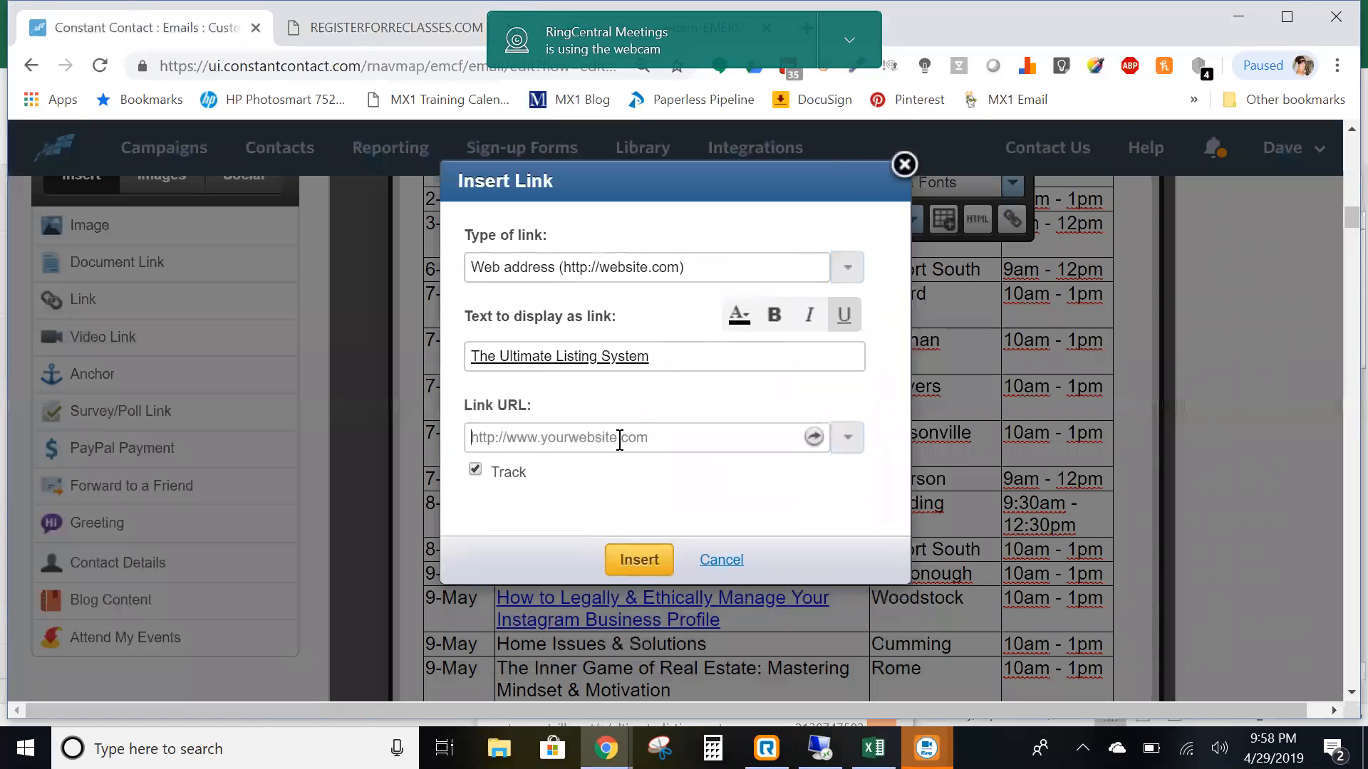
pyautogui.rightClick(619, 439)
pyautogui.click(681, 218)
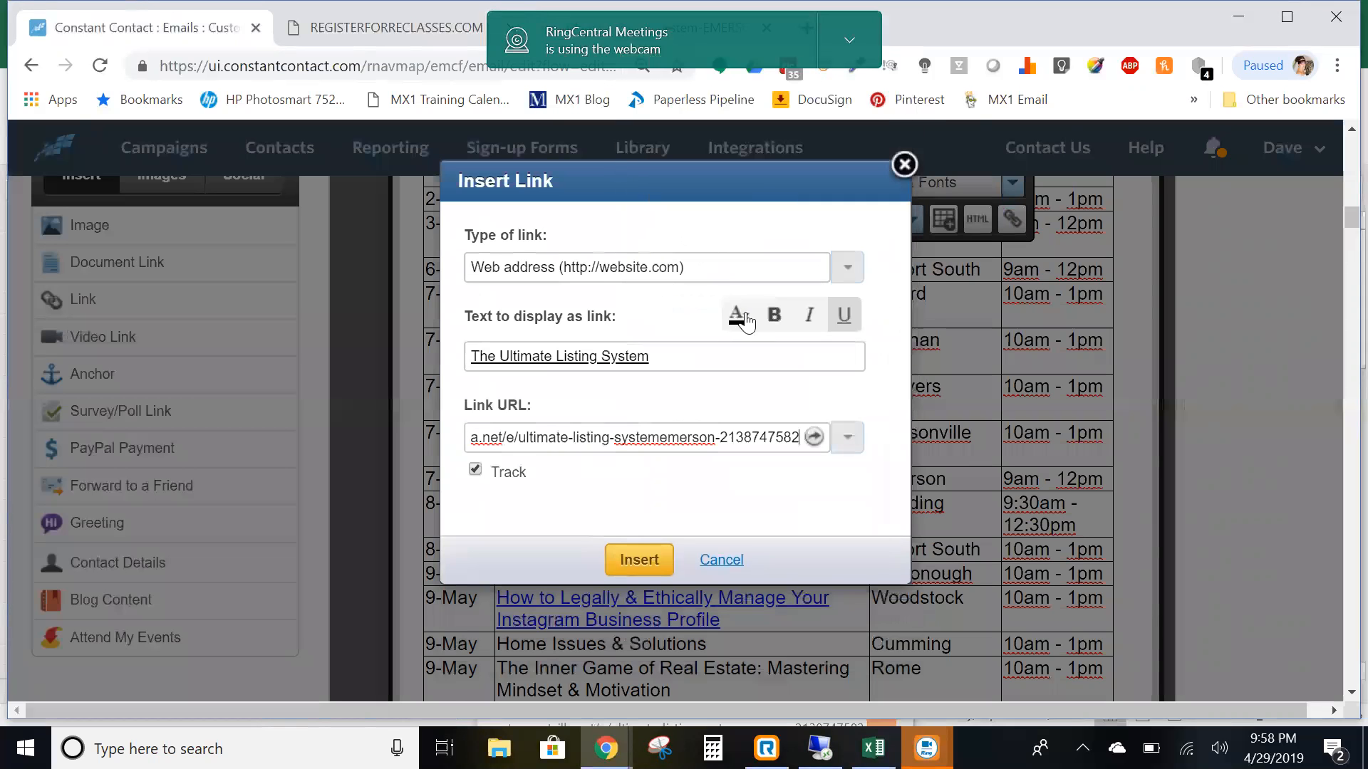
pyautogui.click(743, 319)
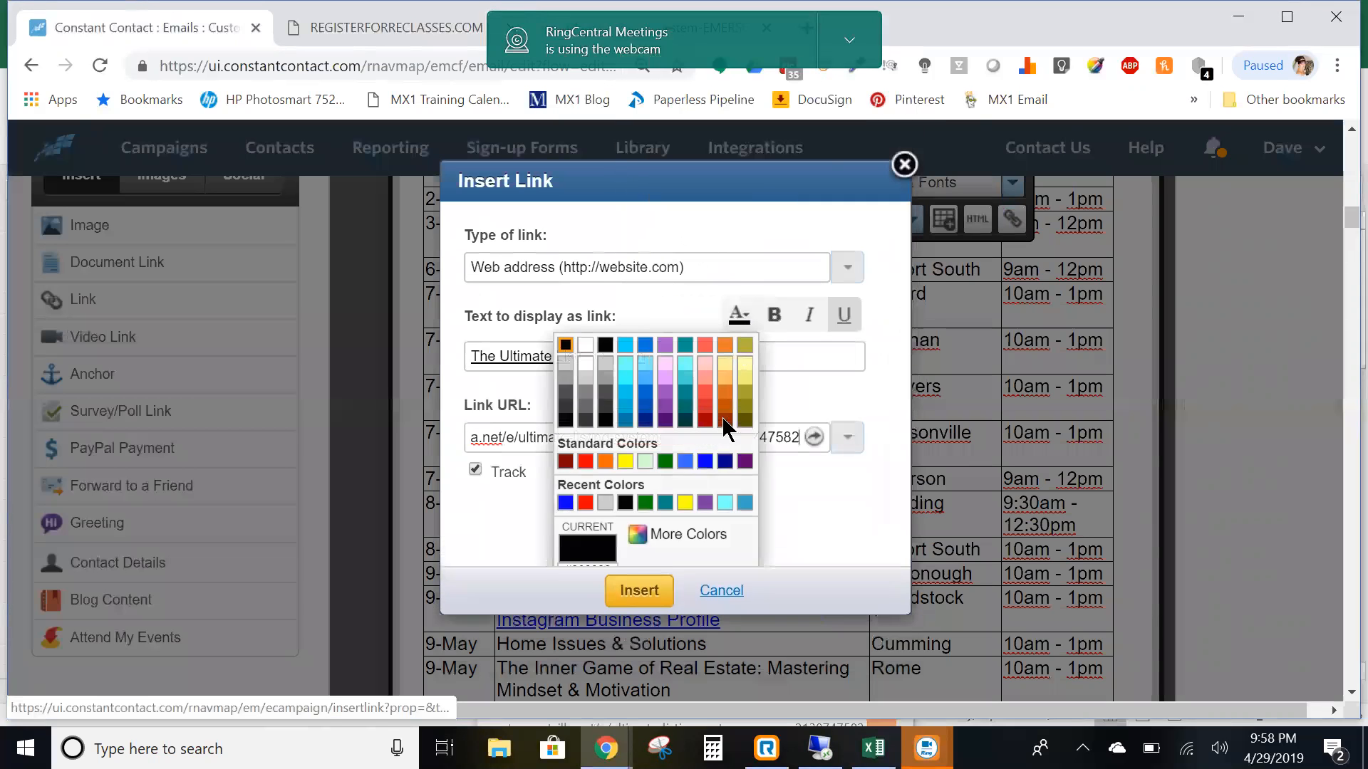
pyautogui.click(565, 503)
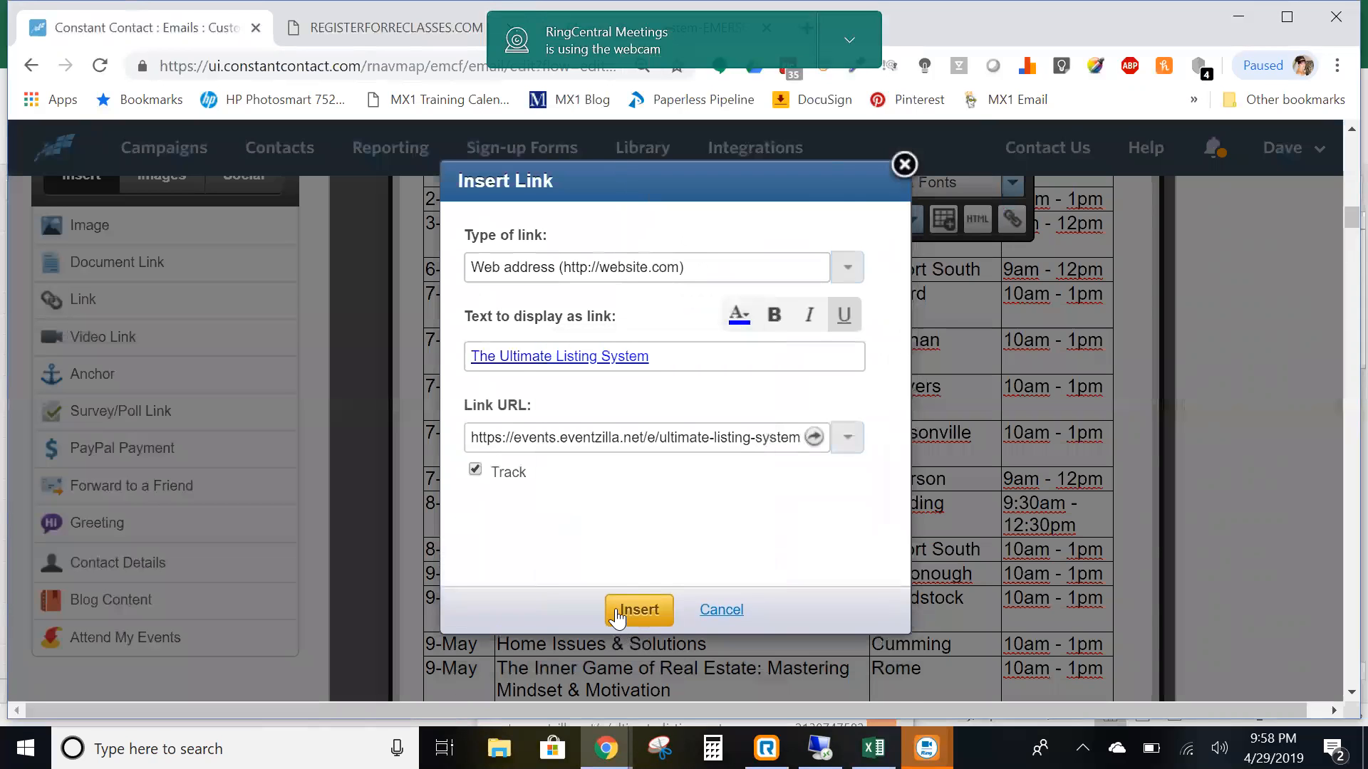
pyautogui.click(739, 604)
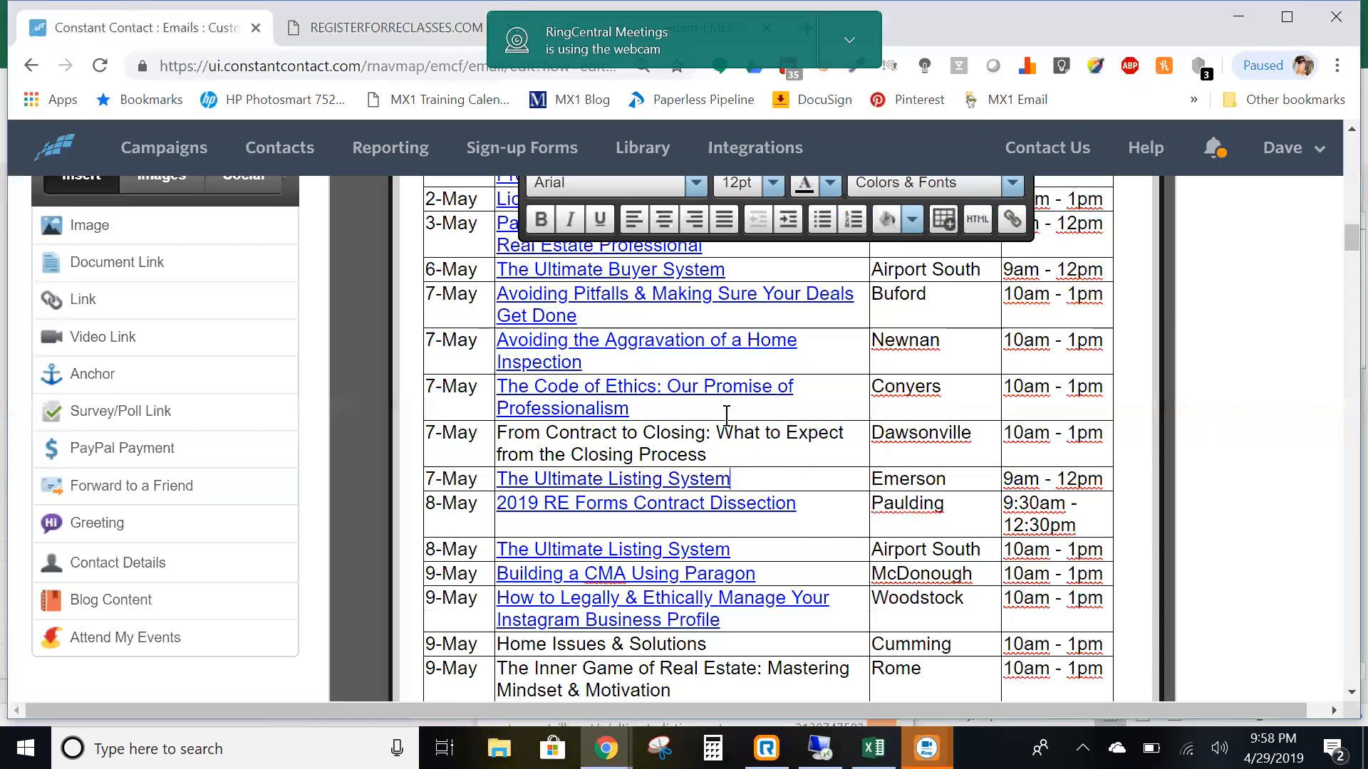
pyautogui.click(318, 36)
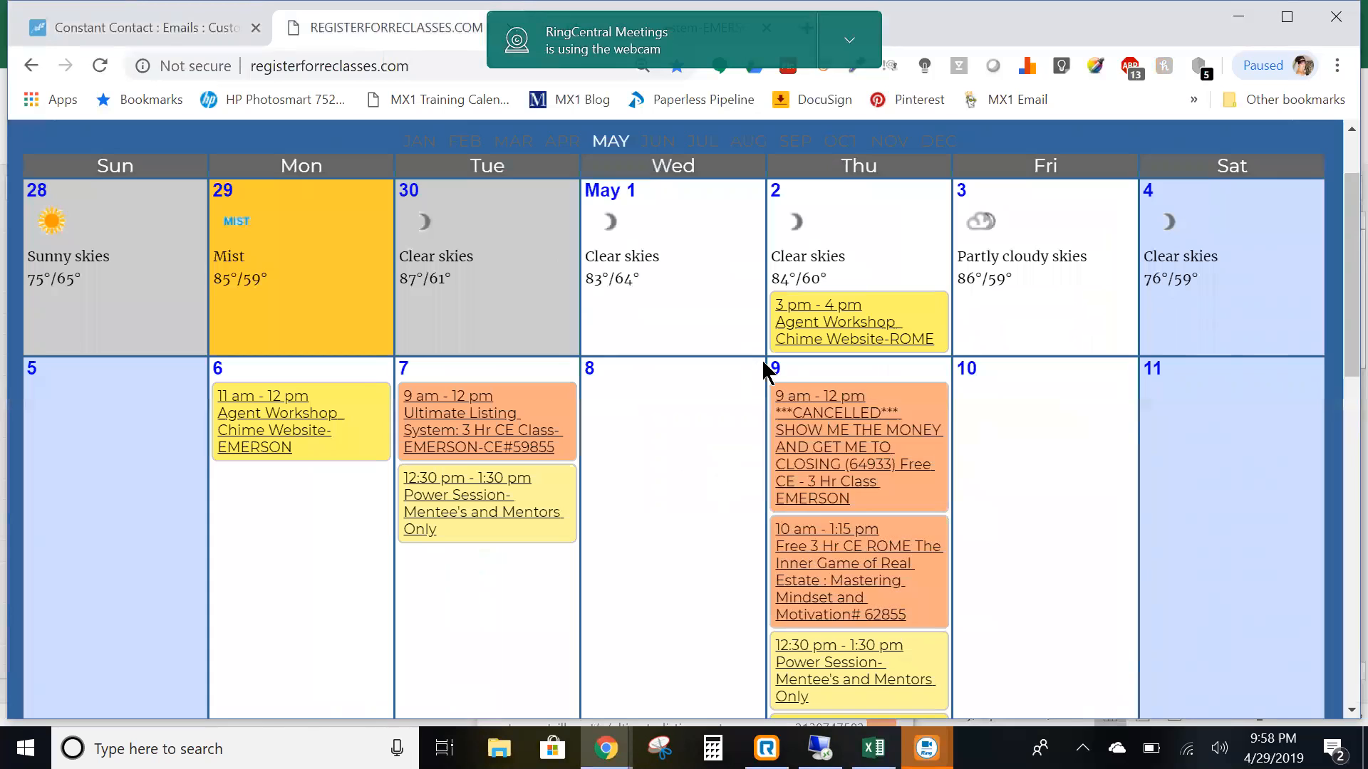
# - Copy the Eventzilla registration address for the May 9 Inner Game of Real Estate #62855 ROME class
pyautogui.click(854, 586)
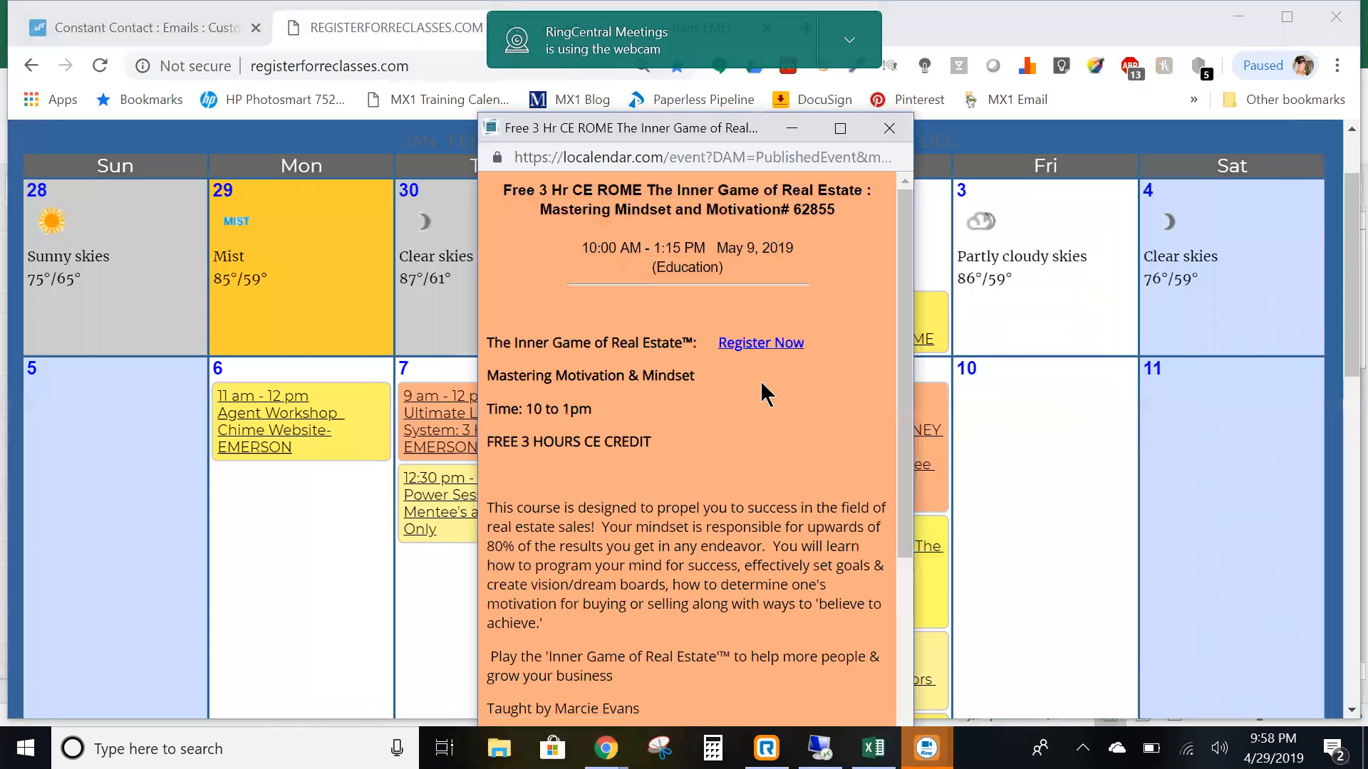
pyautogui.click(760, 343)
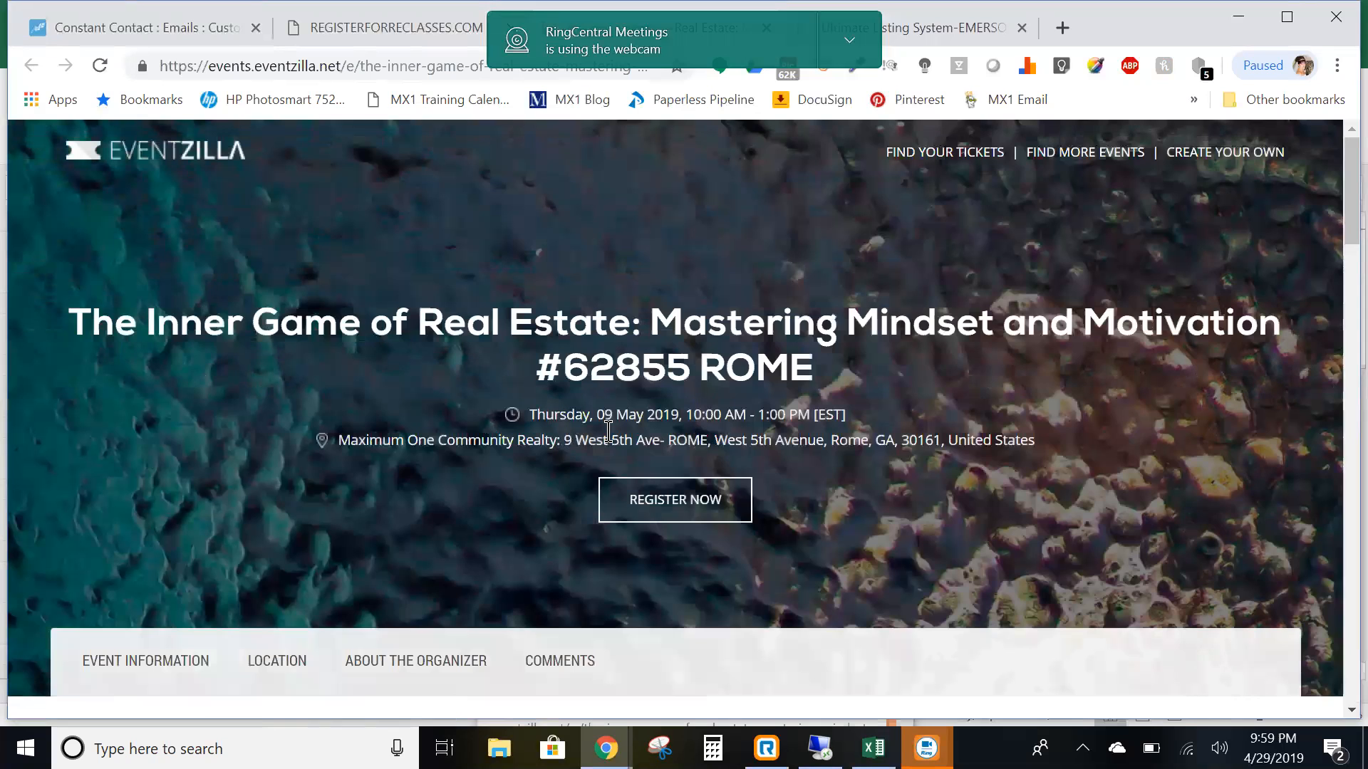
pyautogui.click(295, 68)
pyautogui.rightClick(295, 69)
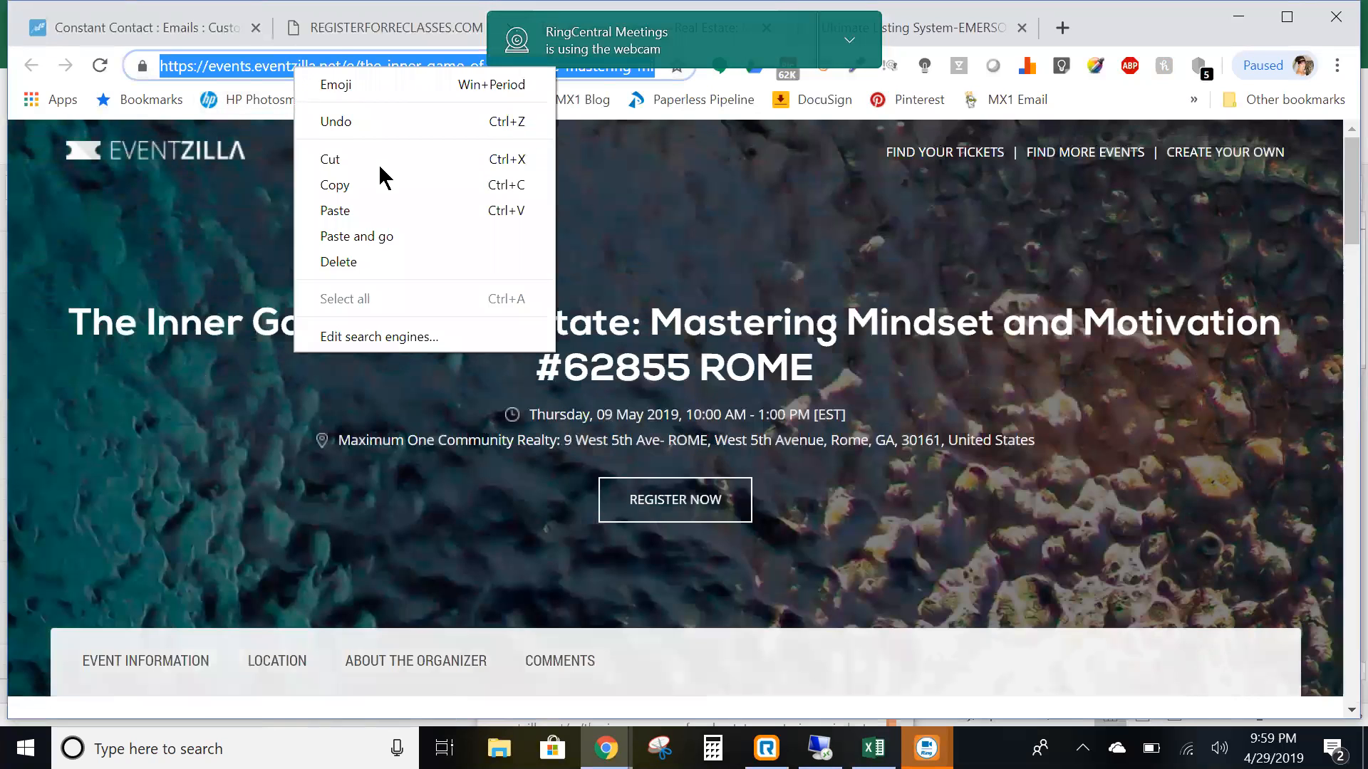
pyautogui.click(358, 178)
pyautogui.click(146, 27)
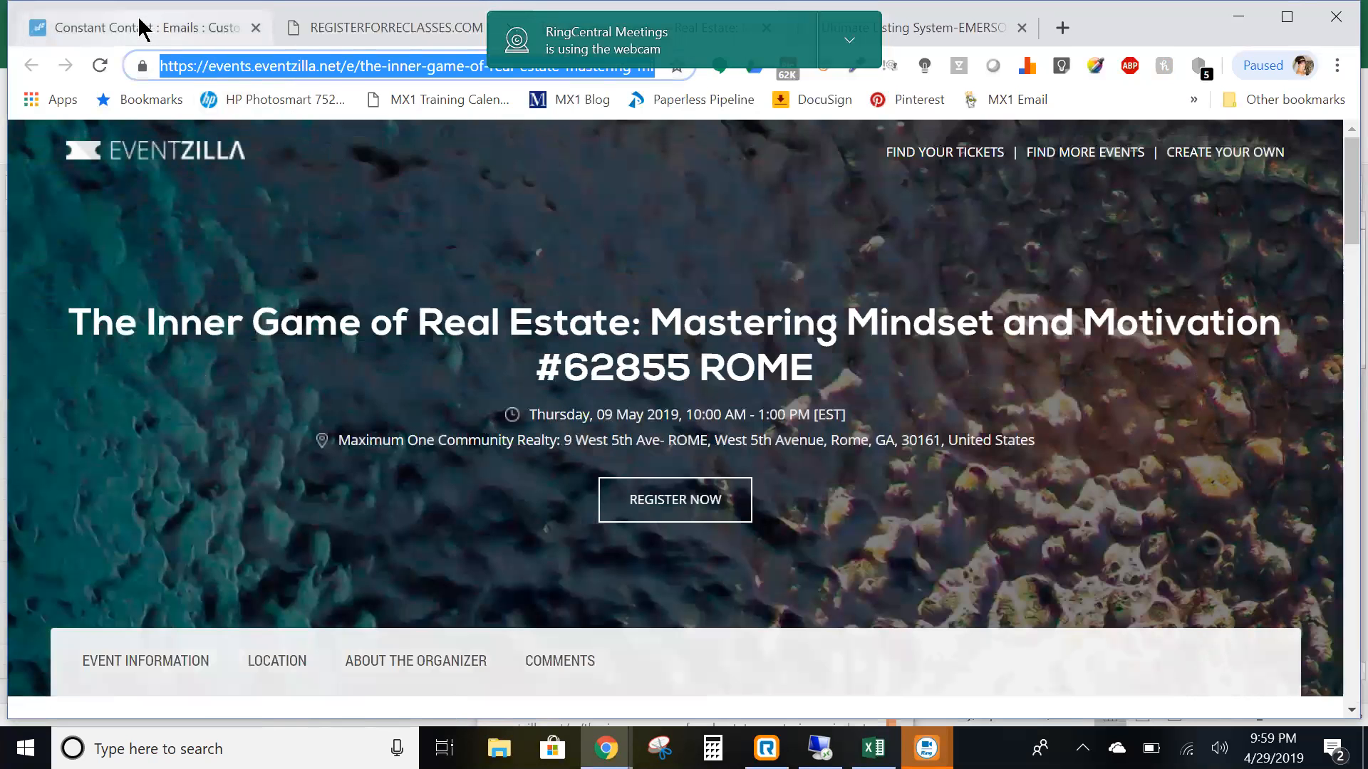
pyautogui.scroll(-2, 786, 521)
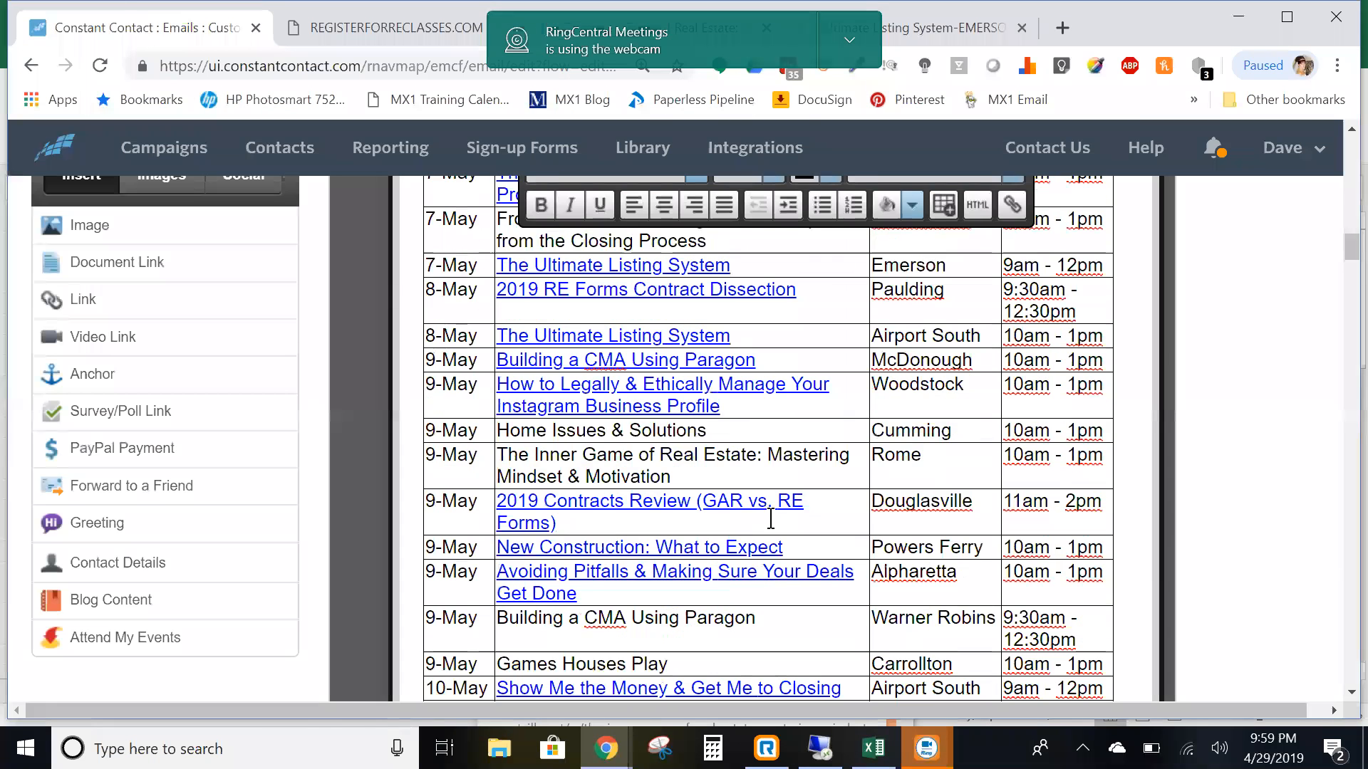
# - Select The Inner Game of Real Estate title in the 9-May Rome row and start inserting a link
pyautogui.scroll(-2, 711, 482)
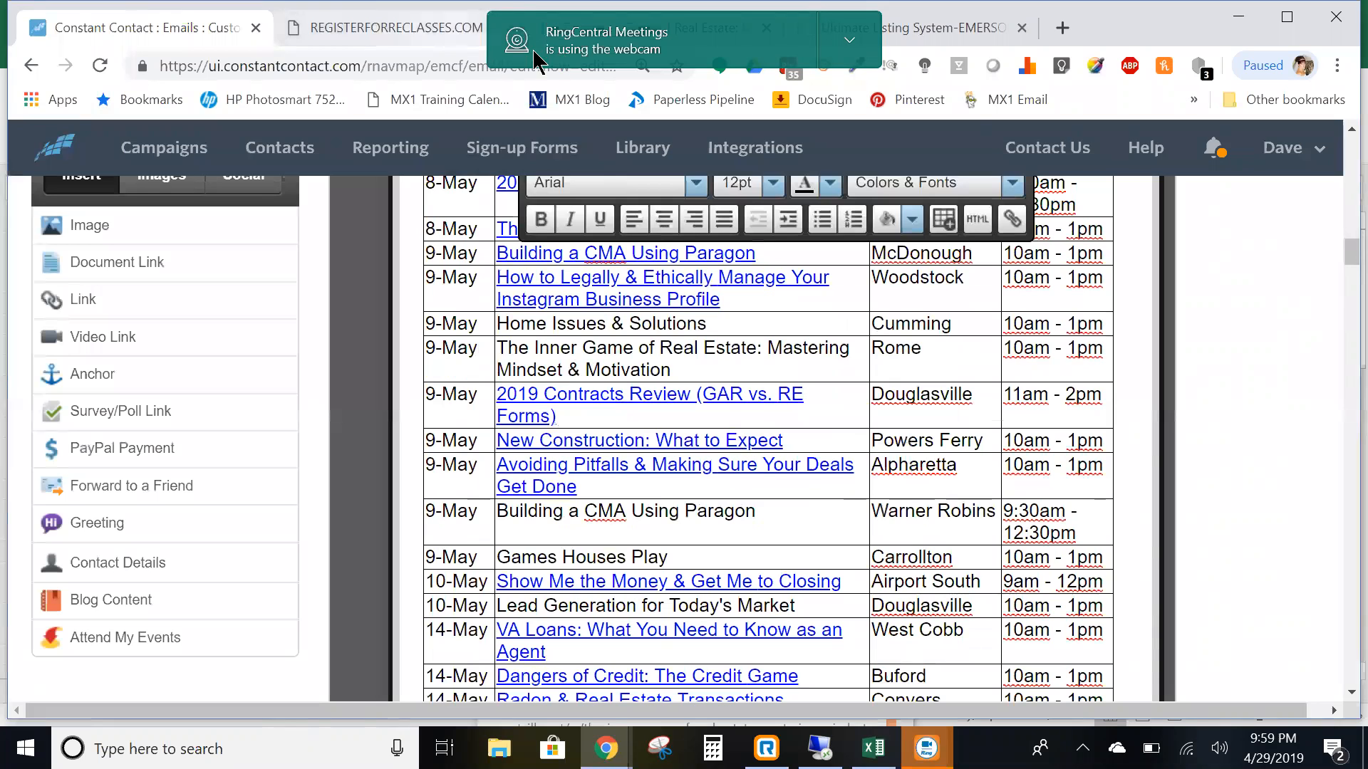
pyautogui.moveTo(706, 52); pyautogui.dragTo(760, 21)
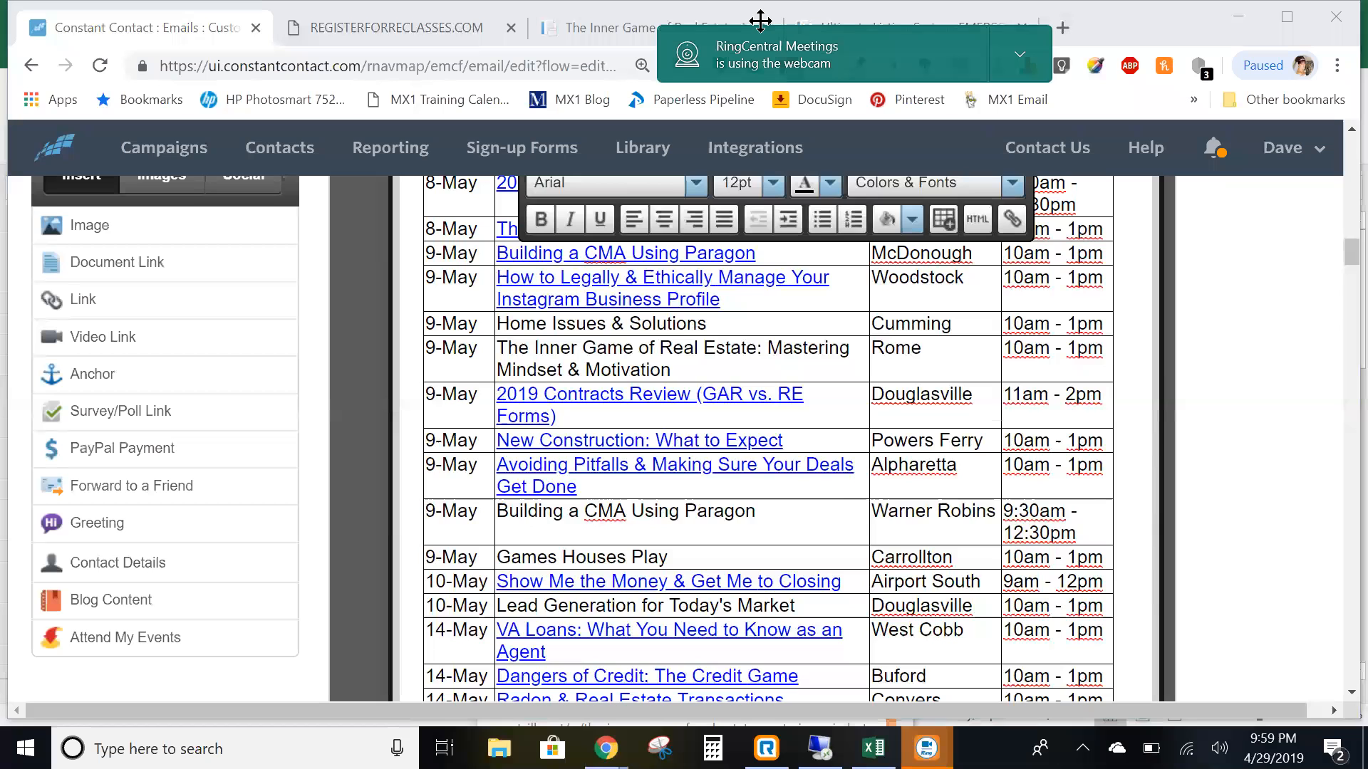
pyautogui.click(760, 21)
pyautogui.click(595, 69)
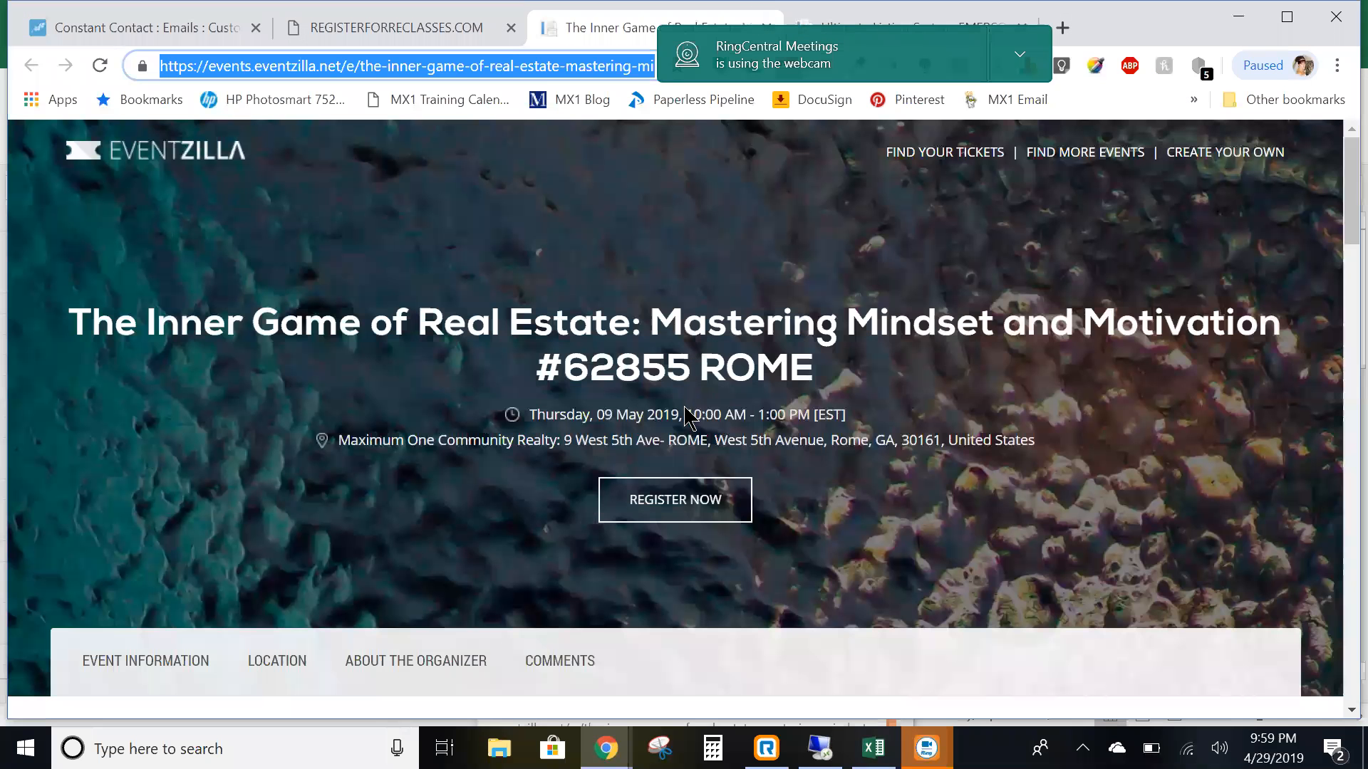
pyautogui.click(186, 32)
pyautogui.scroll(-3, 779, 559)
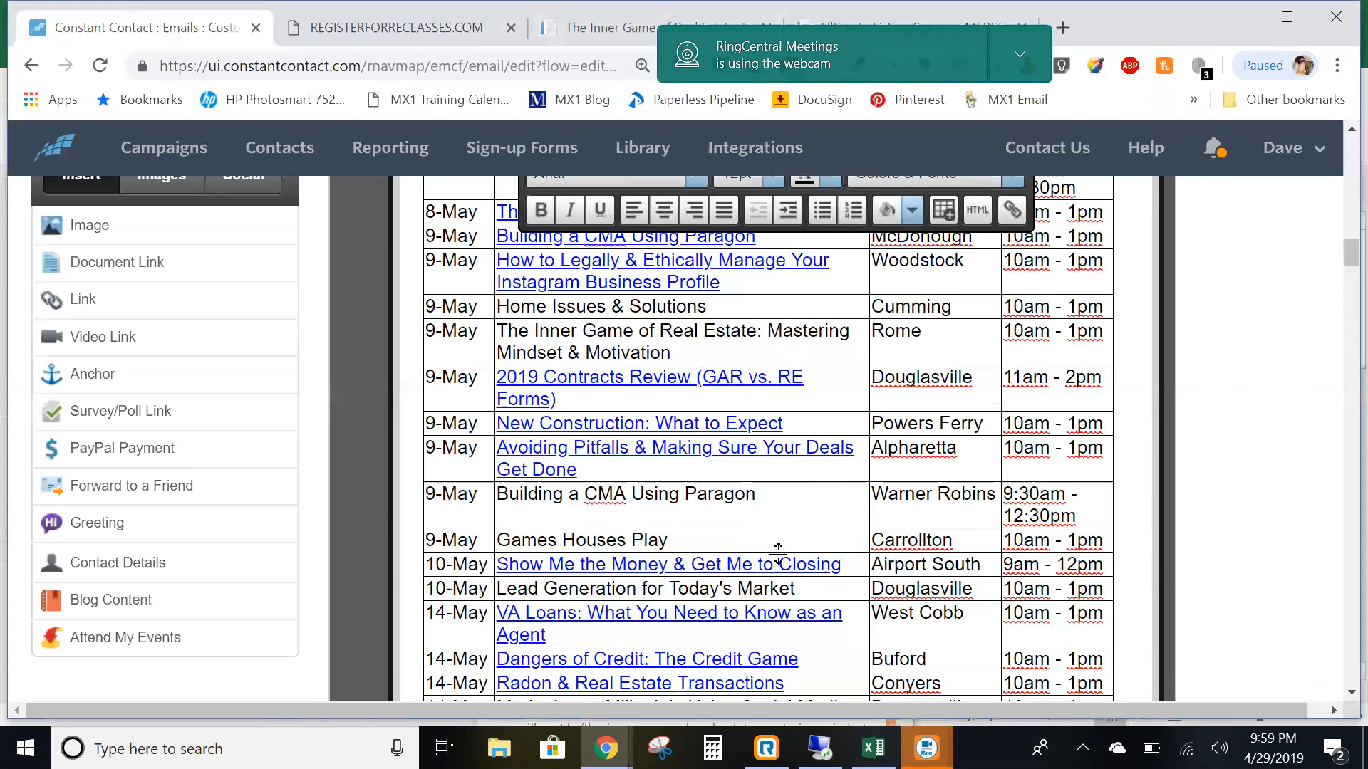
pyautogui.scroll(3, 726, 526)
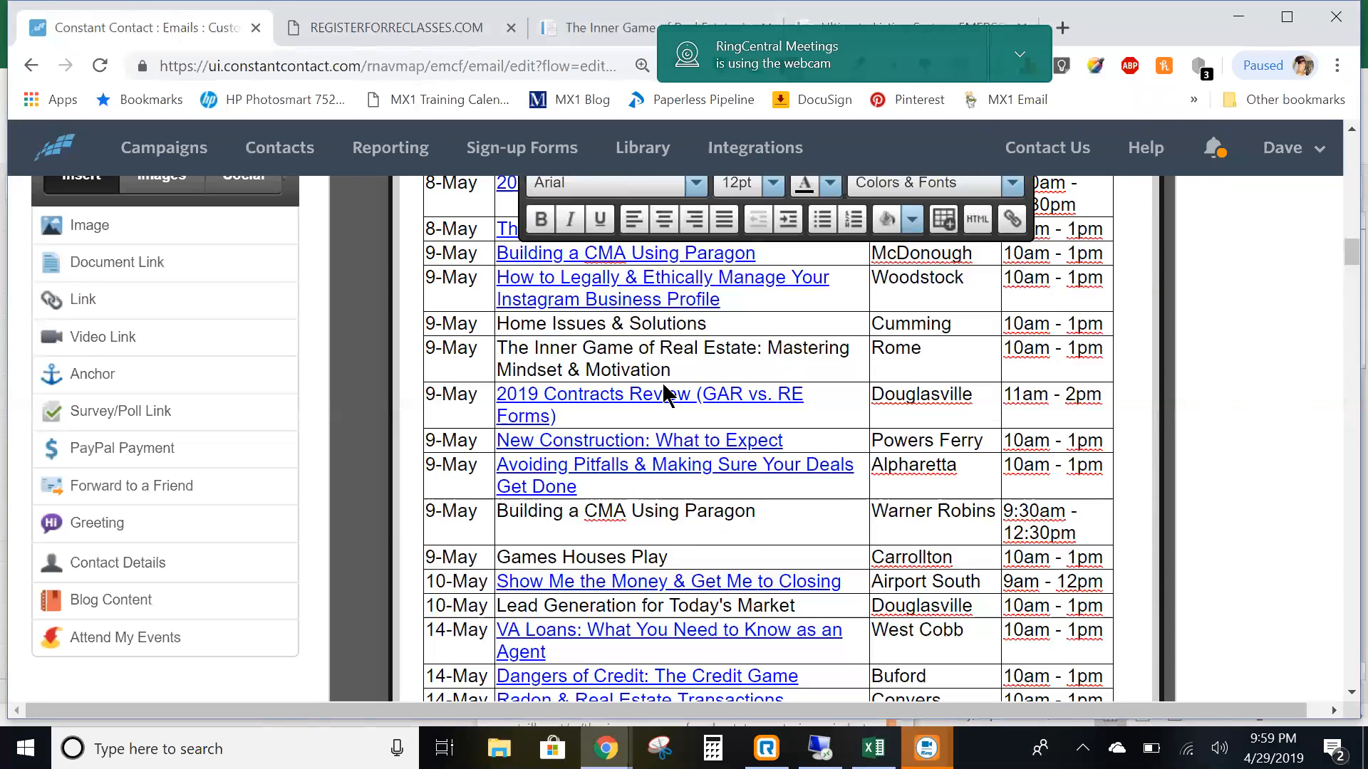
pyautogui.moveTo(671, 370); pyautogui.dragTo(517, 349)
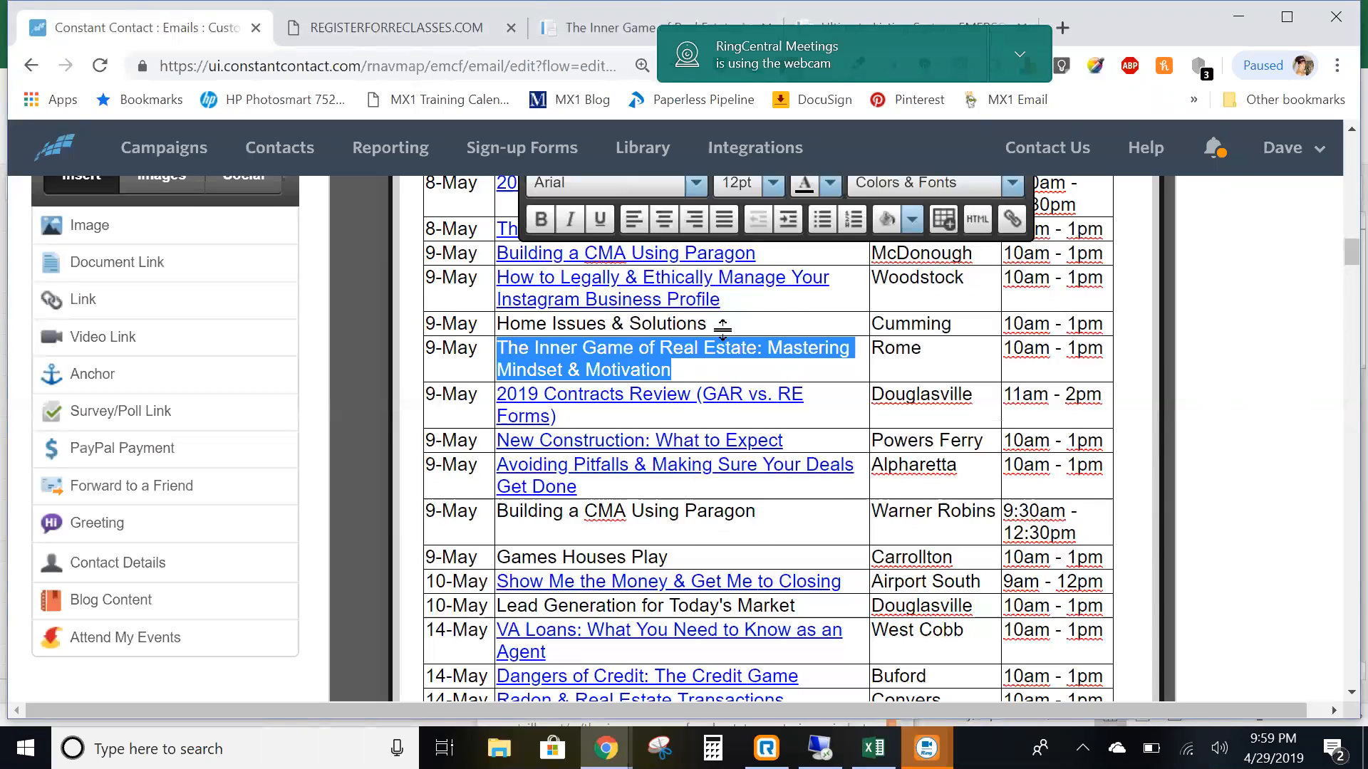
pyautogui.click(1011, 220)
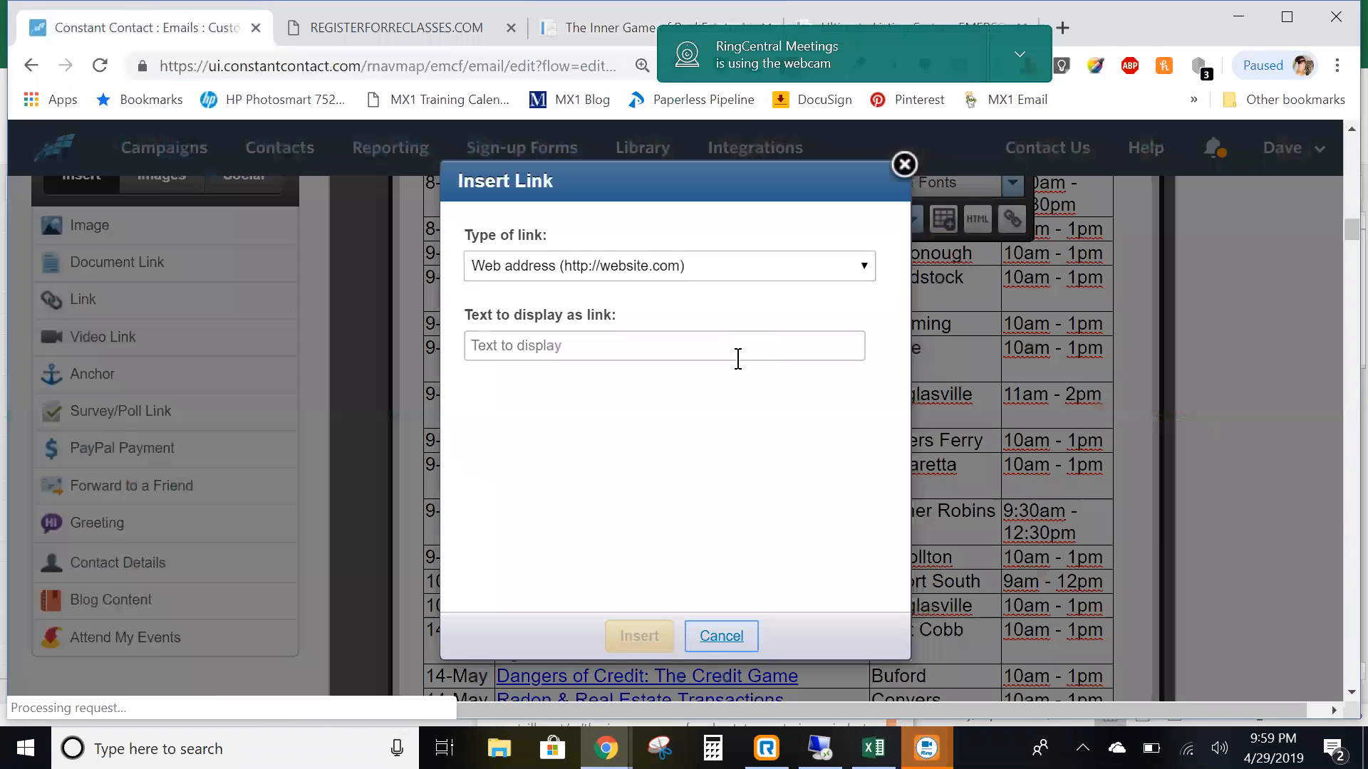
# - Paste the Rome registration URL as a blue link on the title, insert it, and save the text block
pyautogui.click(586, 436)
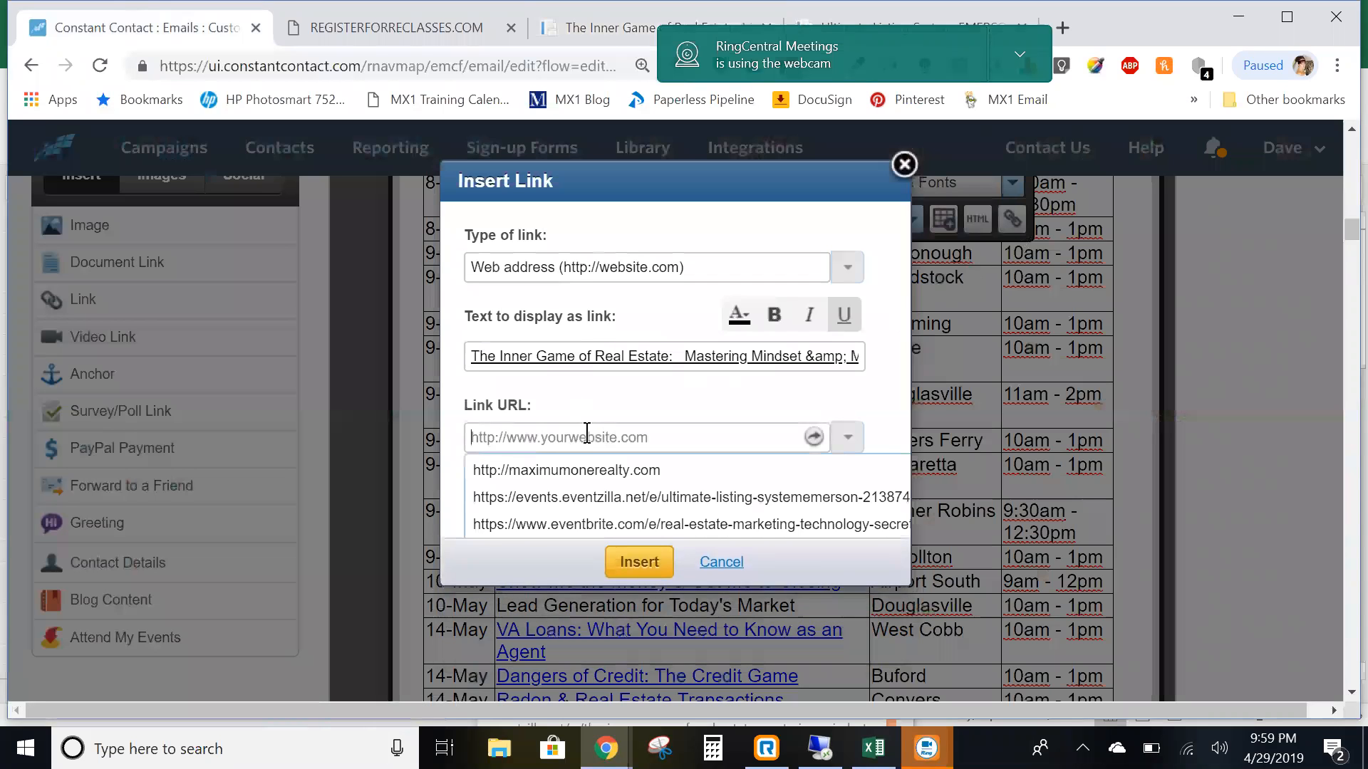
pyautogui.hotkey('ctrl', 'v')
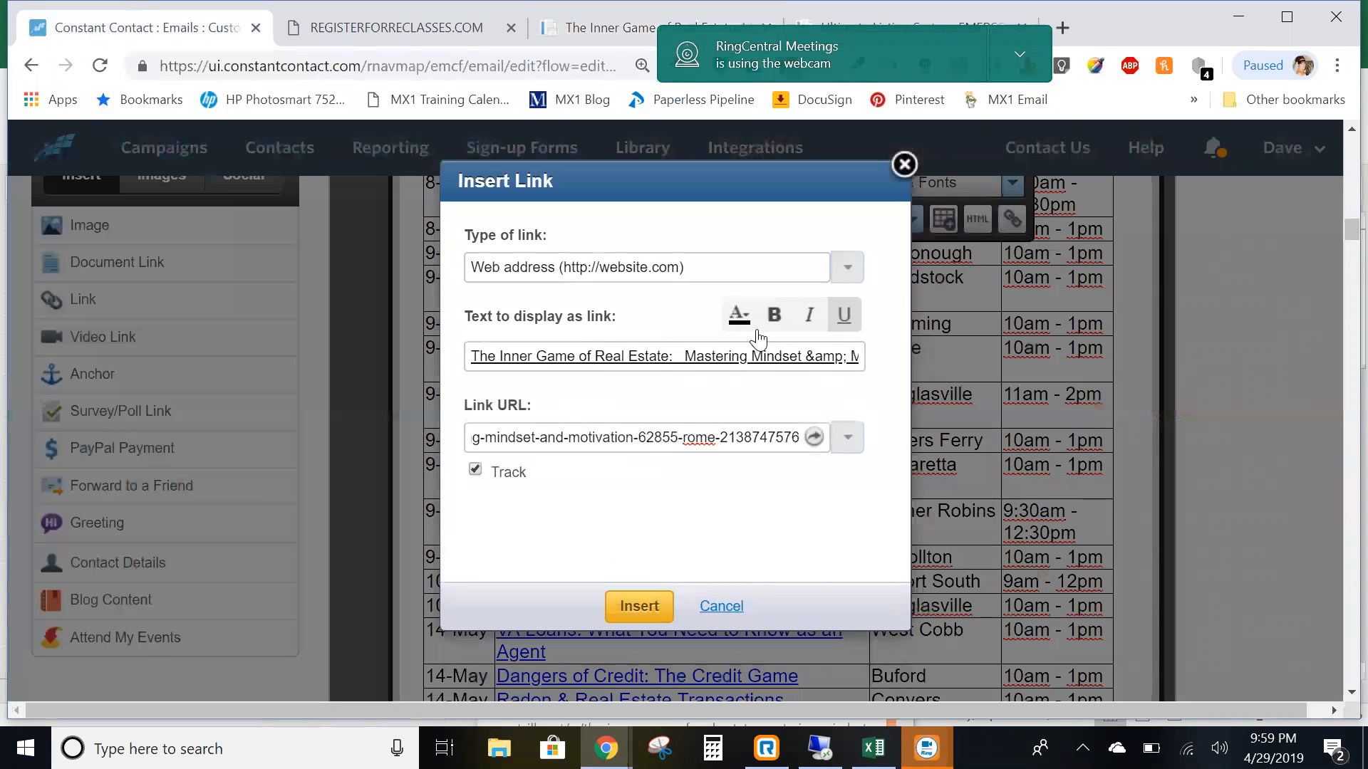
pyautogui.click(740, 315)
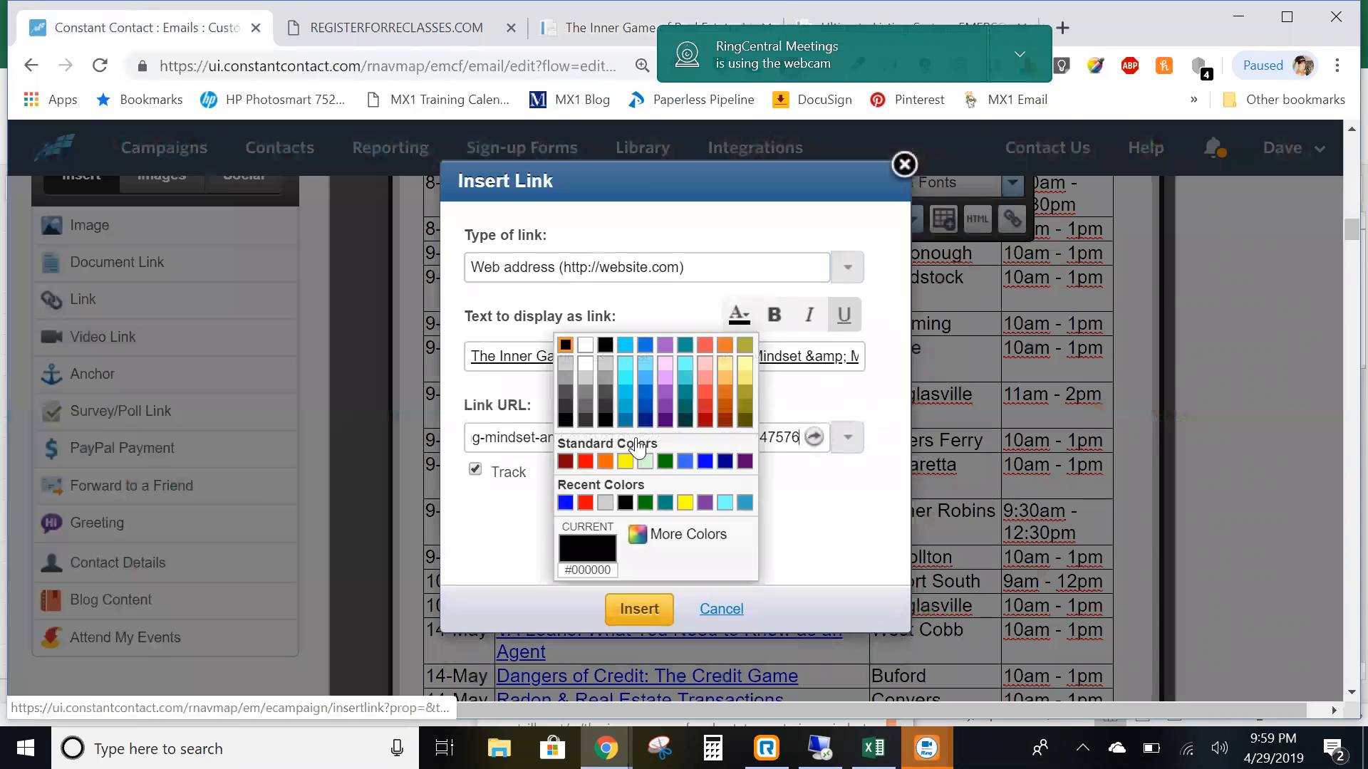
pyautogui.click(566, 504)
pyautogui.click(641, 611)
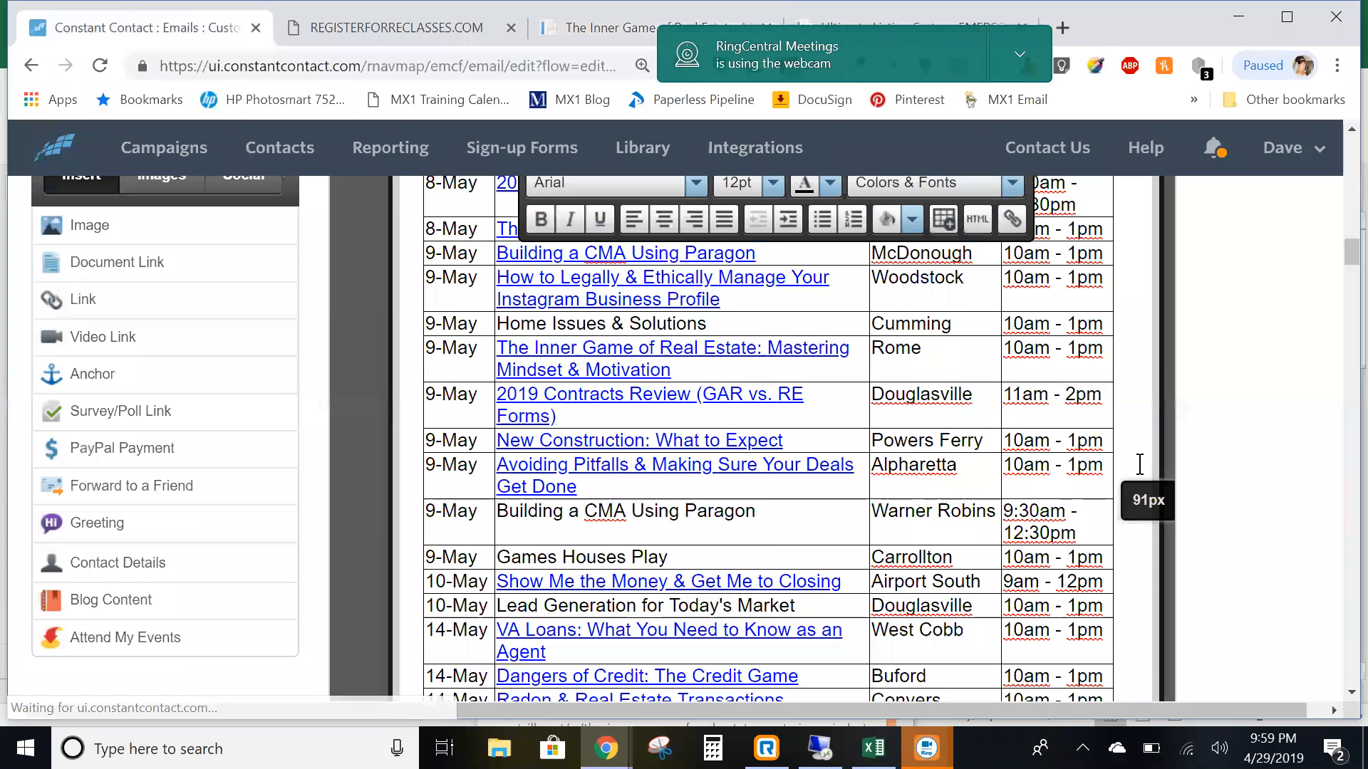
pyautogui.scroll(5, 1164, 426)
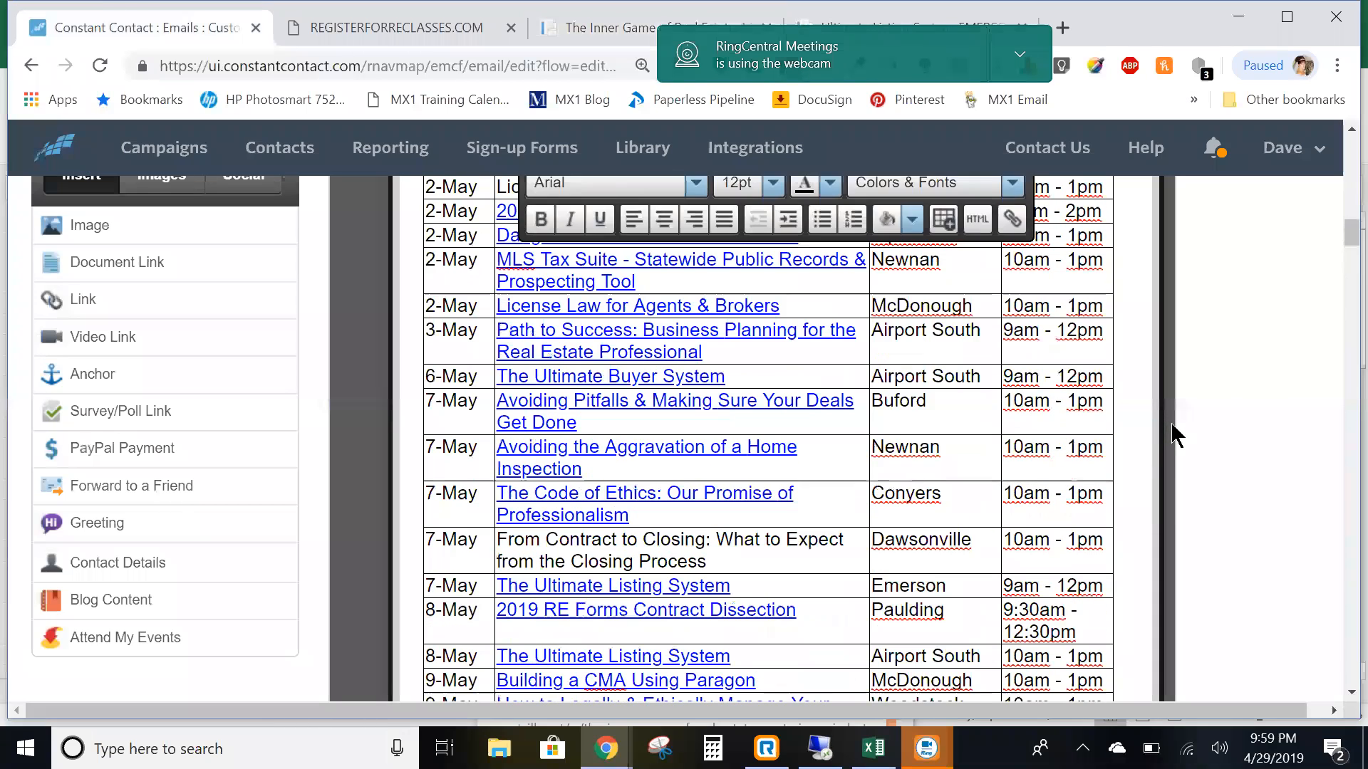
pyautogui.scroll(7, 1172, 434)
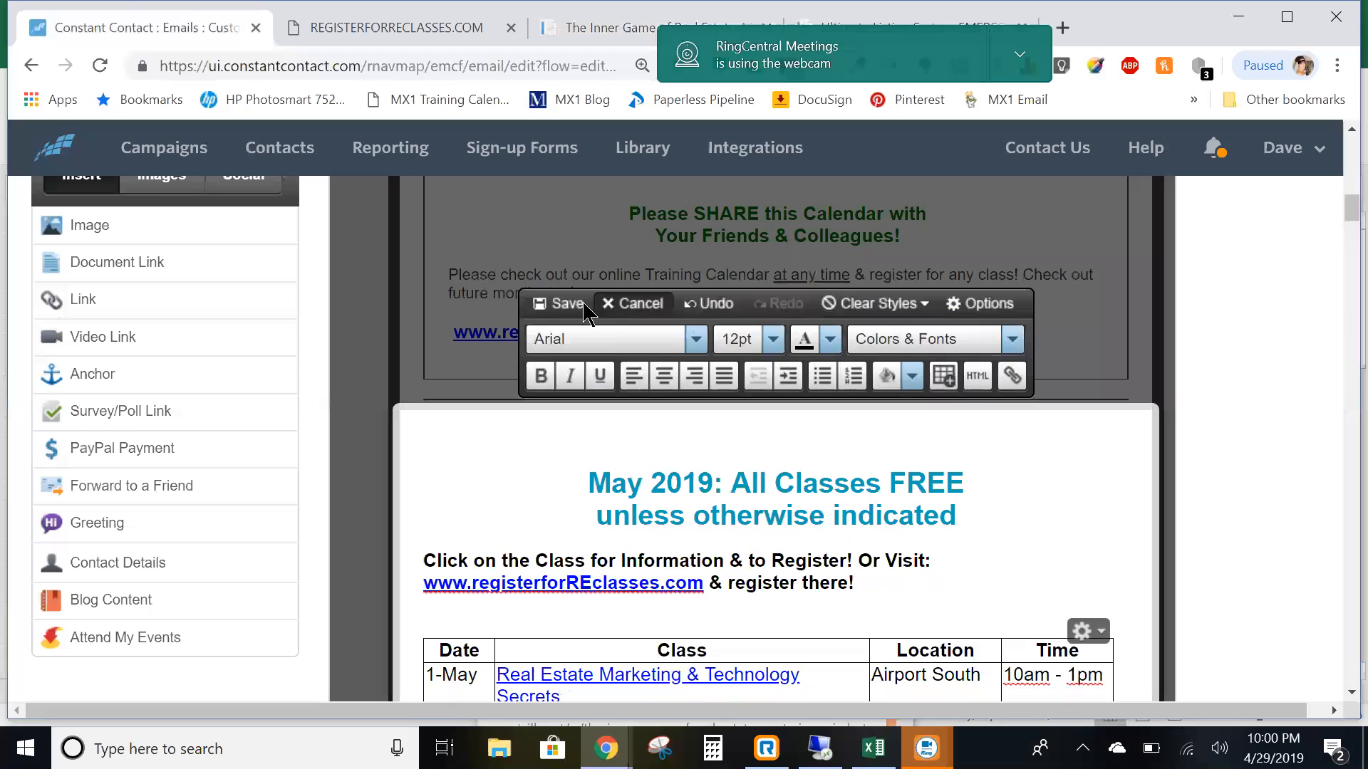
pyautogui.click(574, 305)
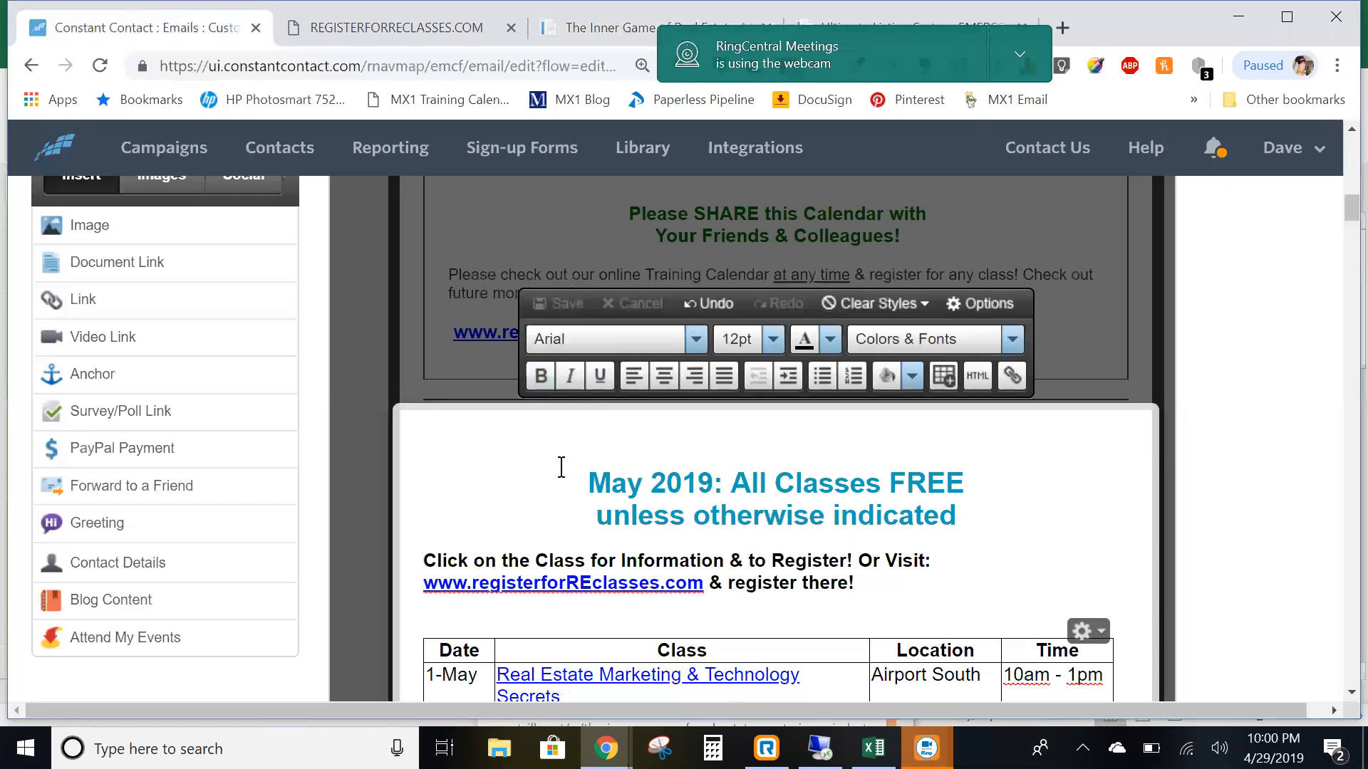
pyautogui.scroll(-2, 588, 334)
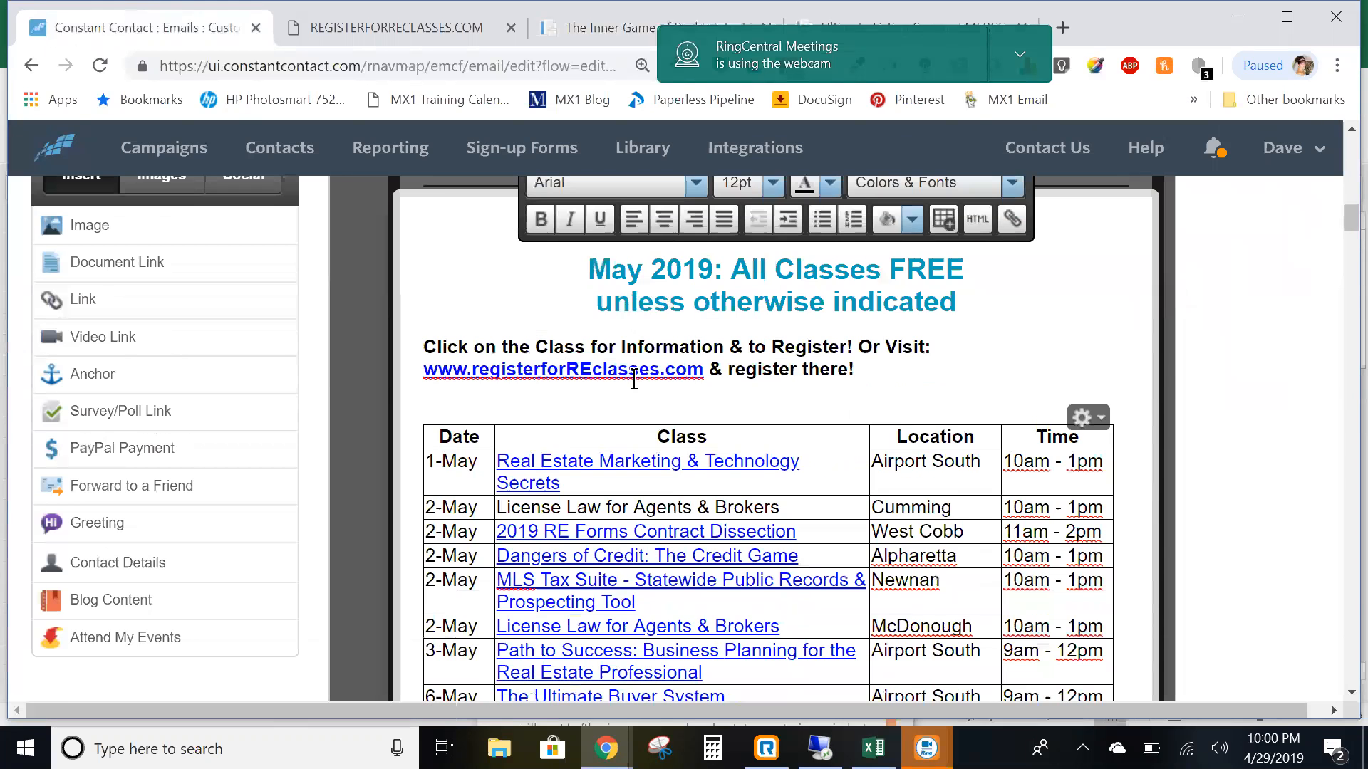
pyautogui.scroll(3, 633, 378)
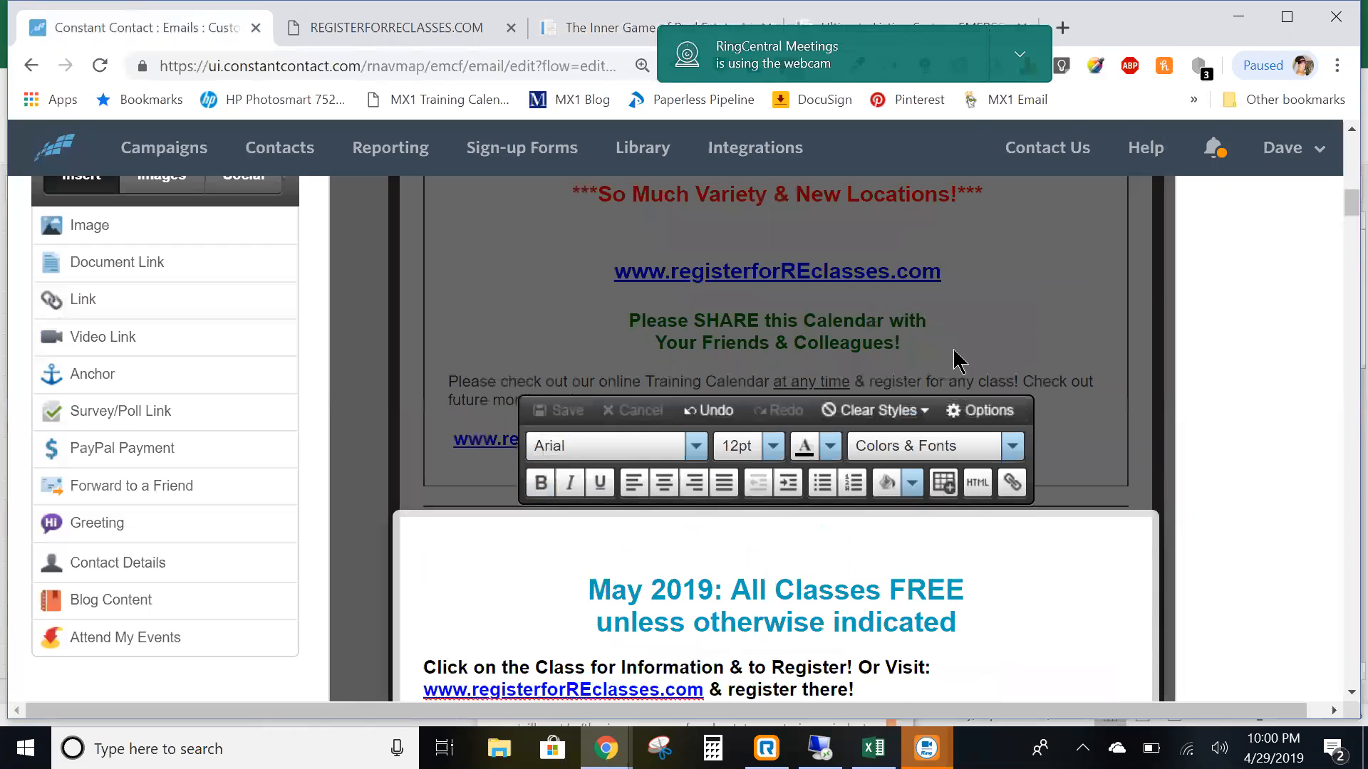
pyautogui.scroll(-4, 959, 356)
pyautogui.scroll(-11, 961, 359)
pyautogui.scroll(4, 955, 356)
pyautogui.scroll(8, 951, 356)
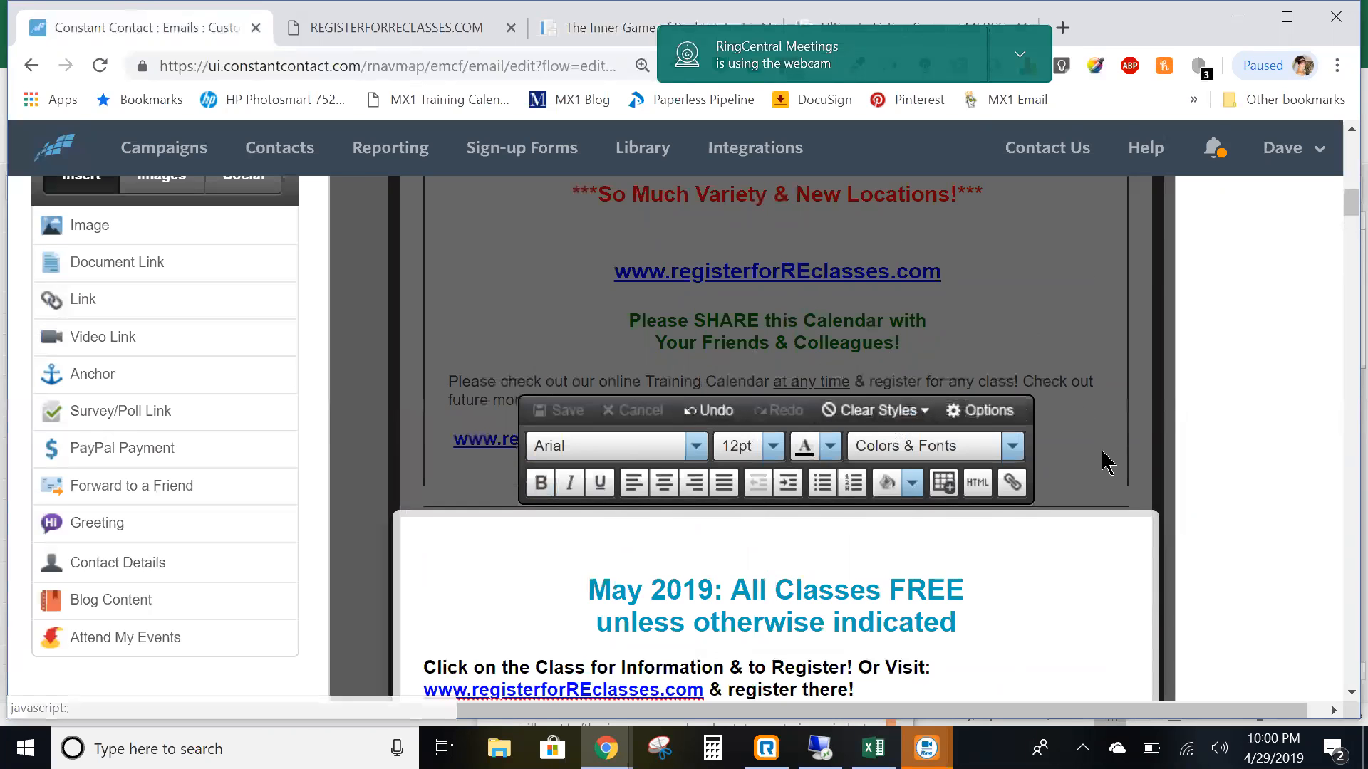
pyautogui.scroll(-3, 1088, 466)
pyautogui.scroll(-3, 1085, 448)
pyautogui.scroll(5, 1054, 406)
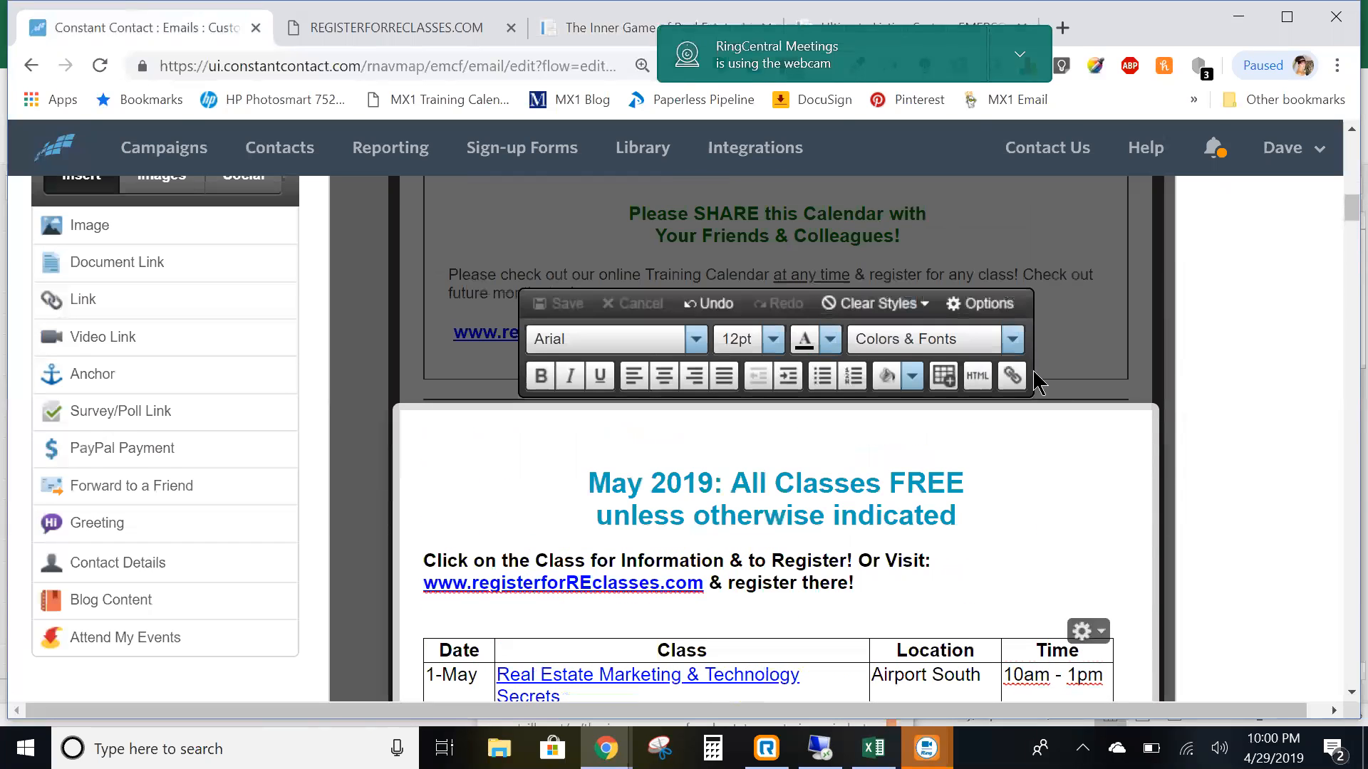
pyautogui.click(1023, 57)
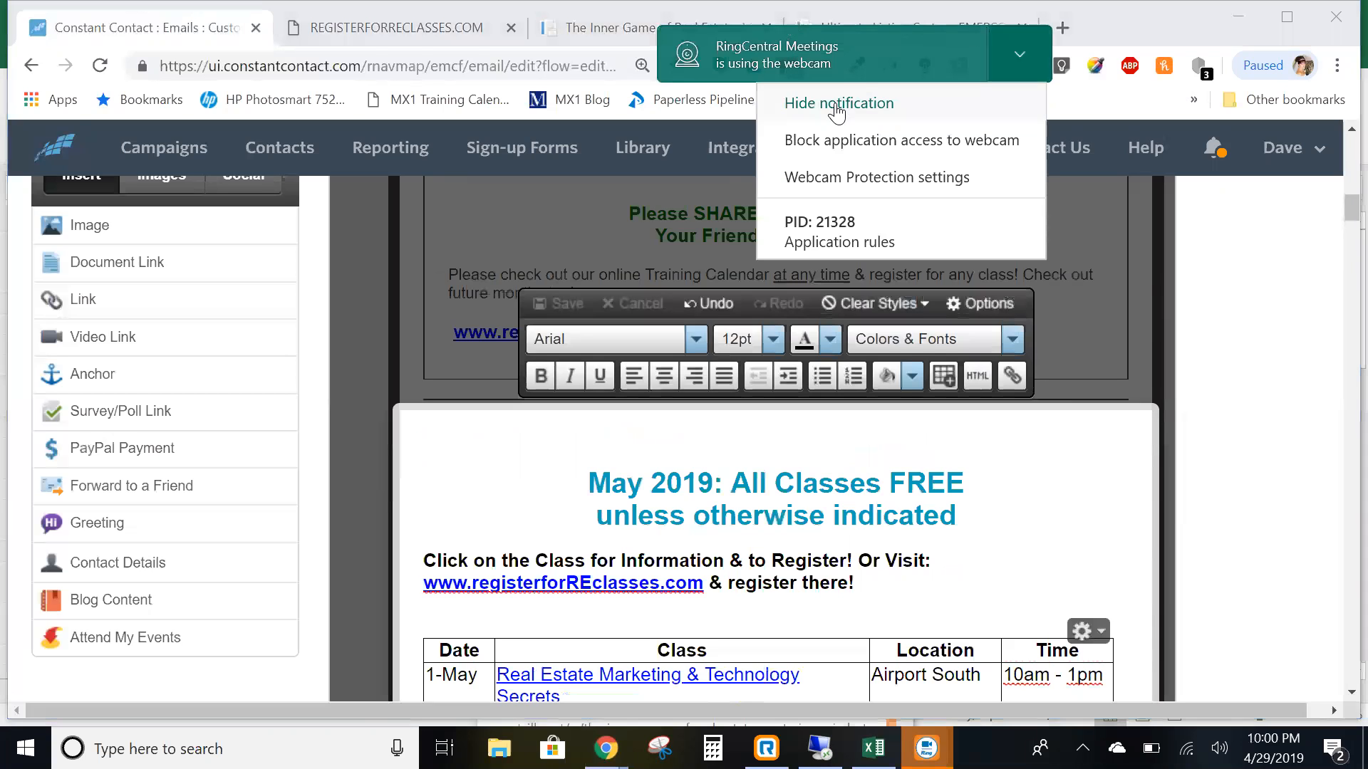
pyautogui.click(832, 107)
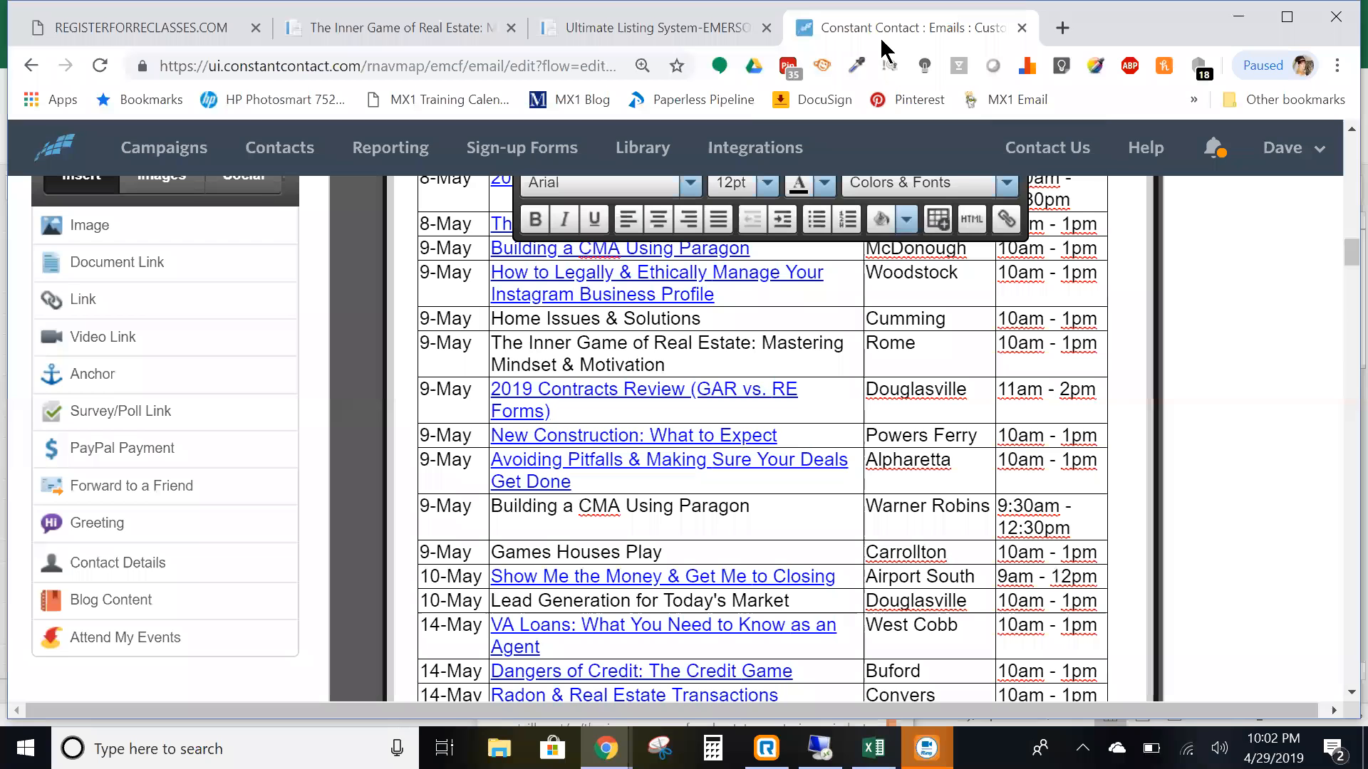
# - Save the text block's edits and close the block editor
pyautogui.scroll(15, 641, 292)
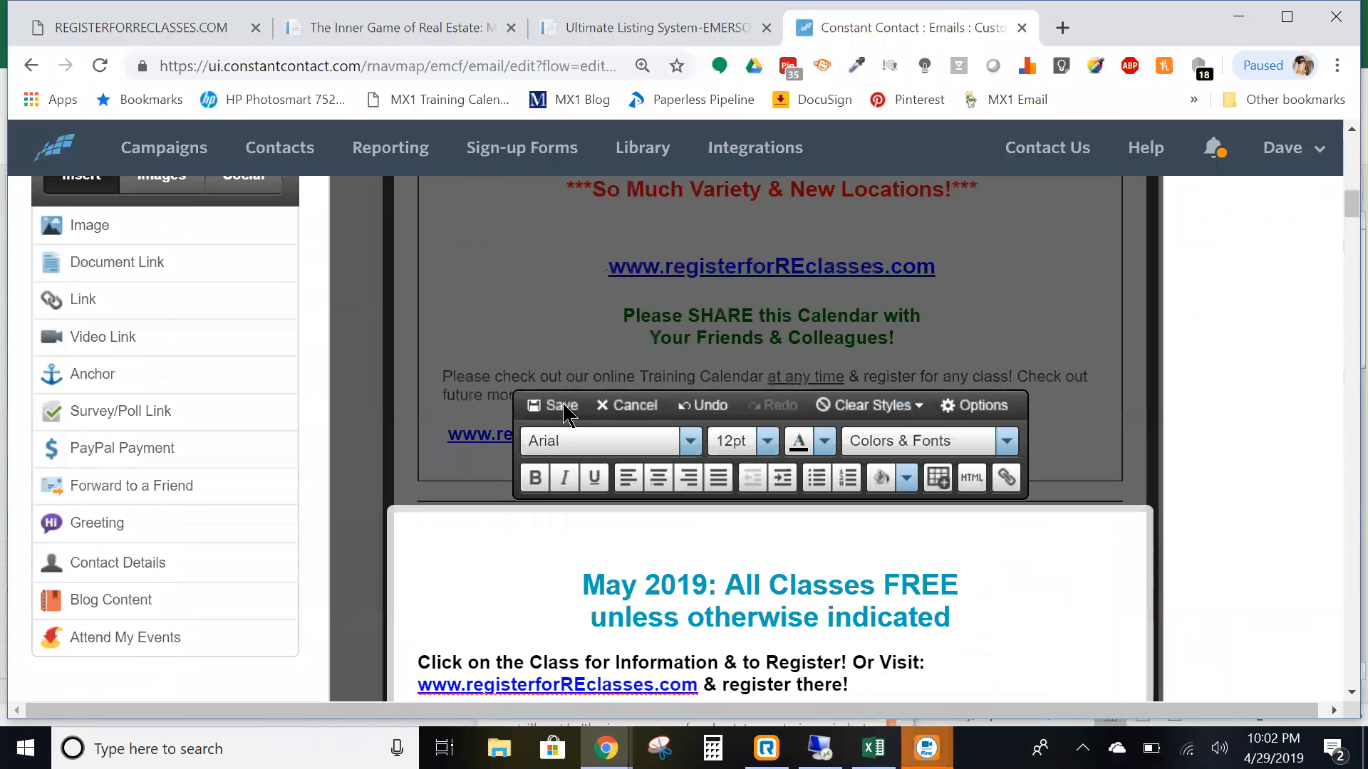
pyautogui.click(563, 405)
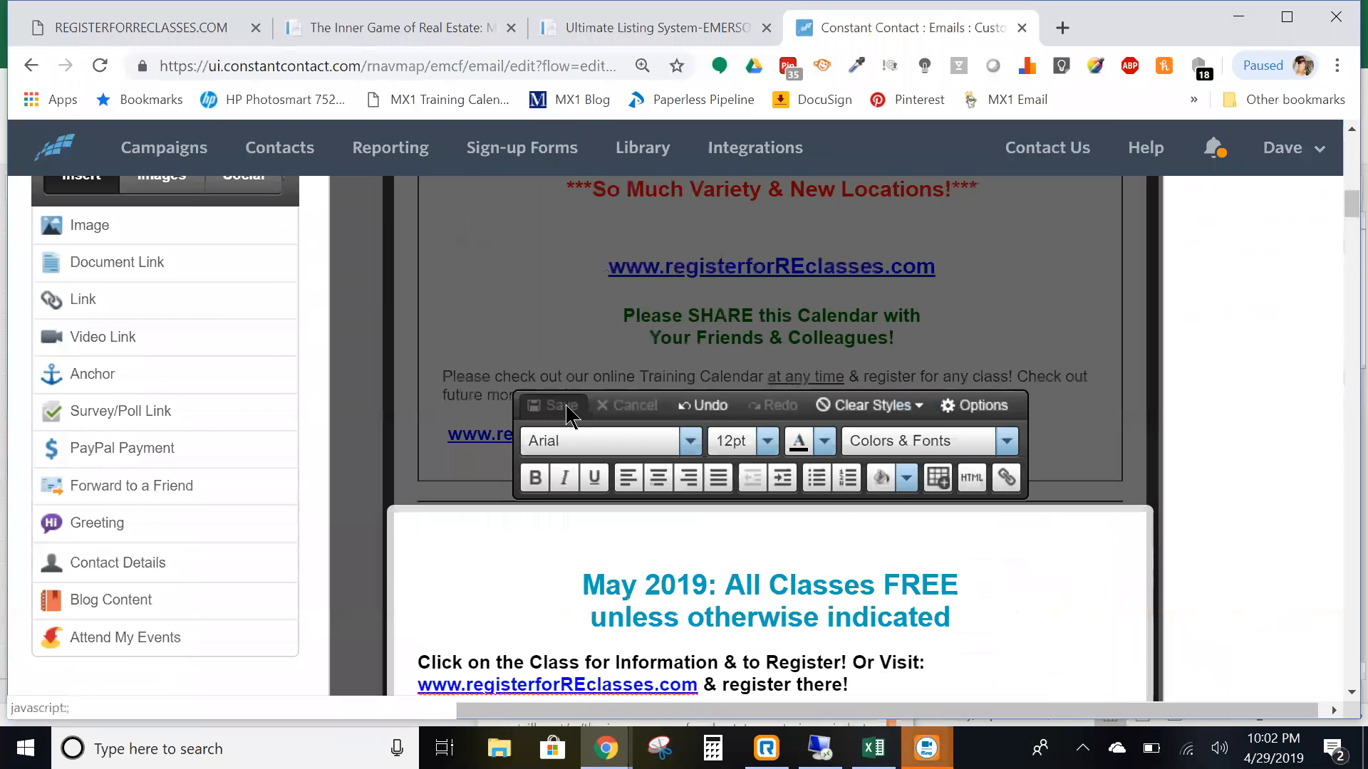
pyautogui.click(1320, 657)
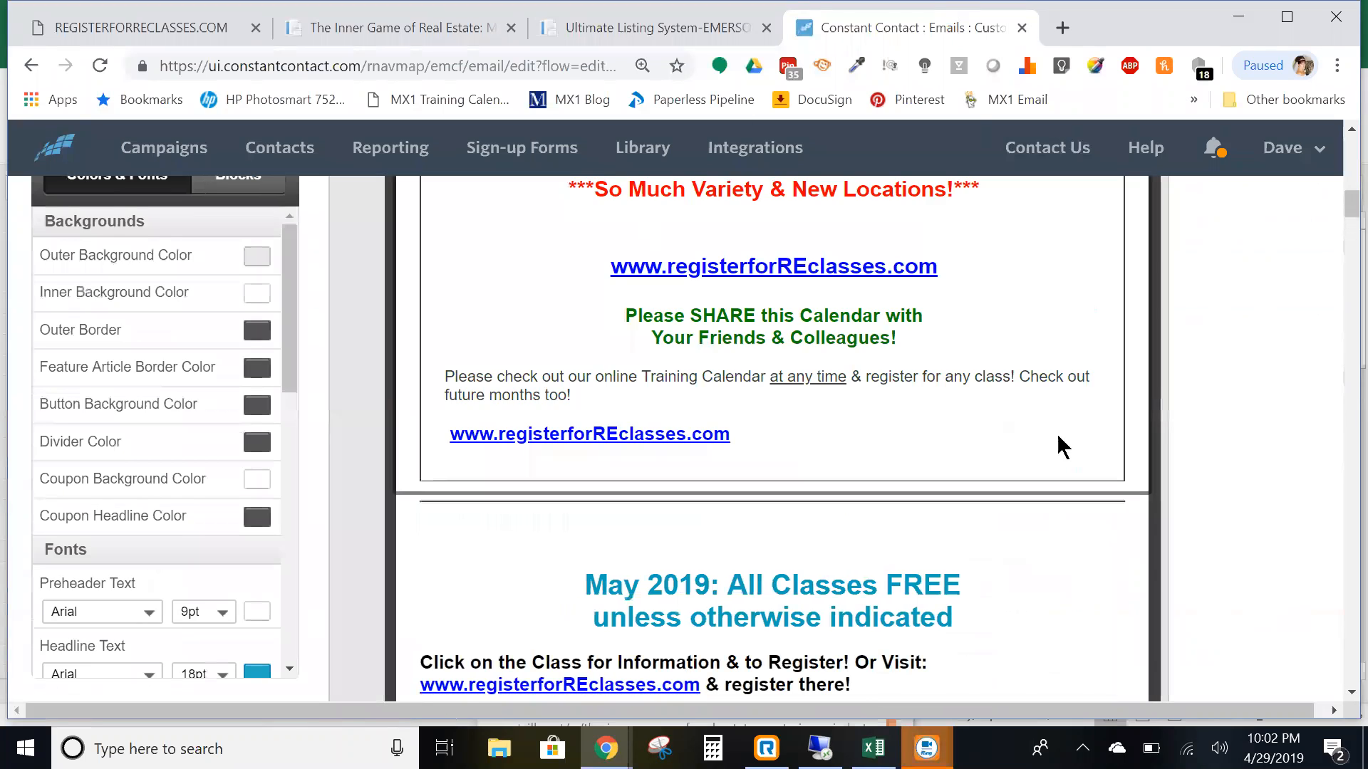
# - Scroll through the May class table to check the class links down to 31-May
pyautogui.scroll(-10, 923, 372)
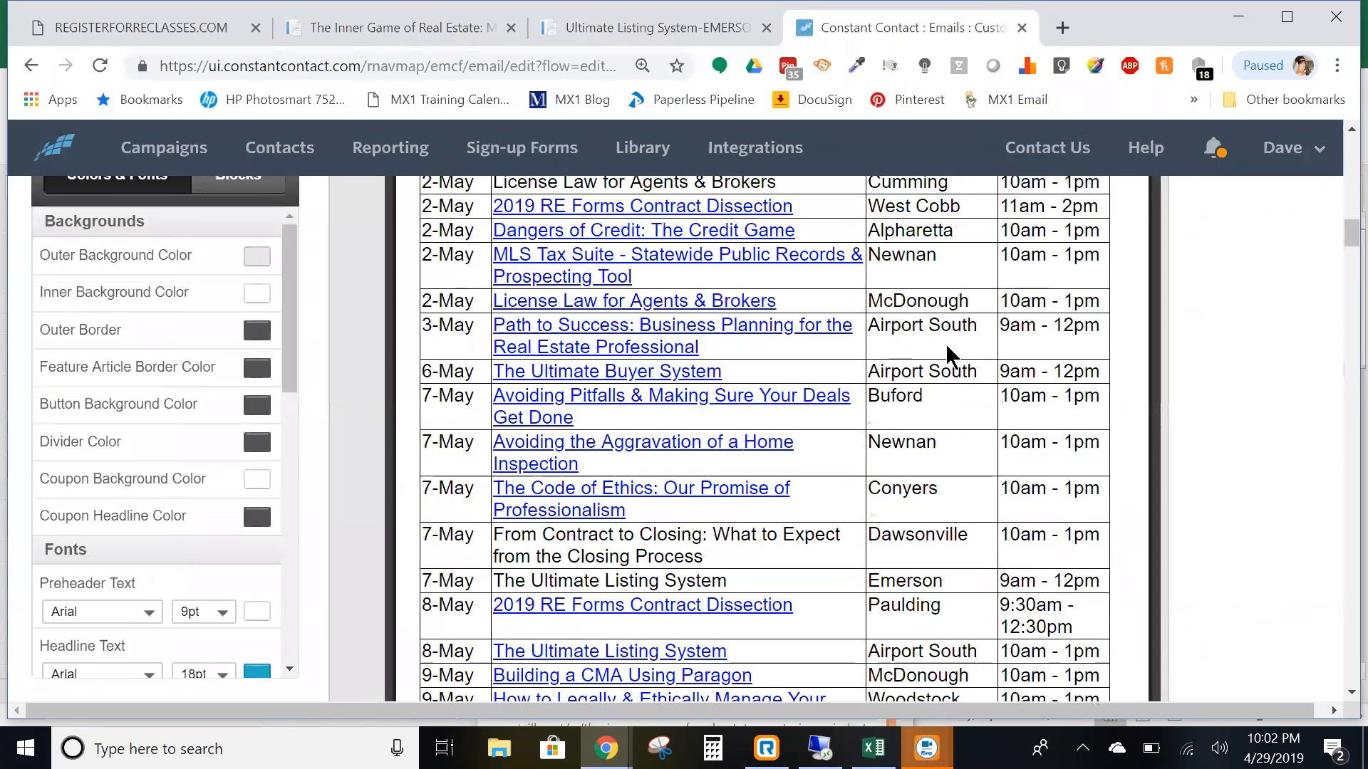
pyautogui.scroll(-4, 867, 378)
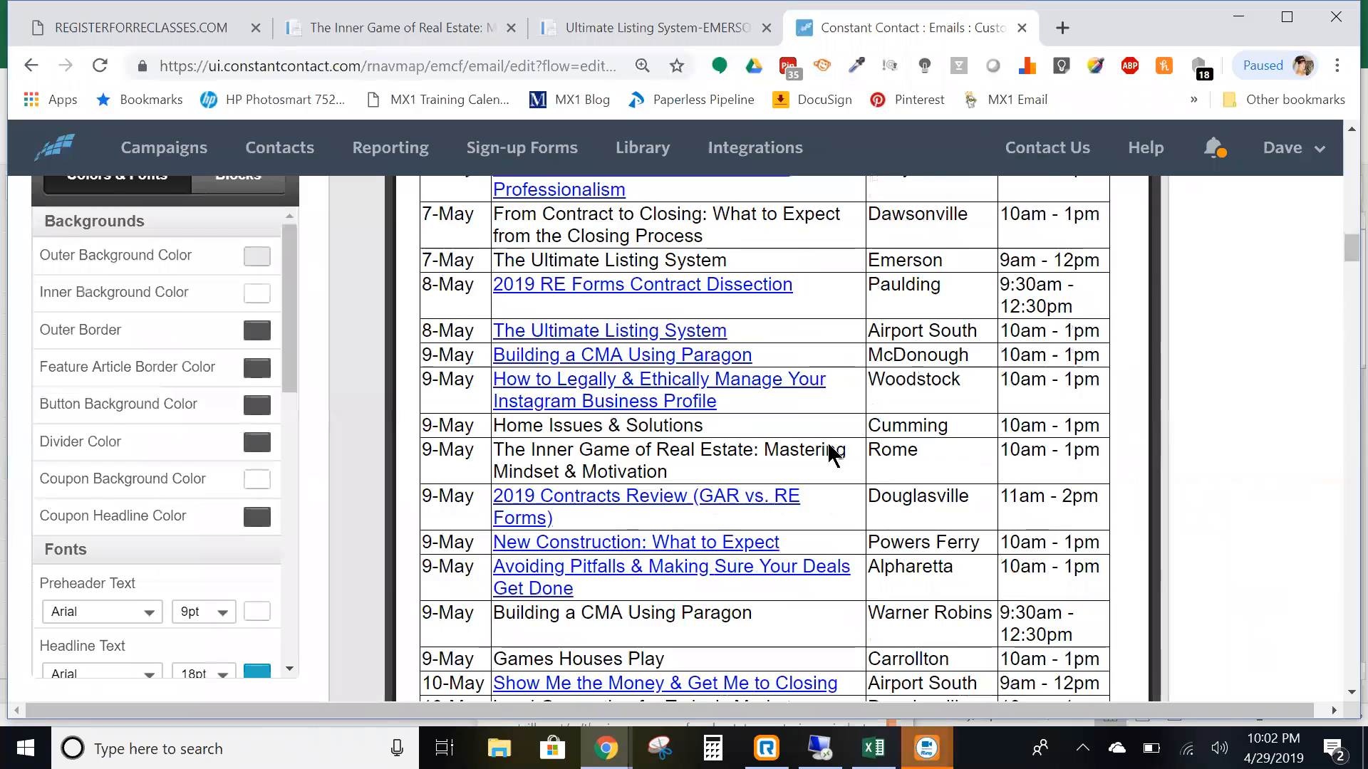
pyautogui.scroll(-4, 870, 466)
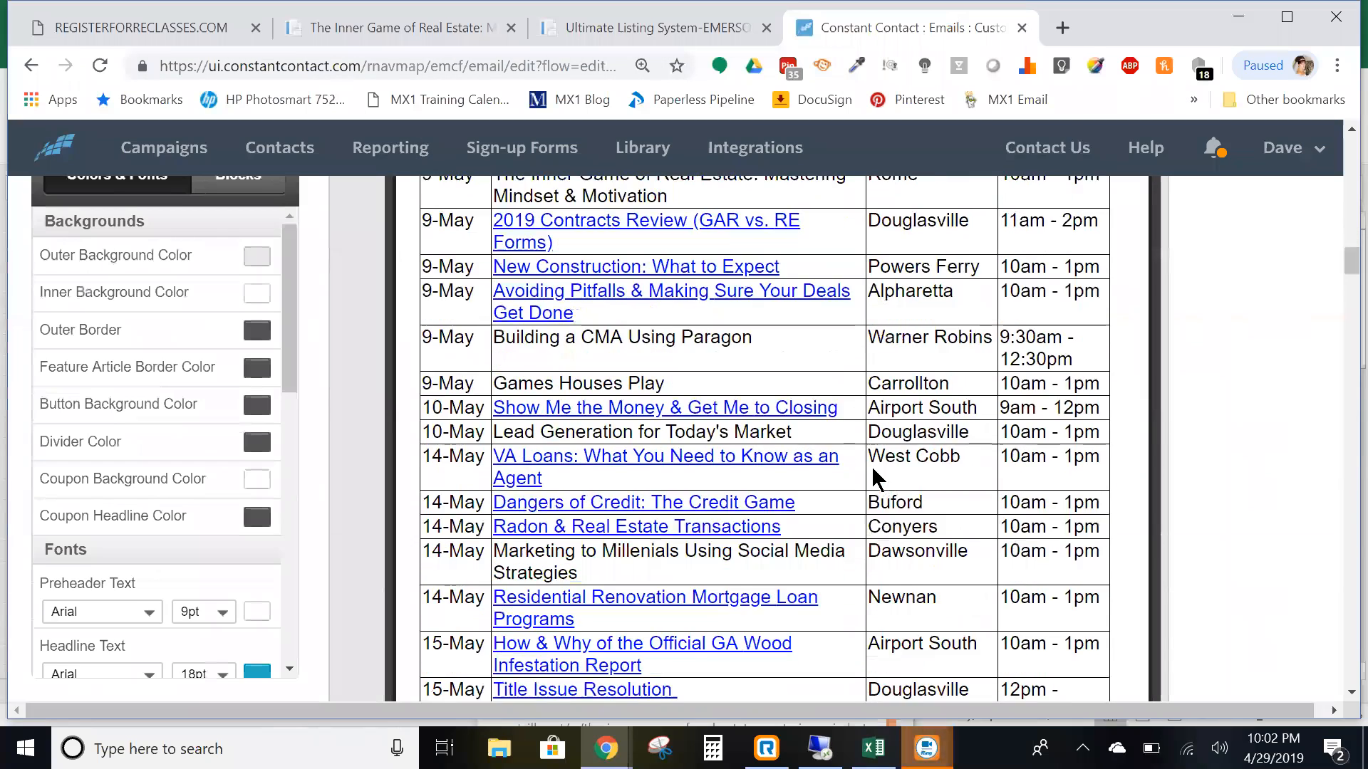
pyautogui.scroll(-4, 673, 388)
pyautogui.scroll(-1, 719, 399)
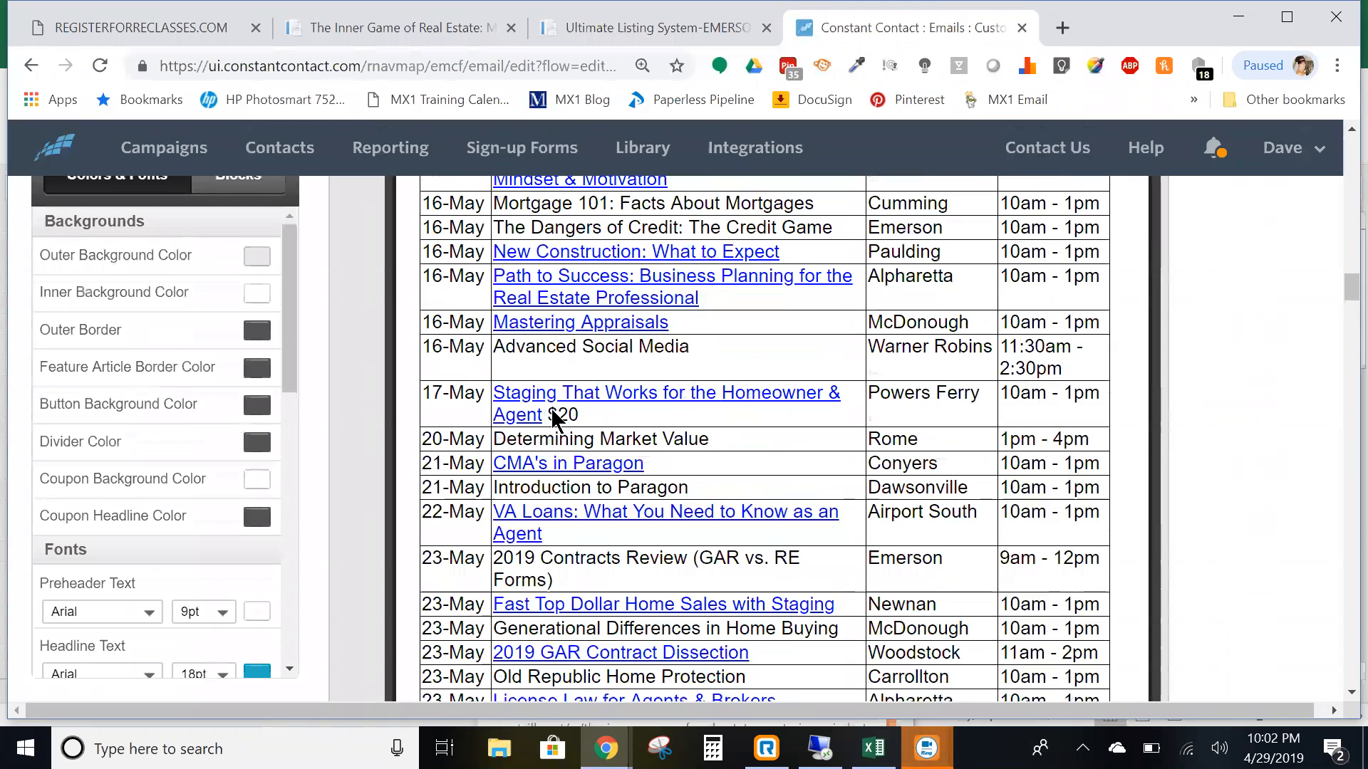
pyautogui.scroll(-3, 579, 413)
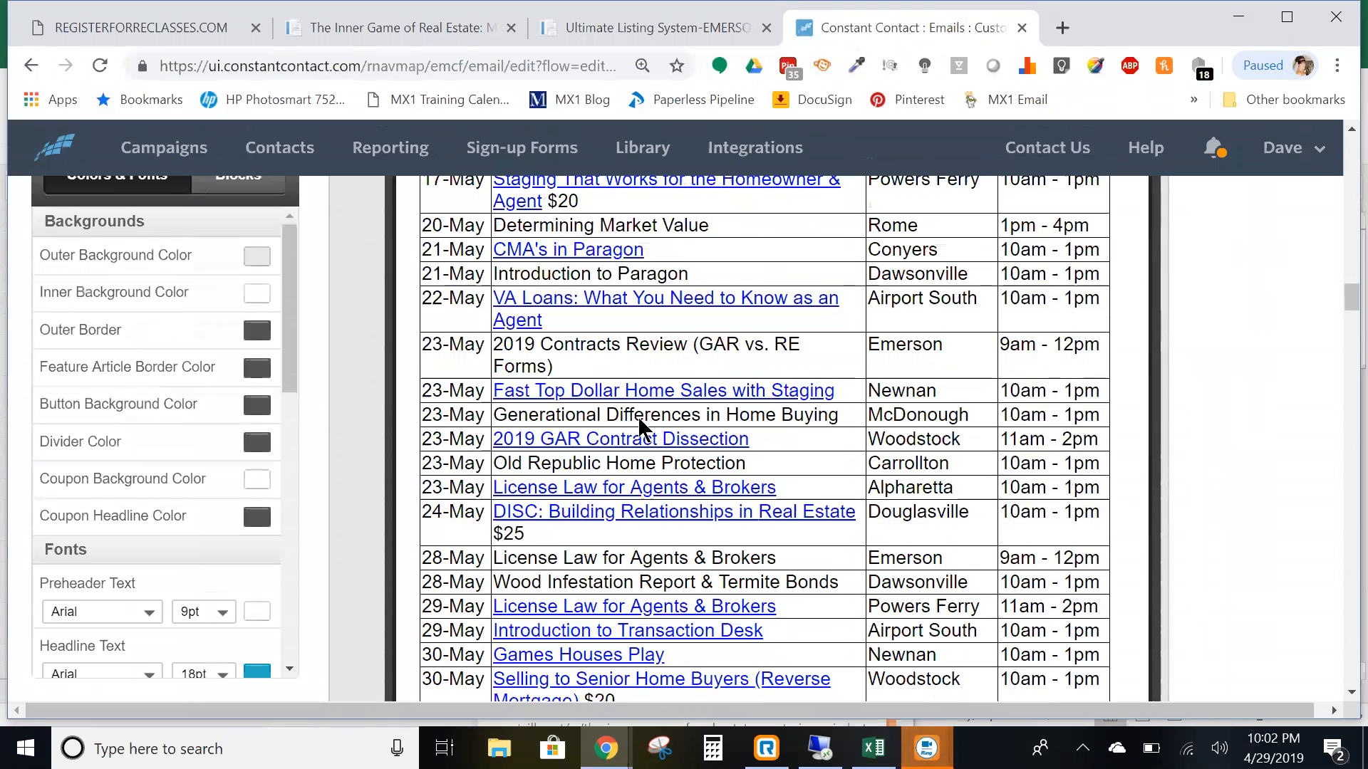
pyautogui.scroll(2, 583, 355)
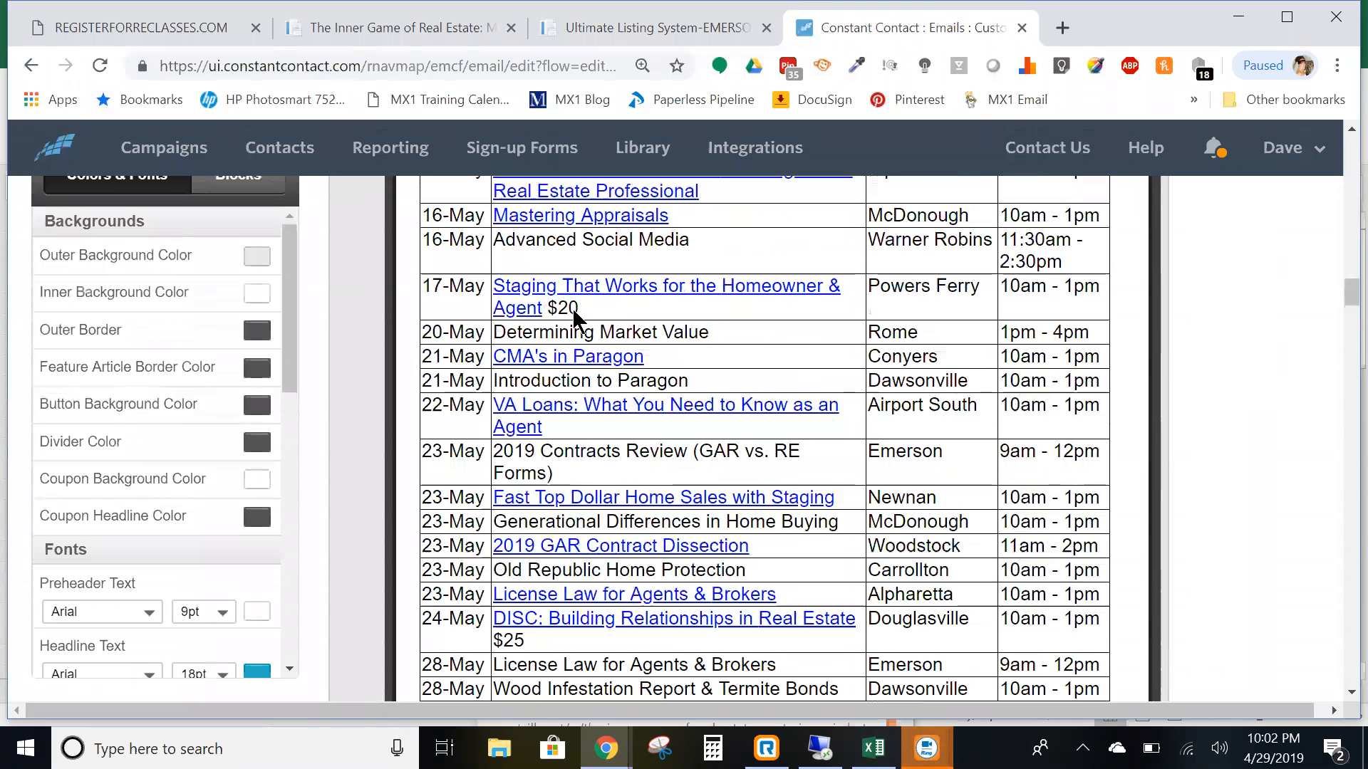
pyautogui.scroll(-3, 712, 441)
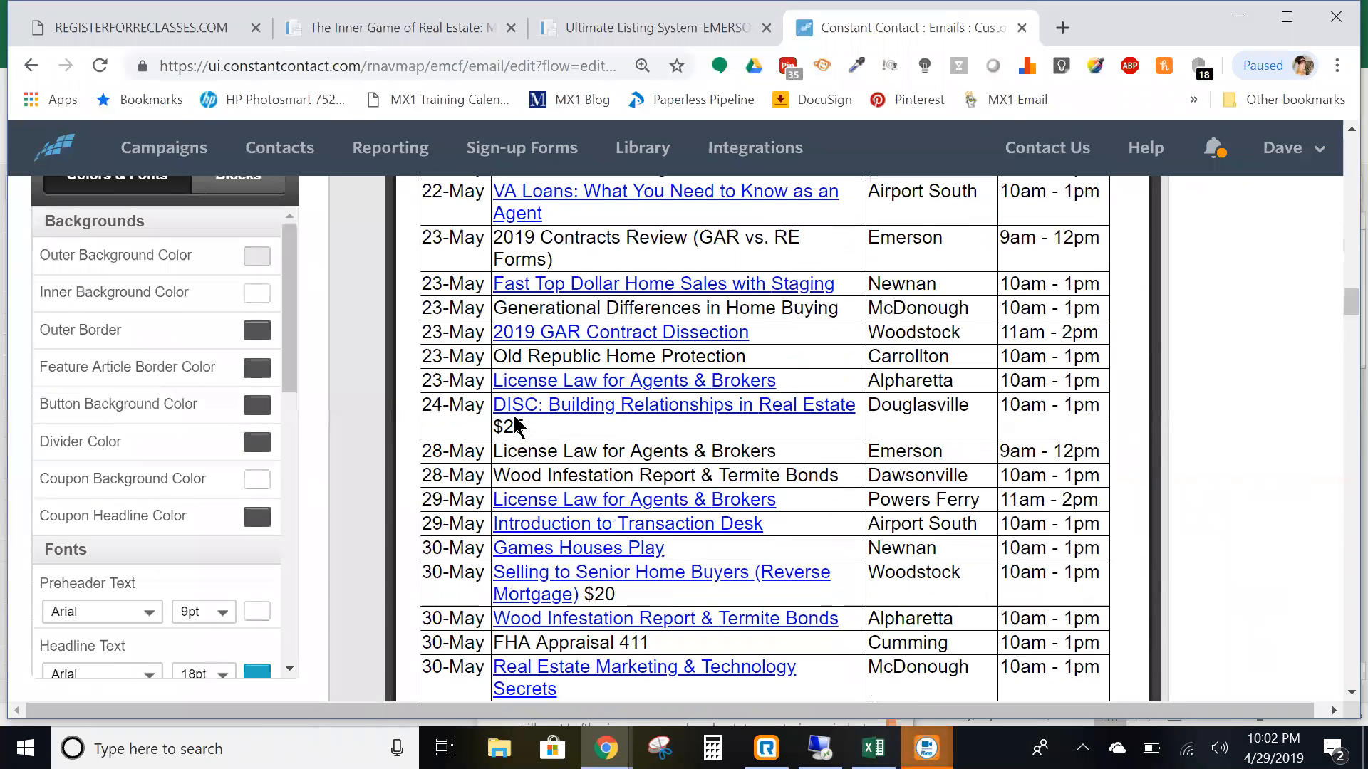
pyautogui.scroll(-3, 694, 472)
pyautogui.scroll(5, 695, 463)
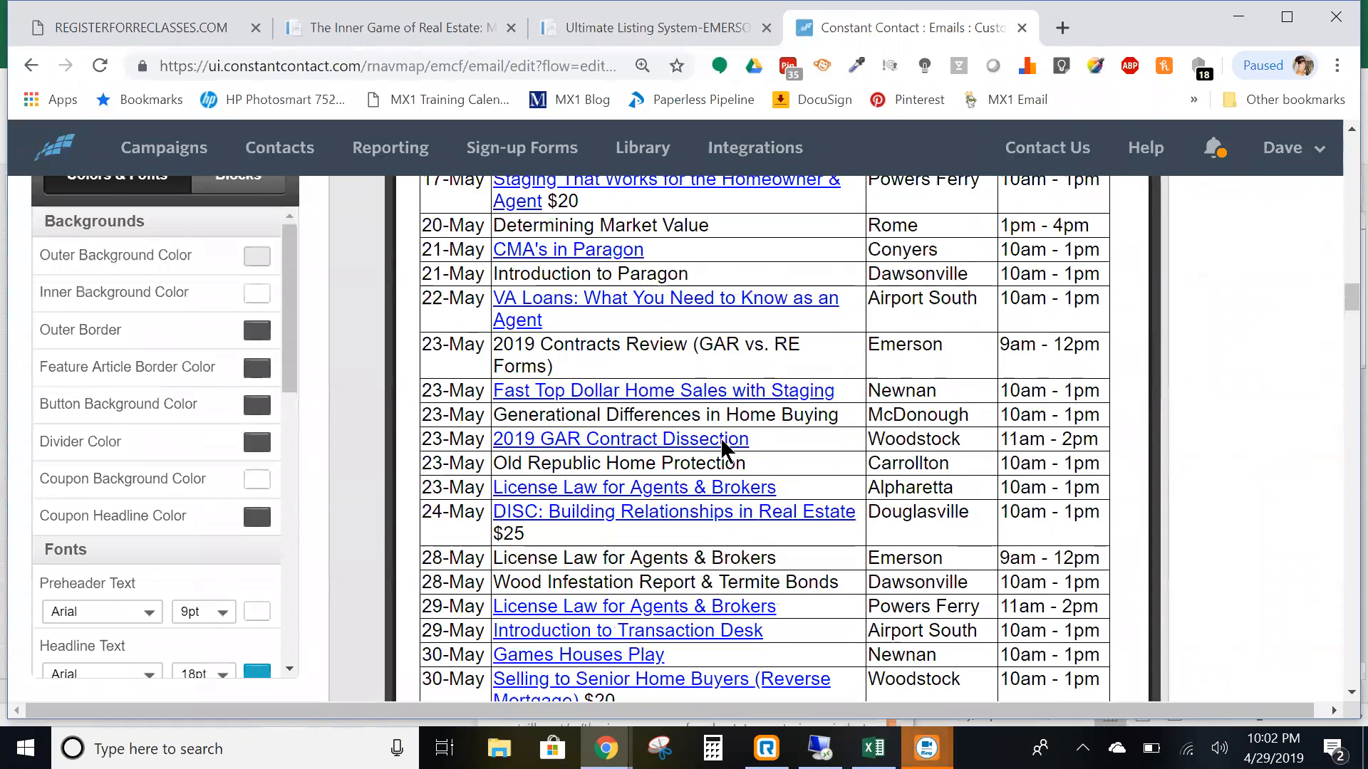
pyautogui.scroll(3, 763, 420)
pyautogui.scroll(3, 763, 420)
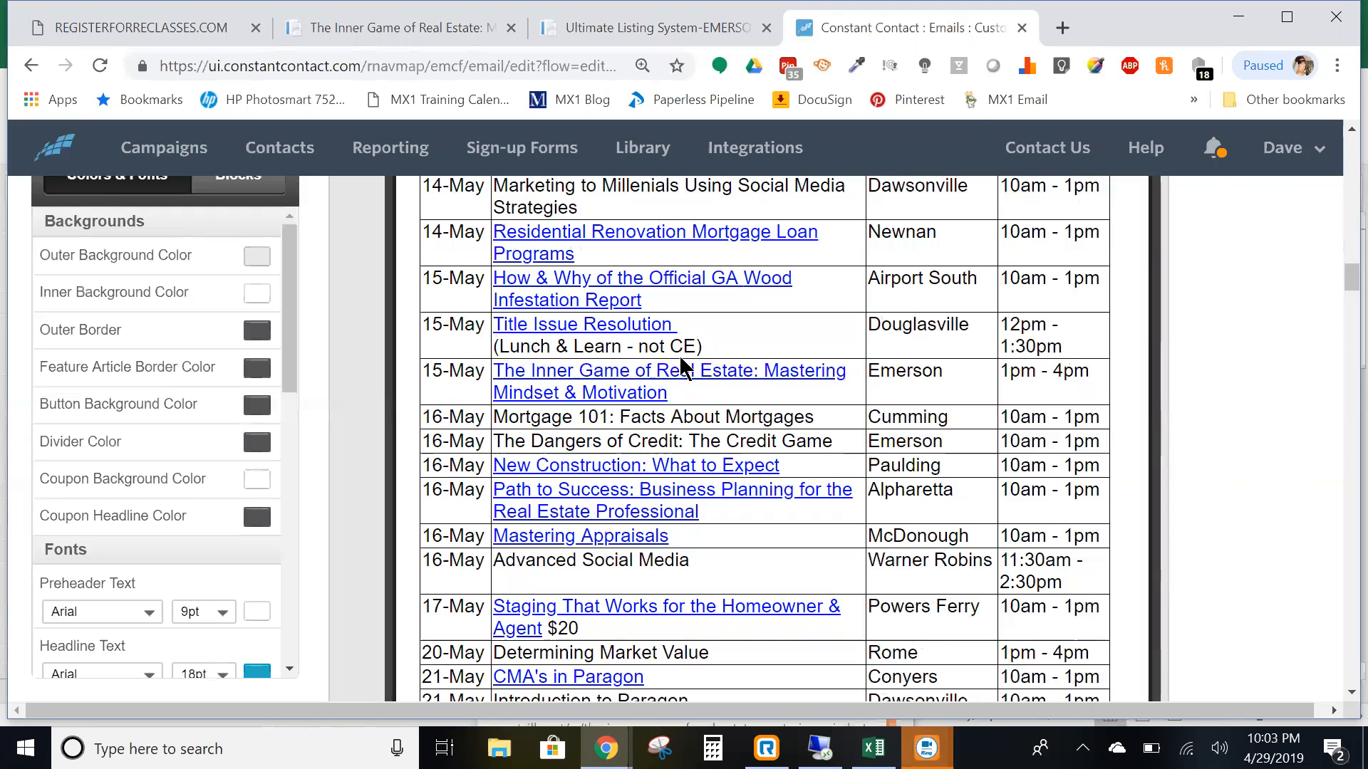
pyautogui.scroll(-15, 768, 381)
pyautogui.scroll(8, 724, 376)
pyautogui.scroll(-2, 891, 584)
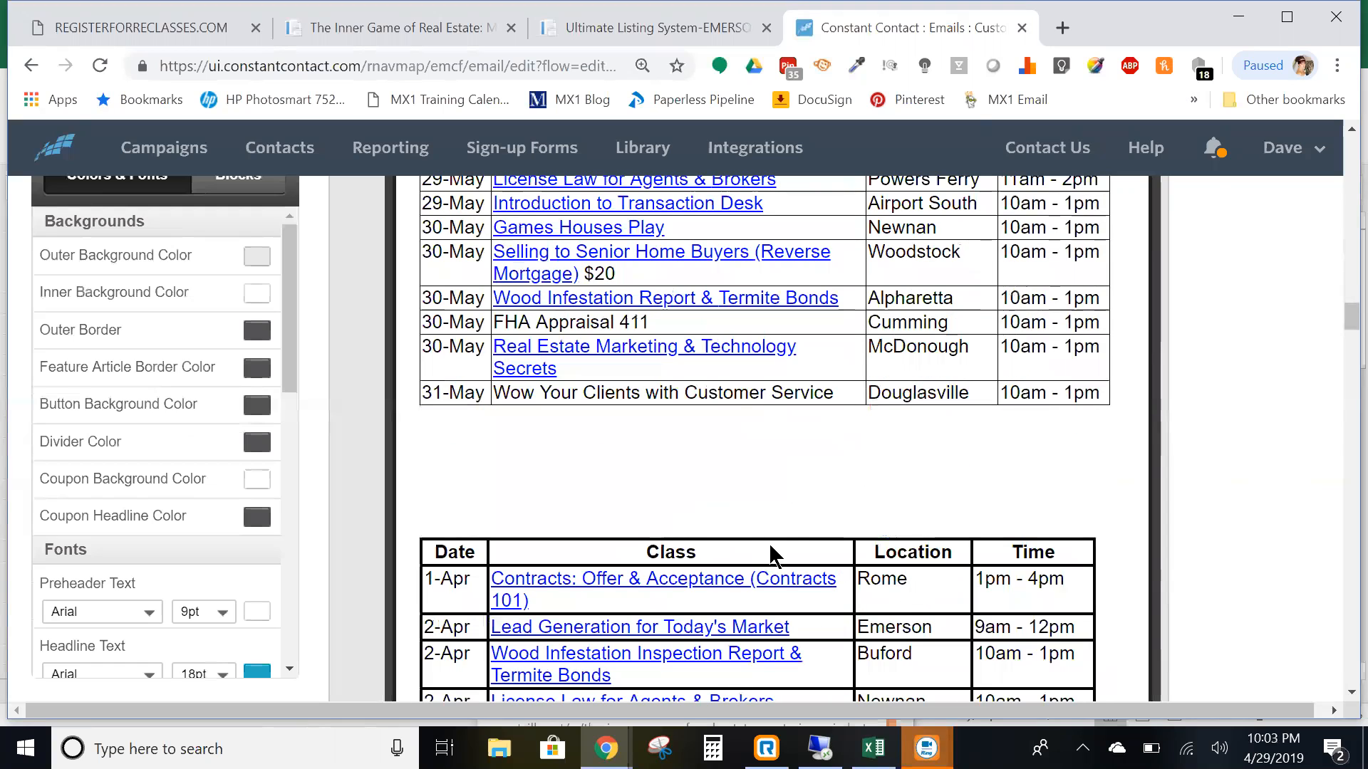
# - Delete the old April class table and remove the blank lines it left behind
pyautogui.click(1006, 471)
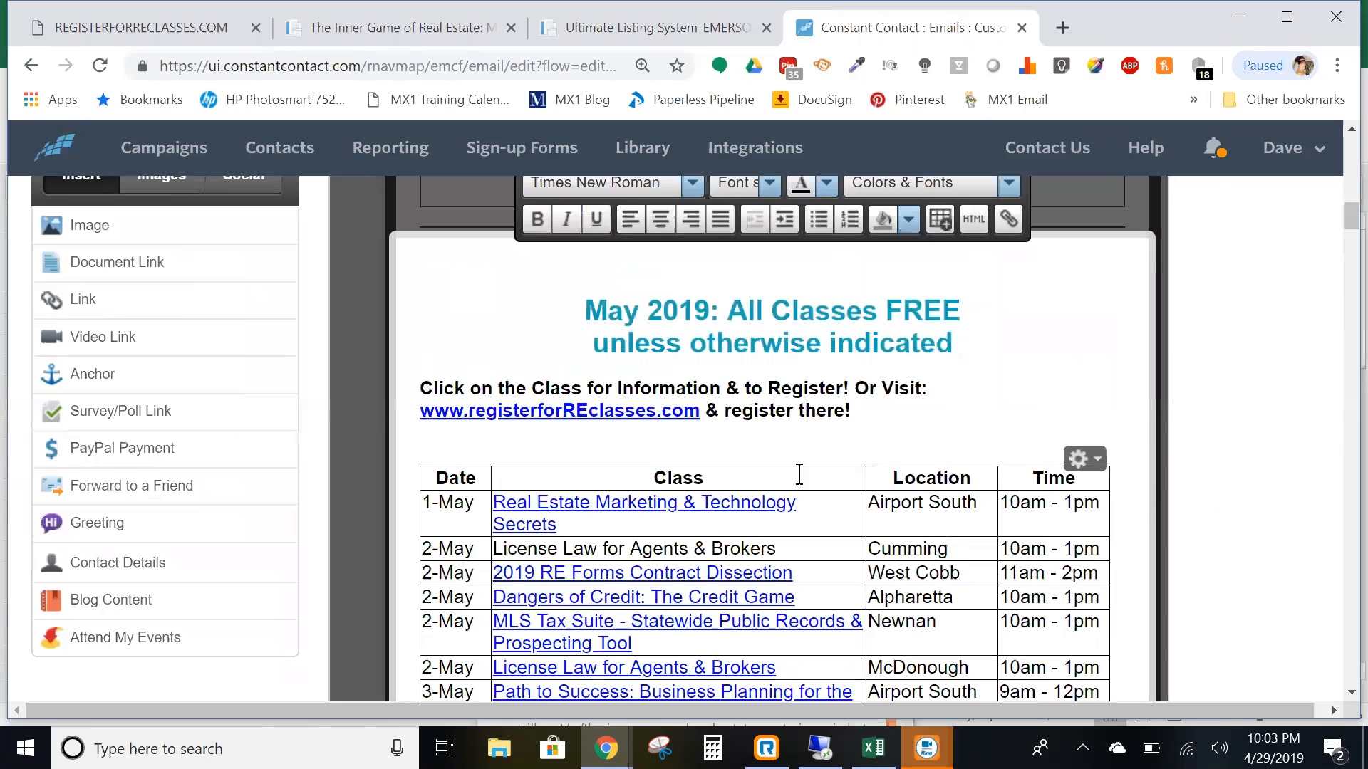
pyautogui.scroll(-10, 799, 470)
pyautogui.scroll(-15, 798, 463)
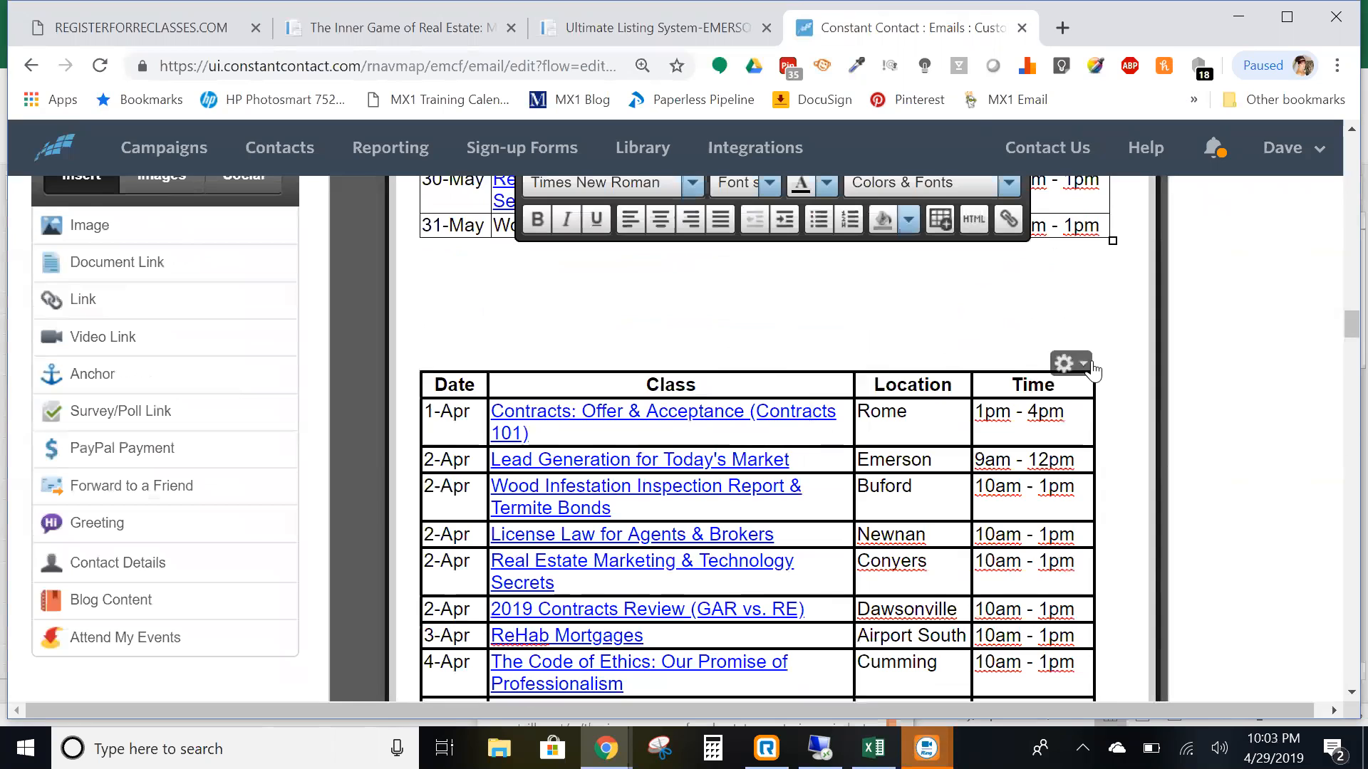
pyautogui.click(1083, 366)
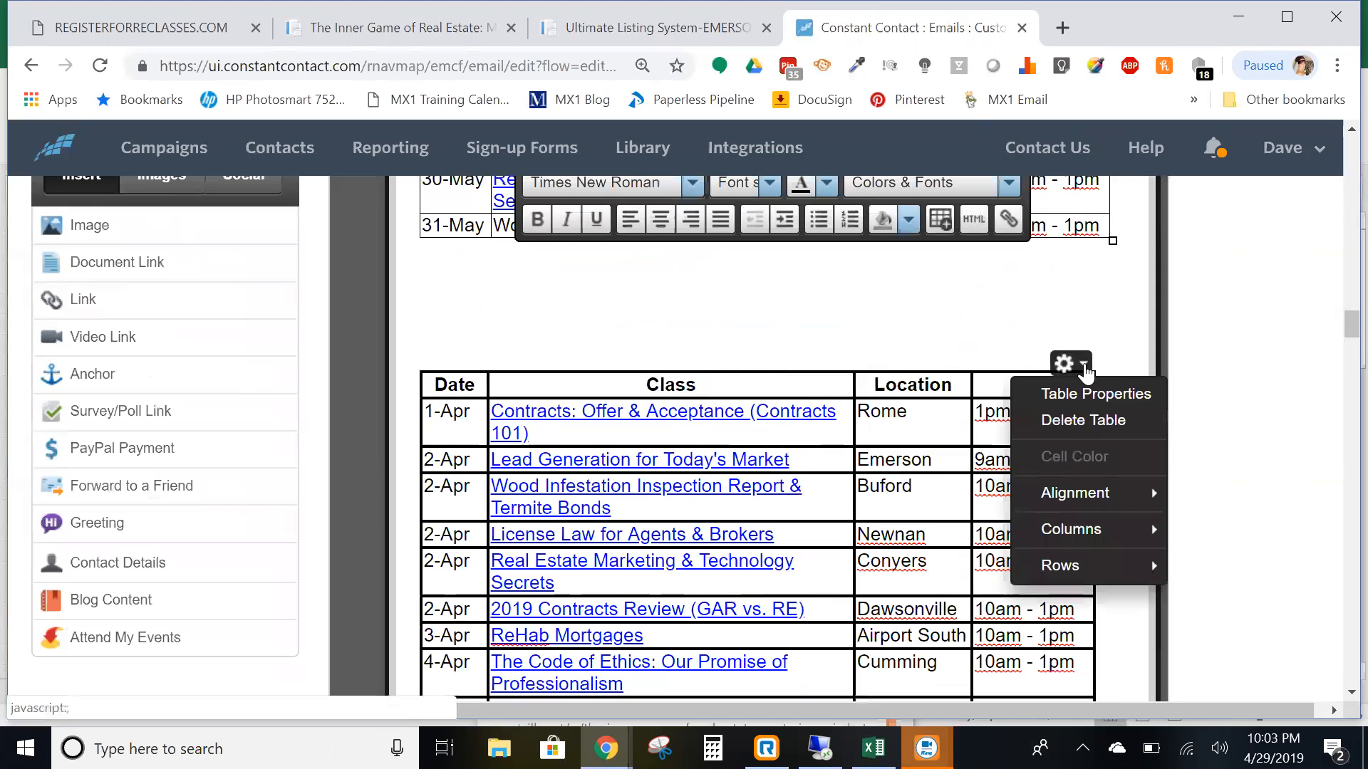
pyautogui.click(1082, 420)
pyautogui.click(816, 323)
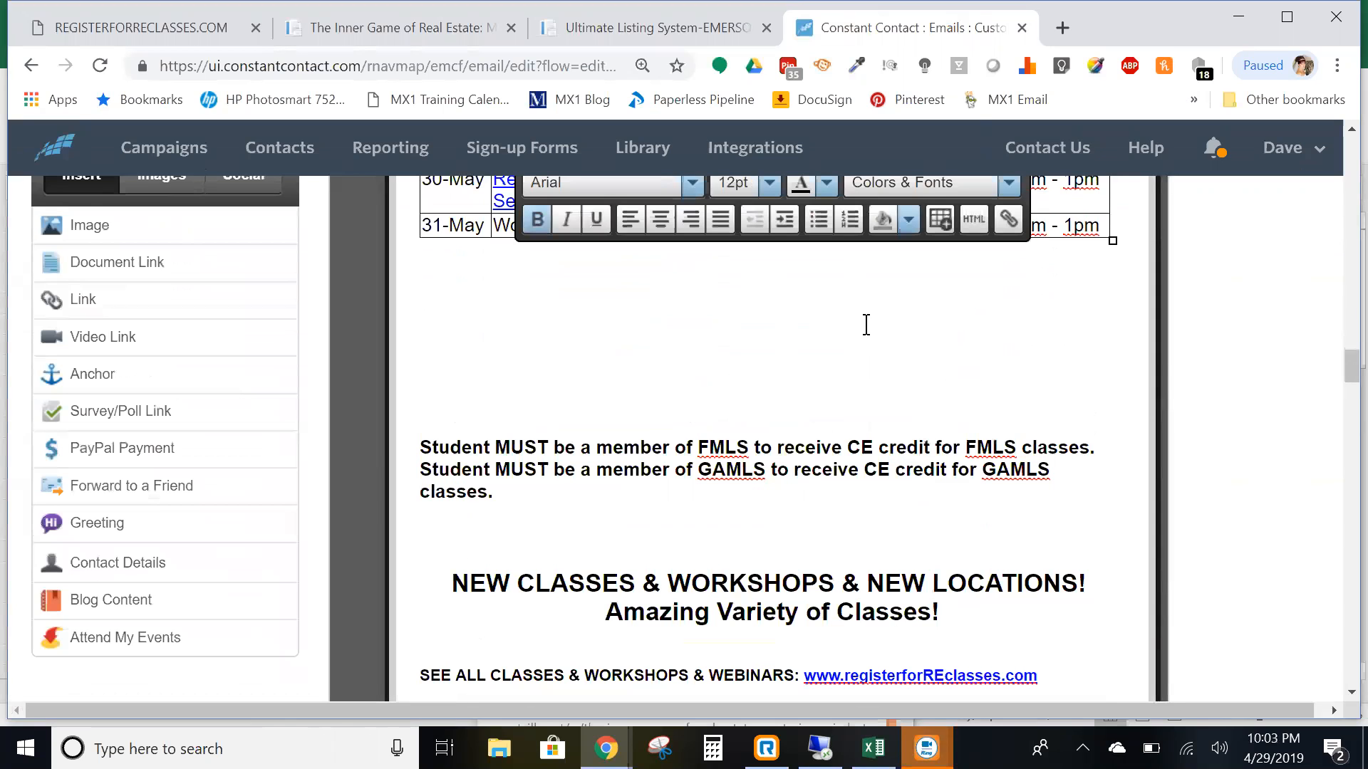
pyautogui.press('Delete')
pyautogui.press('Delete')
pyautogui.press('Delete')
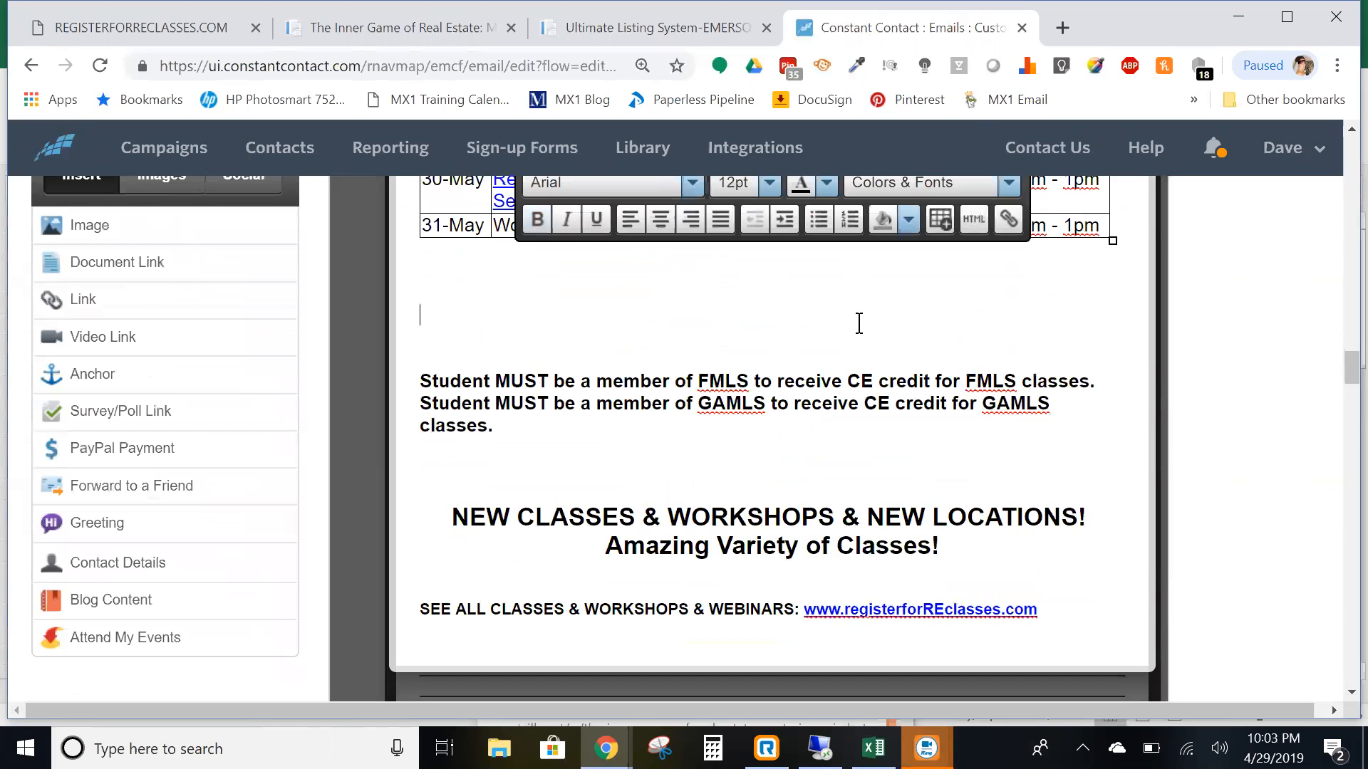
pyautogui.press('Delete')
pyautogui.press('Delete')
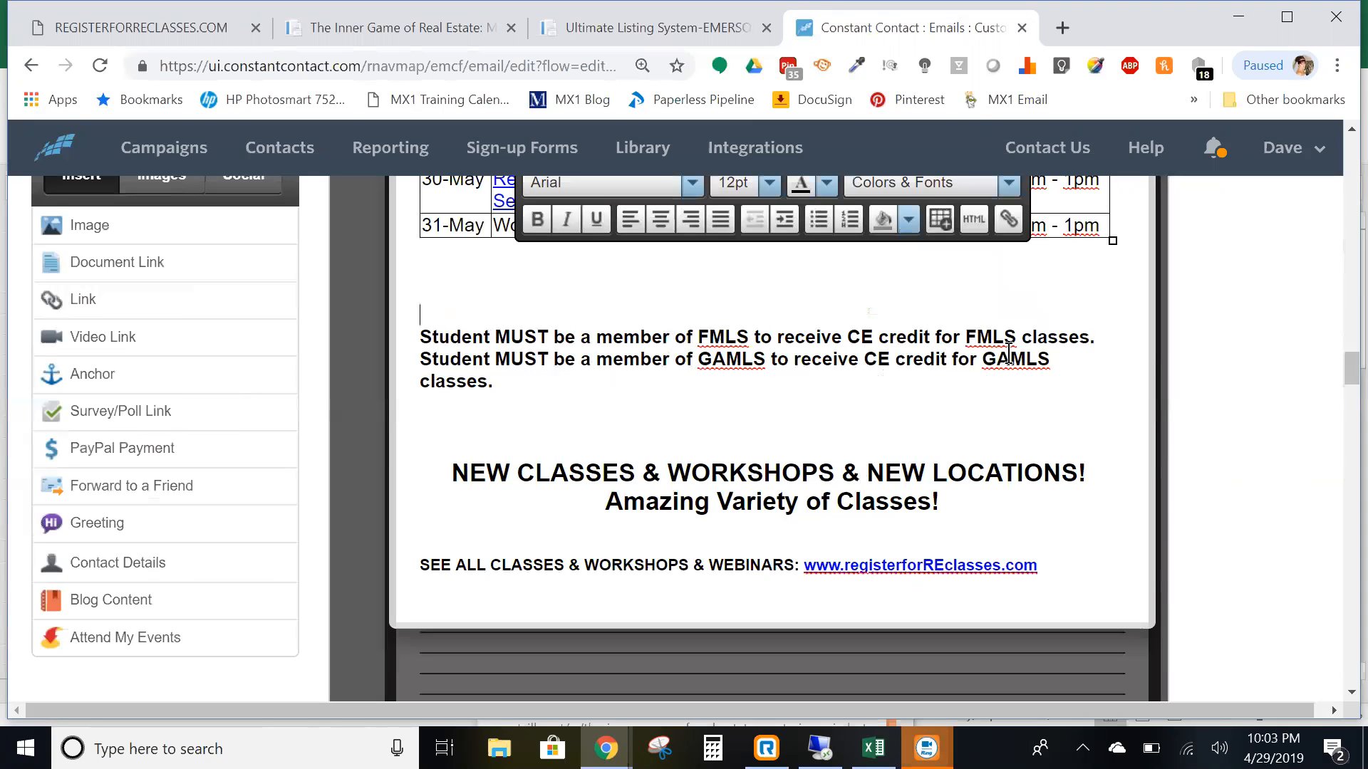
pyautogui.scroll(15, 878, 496)
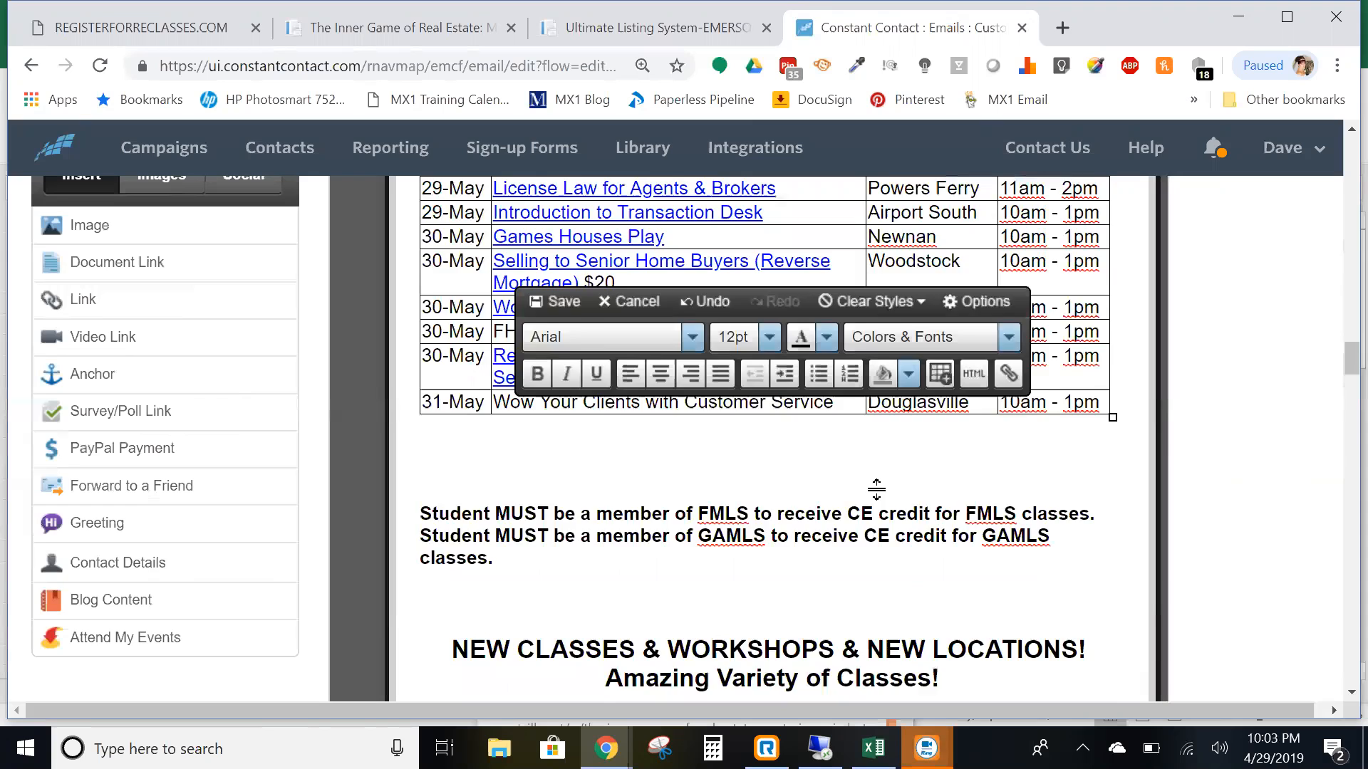
# - Exit editing on the class schedule block and review the email down to the office locations
pyautogui.scroll(-6, 688, 404)
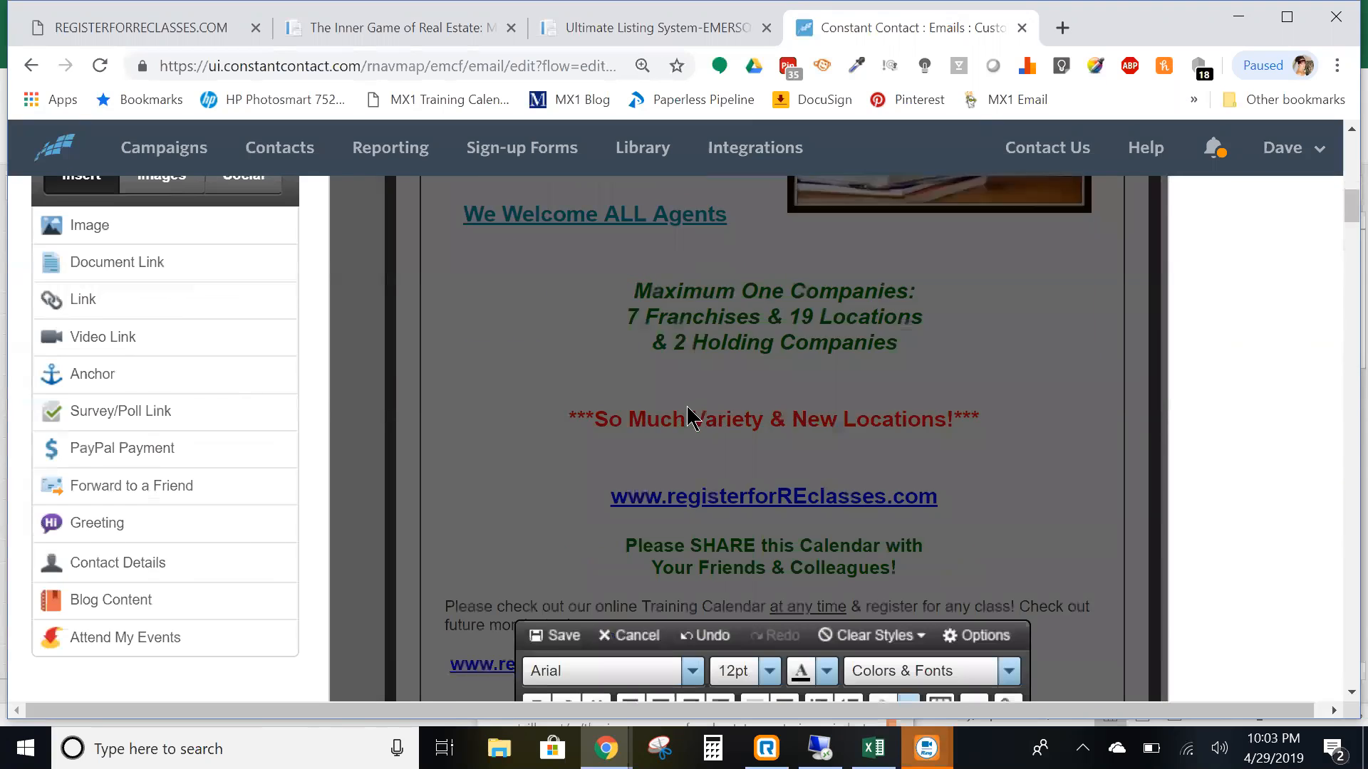
pyautogui.click(1334, 626)
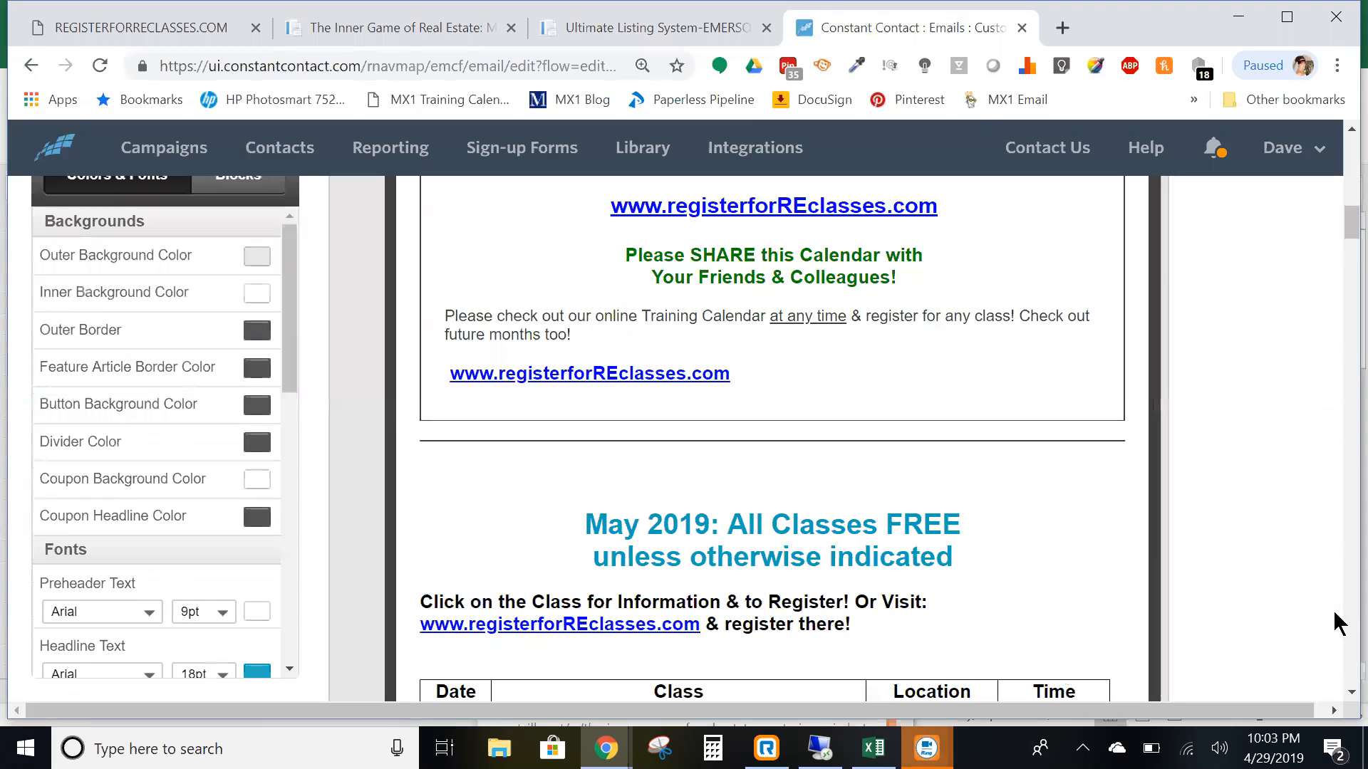
pyautogui.scroll(-2, 727, 475)
pyautogui.scroll(-20, 724, 468)
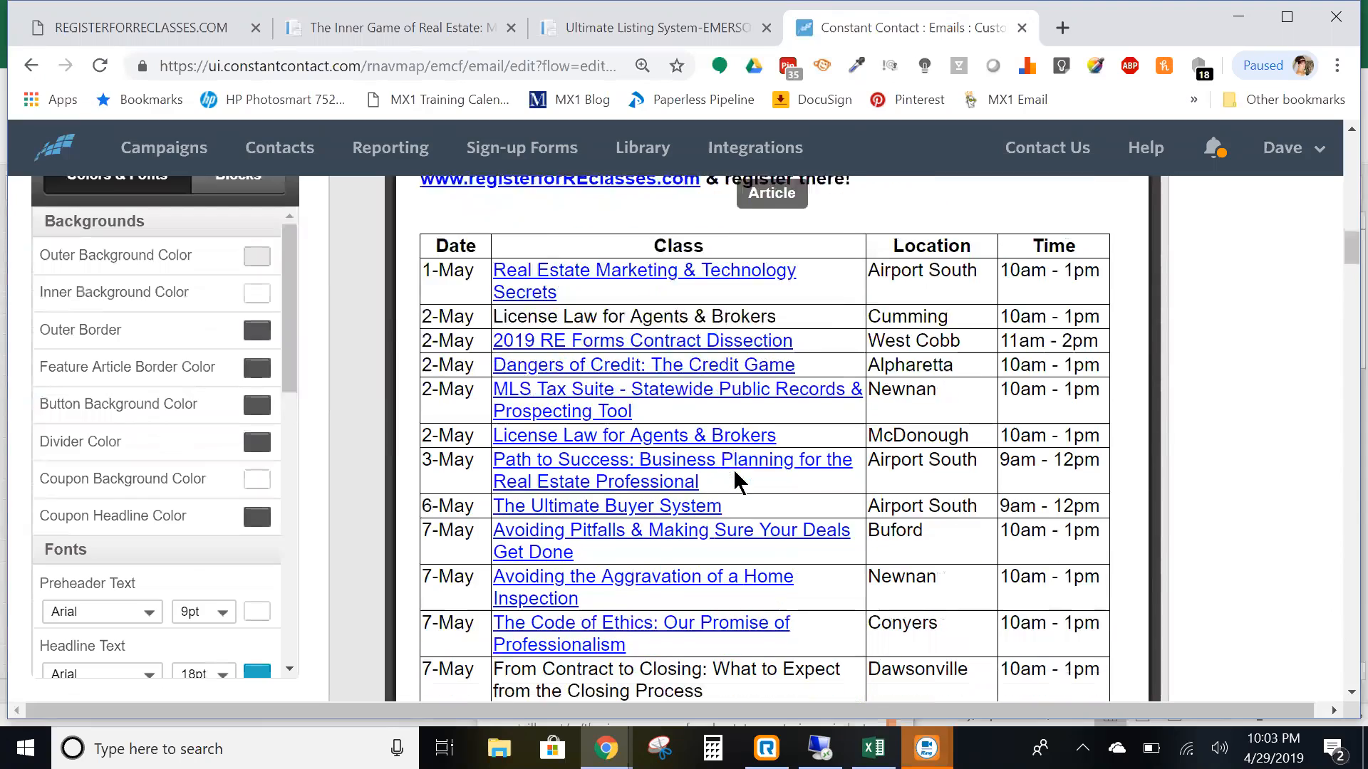
pyautogui.scroll(-7, 772, 484)
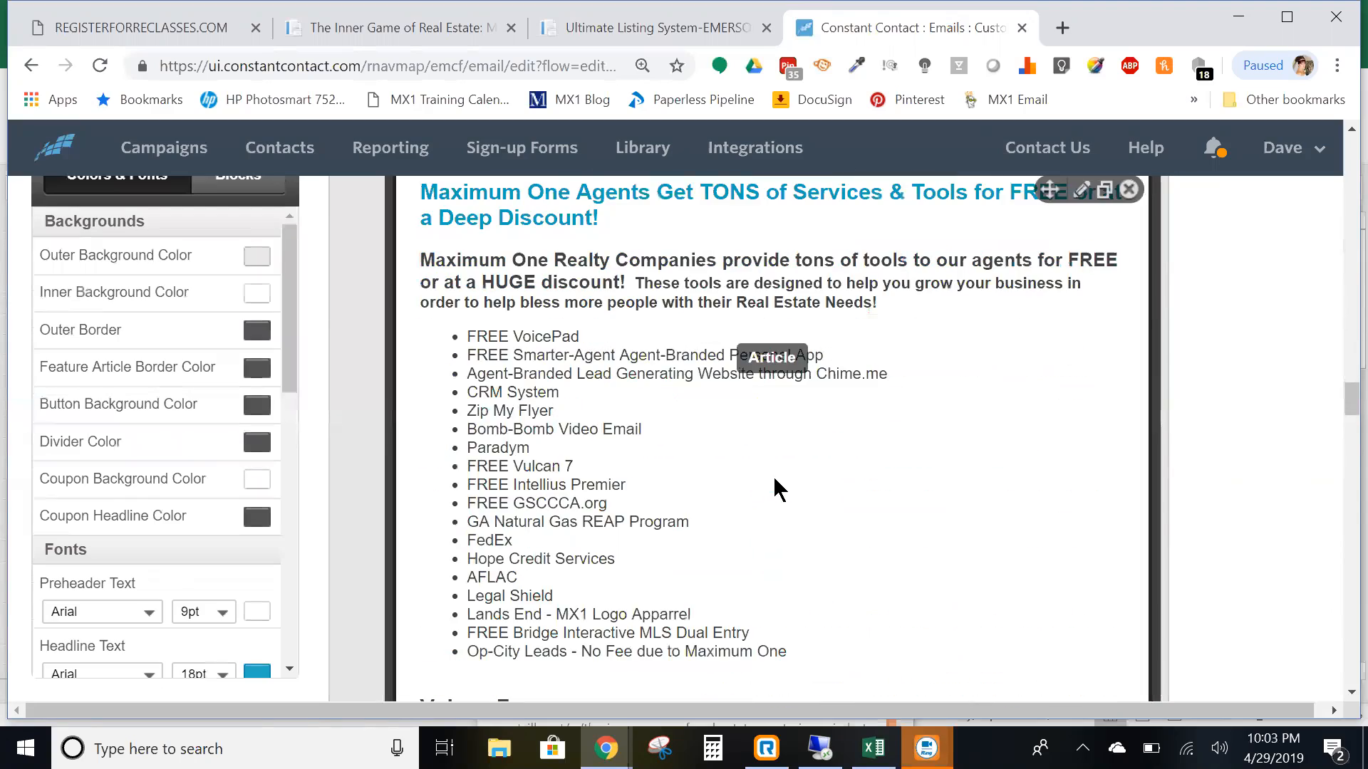
pyautogui.scroll(3, 775, 488)
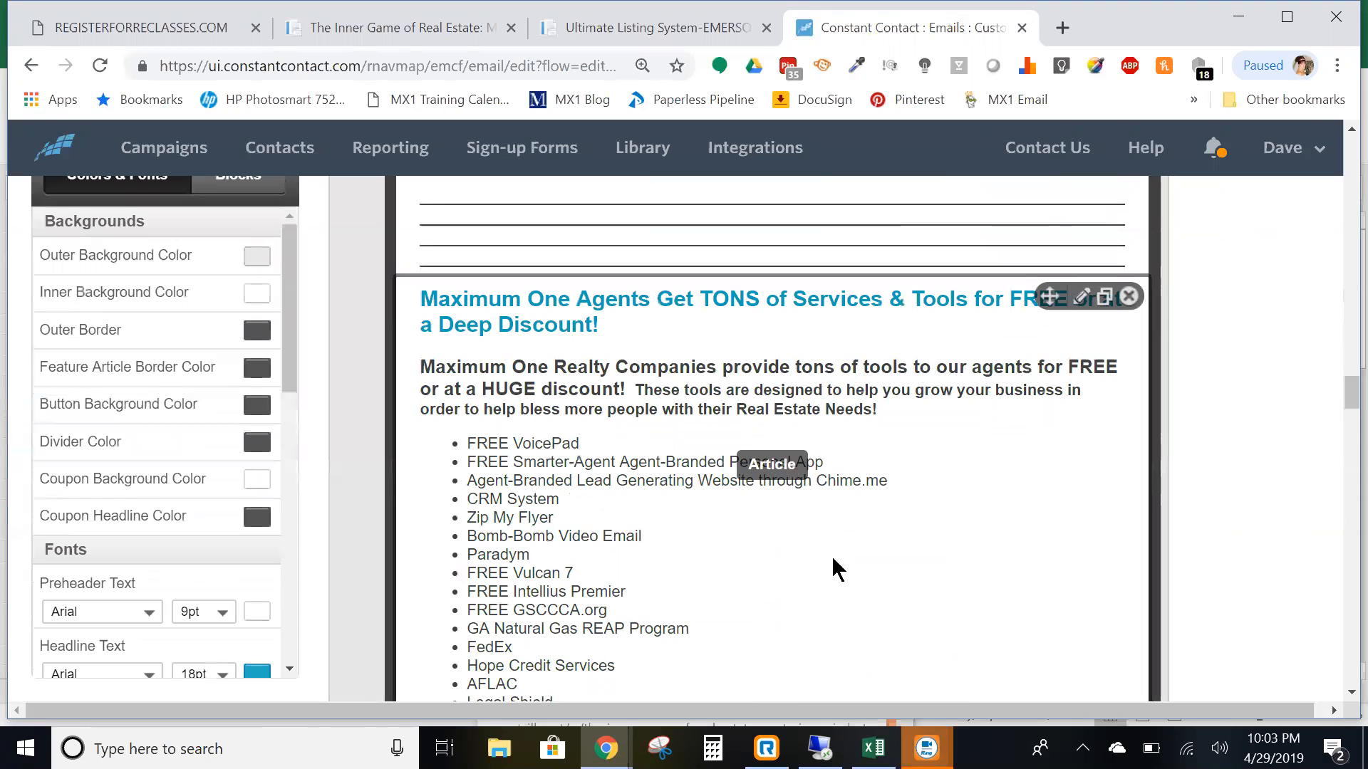
pyautogui.scroll(-3, 871, 478)
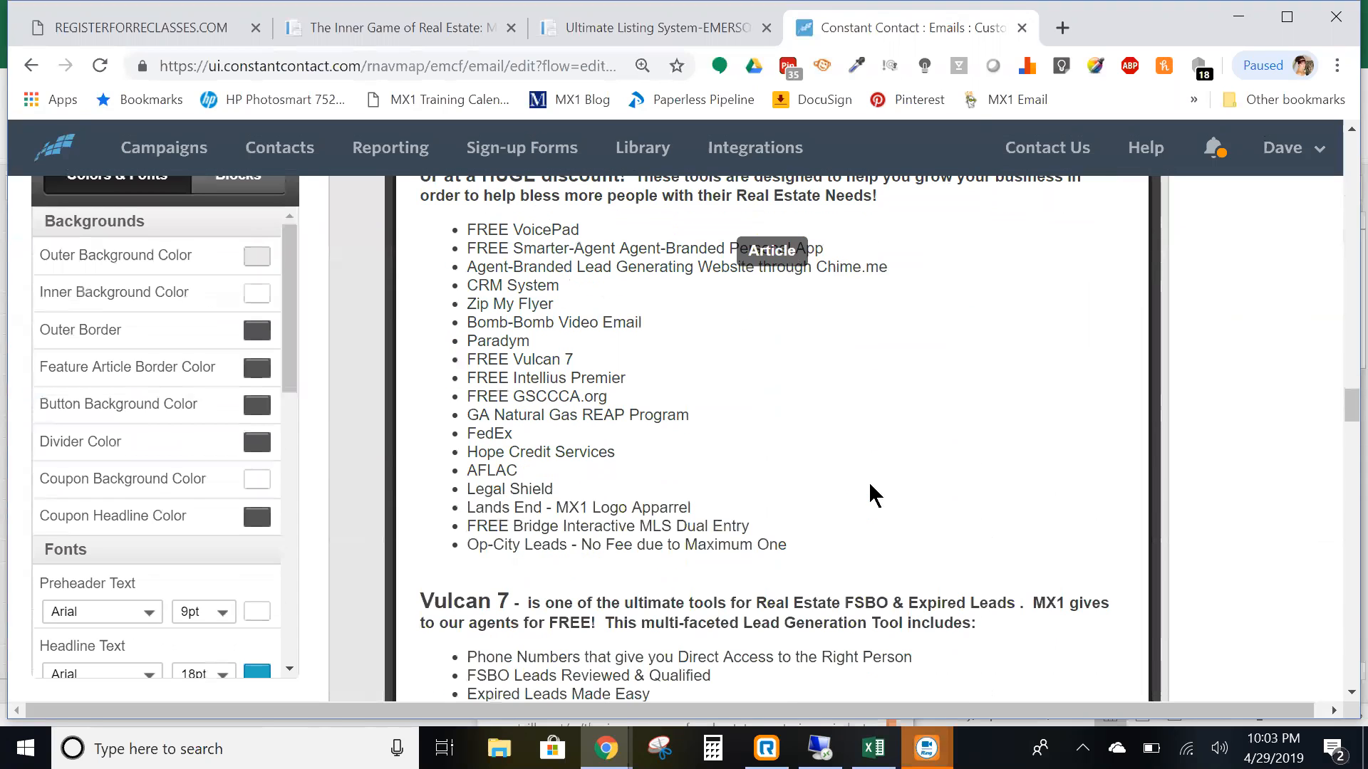
pyautogui.scroll(-20, 848, 423)
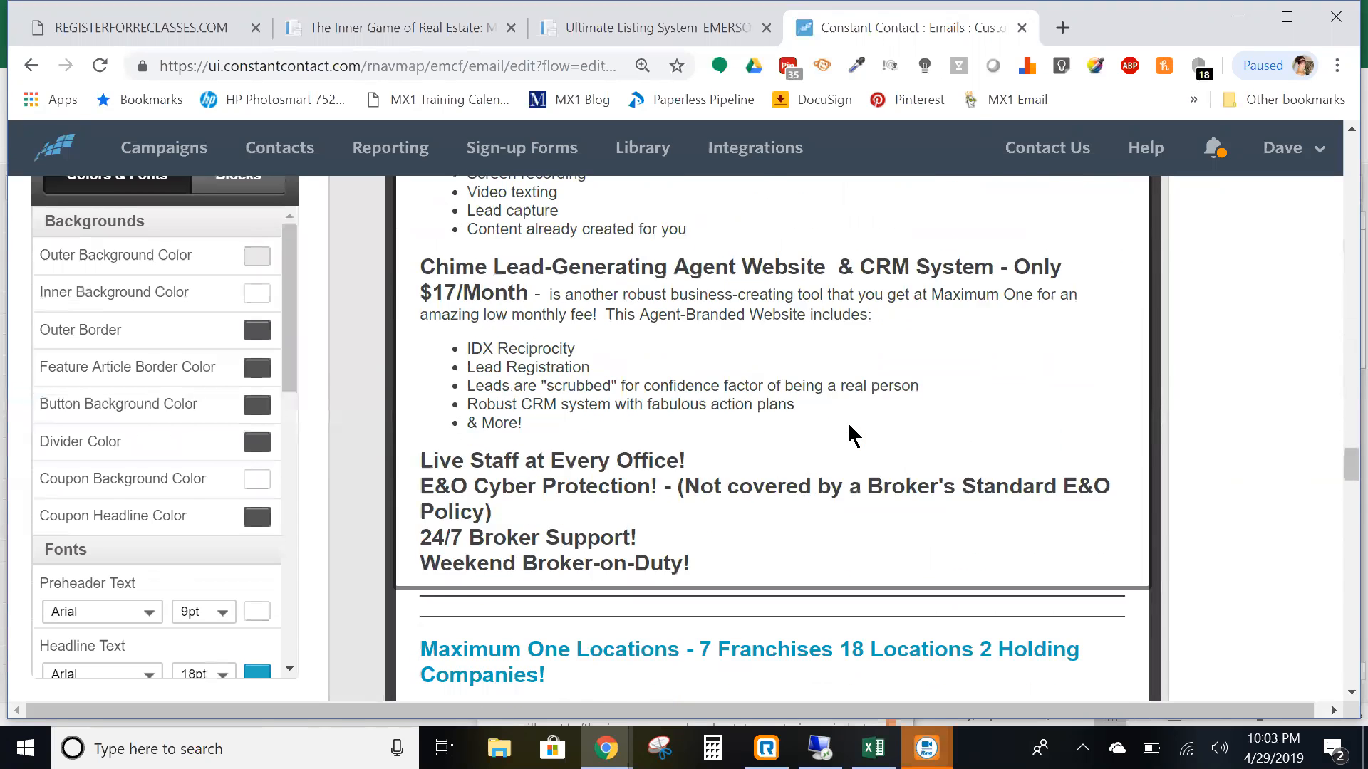
pyautogui.scroll(-3, 848, 424)
pyautogui.scroll(5, 841, 428)
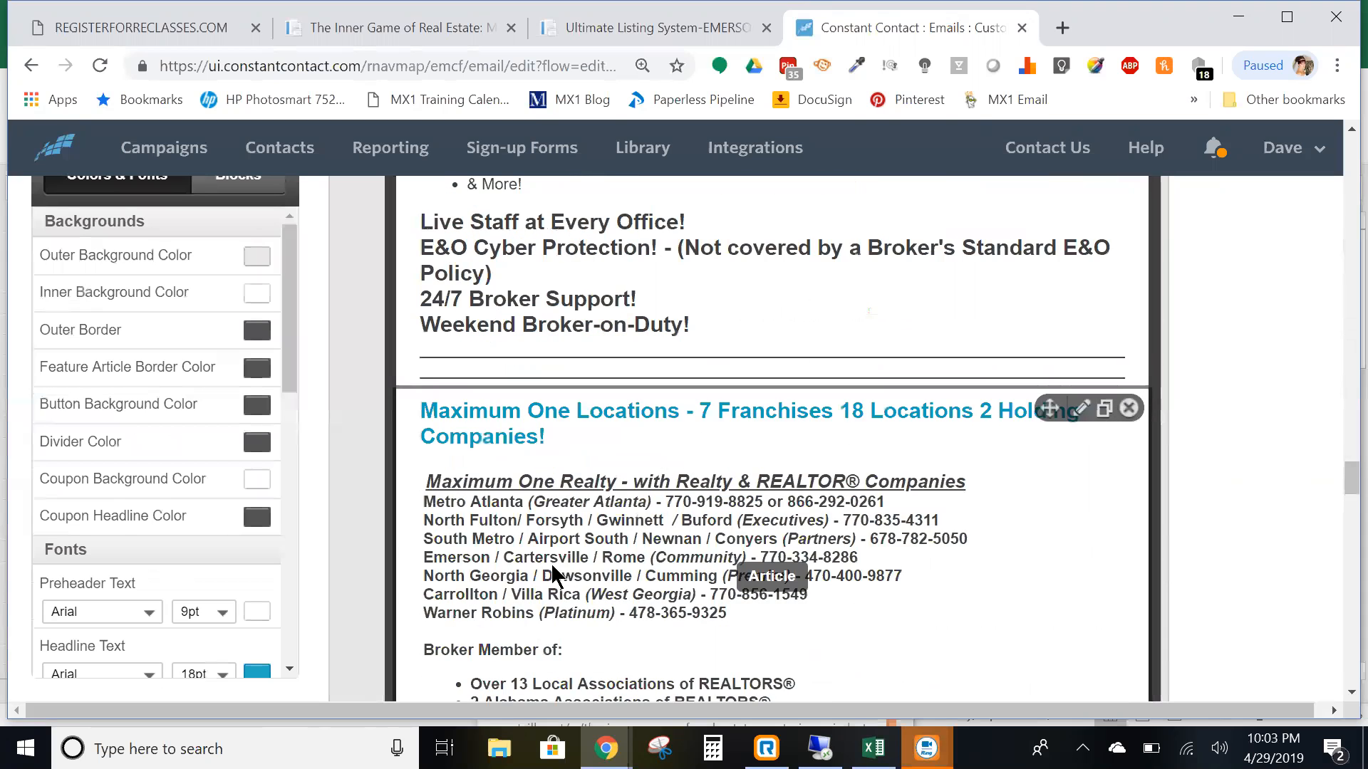
pyautogui.scroll(-7, 557, 547)
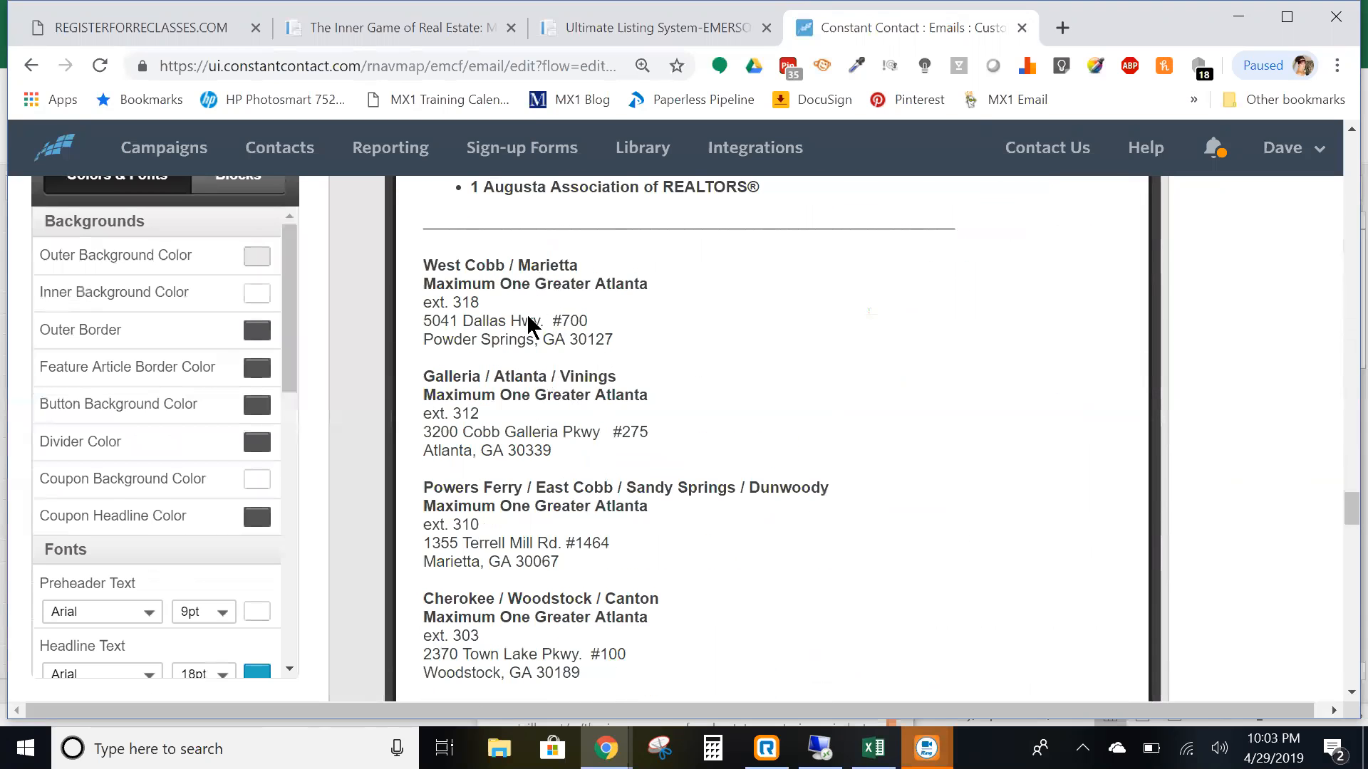
# - Delete the Galleria / Atlanta / Vinings address and its blank lines from the office locations block
pyautogui.scroll(-10, 651, 469)
pyautogui.scroll(6, 652, 469)
pyautogui.scroll(6, 670, 434)
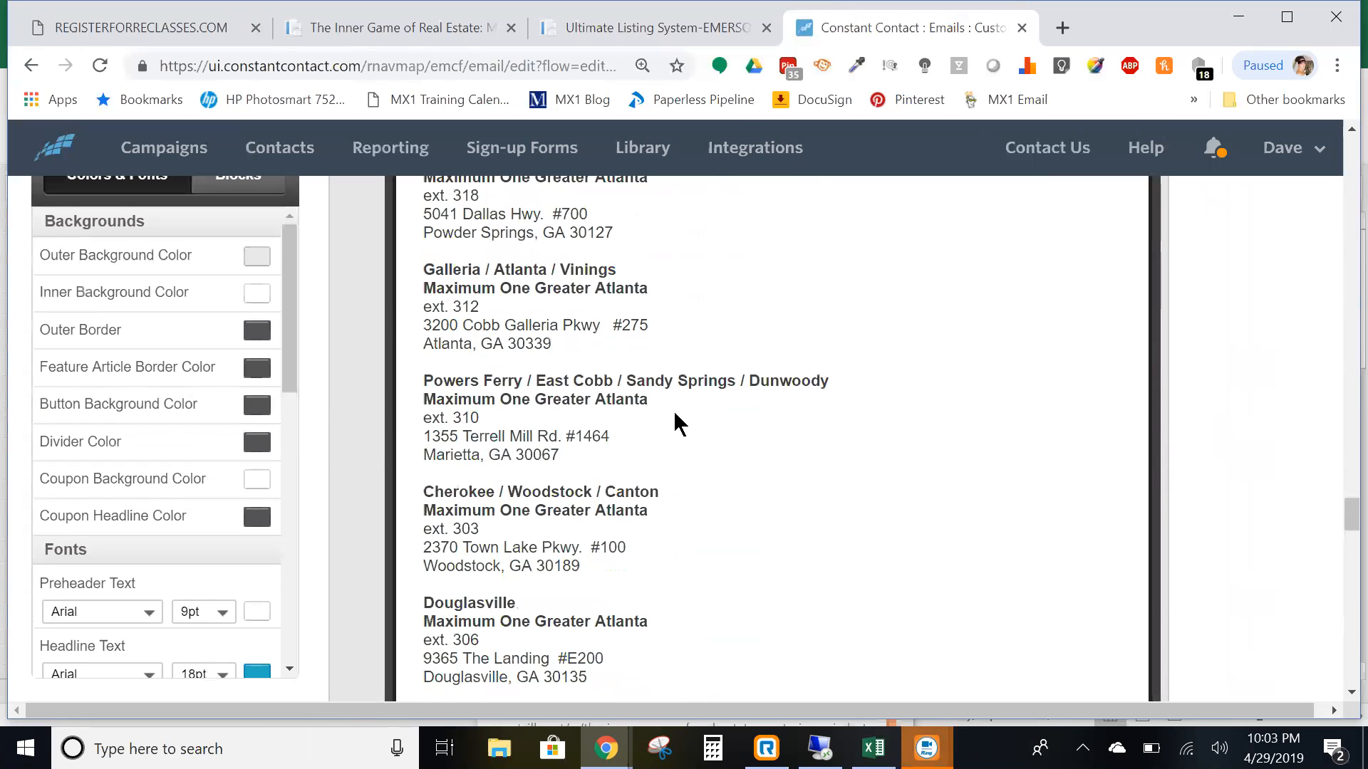
pyautogui.click(741, 448)
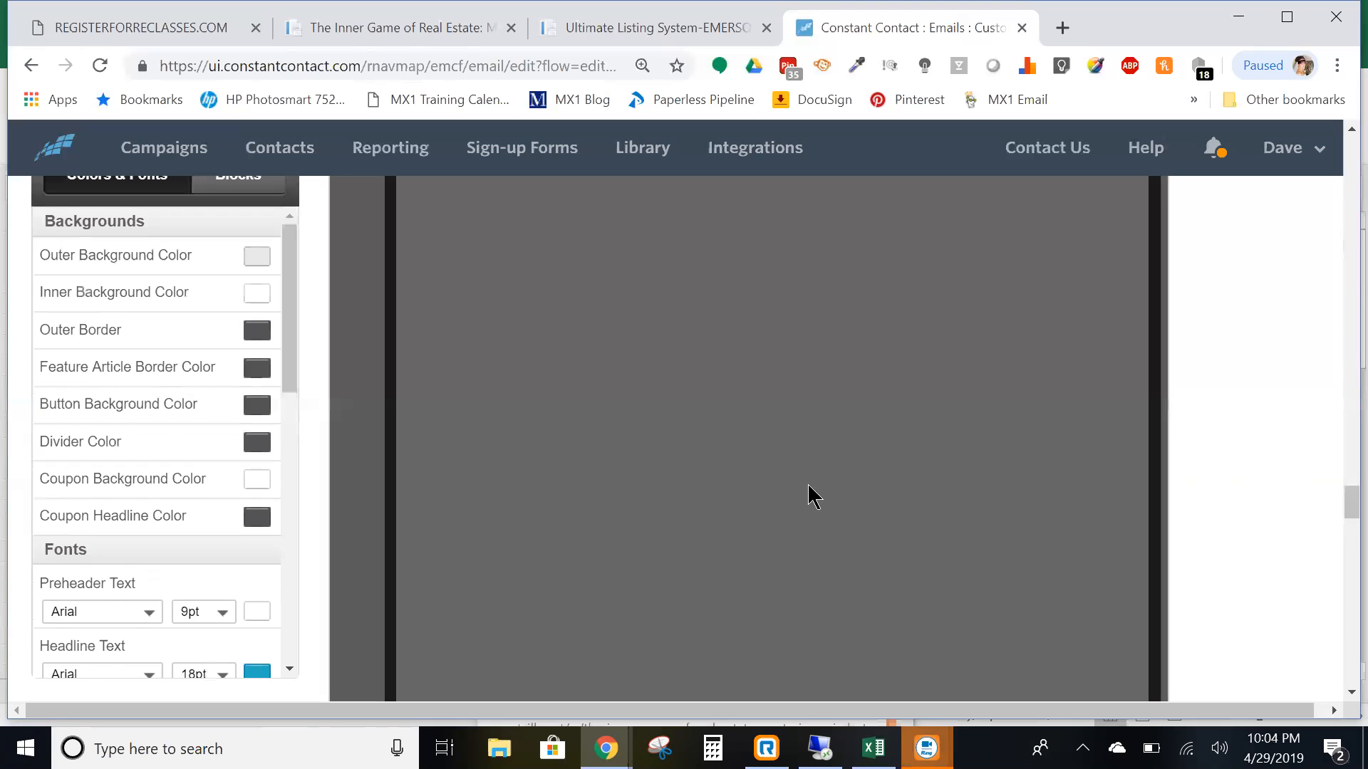
pyautogui.scroll(-3, 798, 507)
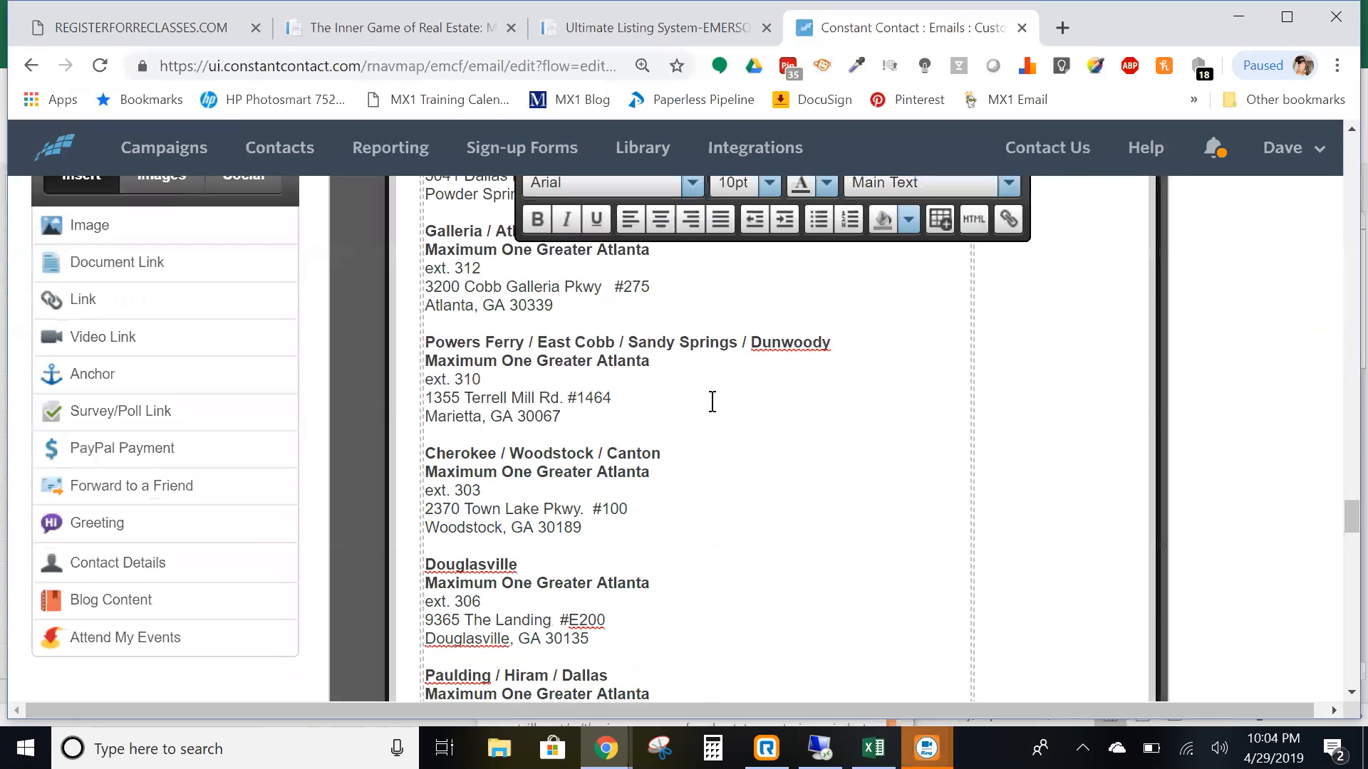
pyautogui.scroll(3, 577, 334)
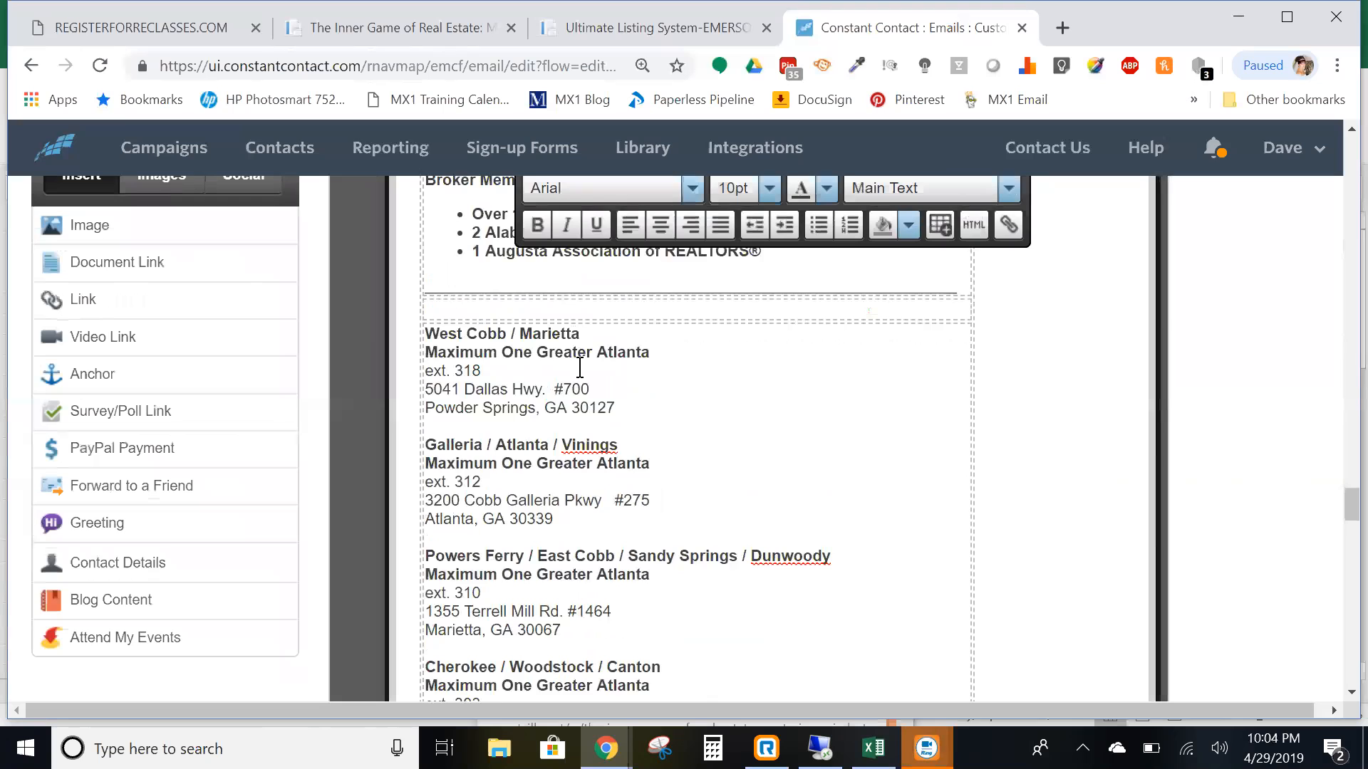
pyautogui.moveTo(553, 519); pyautogui.dragTo(430, 448)
pyautogui.press('BackSpace')
pyautogui.press('BackSpace')
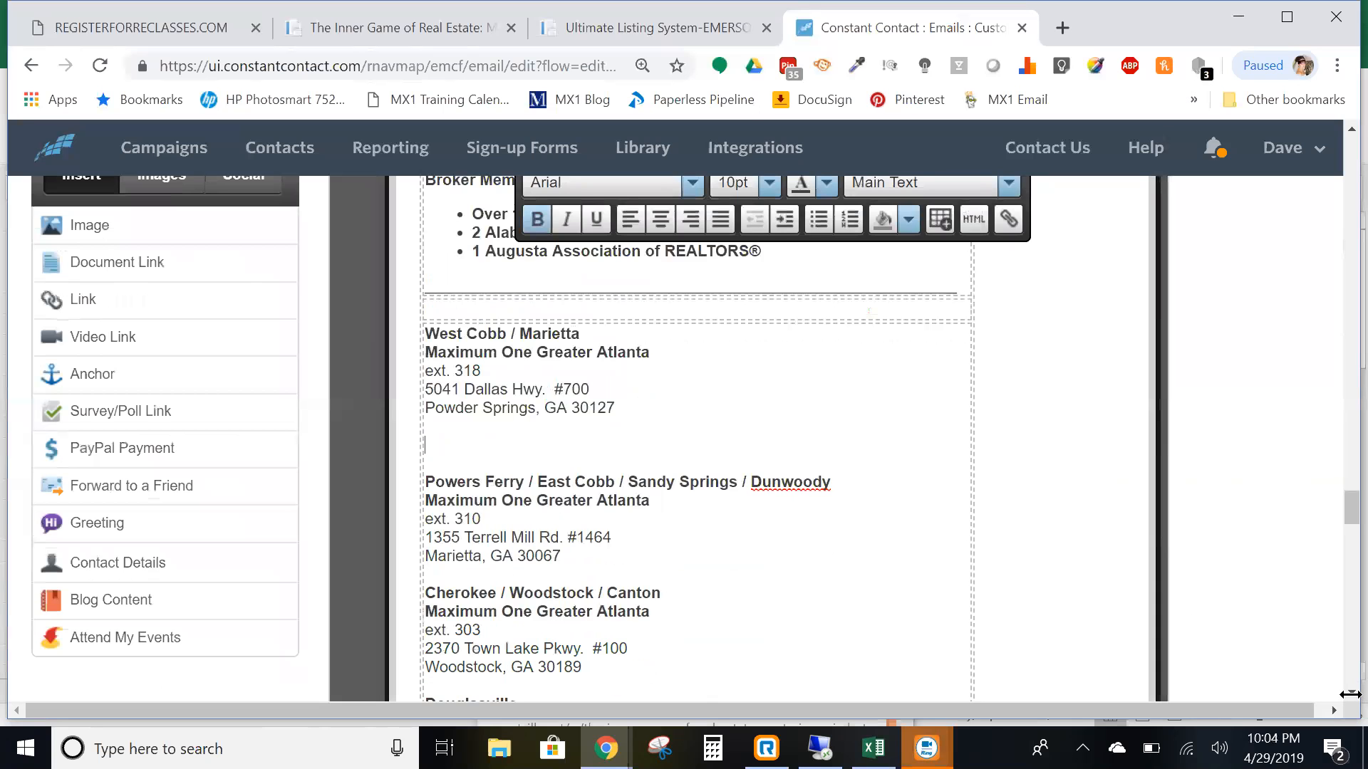
pyautogui.press('Delete')
pyautogui.press('Delete')
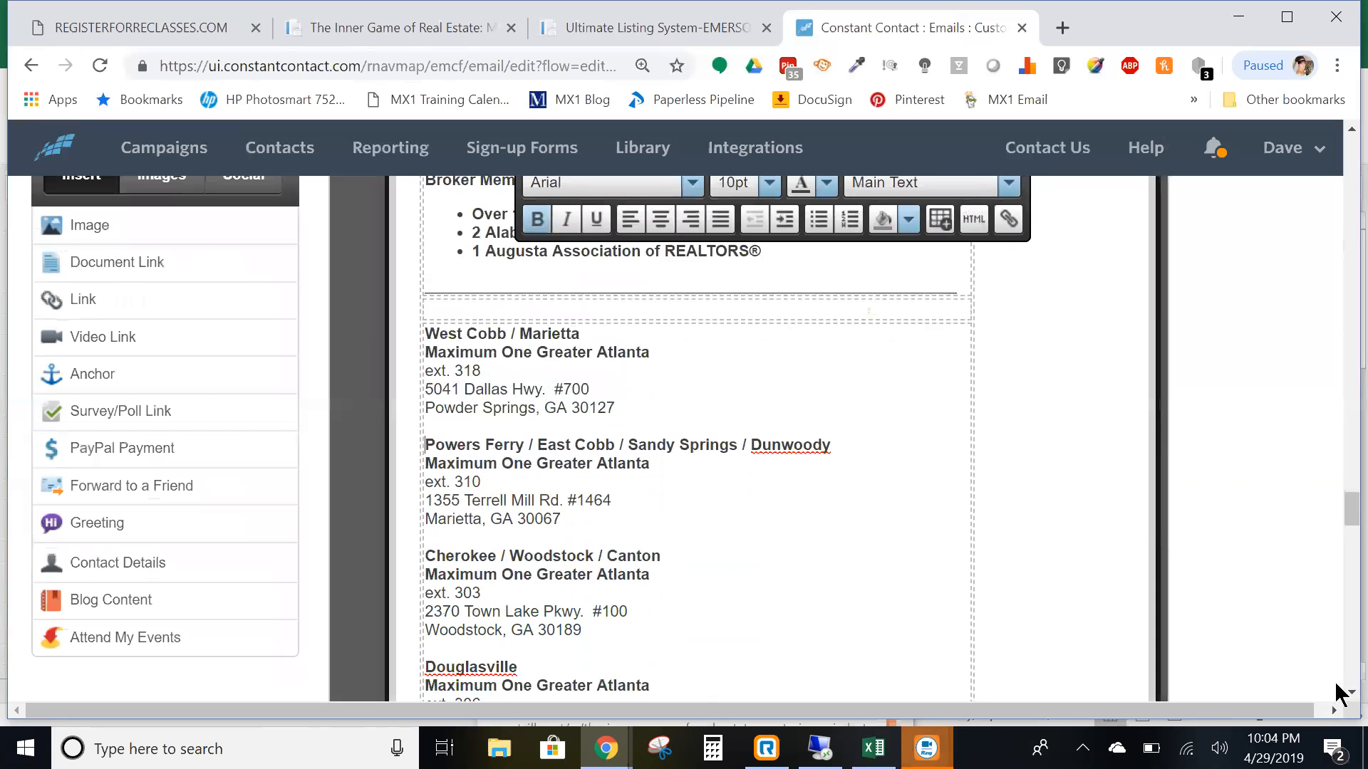
pyautogui.scroll(8, 592, 464)
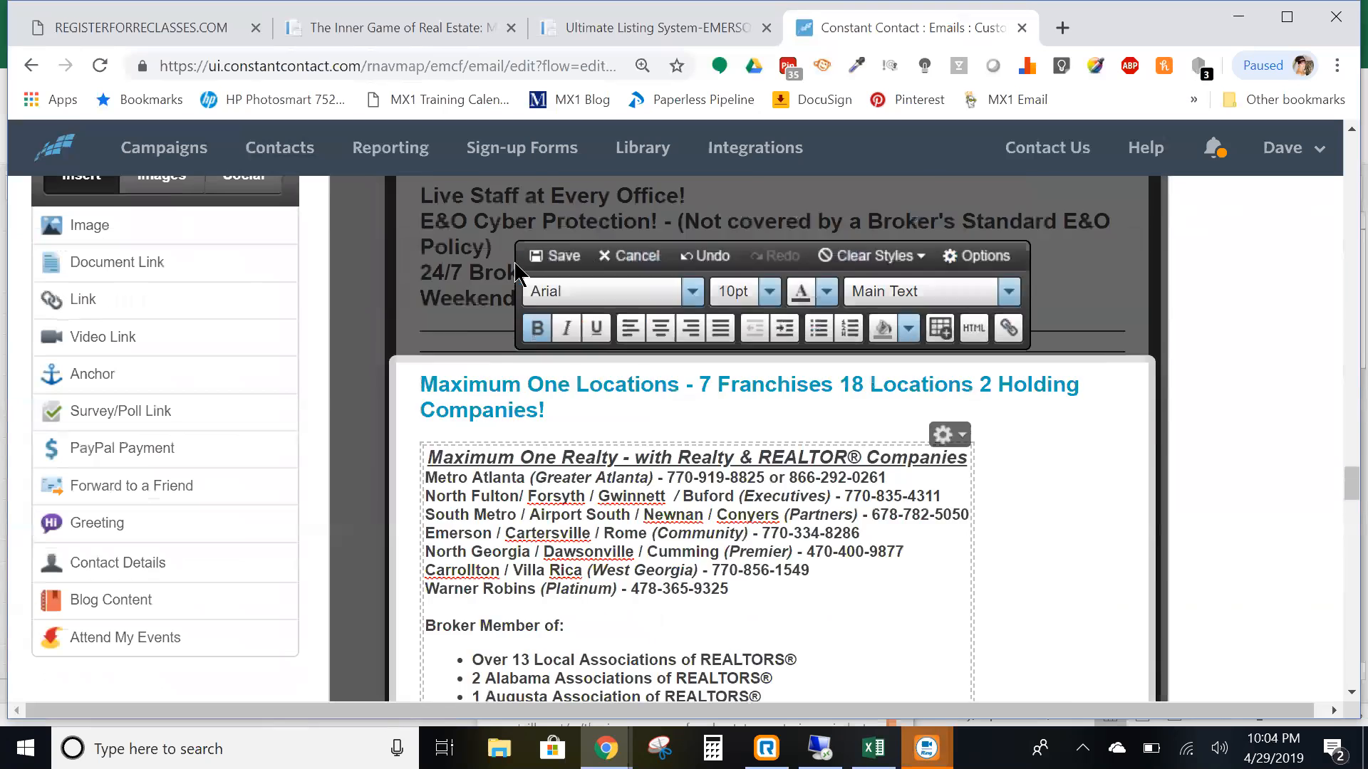
# - Save the office locations block edits and scroll back to the top of the email
pyautogui.click(570, 451)
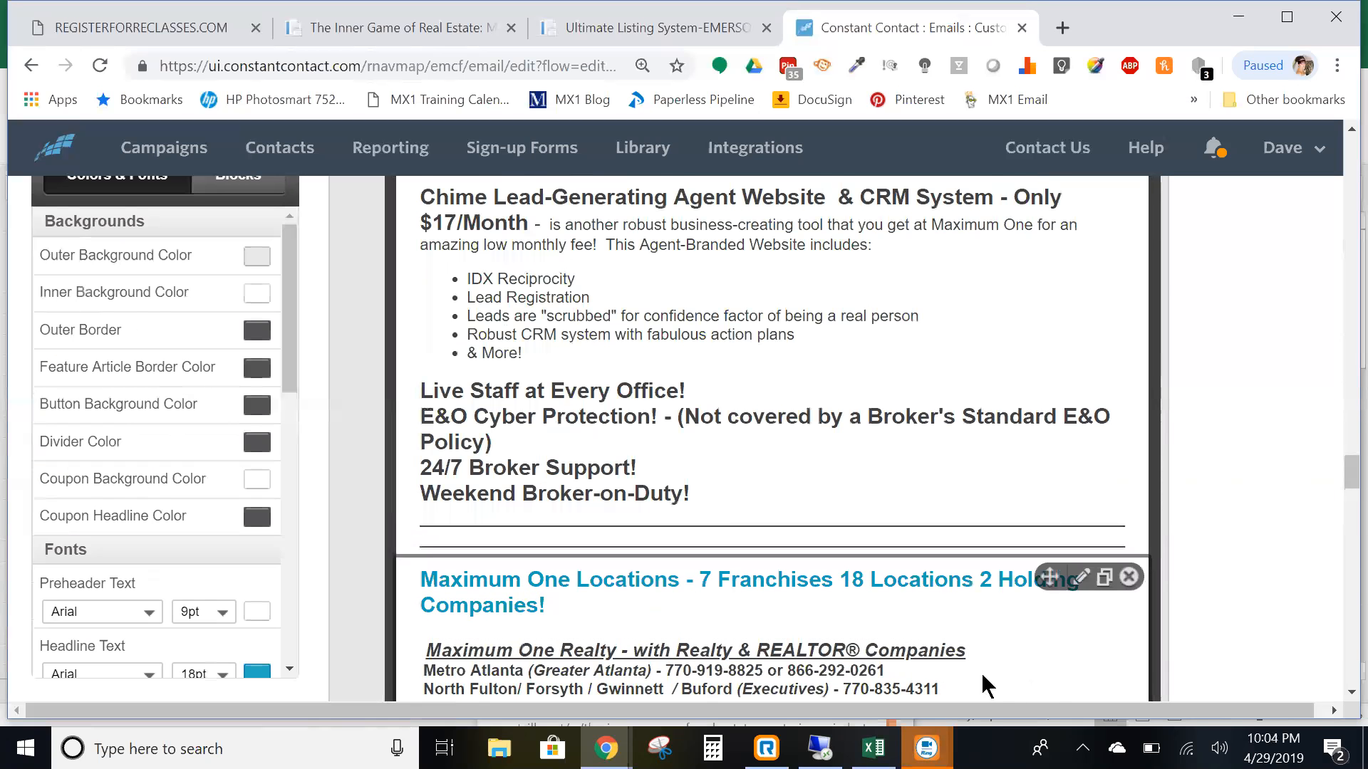
pyautogui.scroll(-5, 948, 641)
pyautogui.scroll(-20, 769, 634)
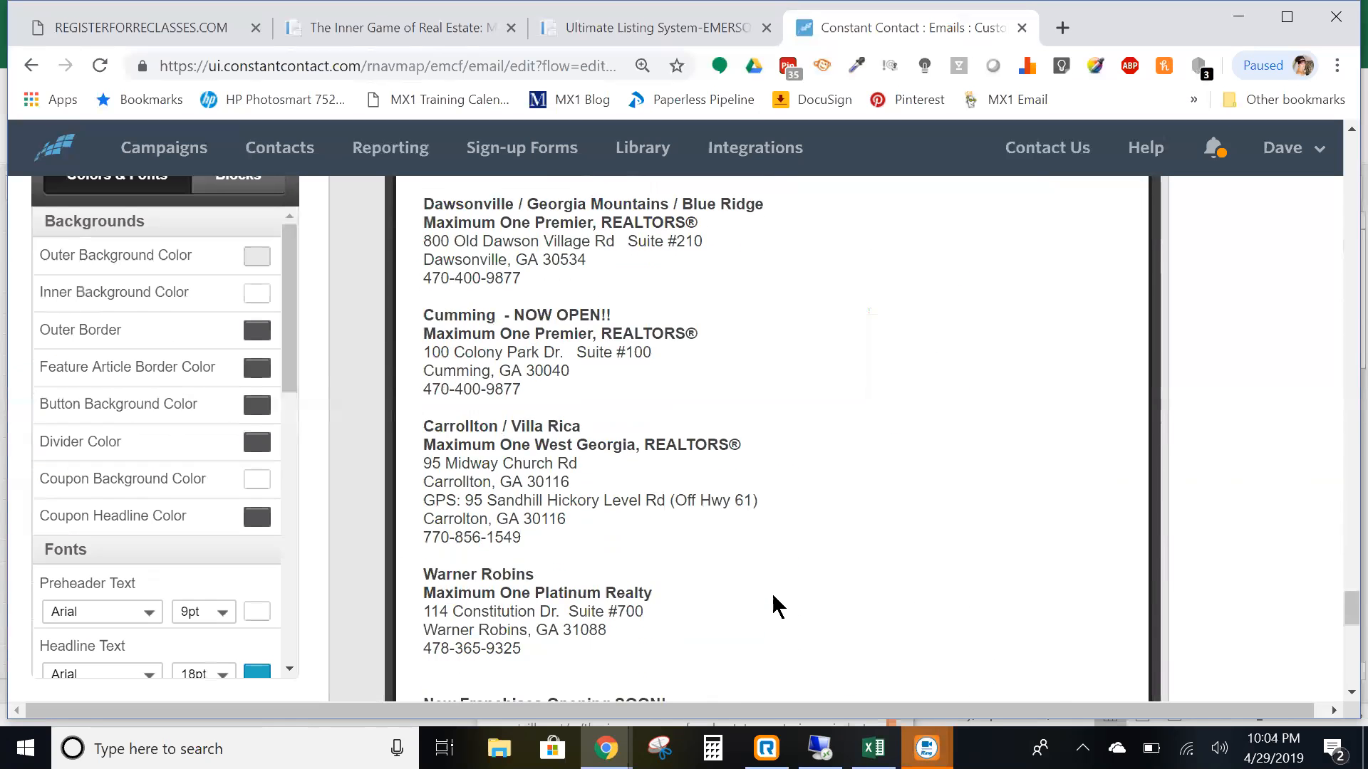
pyautogui.scroll(2, 736, 361)
pyautogui.scroll(3, 627, 482)
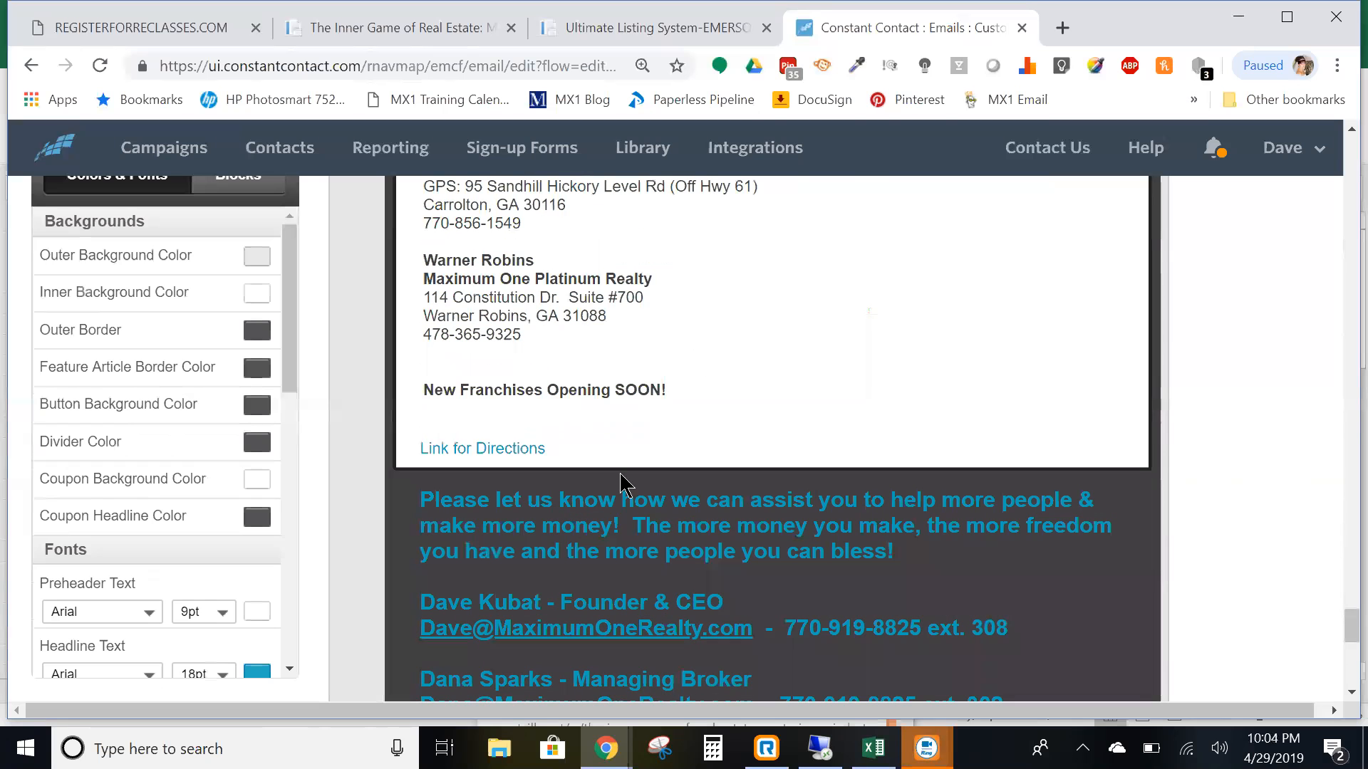
pyautogui.scroll(12, 570, 399)
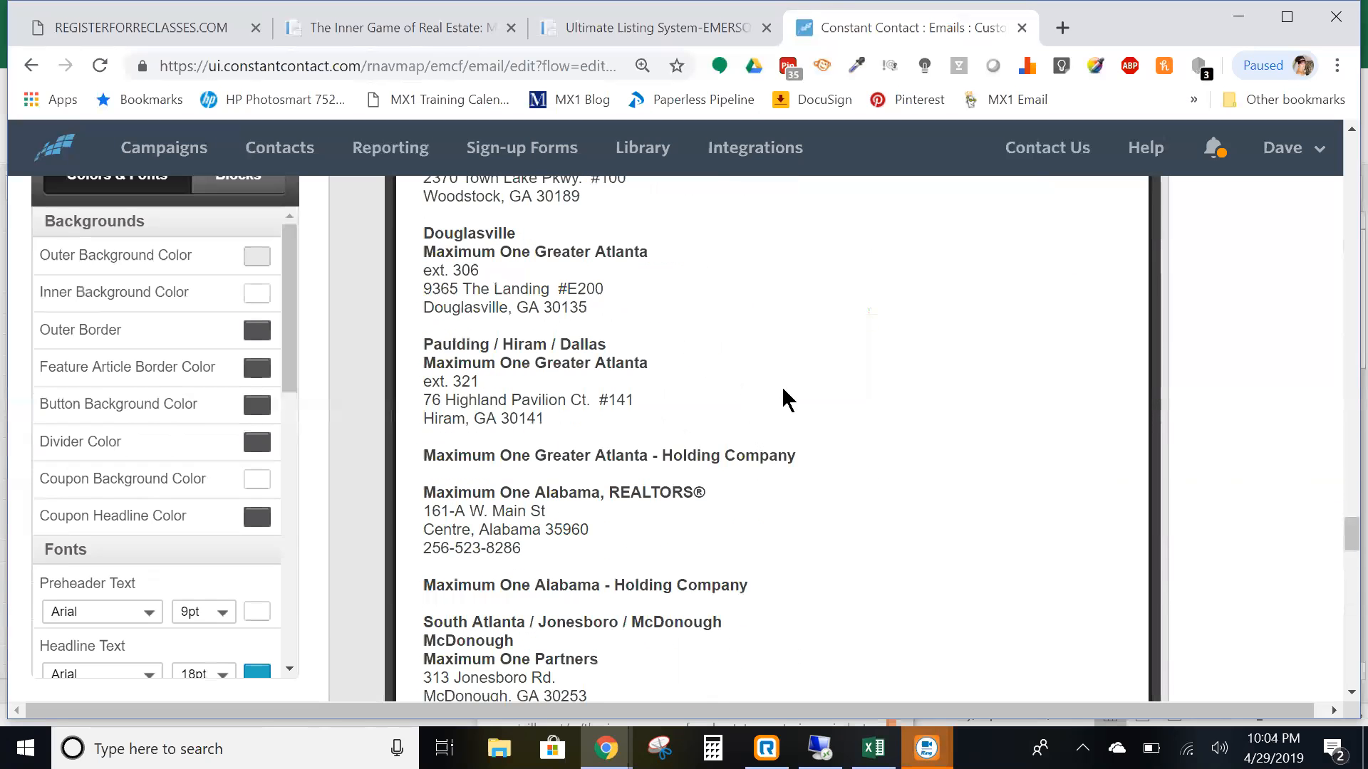
pyautogui.scroll(15, 843, 471)
pyautogui.scroll(20, 917, 556)
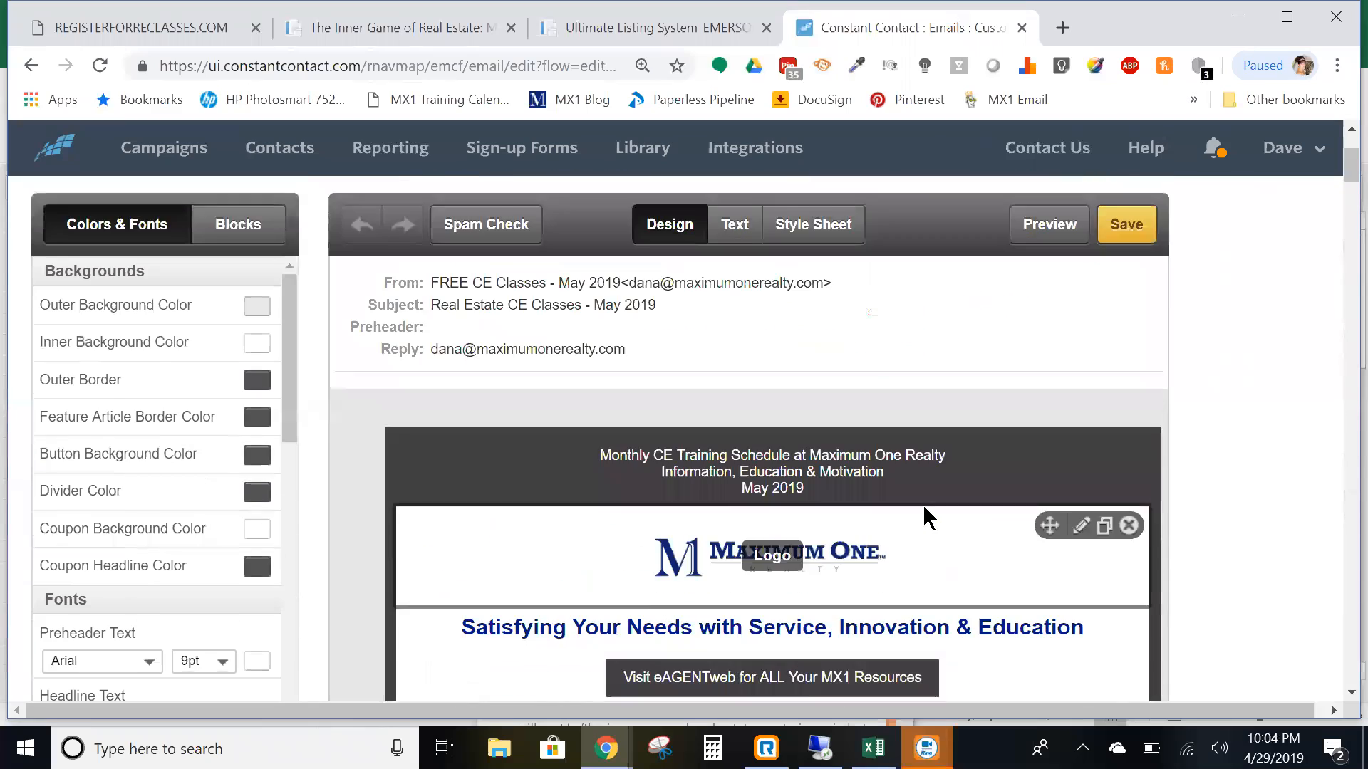
pyautogui.scroll(3, 922, 504)
# - Save the campaign, send a preview test to the entered recipient address, and close the preview
pyautogui.click(1124, 426)
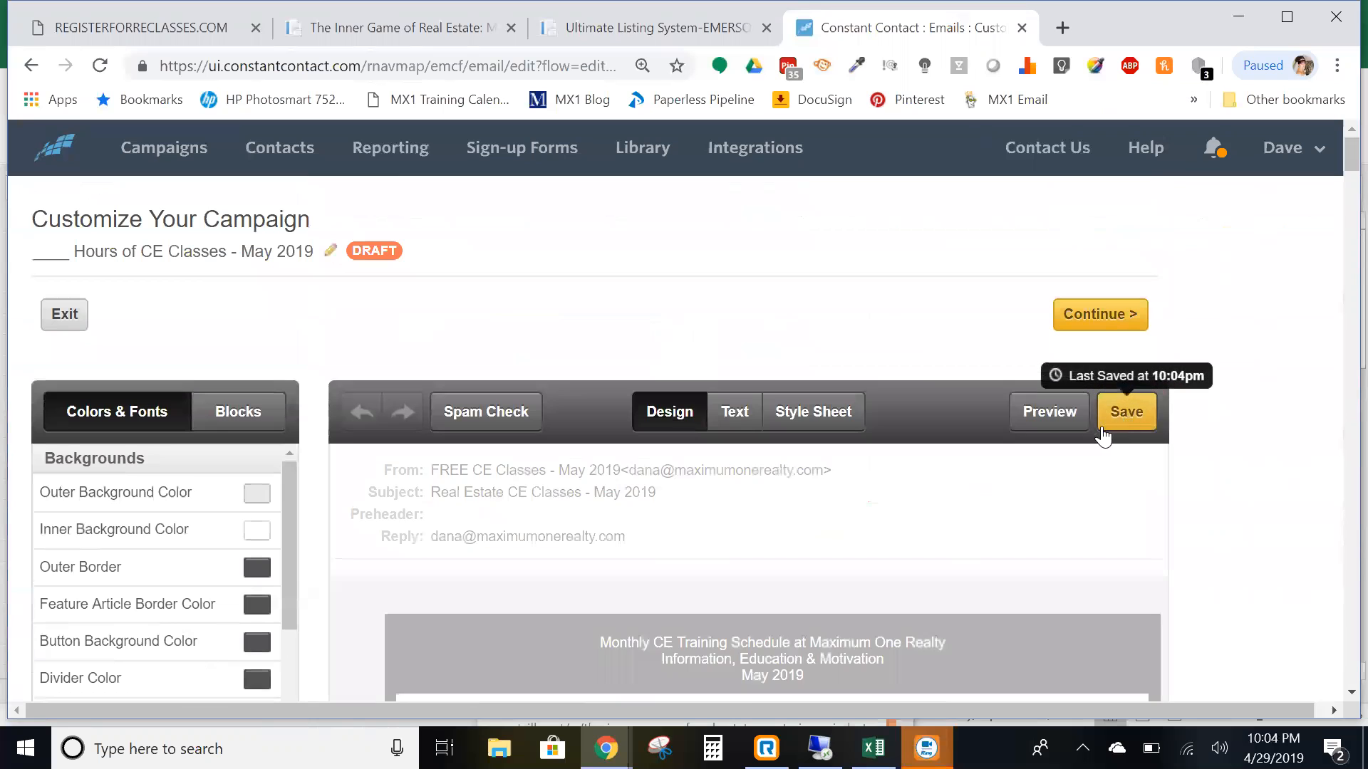
pyautogui.click(1055, 413)
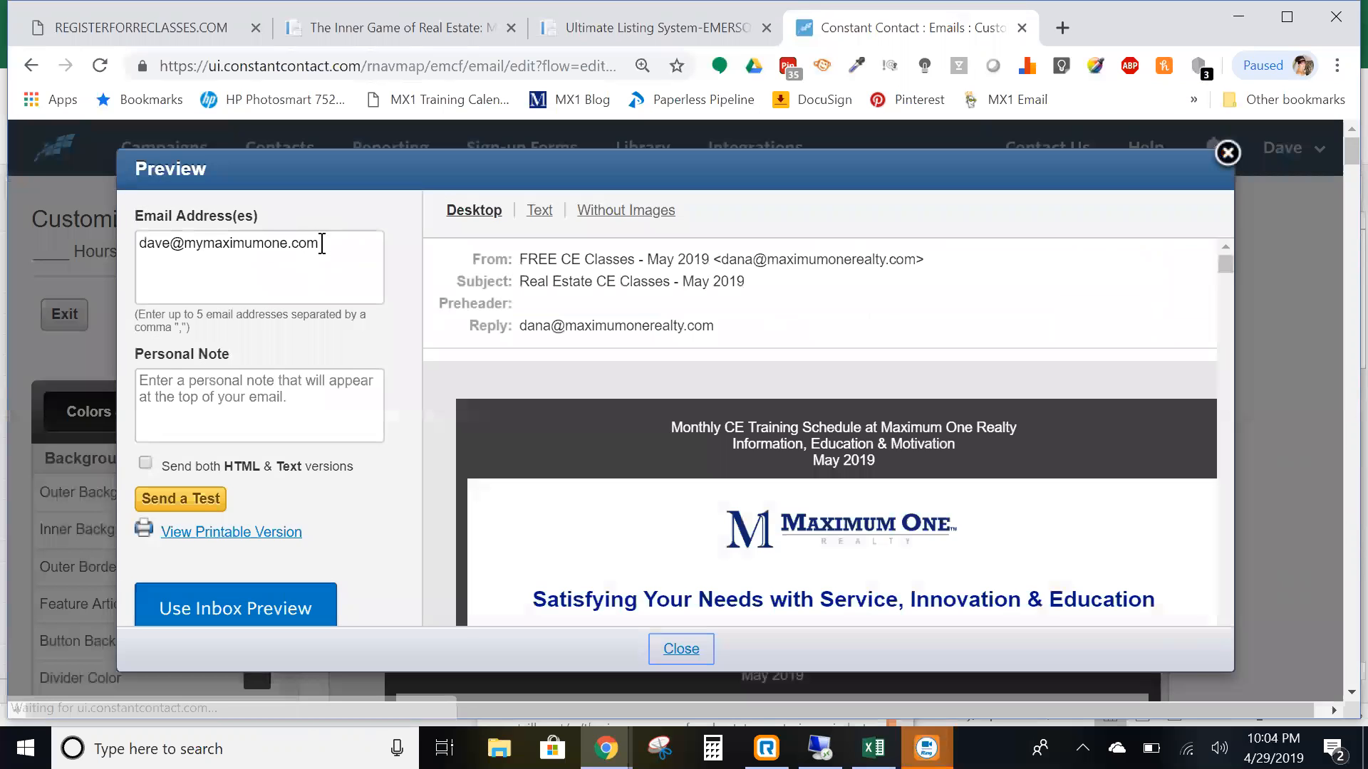
pyautogui.moveTo(322, 244); pyautogui.dragTo(133, 235)
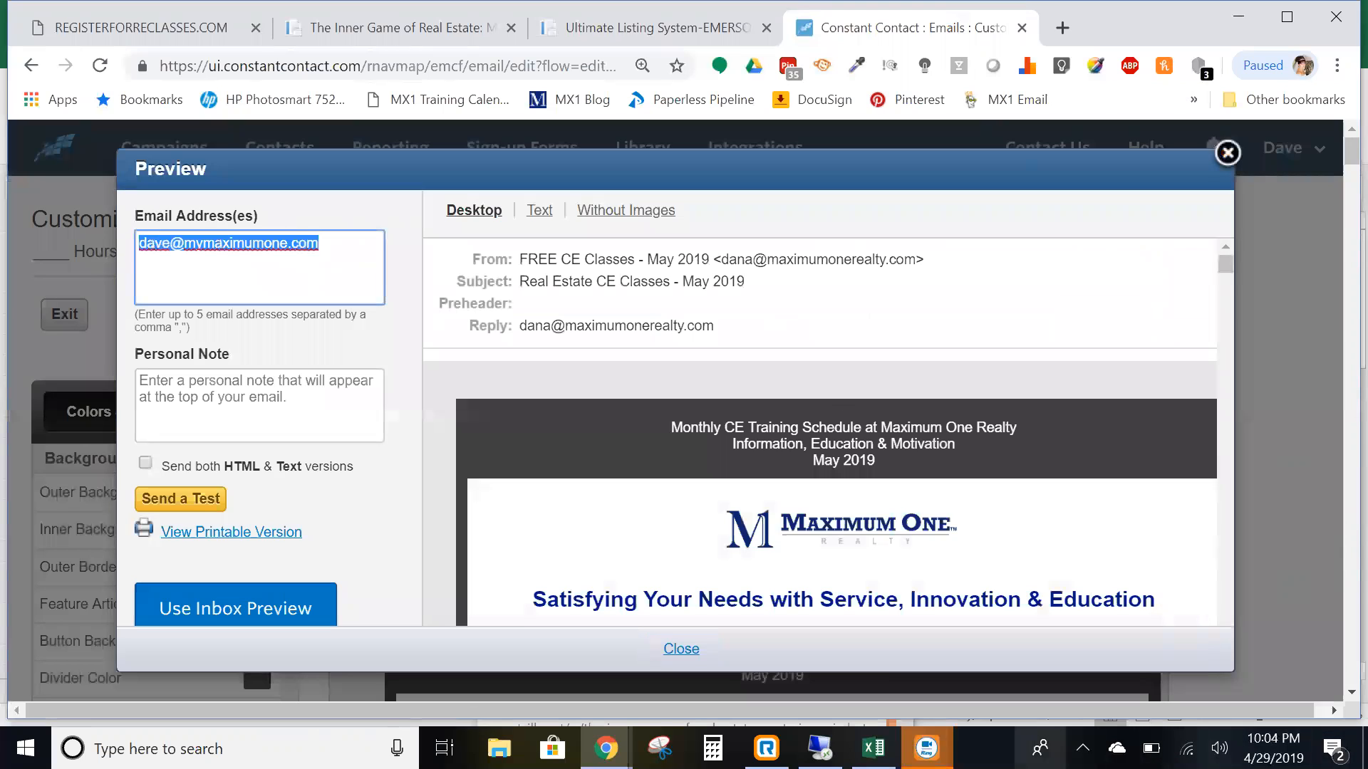
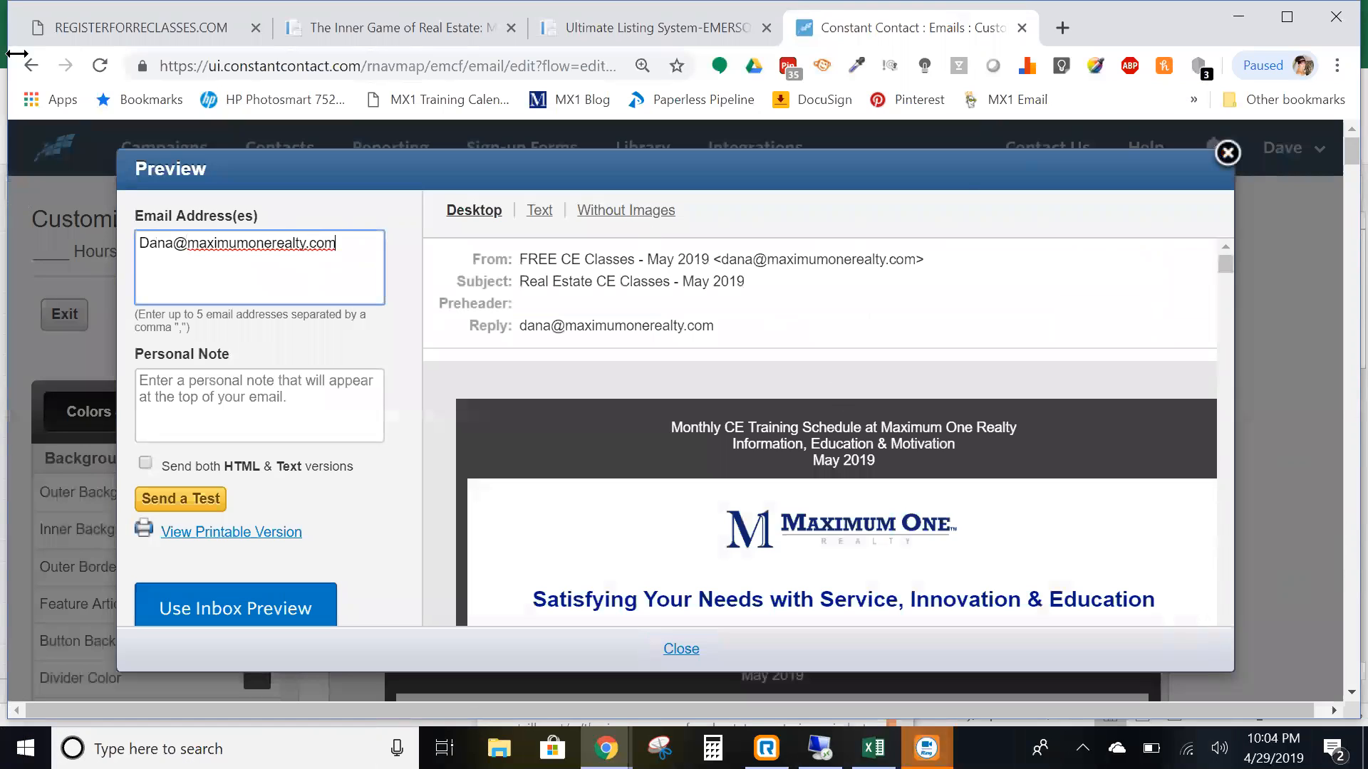
pyautogui.click(189, 499)
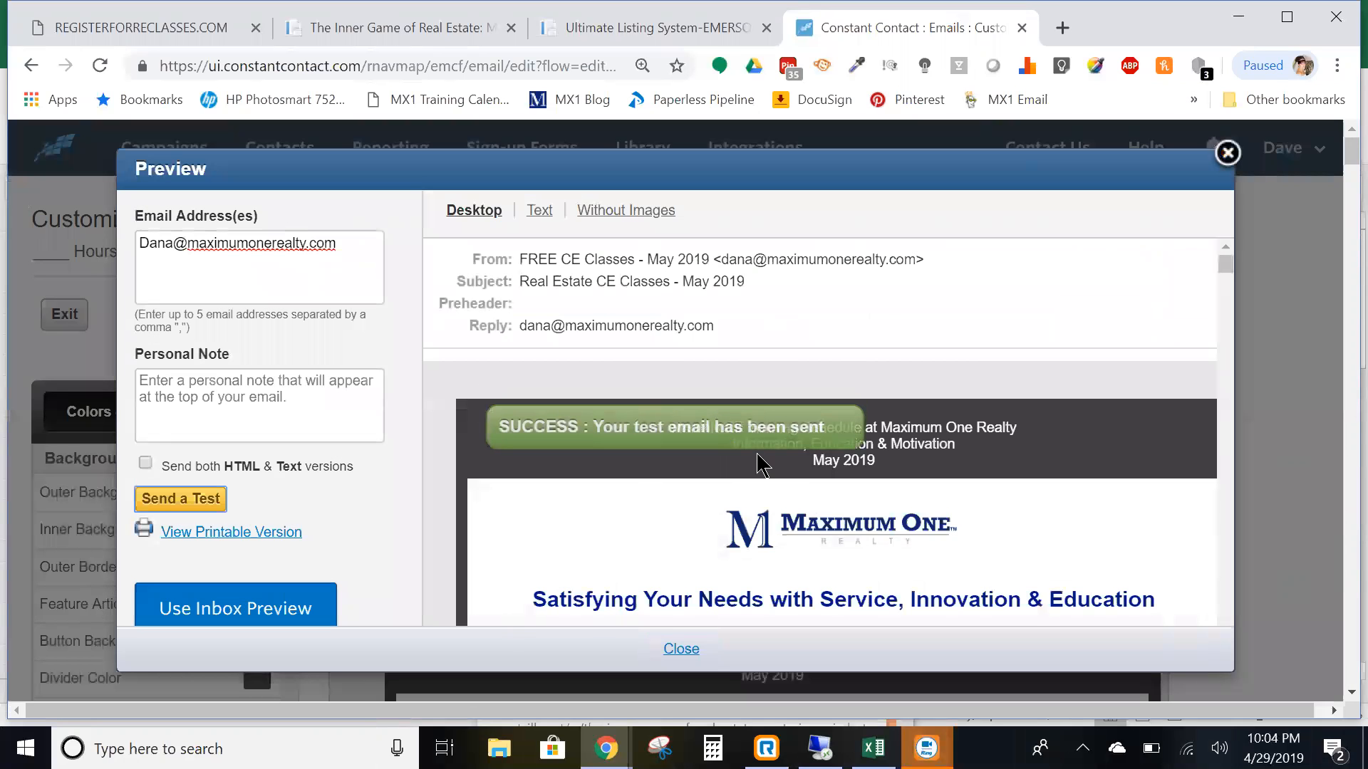
pyautogui.click(684, 650)
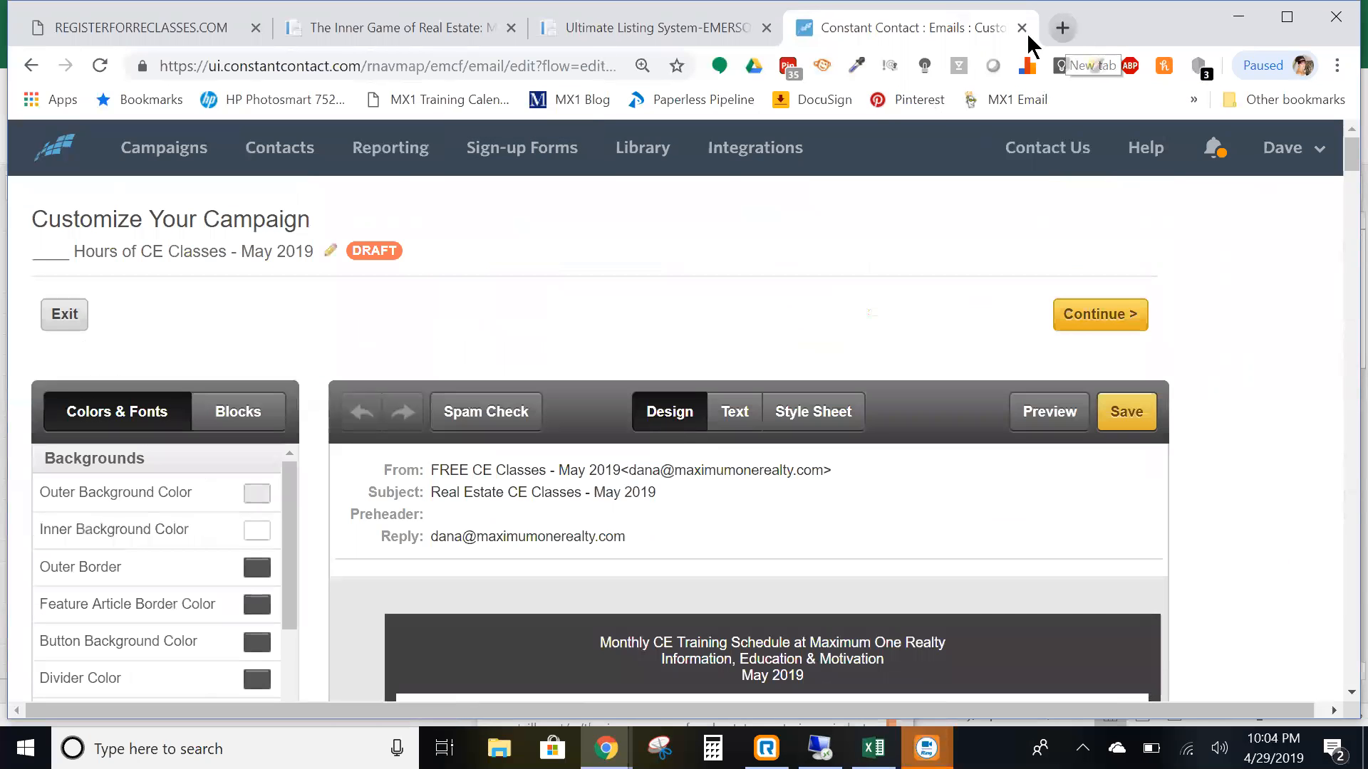
# - Sign in to GoDaddy Webmail in a new tab using the autofilled credentials
pyautogui.click(1062, 28)
pyautogui.write('re')
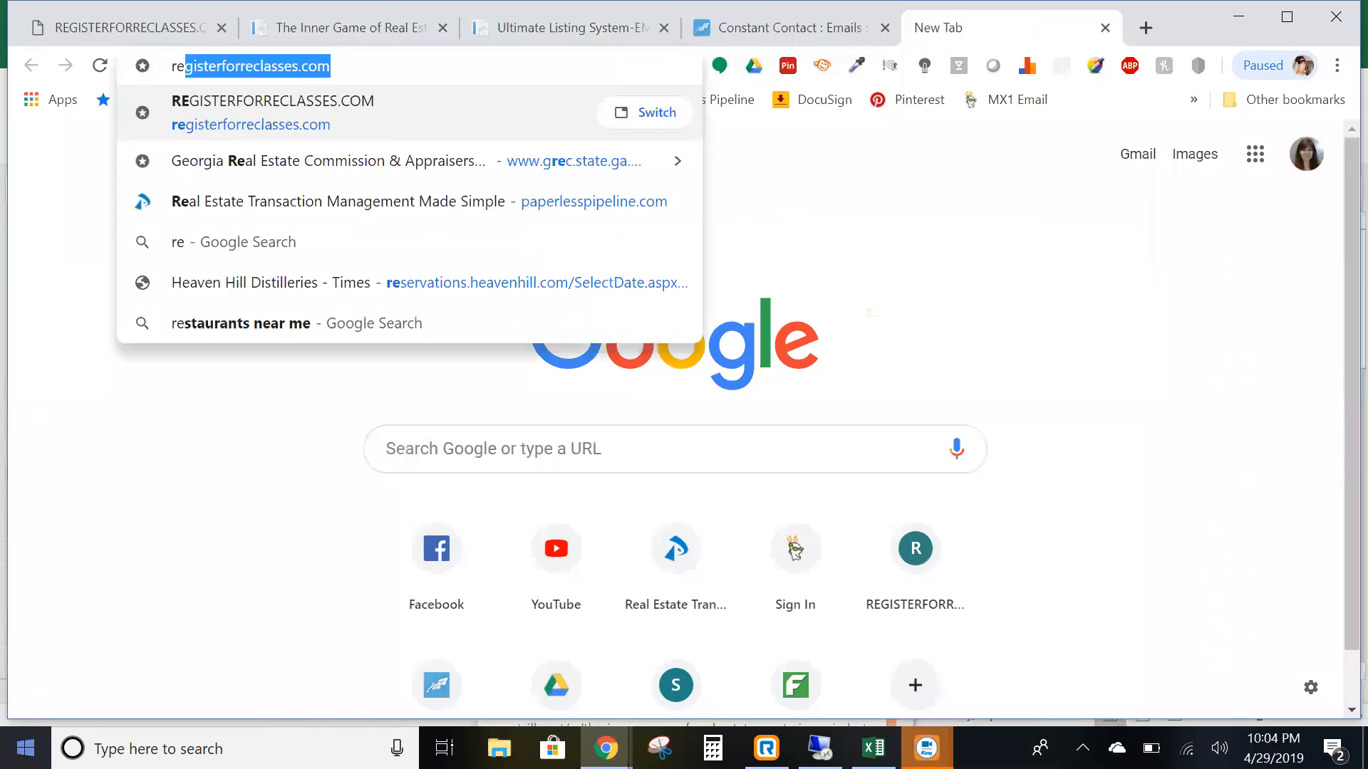
pyautogui.write('mail')
pyautogui.press('BackSpace')
pyautogui.press('BackSpace')
pyautogui.press('BackSpace')
pyautogui.press('BackSpace')
pyautogui.press('BackSpace')
pyautogui.press('BackSpace')
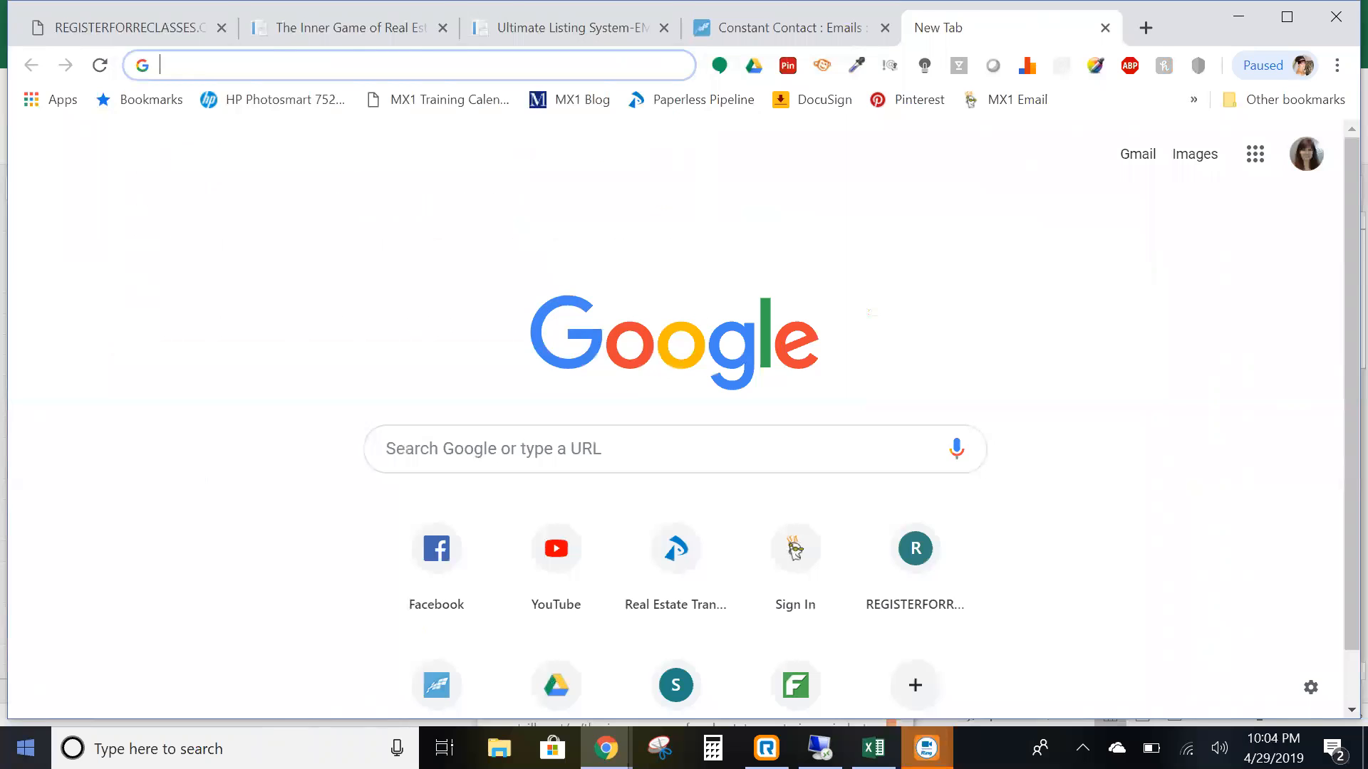
pyautogui.click(1016, 100)
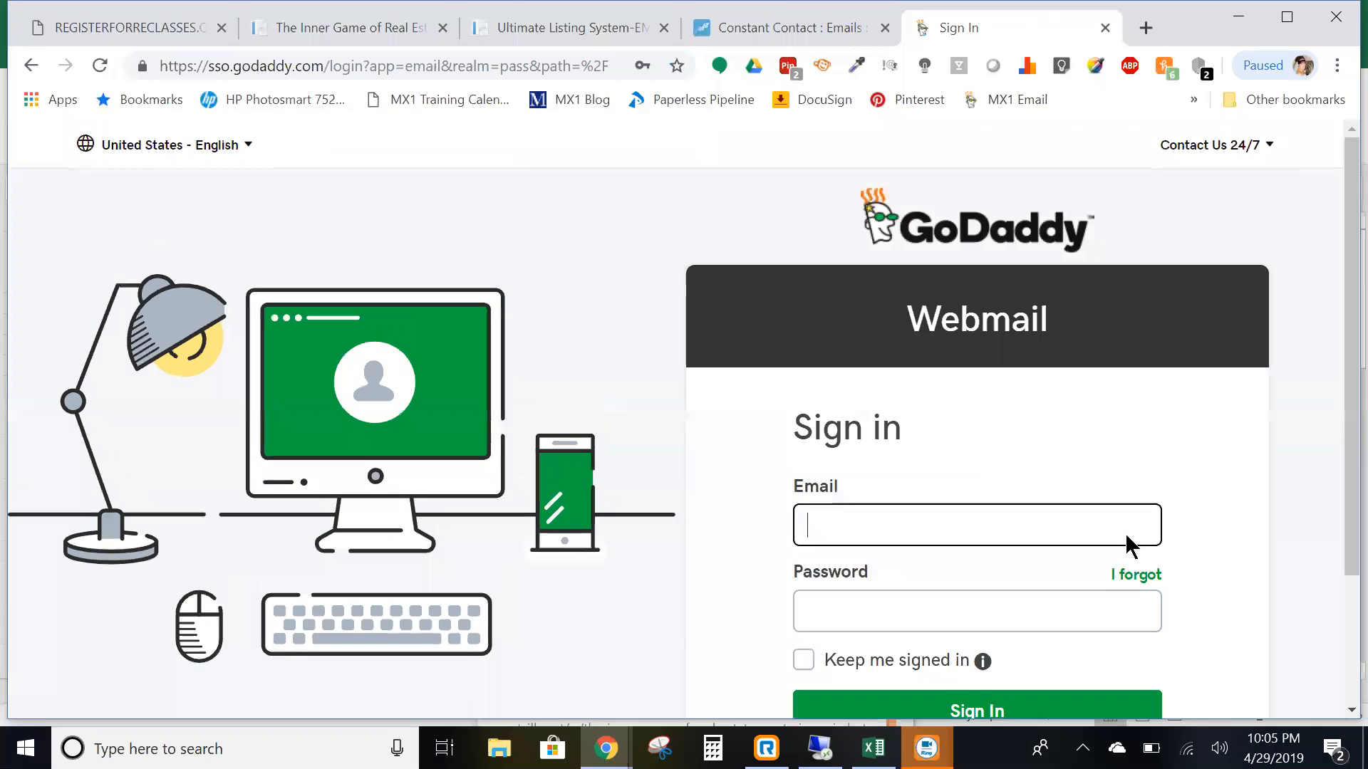
pyautogui.scroll(-1, 1092, 641)
pyautogui.click(1064, 607)
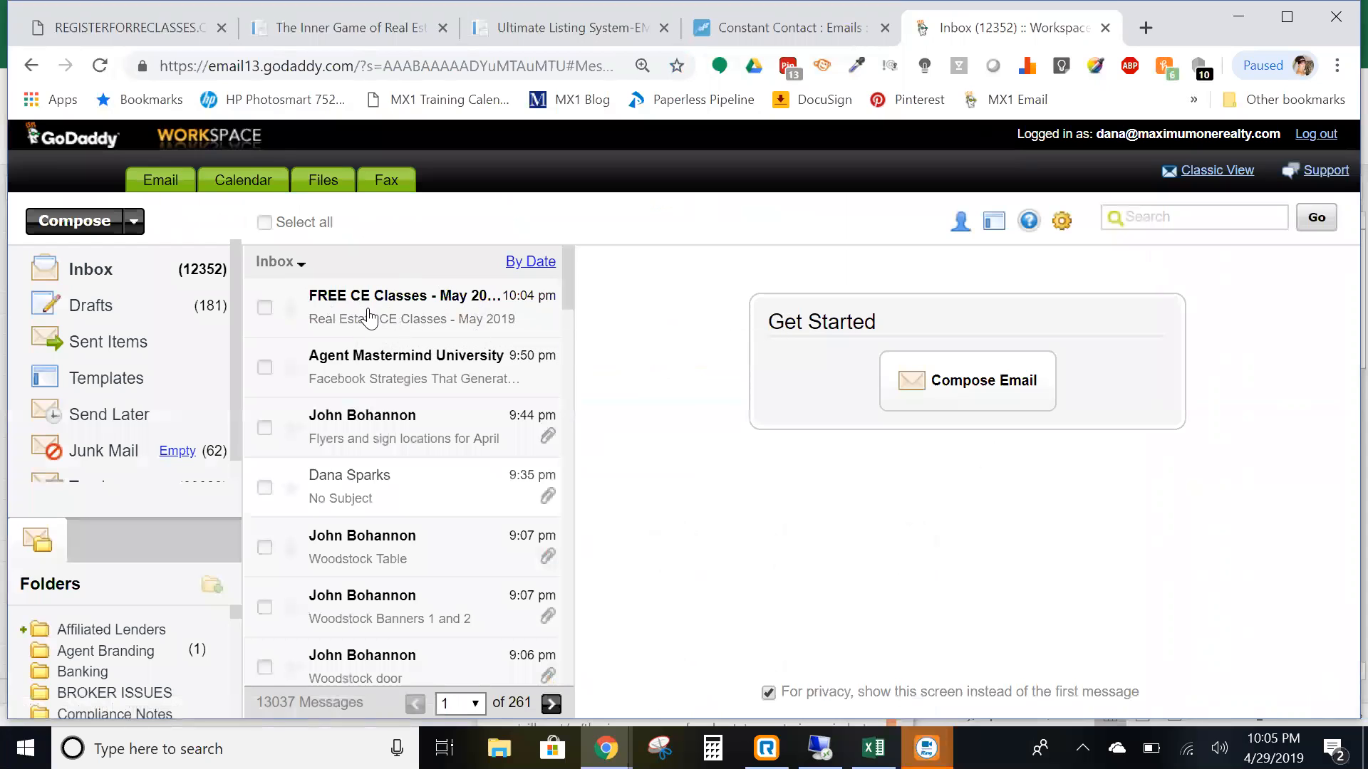
# - Open the FREE CE Classes - May 2019 test email and scroll to its class schedule table
pyautogui.click(443, 314)
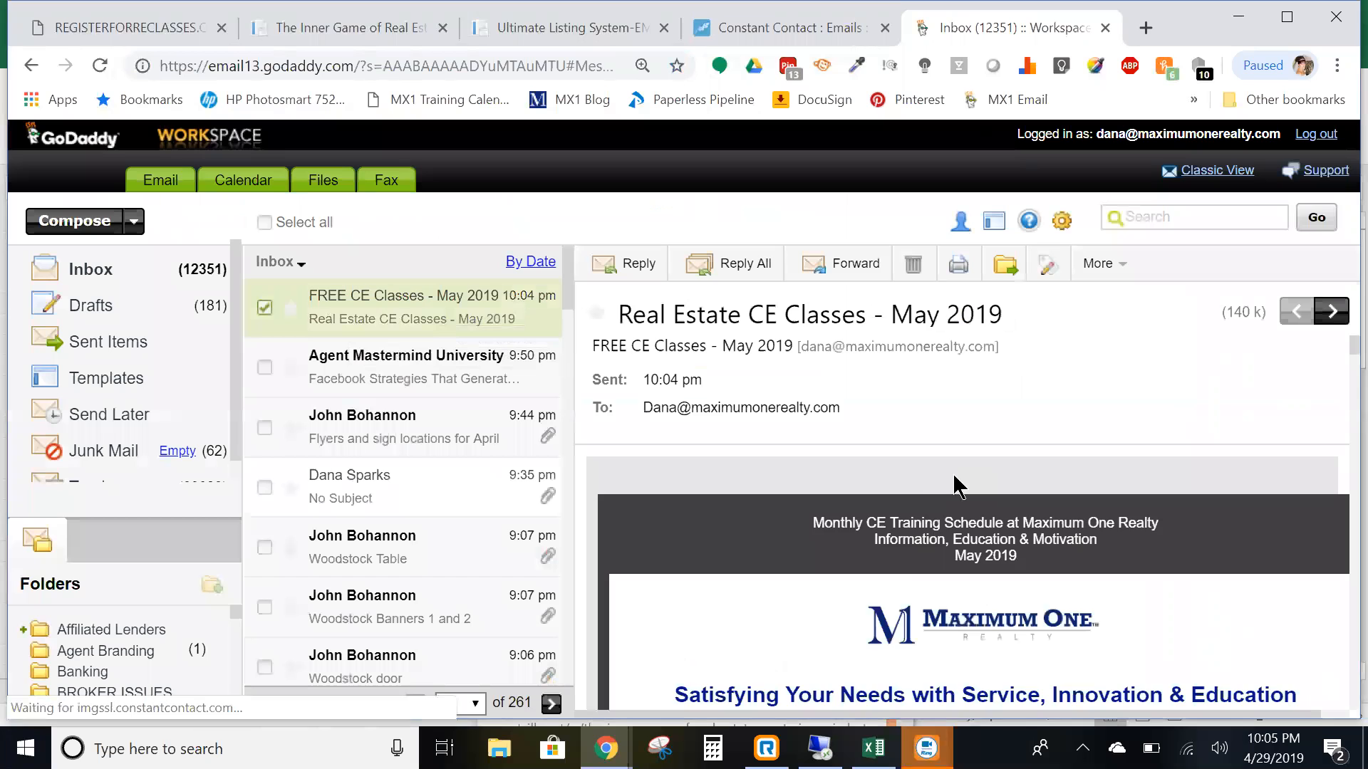
pyautogui.scroll(-2, 974, 470)
pyautogui.scroll(2, 973, 465)
pyautogui.scroll(-2, 980, 476)
pyautogui.scroll(-3, 859, 578)
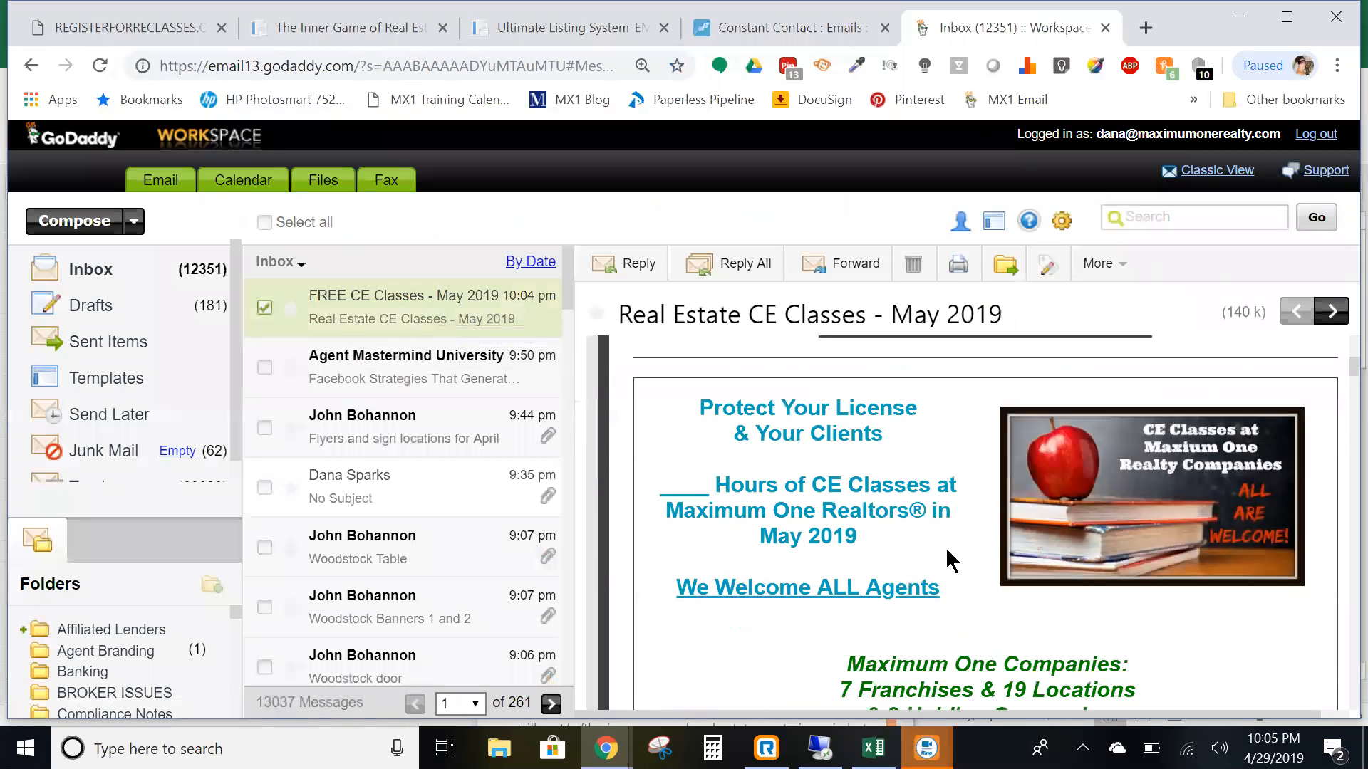
pyautogui.scroll(-3, 995, 550)
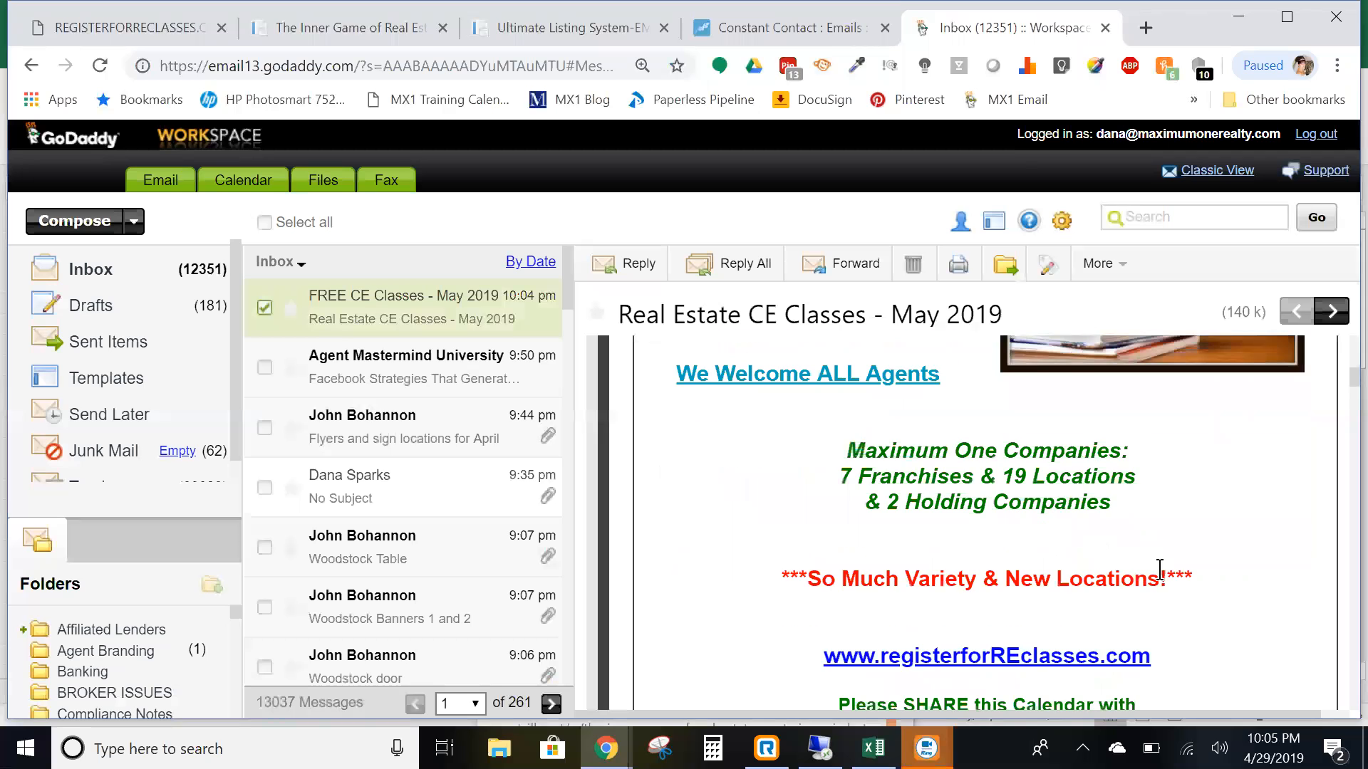
pyautogui.scroll(-12, 1160, 570)
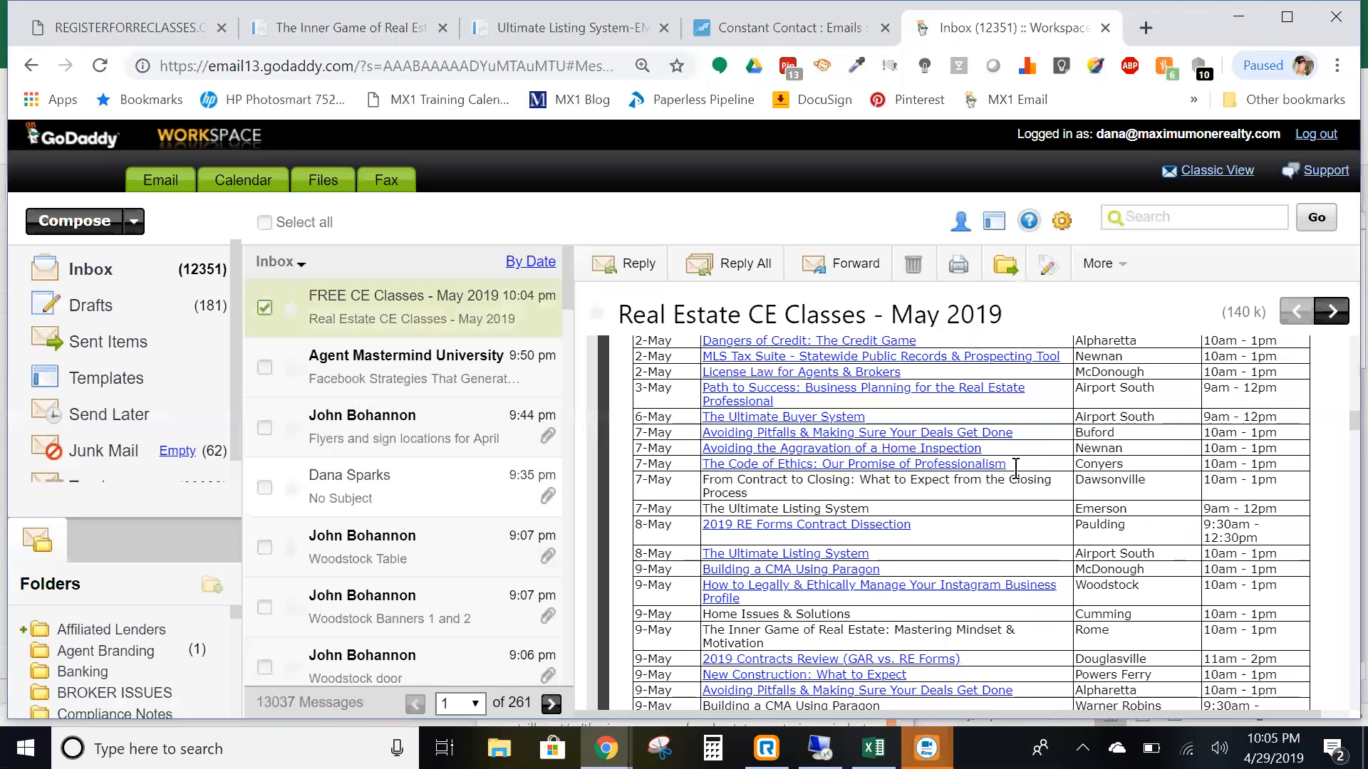
pyautogui.scroll(3, 1037, 480)
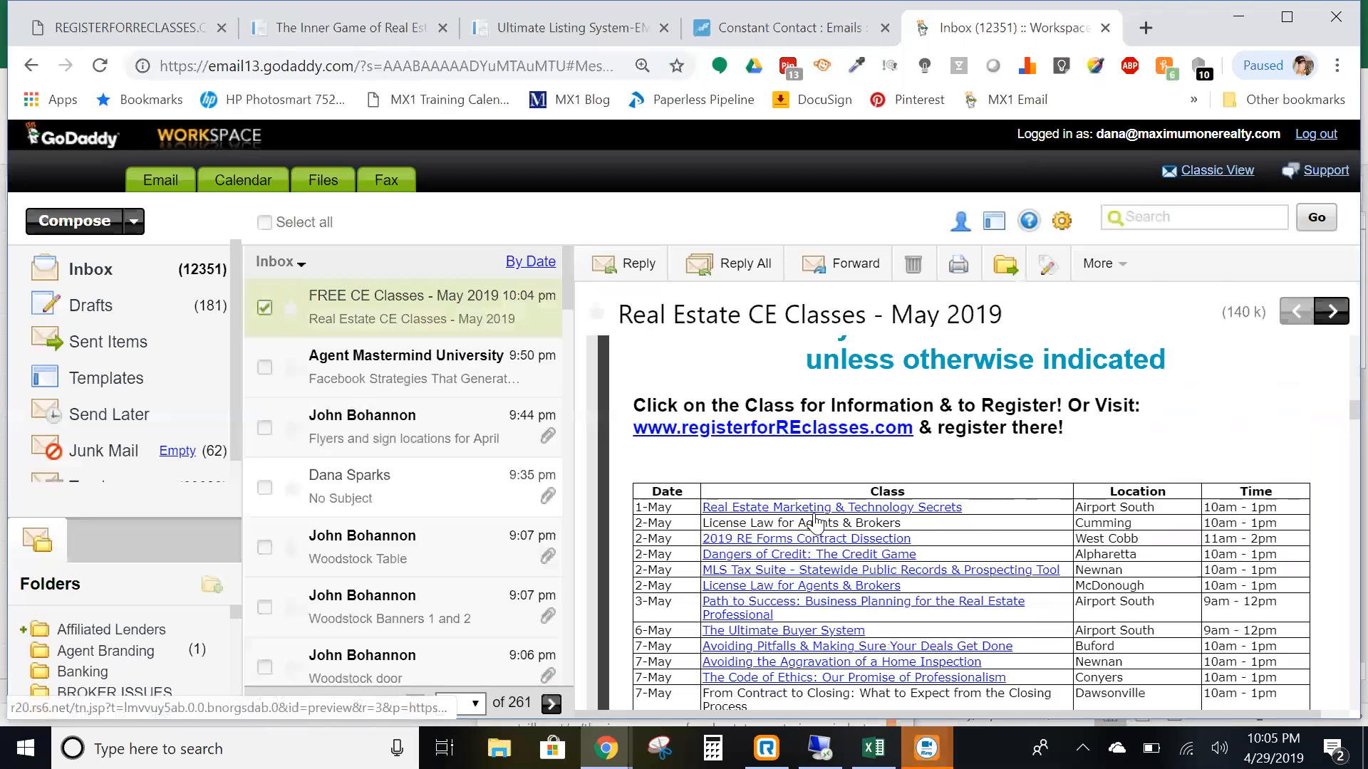
# - Check that the Real Estate Marketing & Technology Secrets link opens its Eventbrite page, then return to webmail
pyautogui.click(808, 539)
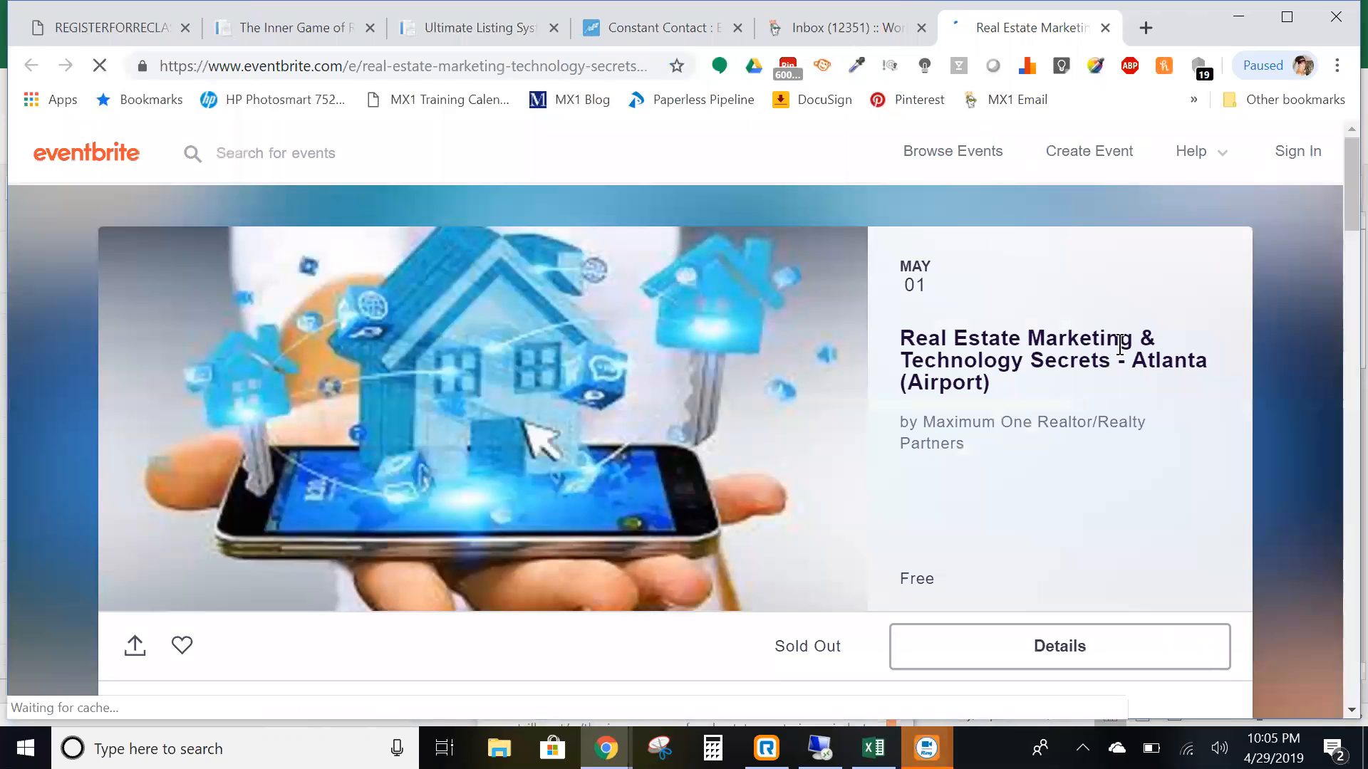
pyautogui.scroll(-3, 1172, 418)
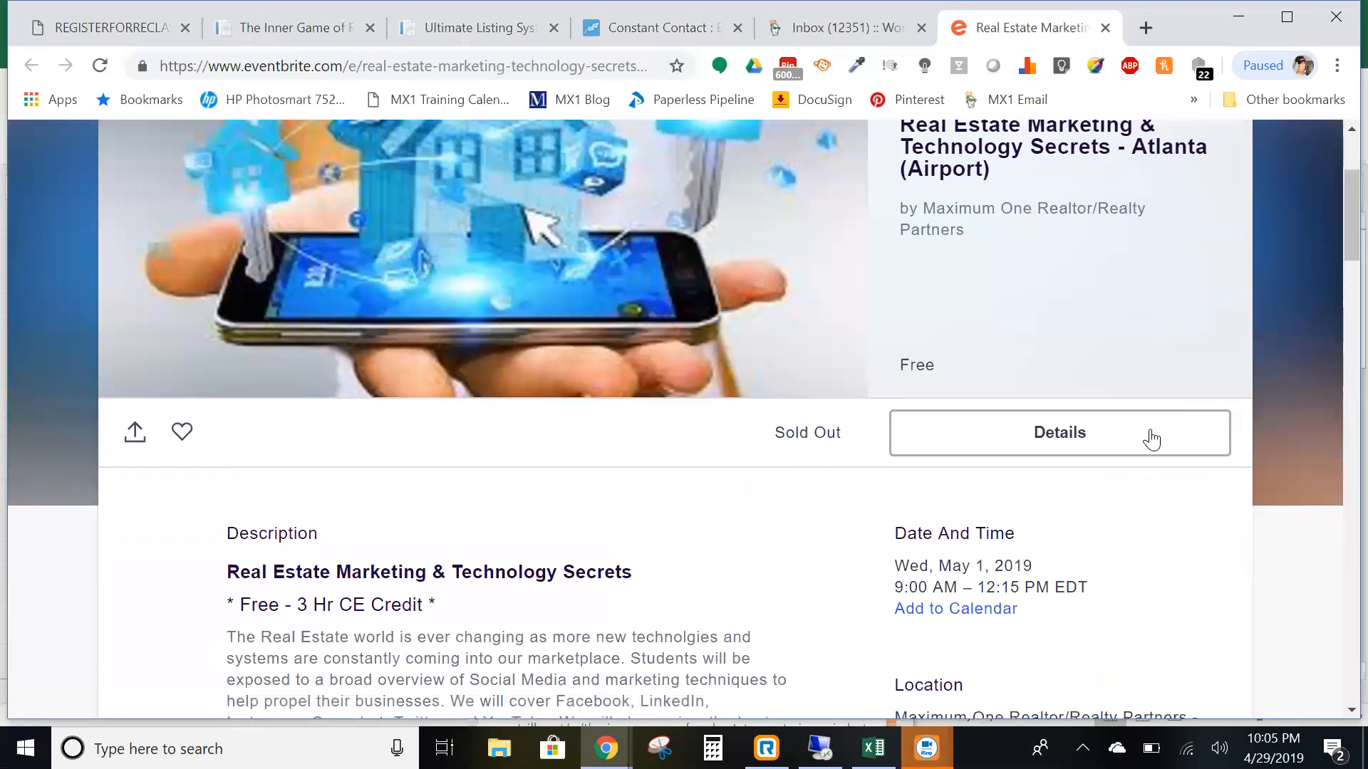
pyautogui.scroll(-2, 922, 563)
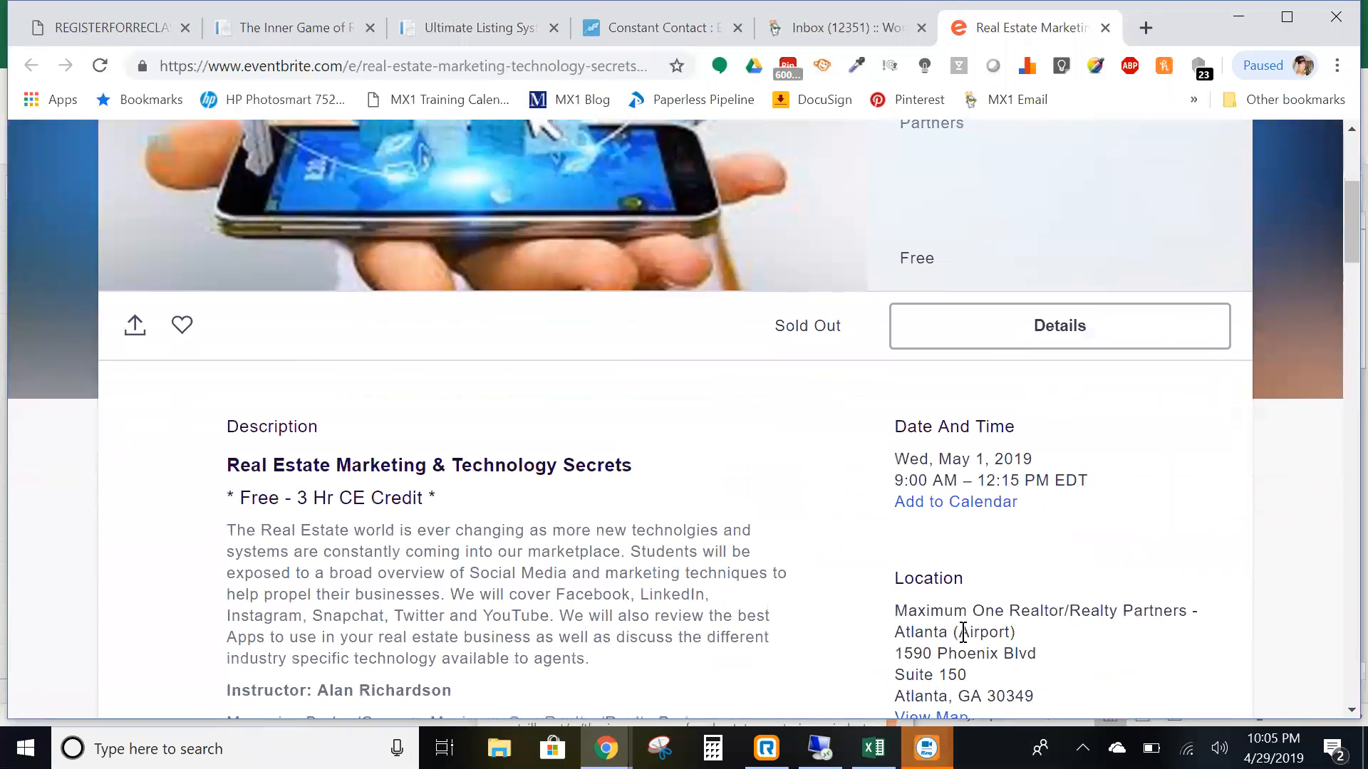
pyautogui.scroll(-12, 983, 611)
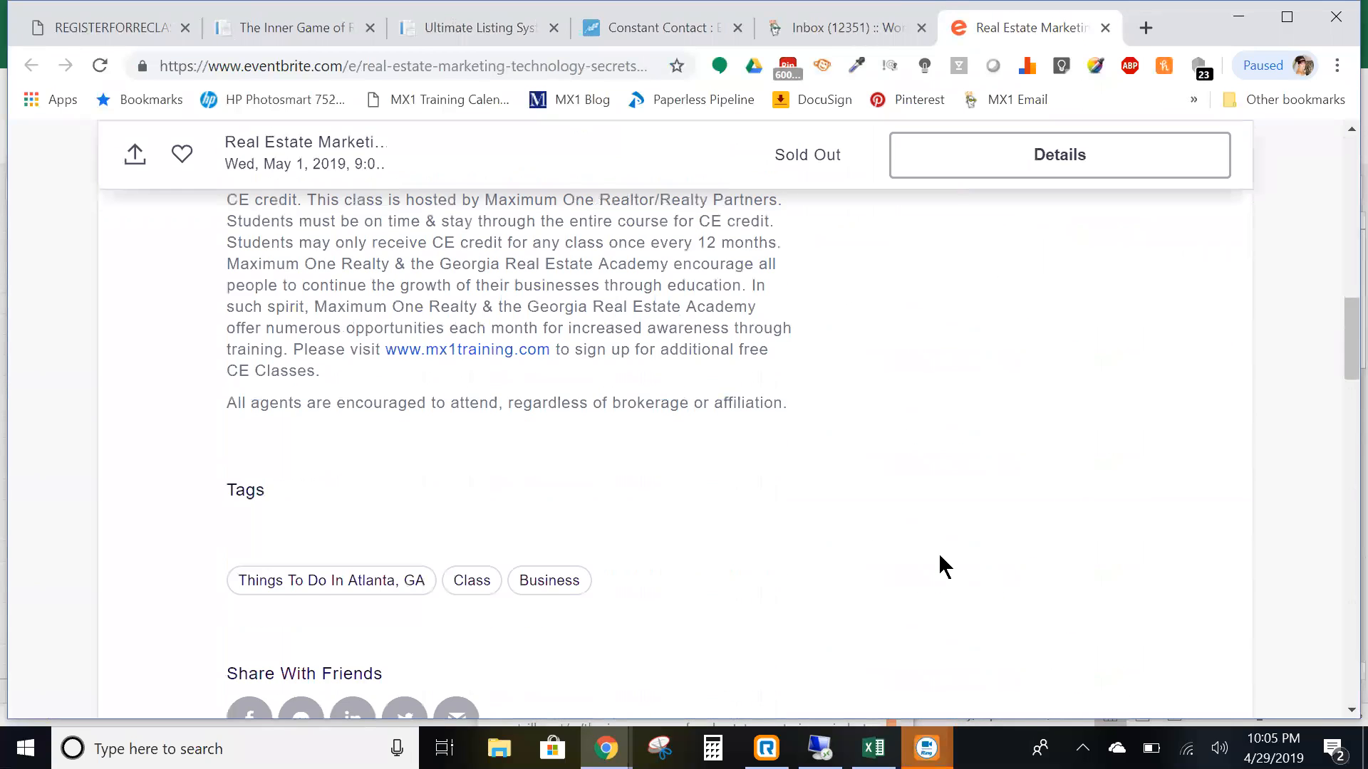
pyautogui.scroll(15, 939, 559)
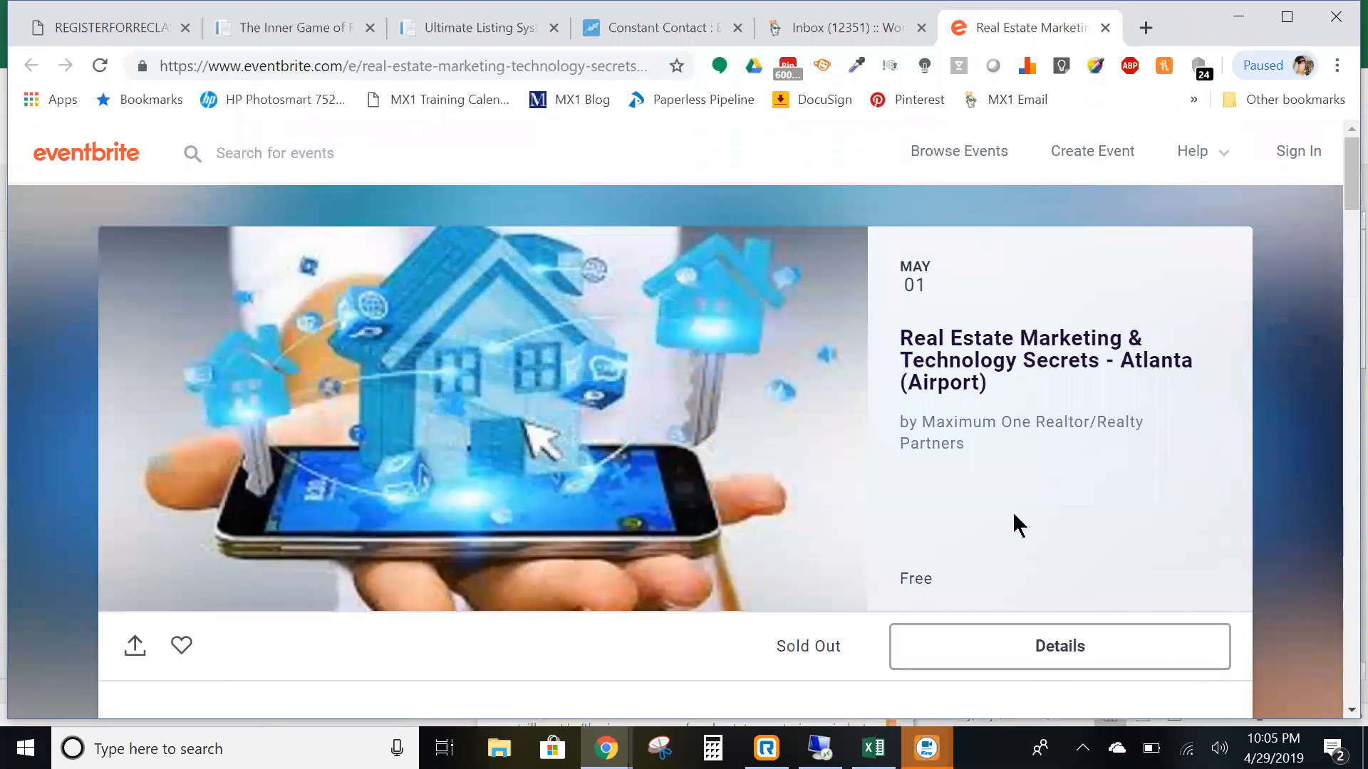
pyautogui.scroll(-5, 1011, 512)
pyautogui.scroll(-1, 915, 463)
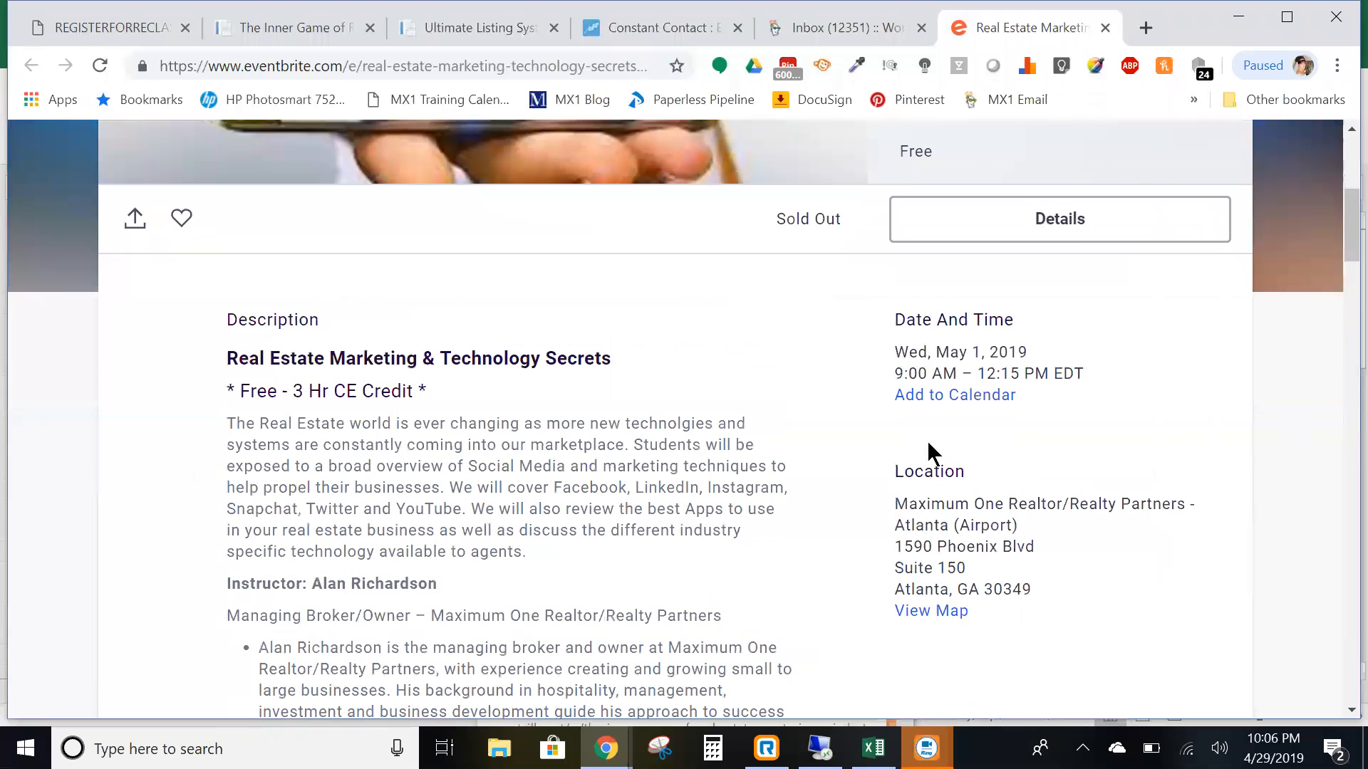
pyautogui.scroll(-5, 667, 454)
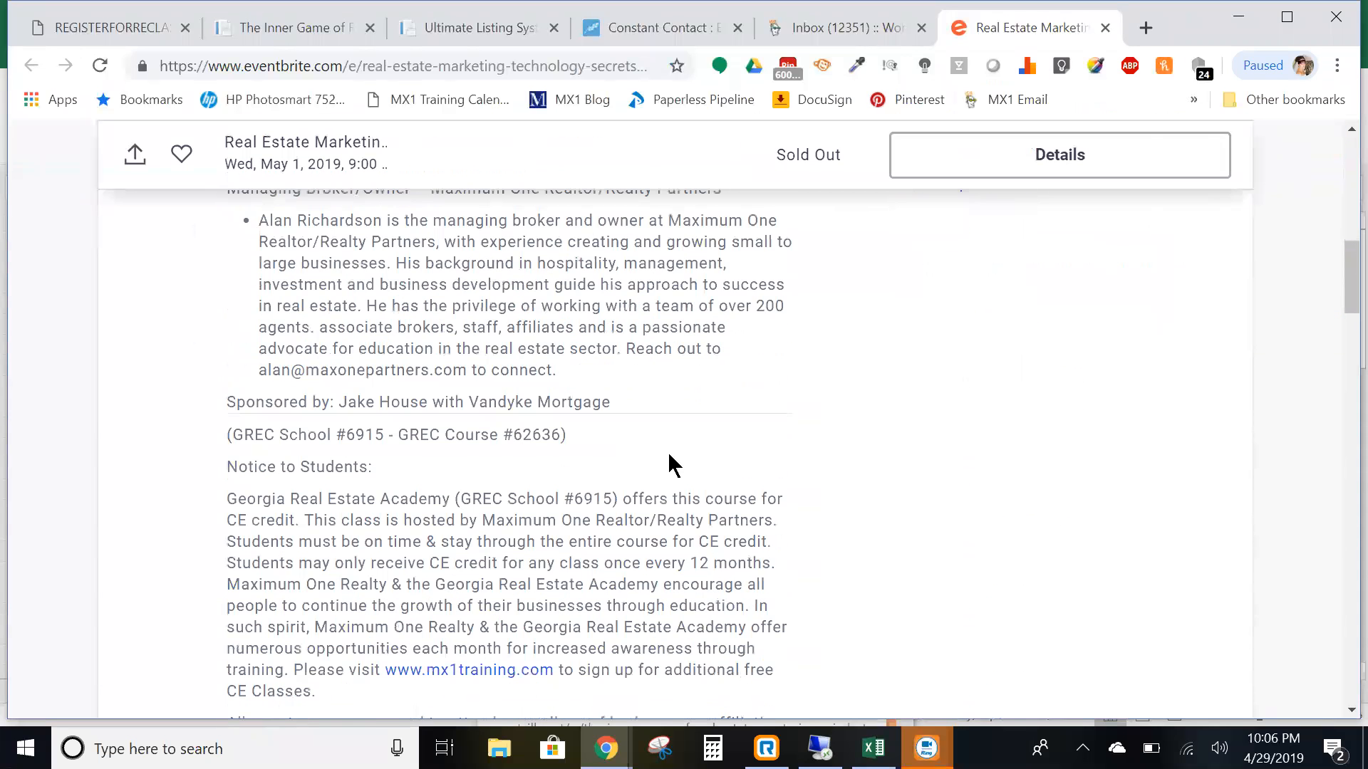
pyautogui.scroll(-4, 673, 464)
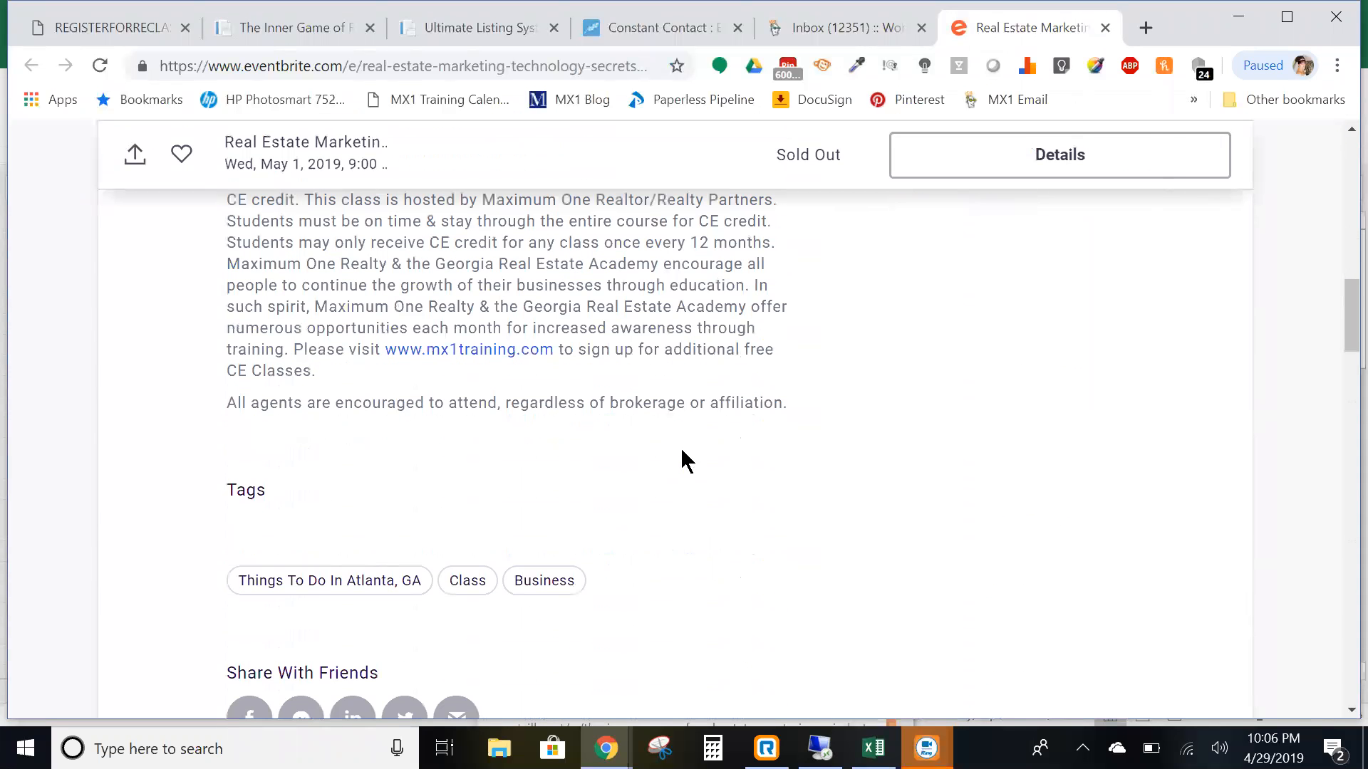
pyautogui.scroll(4, 682, 452)
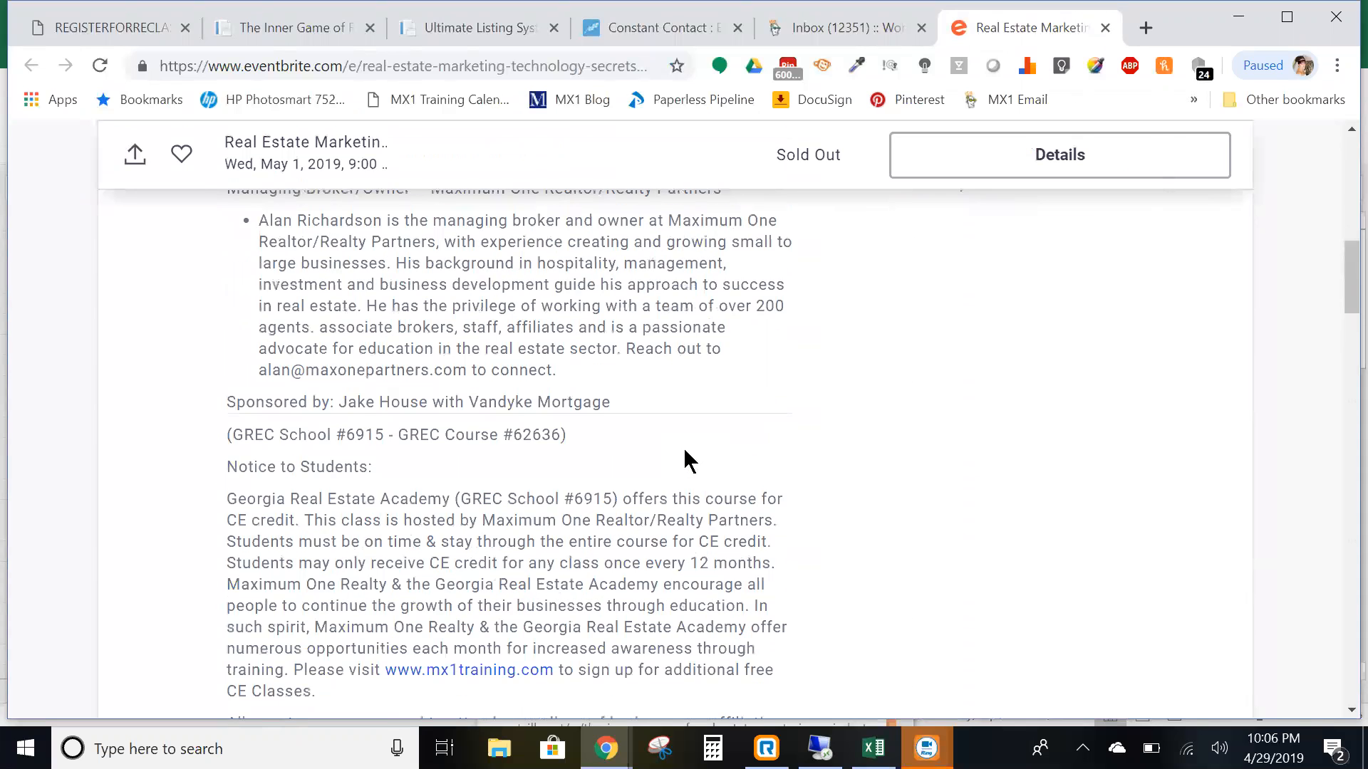
pyautogui.scroll(-1, 683, 456)
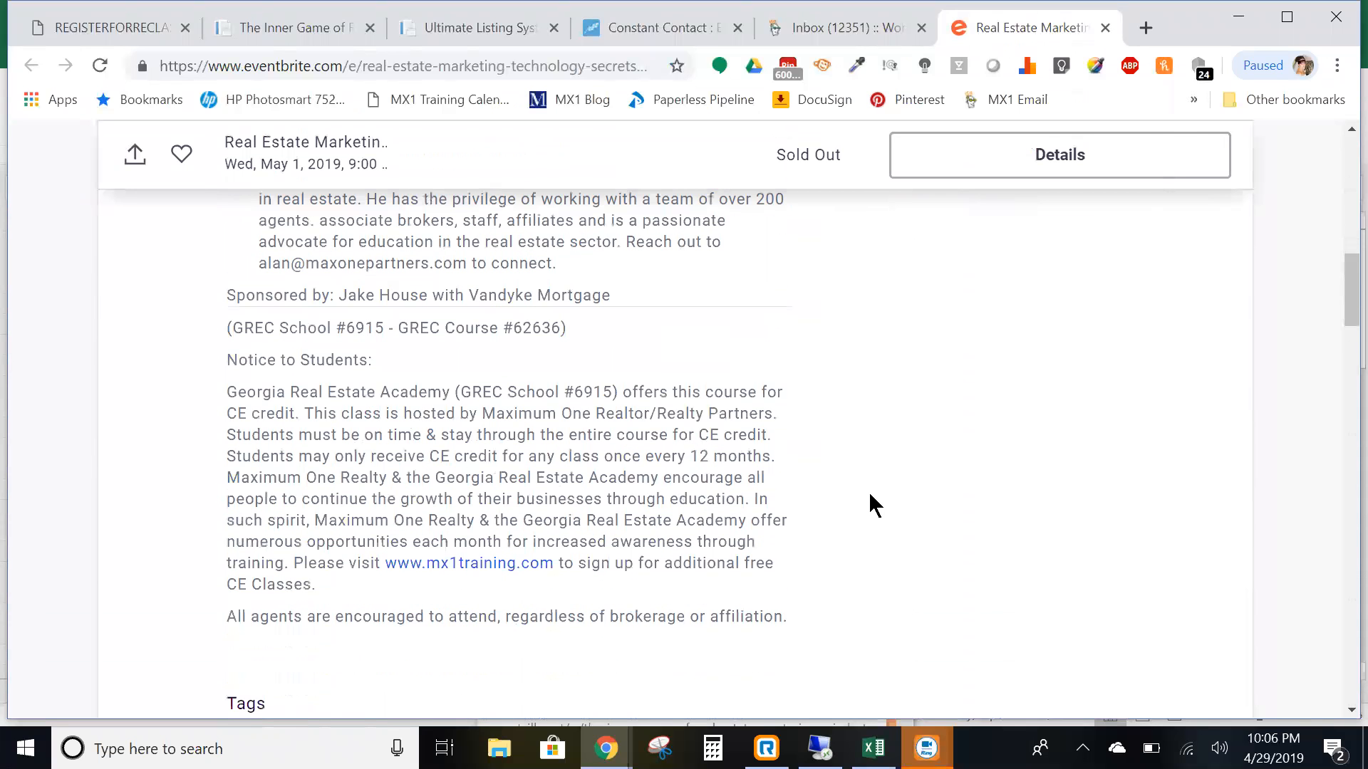
pyautogui.scroll(-10, 869, 493)
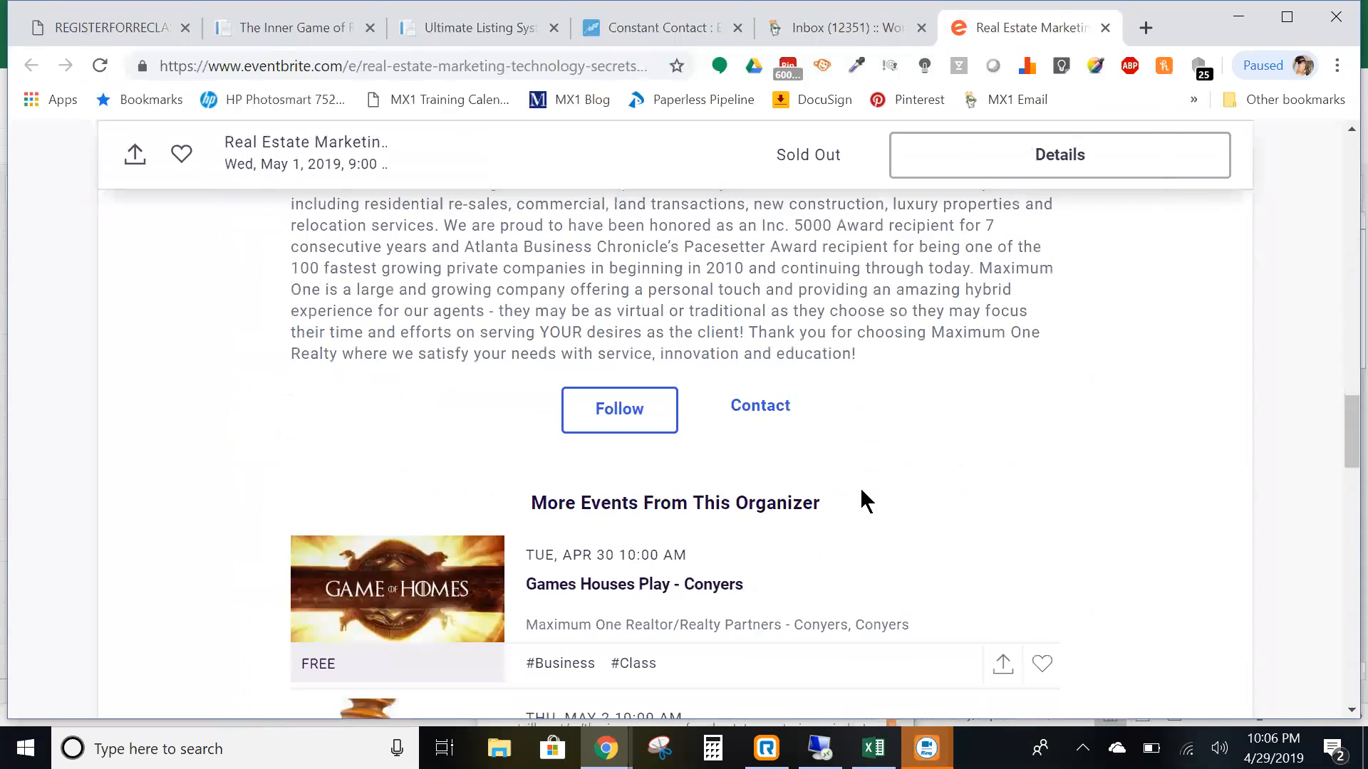
pyautogui.scroll(-4, 860, 487)
pyautogui.scroll(-5, 861, 487)
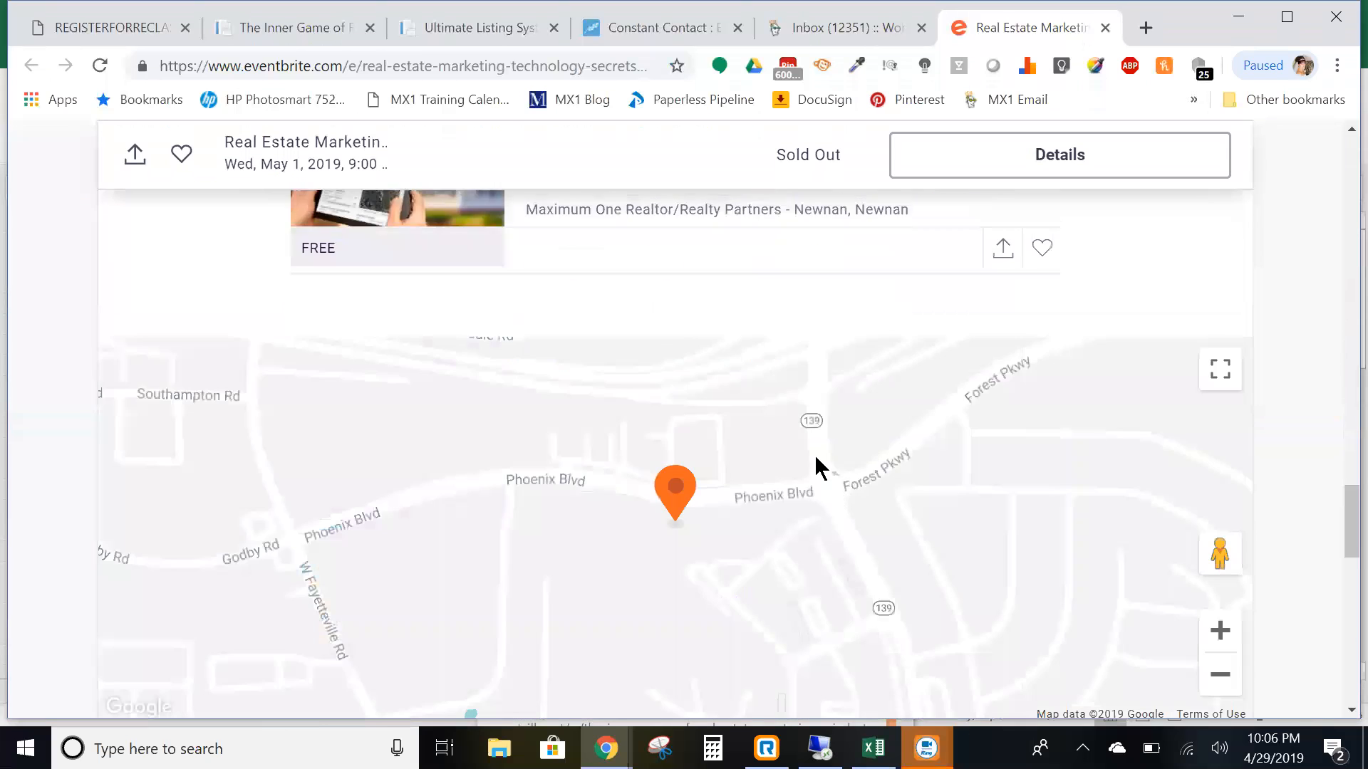
pyautogui.scroll(5, 819, 471)
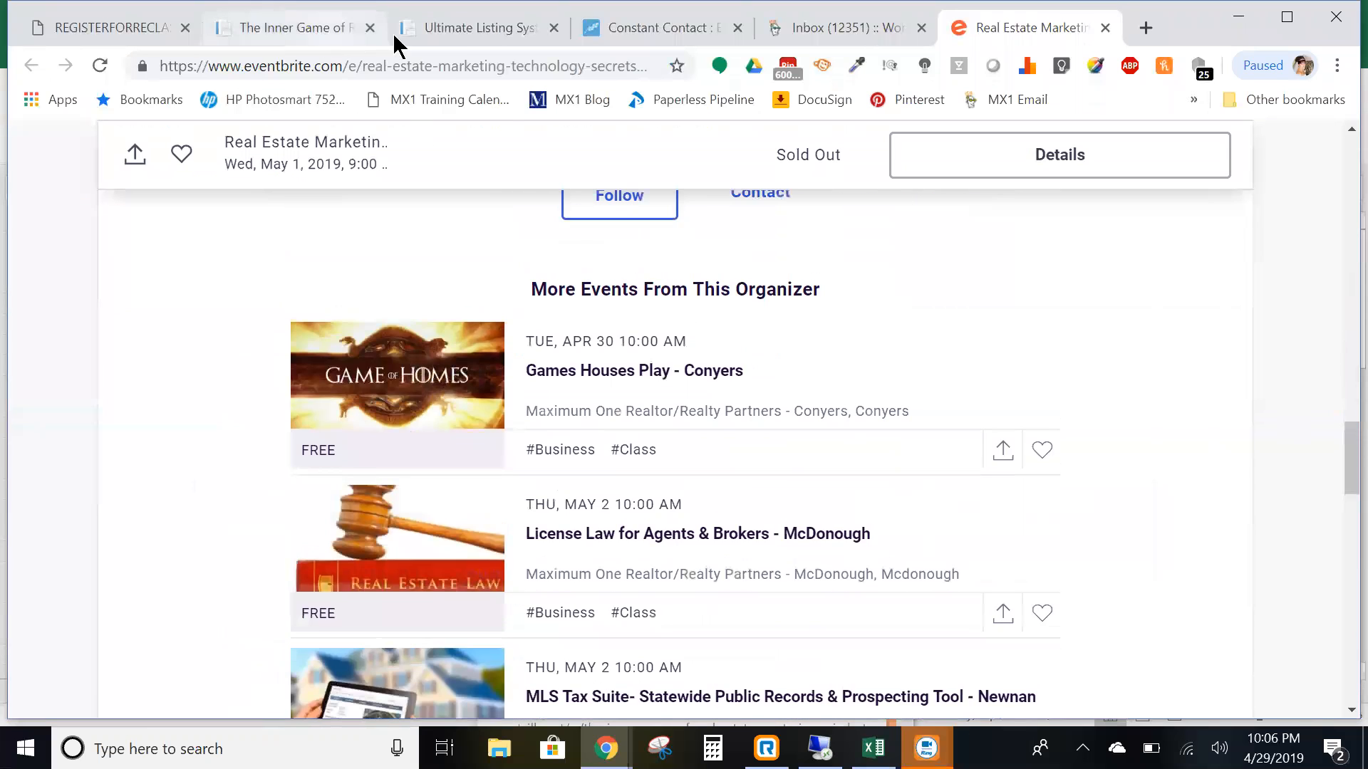
pyautogui.click(810, 34)
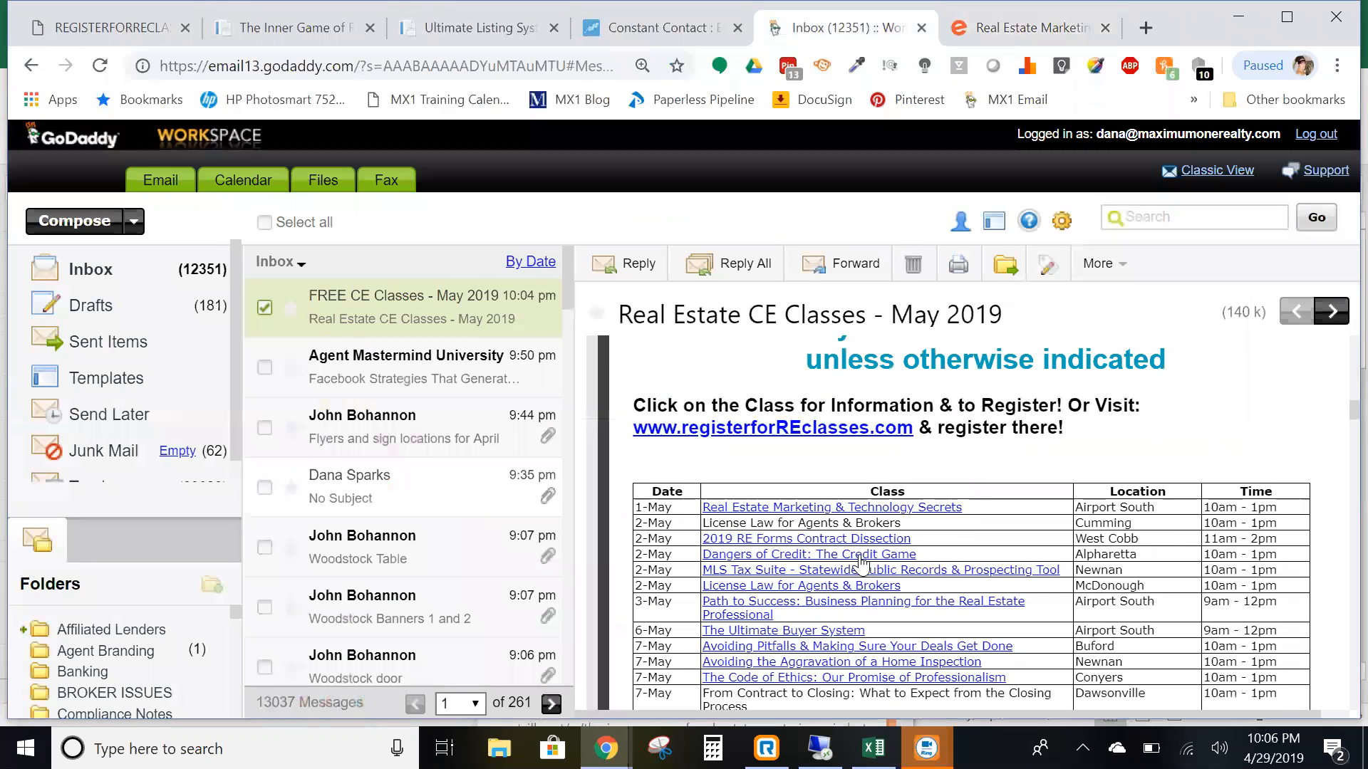
# - Verify the 2019 RE Forms Contract Dissection Eventzilla page through its West Cobb location, then return to the inbox
pyautogui.click(782, 543)
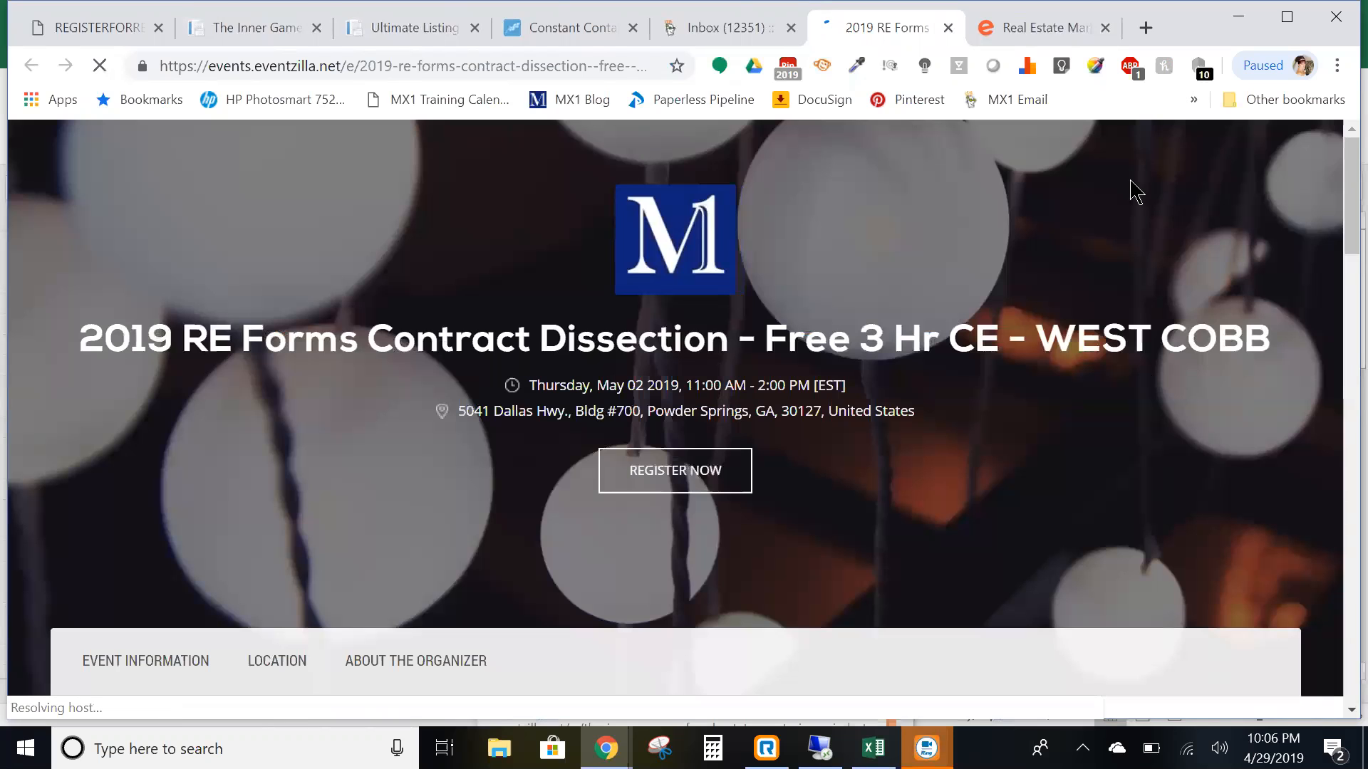
pyautogui.click(703, 28)
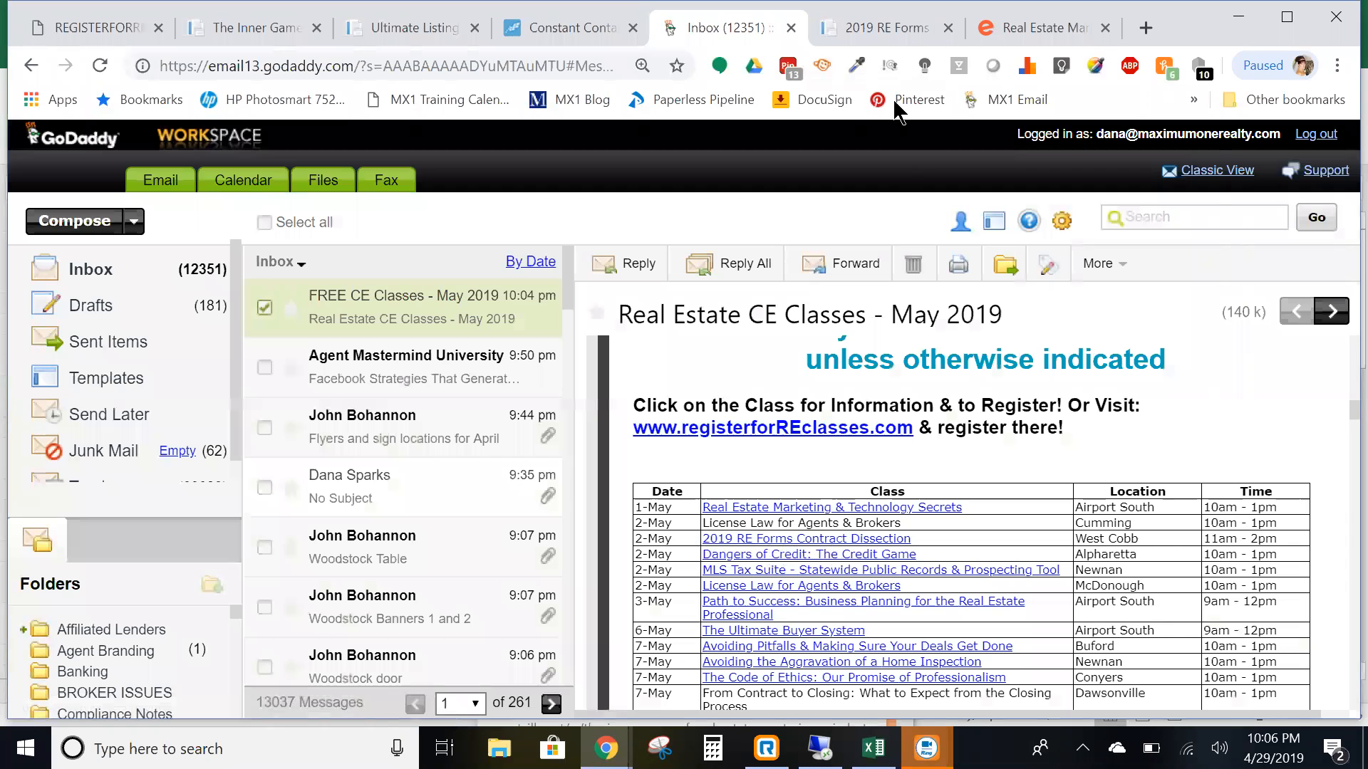
pyautogui.click(898, 35)
pyautogui.scroll(-6, 763, 458)
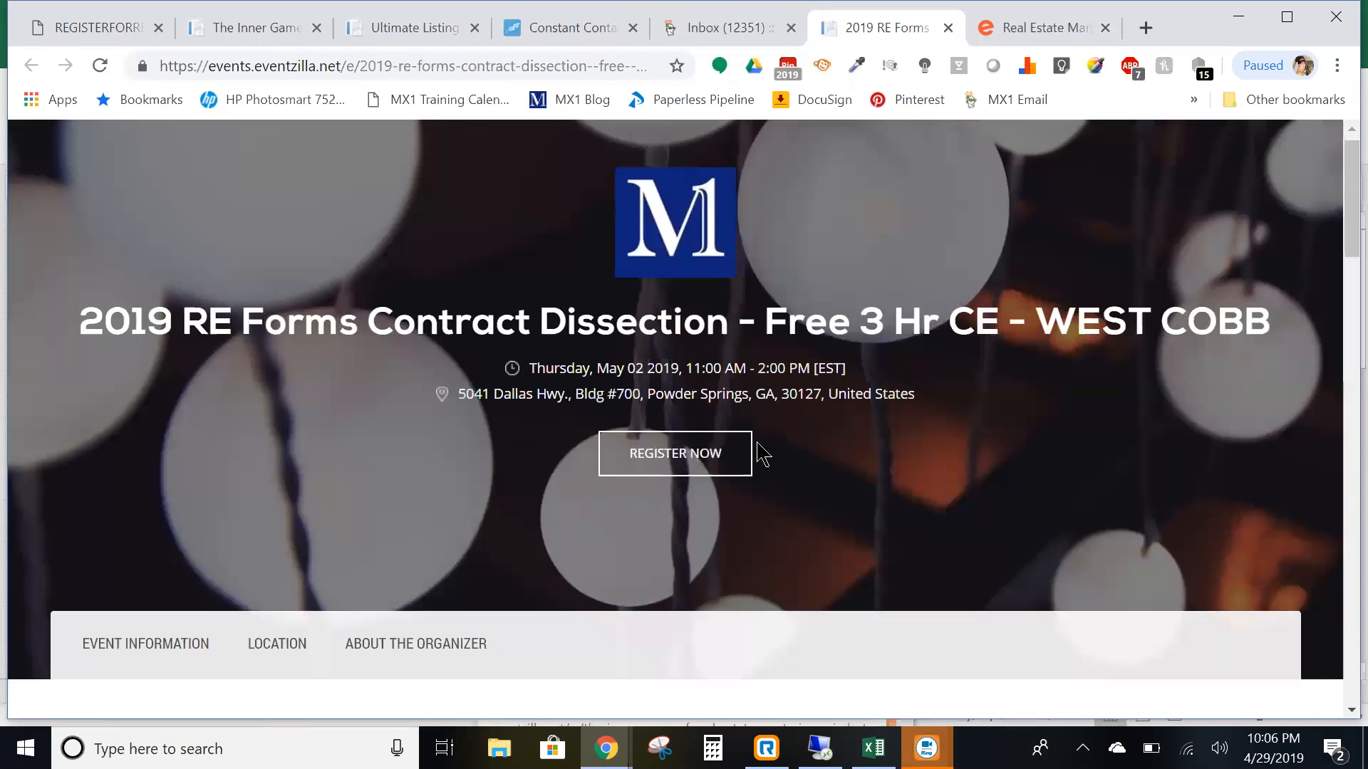
pyautogui.scroll(-5, 545, 398)
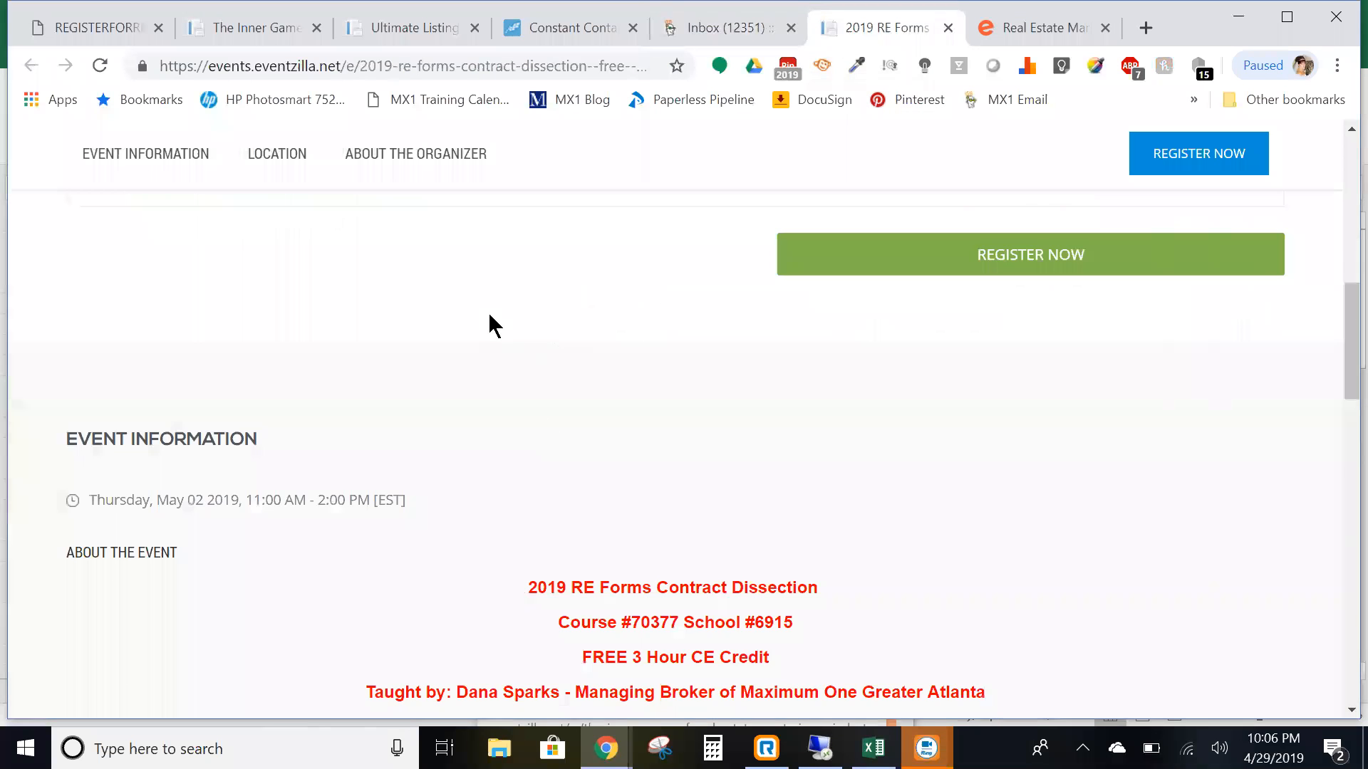
pyautogui.scroll(10, 492, 324)
pyautogui.scroll(-1, 1075, 412)
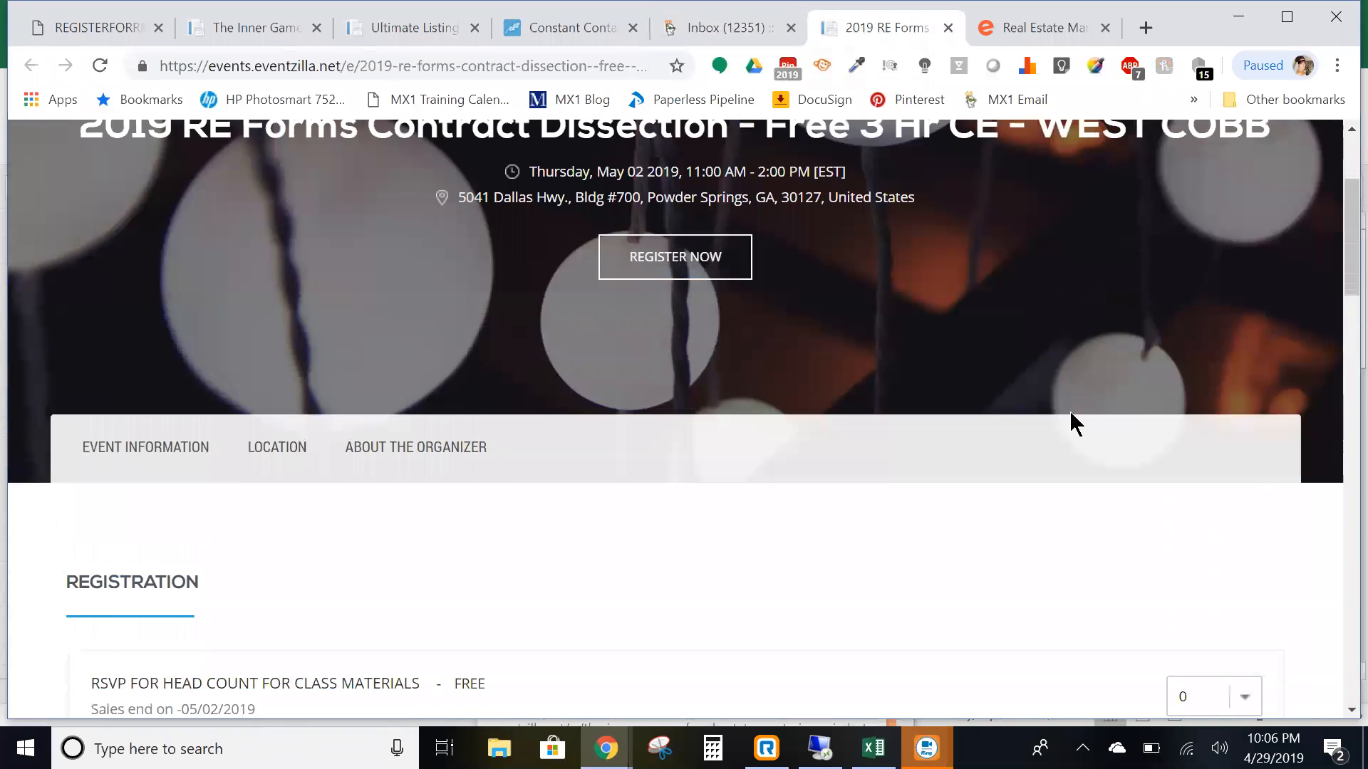
pyautogui.scroll(-7, 1070, 411)
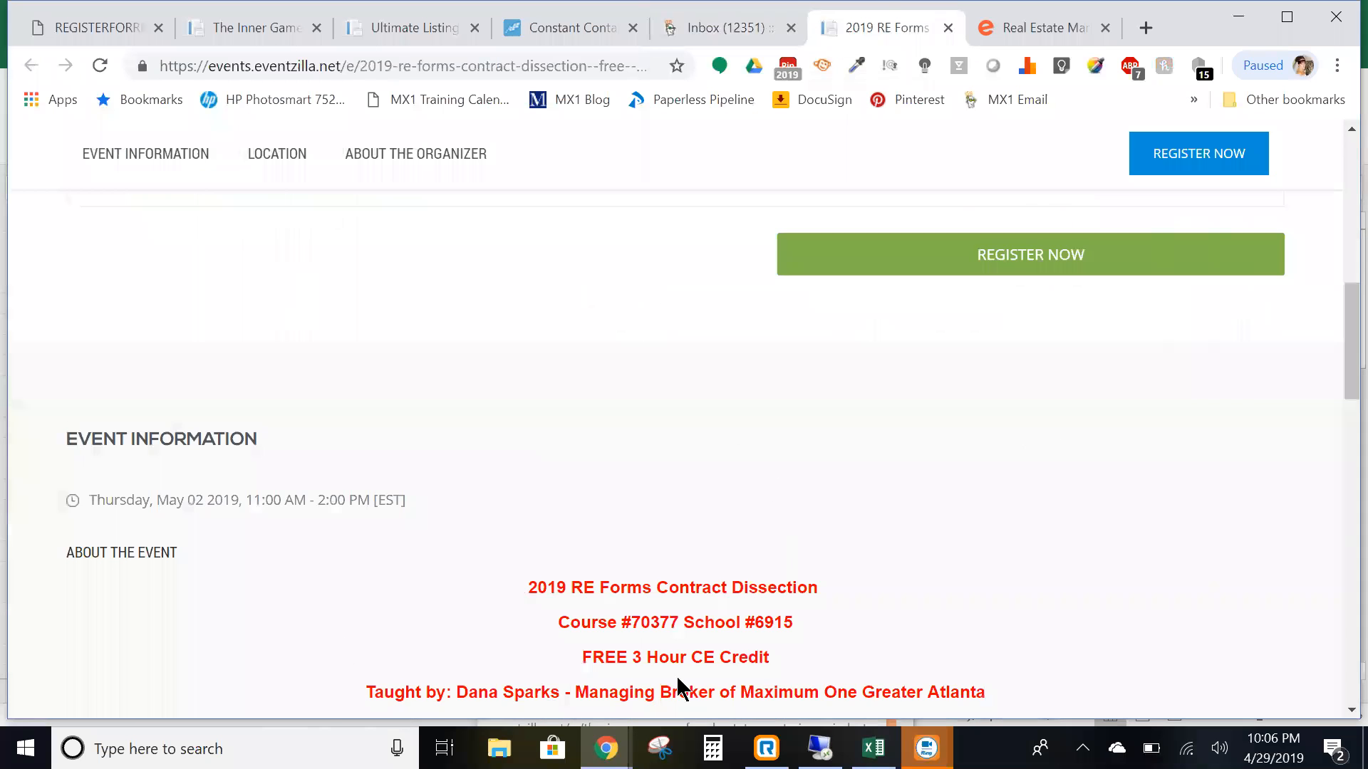
pyautogui.scroll(-2, 696, 559)
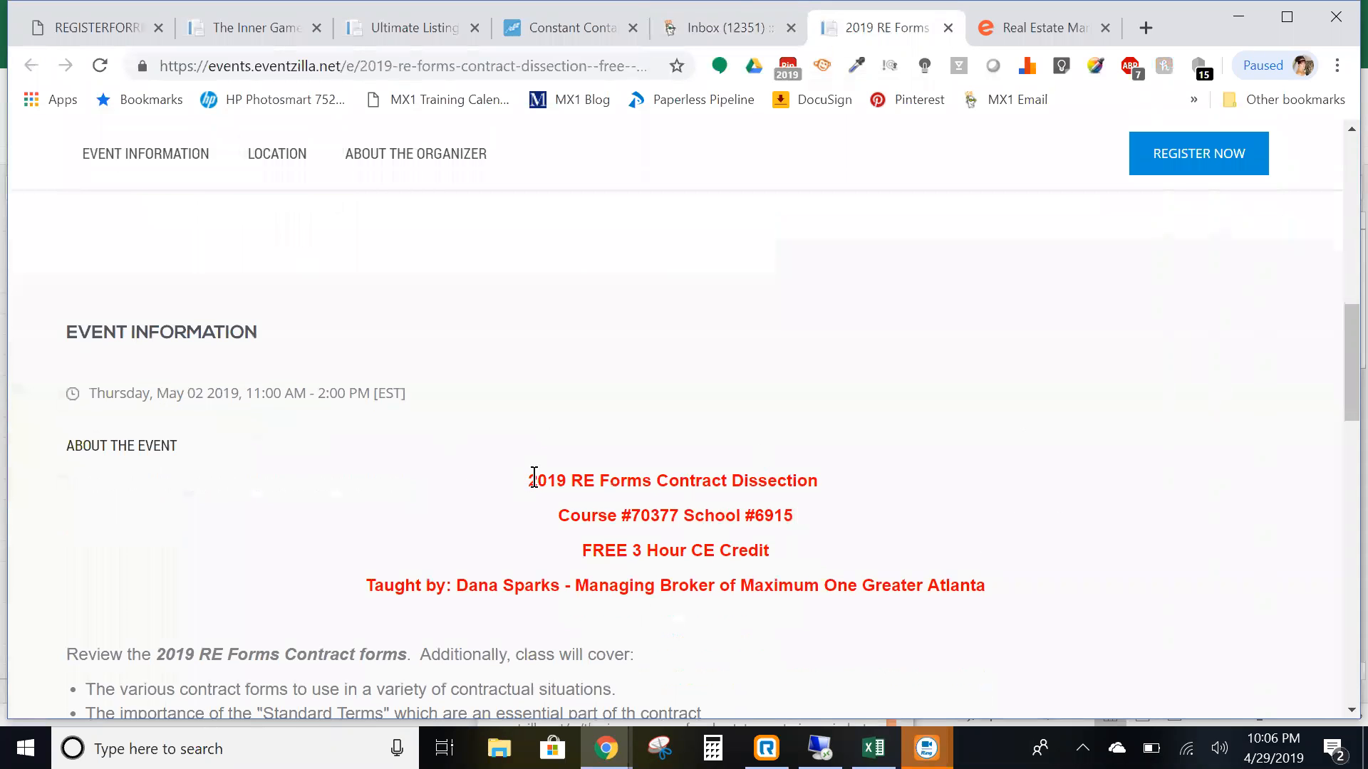
pyautogui.scroll(-15, 677, 484)
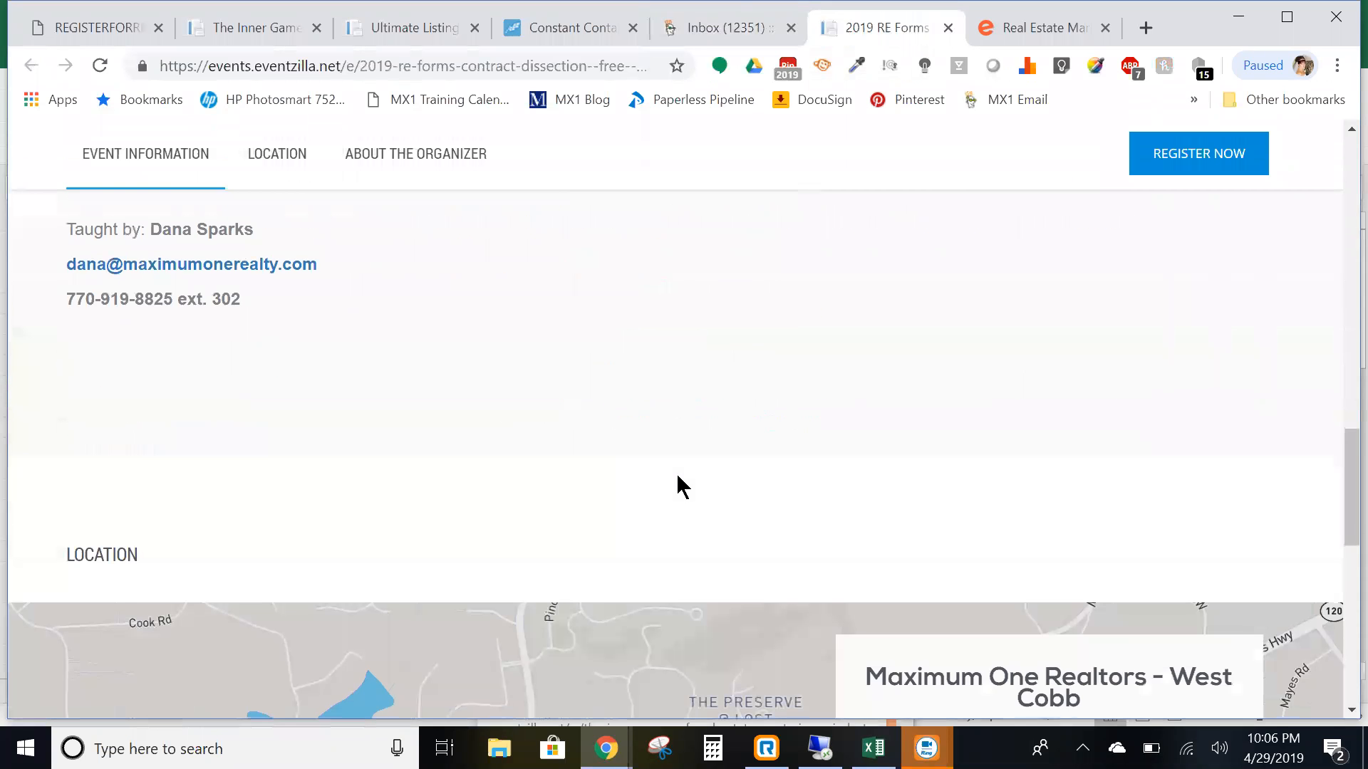
pyautogui.scroll(-2, 1106, 381)
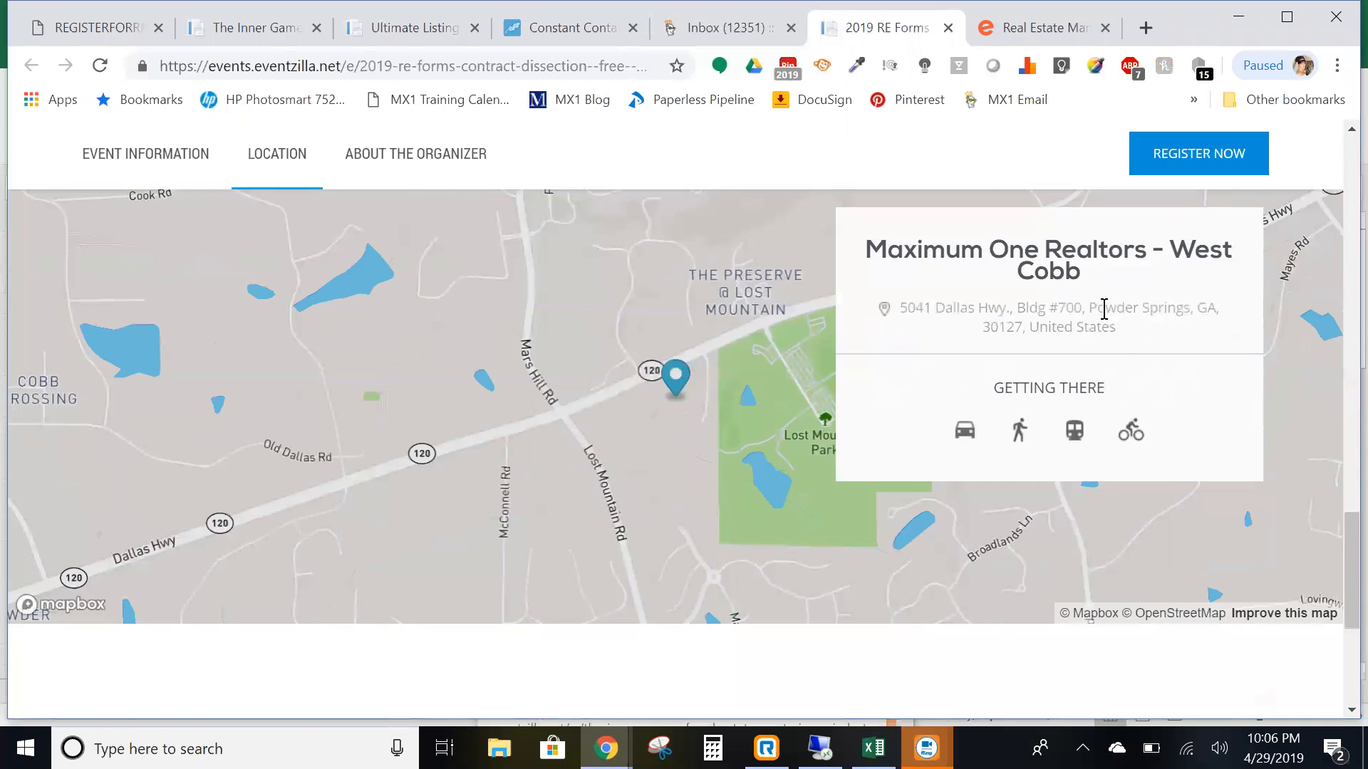
pyautogui.scroll(-5, 1111, 335)
pyautogui.scroll(4, 867, 261)
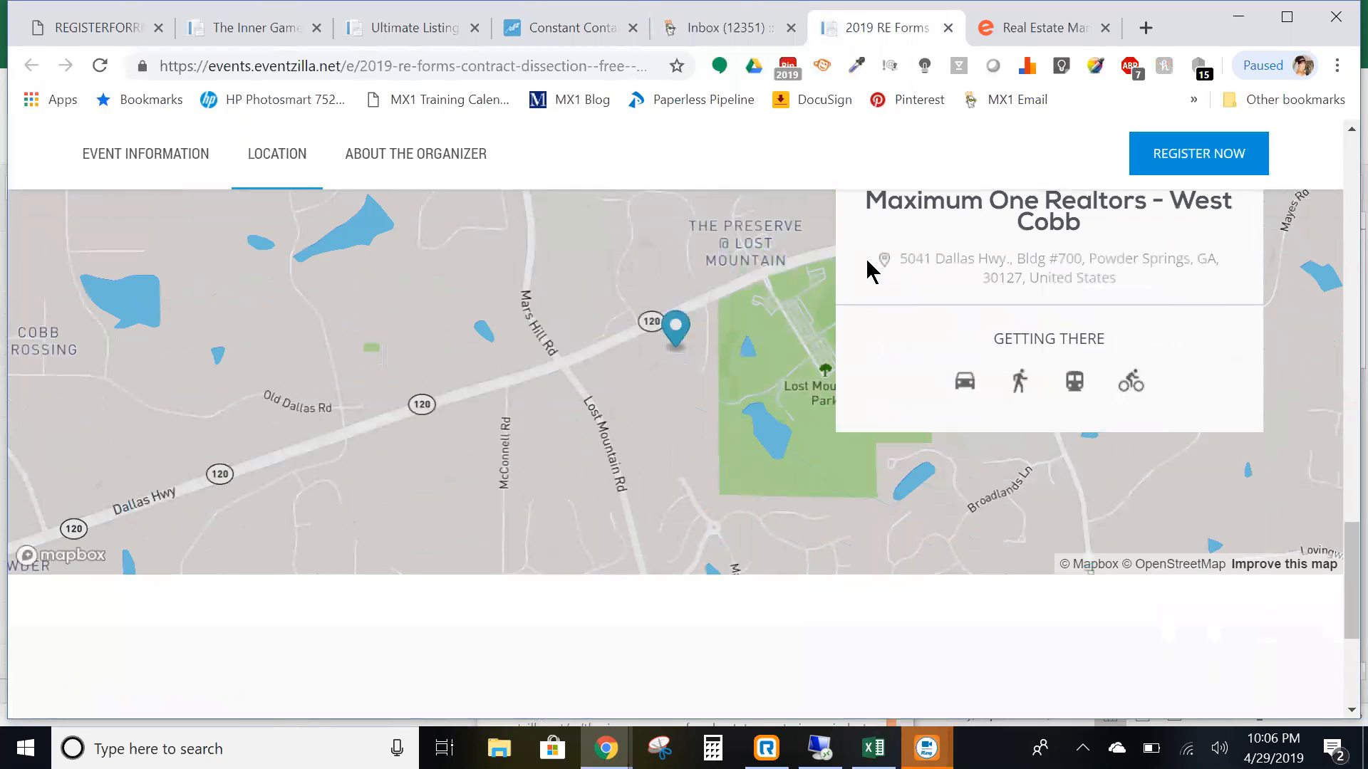
pyautogui.click(704, 30)
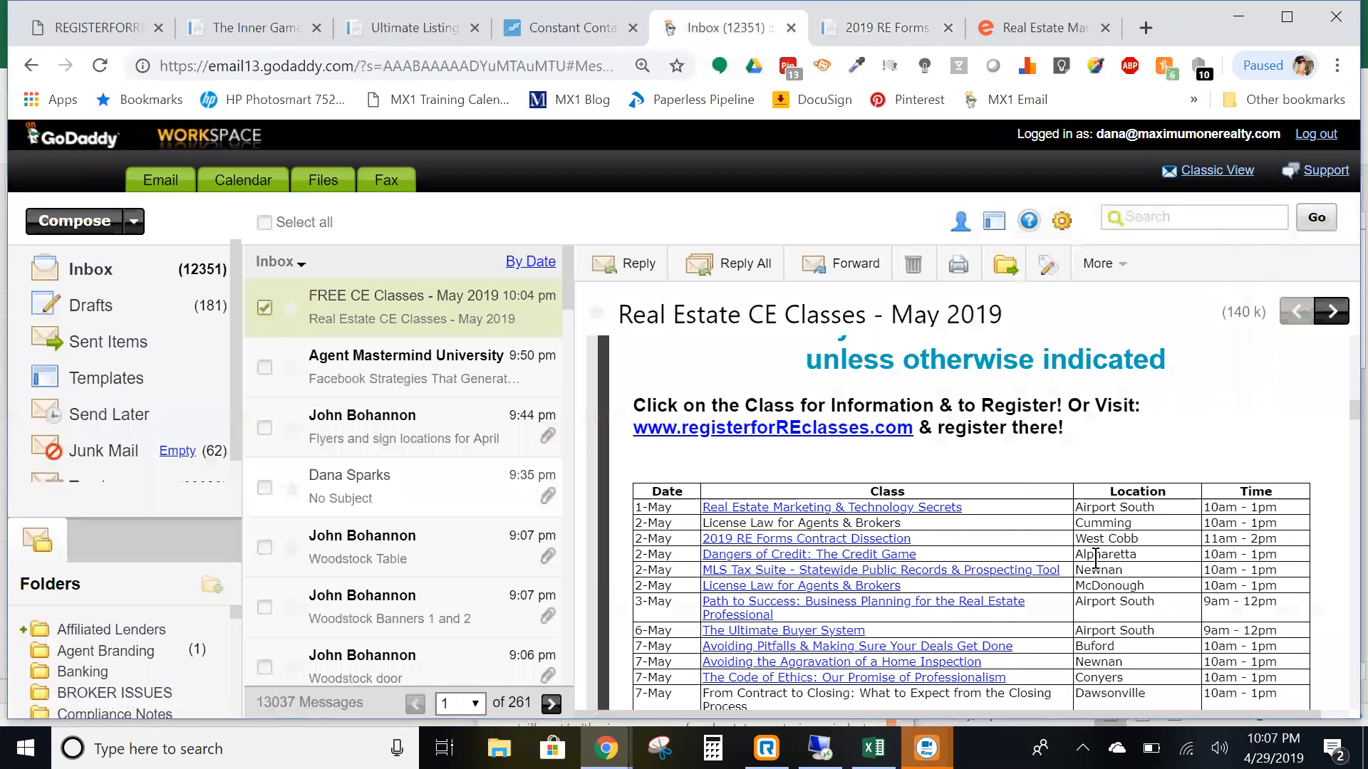
# - Check that the Dangers of Credit: The Credit Game link opens its Alpharetta Eventzilla page, then return to the inbox
pyautogui.click(862, 554)
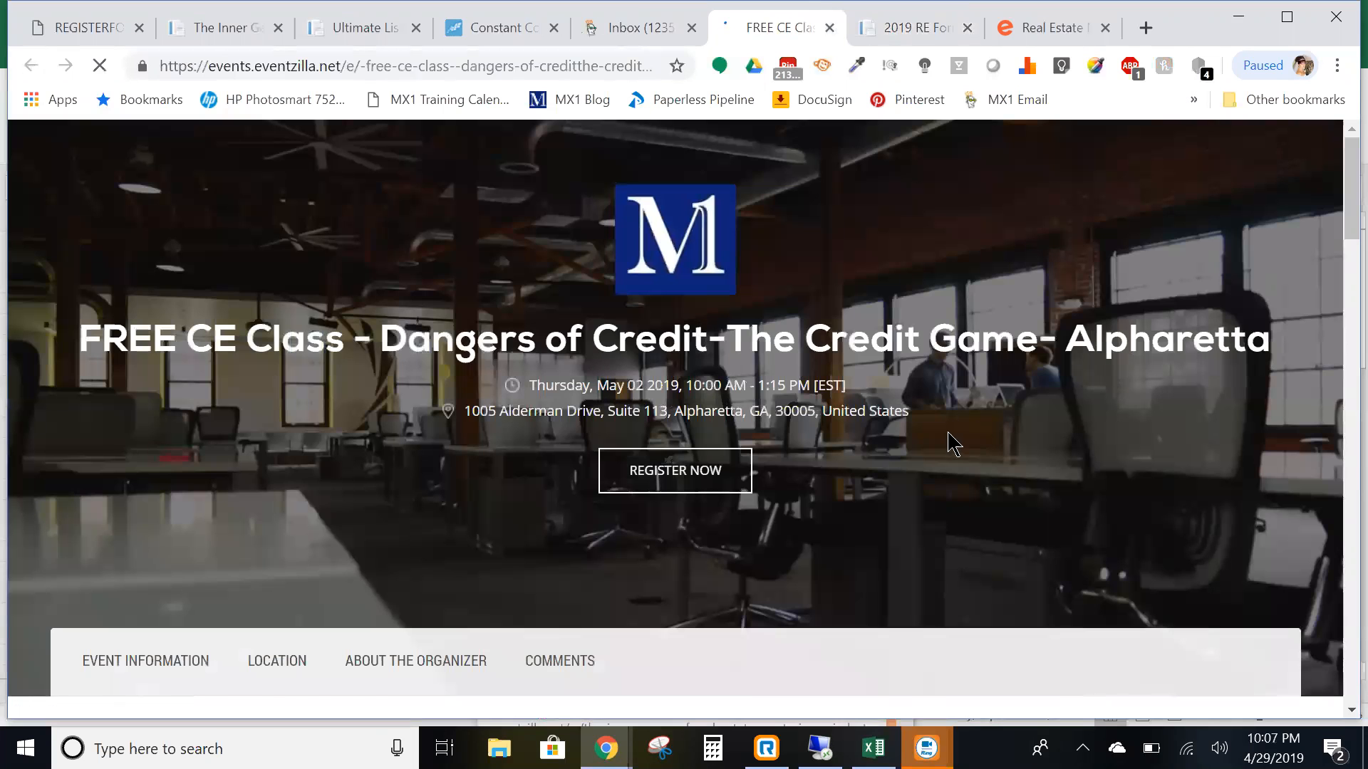
pyautogui.scroll(-10, 942, 433)
pyautogui.scroll(-5, 916, 442)
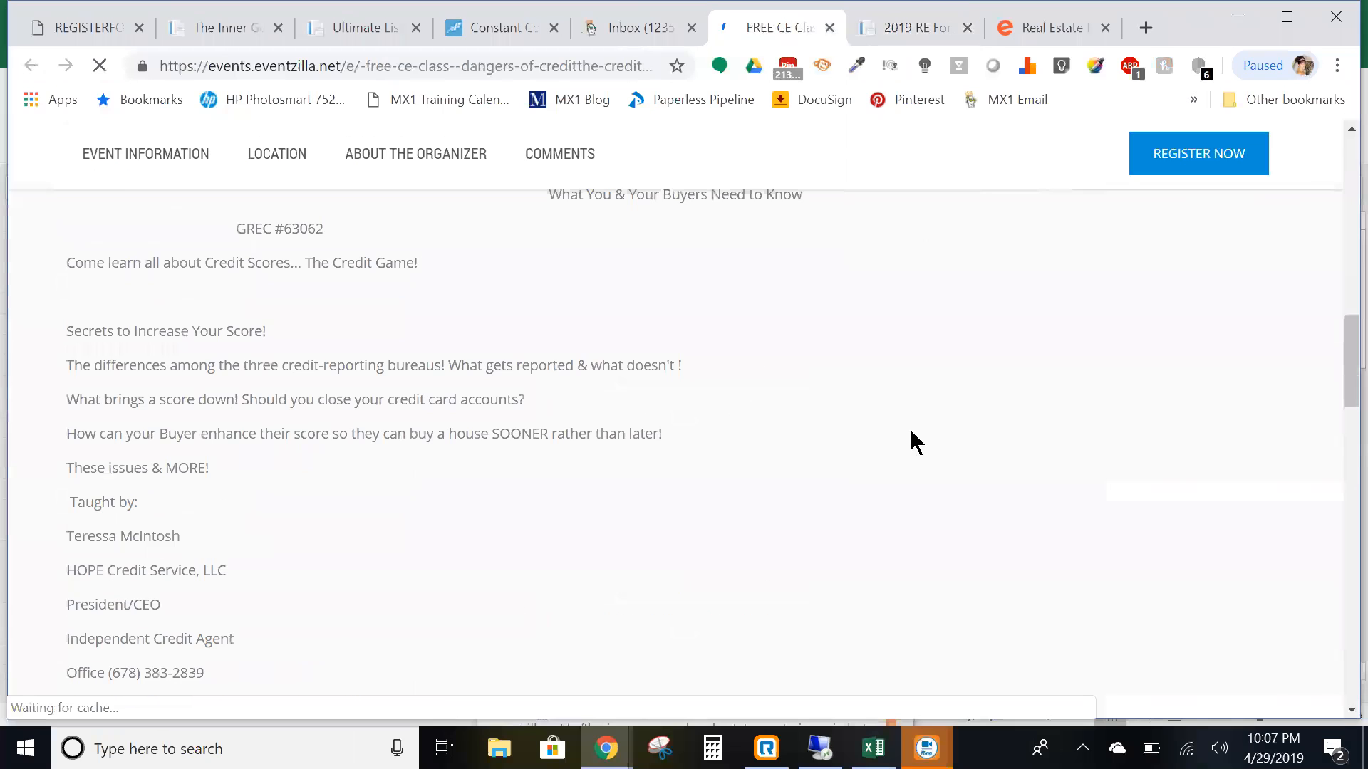
pyautogui.scroll(3, 260, 299)
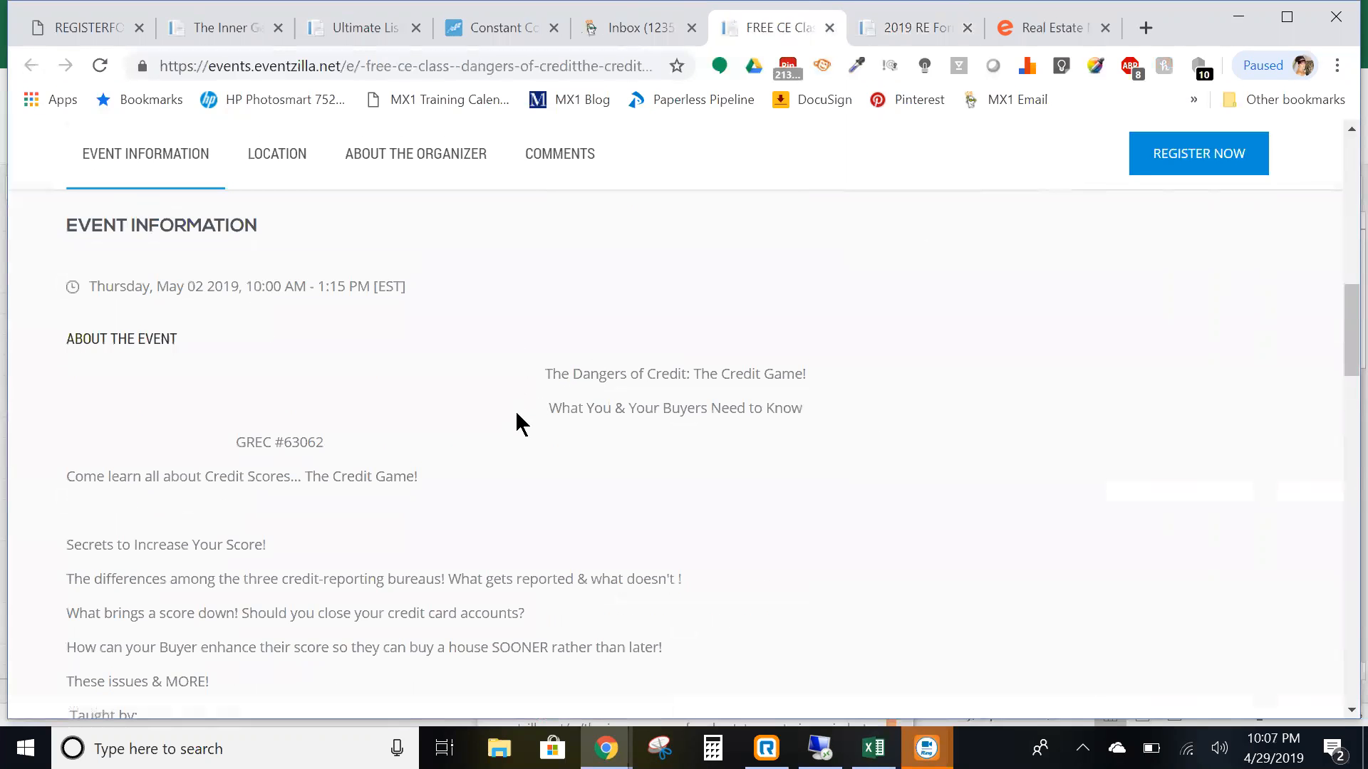
pyautogui.scroll(-6, 515, 409)
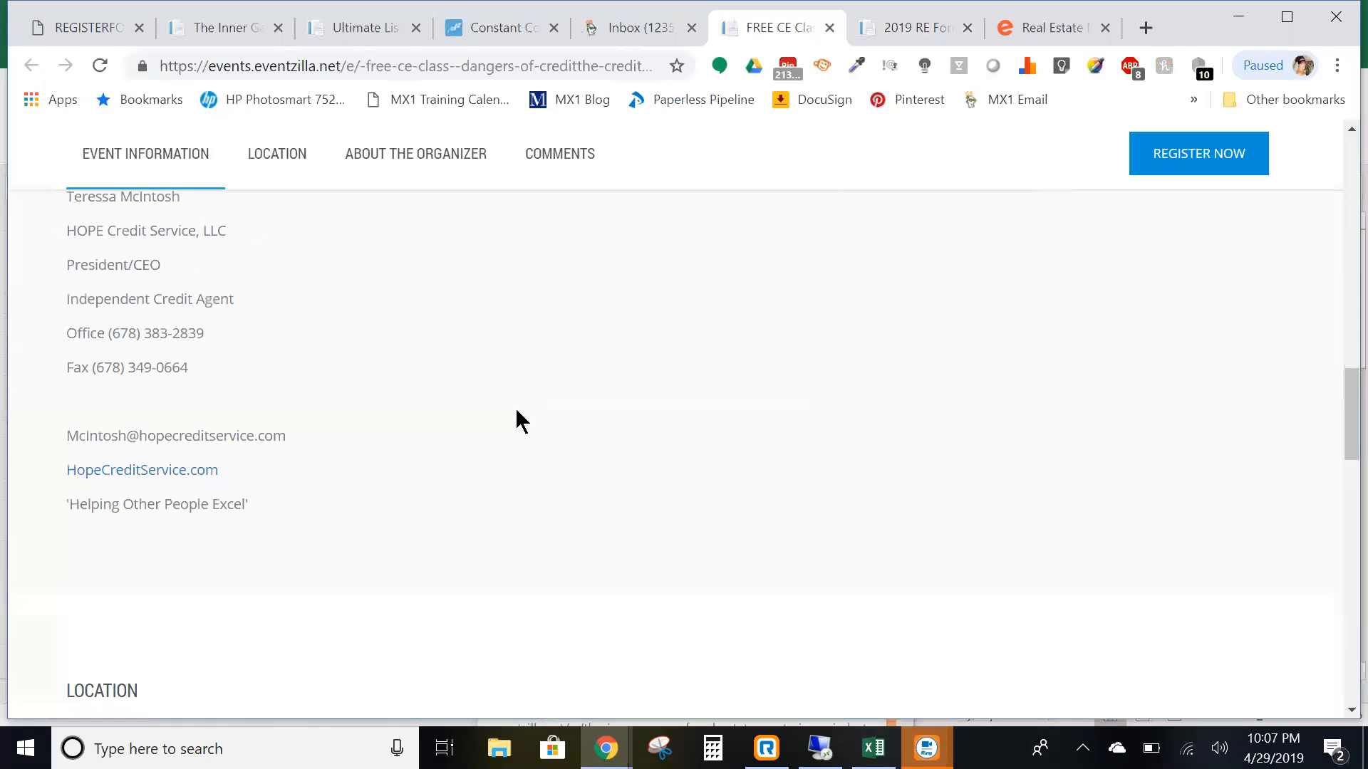
pyautogui.scroll(-8, 516, 412)
pyautogui.scroll(5, 527, 412)
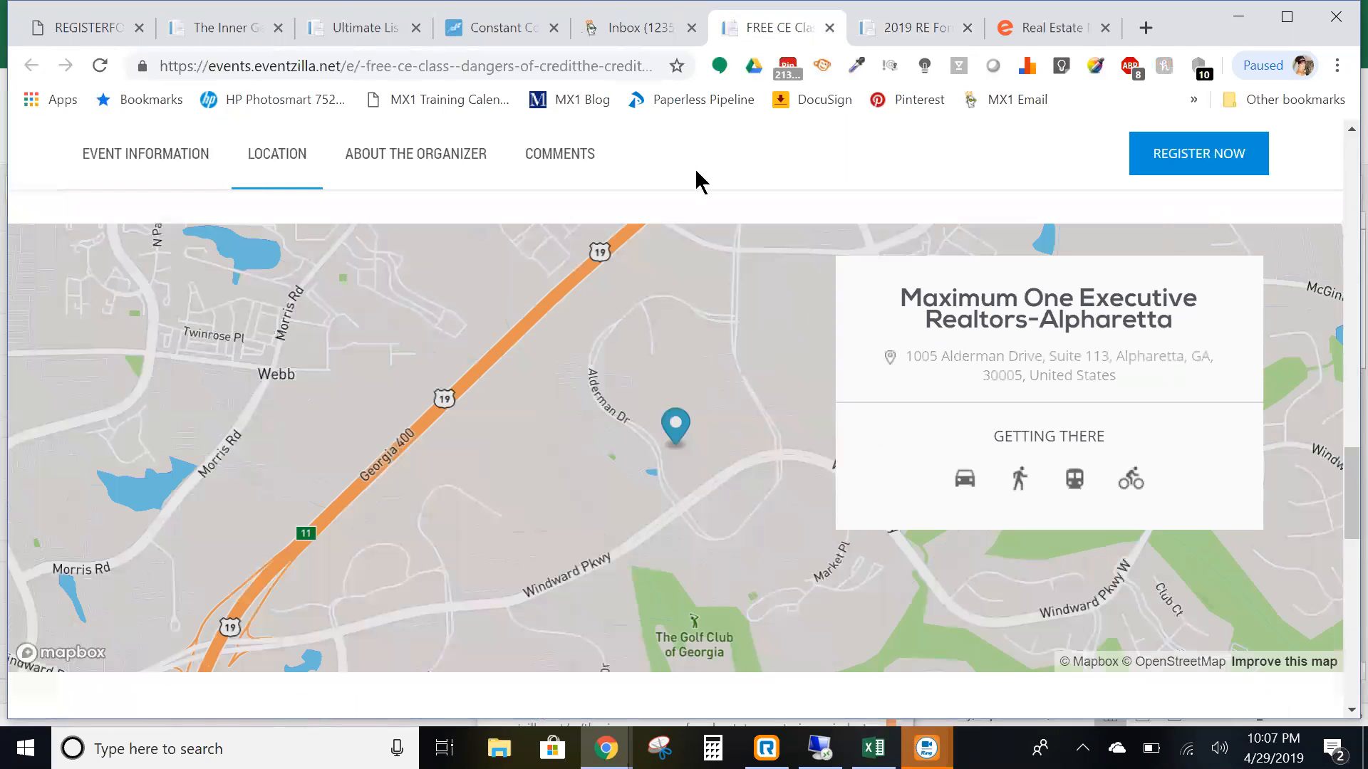
pyautogui.scroll(3, 764, 446)
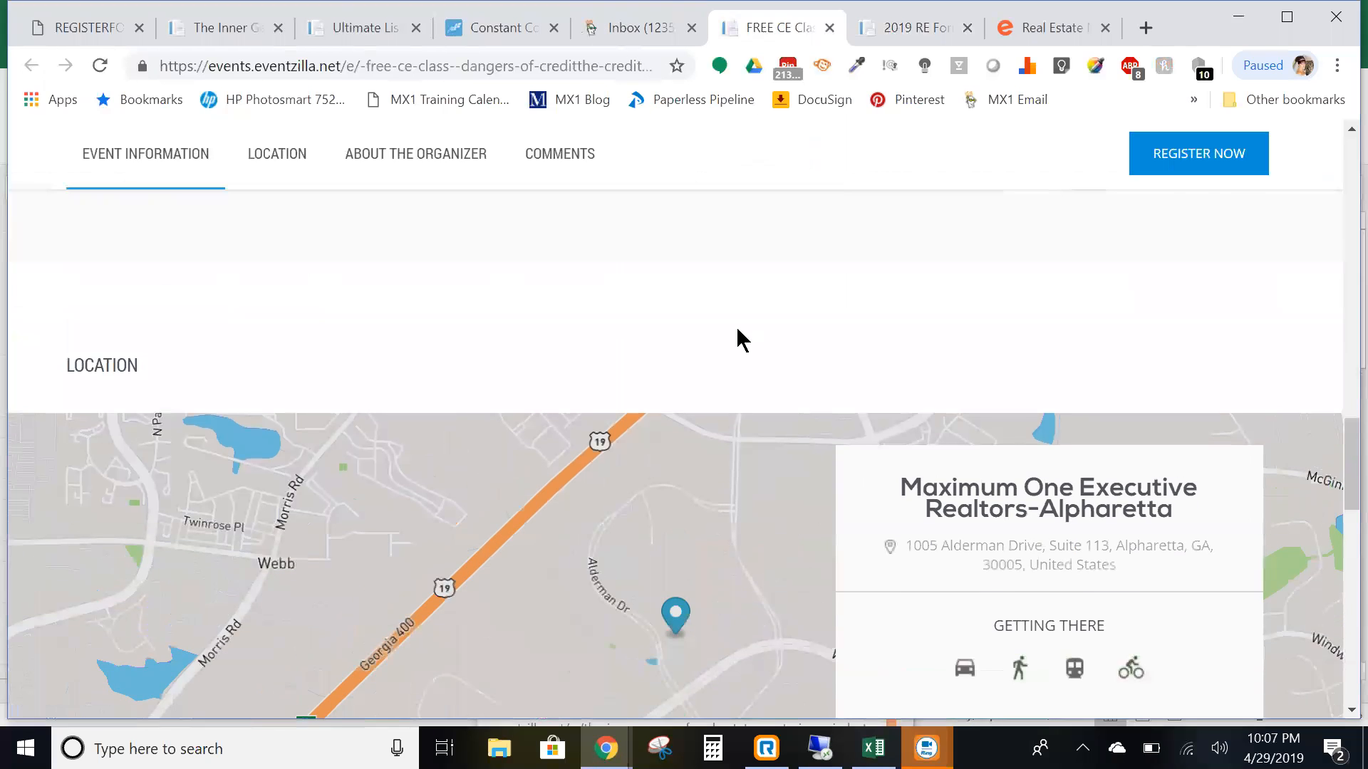
pyautogui.scroll(2, 673, 171)
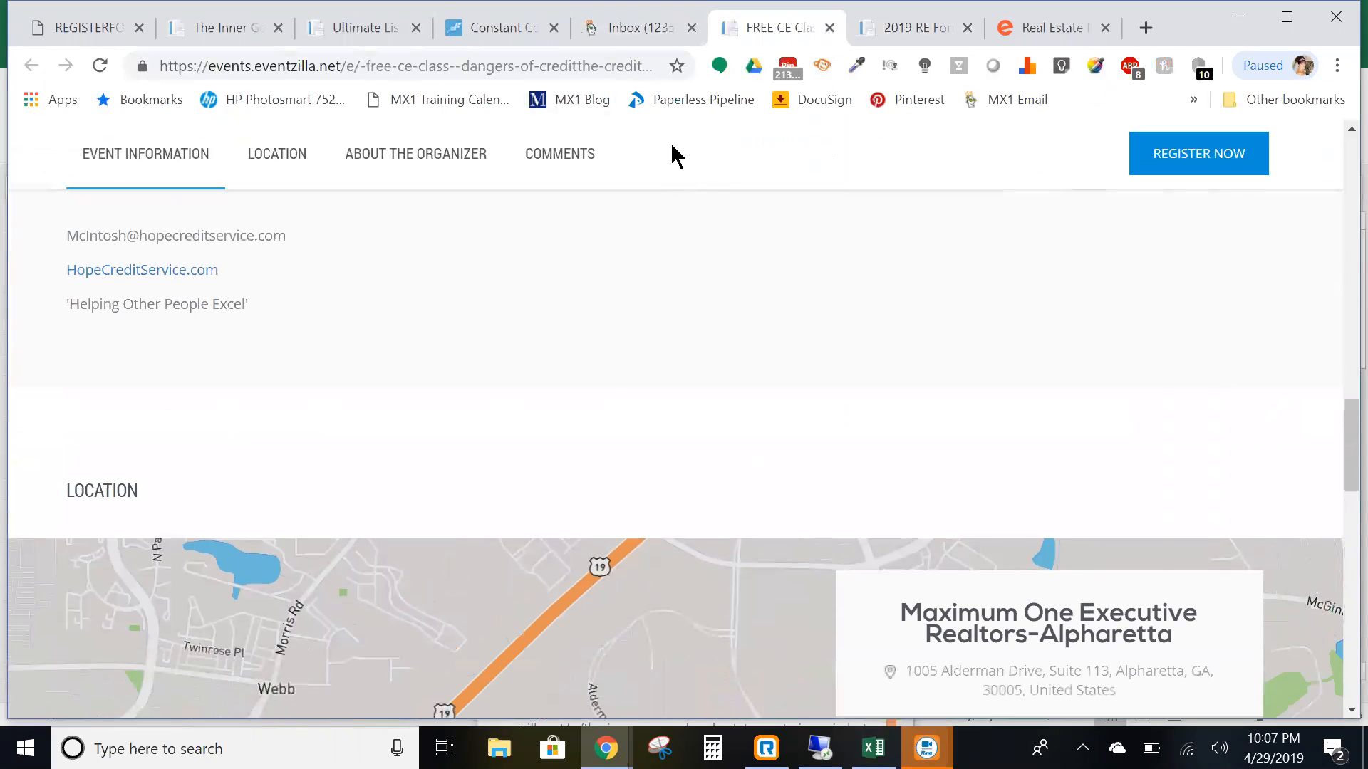
pyautogui.click(617, 28)
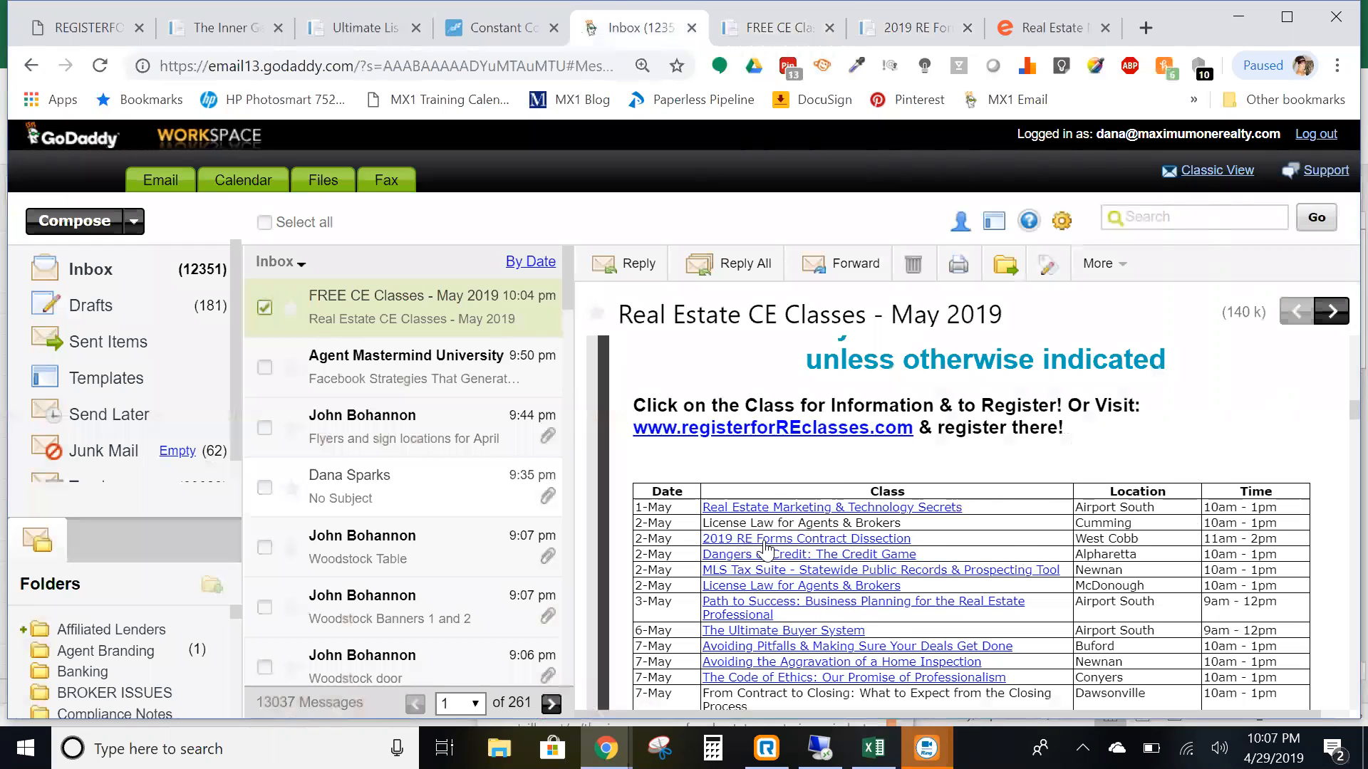
# - Look over the email's May class table, then switch back to the Constant Contact campaign
pyautogui.scroll(-5, 1090, 395)
pyautogui.scroll(-15, 1095, 397)
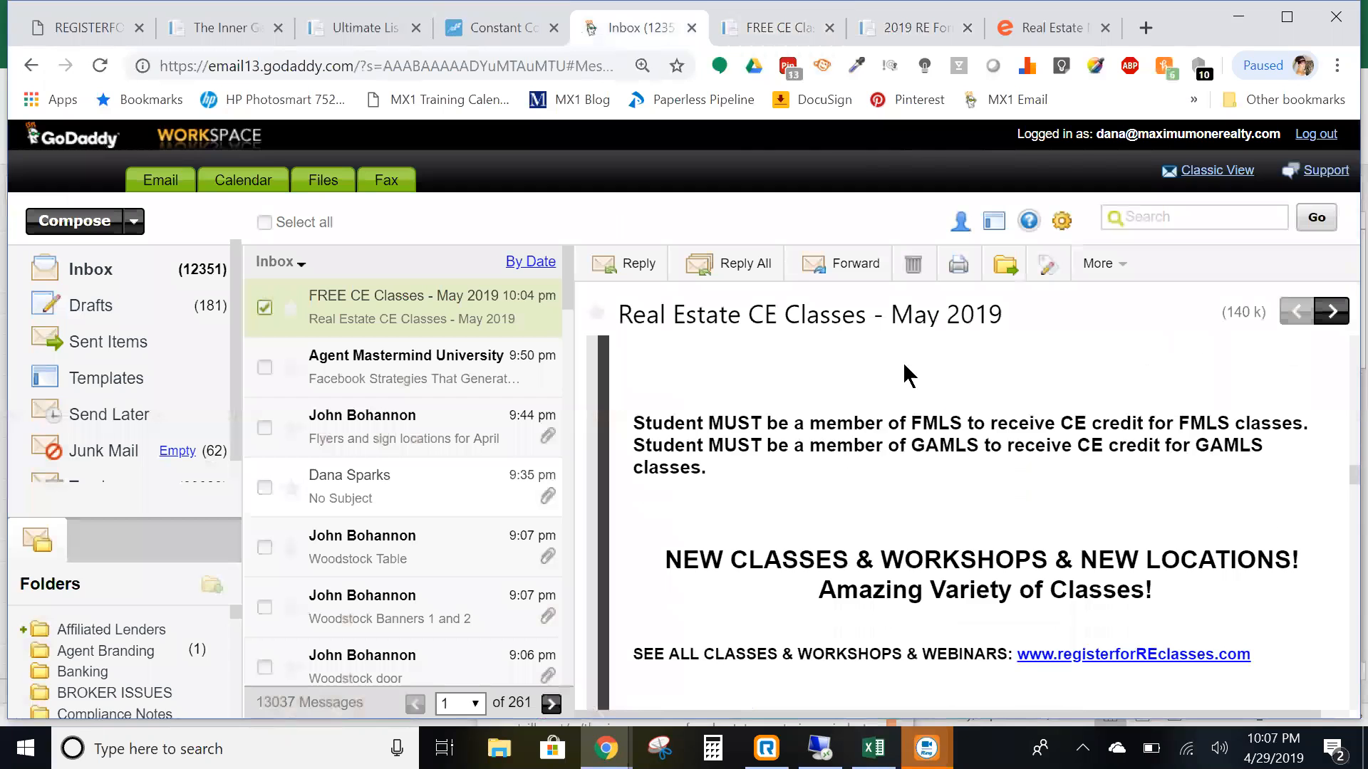
pyautogui.scroll(-3, 919, 399)
pyautogui.scroll(15, 951, 477)
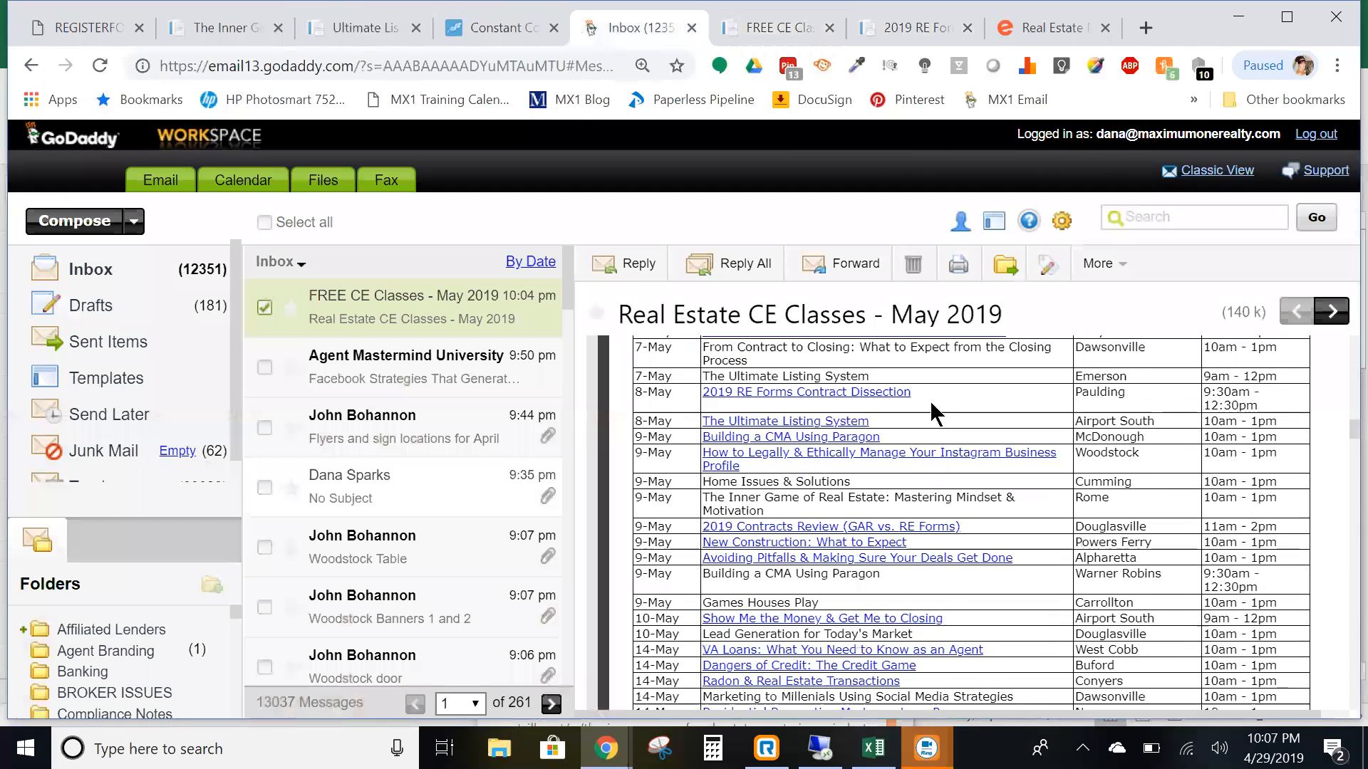
pyautogui.click(516, 32)
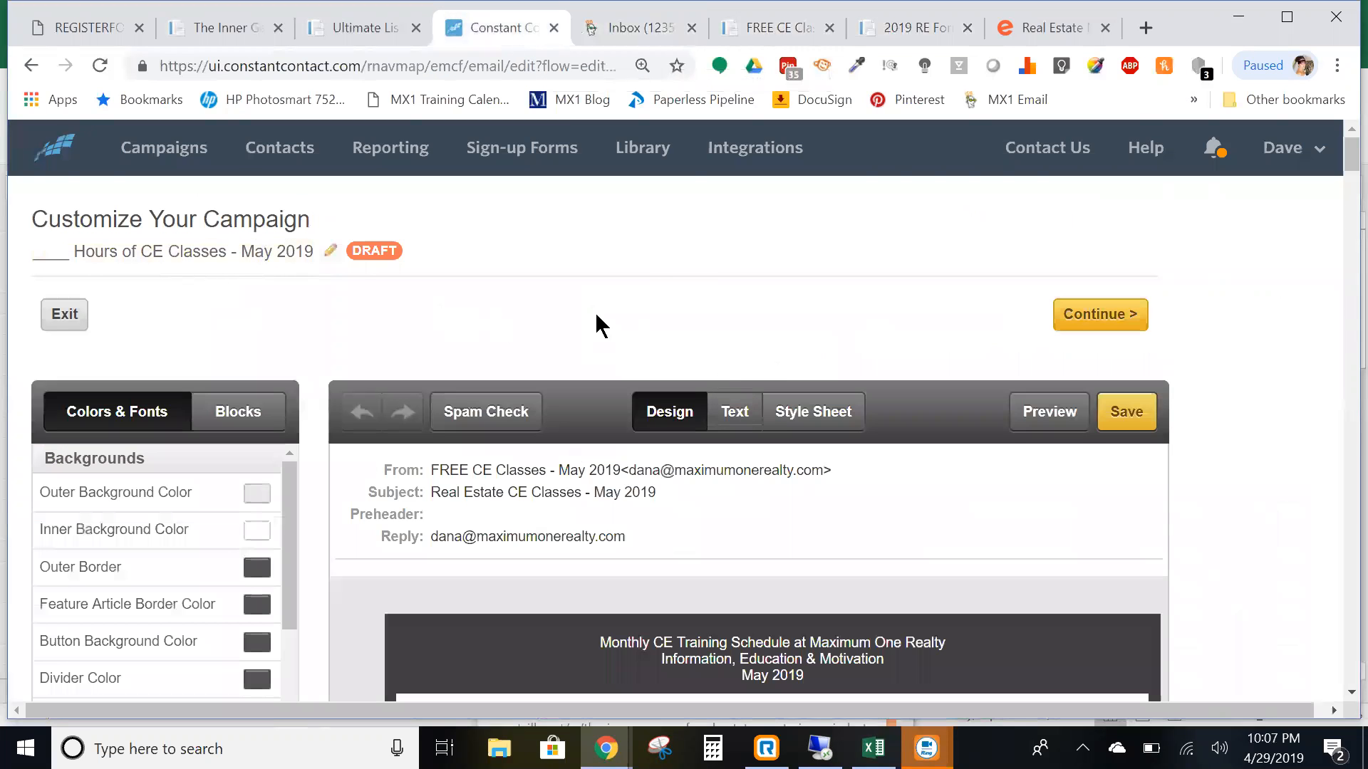
# - Save the May 2019 CE campaign draft and continue to its send-settings page
pyautogui.click(1124, 413)
pyautogui.click(1110, 324)
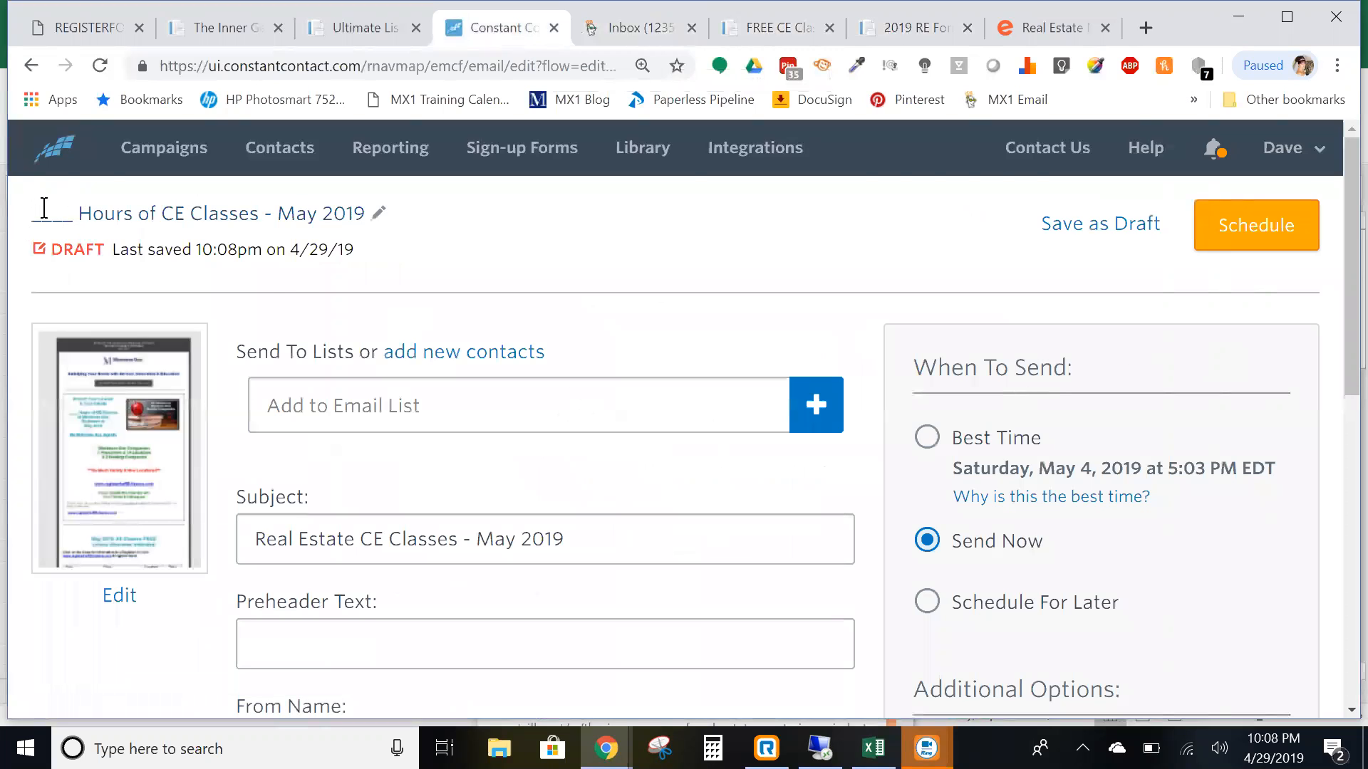
pyautogui.scroll(-1, 415, 281)
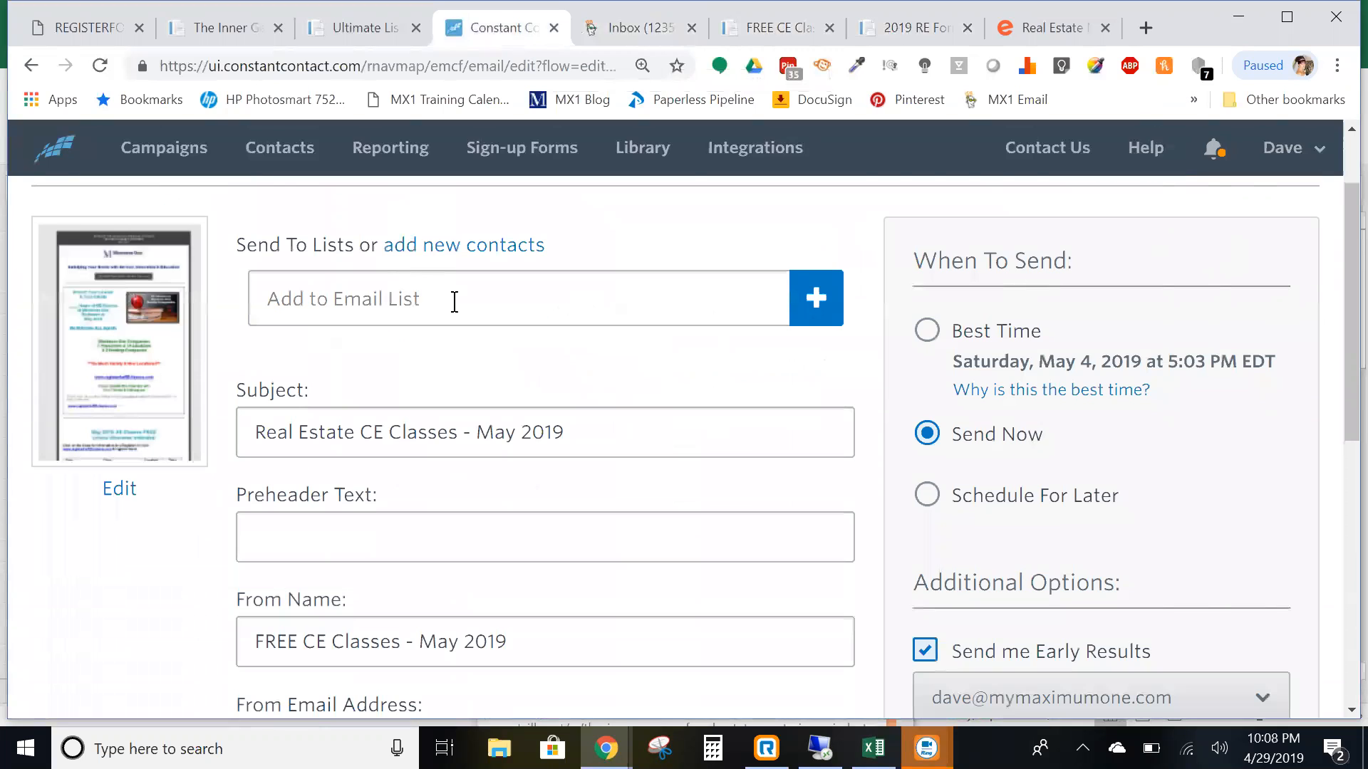
# - Add every contact list, from Asked to be Added (315) onward, to the campaign's Send To Lists
pyautogui.click(817, 299)
pyautogui.scroll(-3, 372, 520)
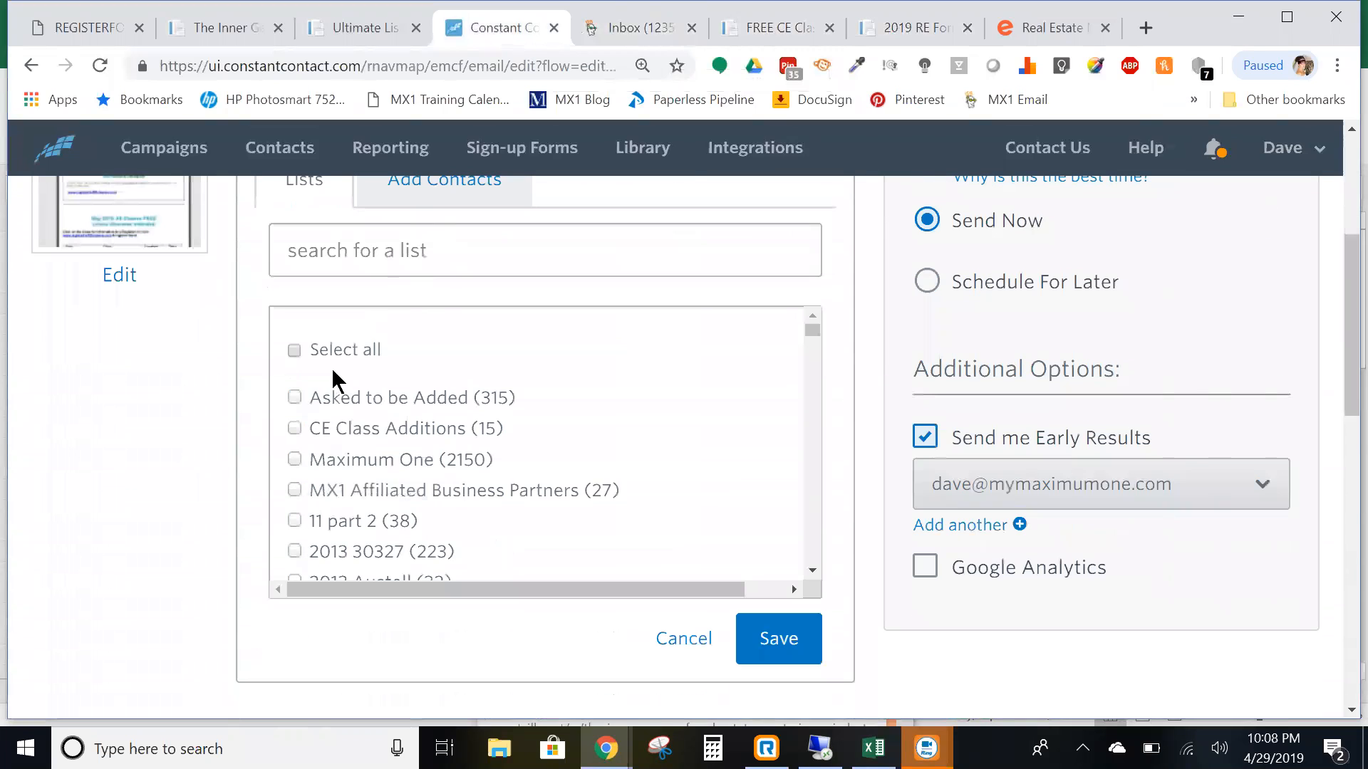
pyautogui.click(300, 355)
pyautogui.click(795, 656)
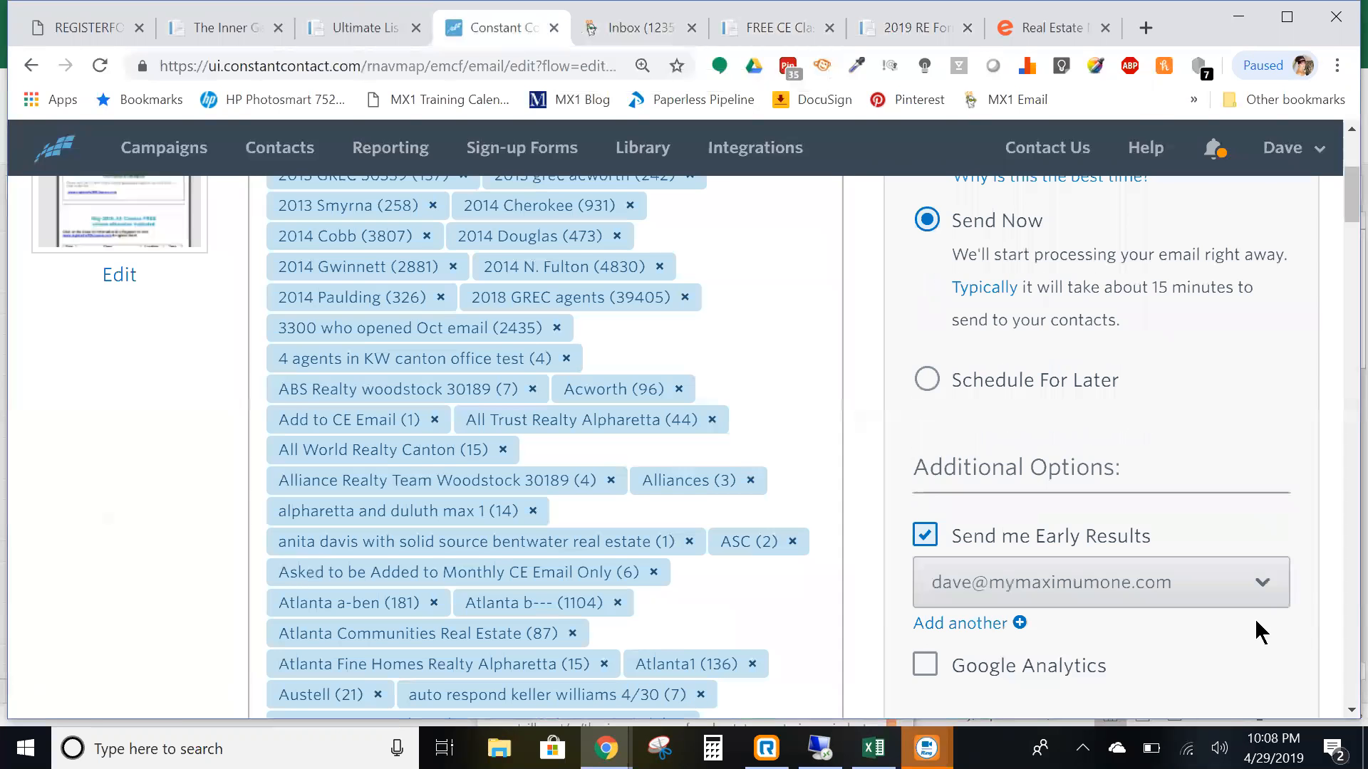
pyautogui.scroll(5, 1314, 605)
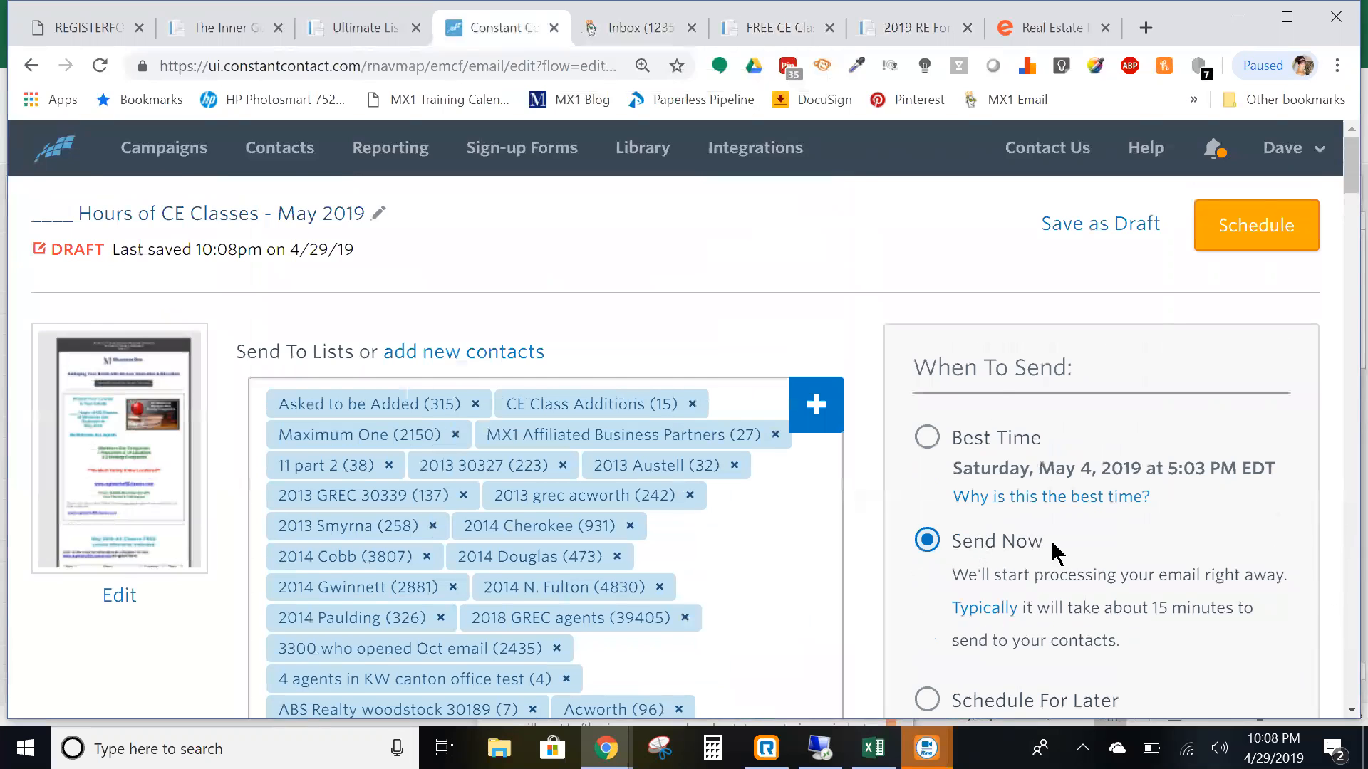
pyautogui.scroll(-2, 1054, 550)
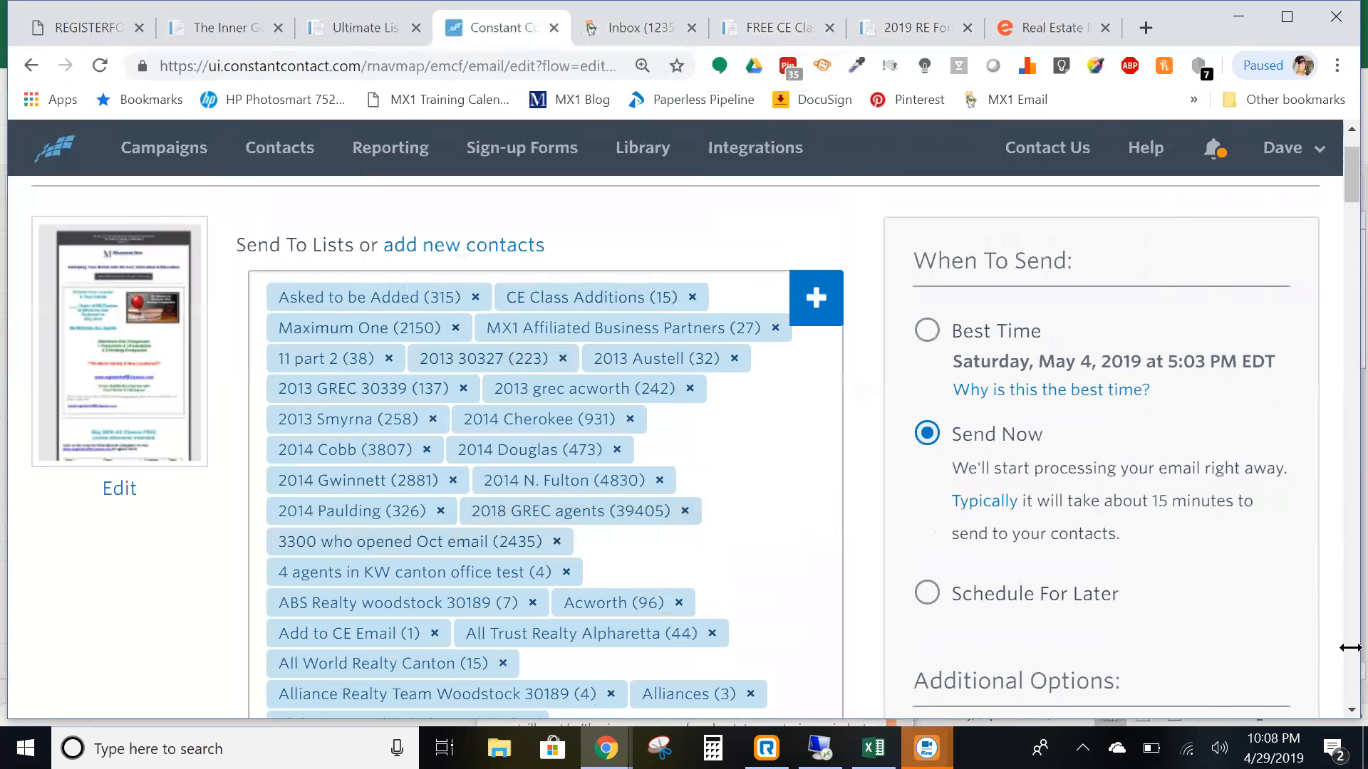
pyautogui.scroll(-3, 1250, 518)
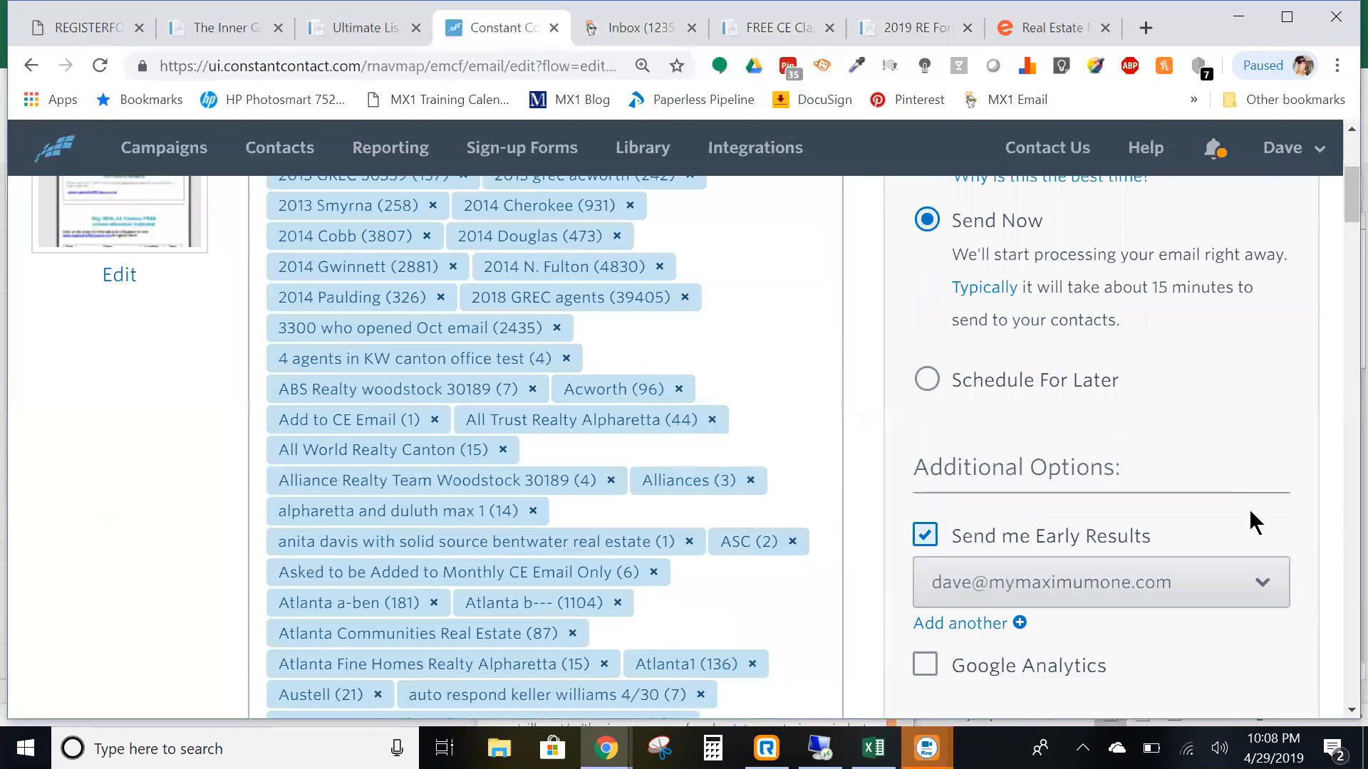
# - Choose Schedule For Later at 04/29/2019 12:00 am, try scheduling, then return to editing the email
pyautogui.click(922, 382)
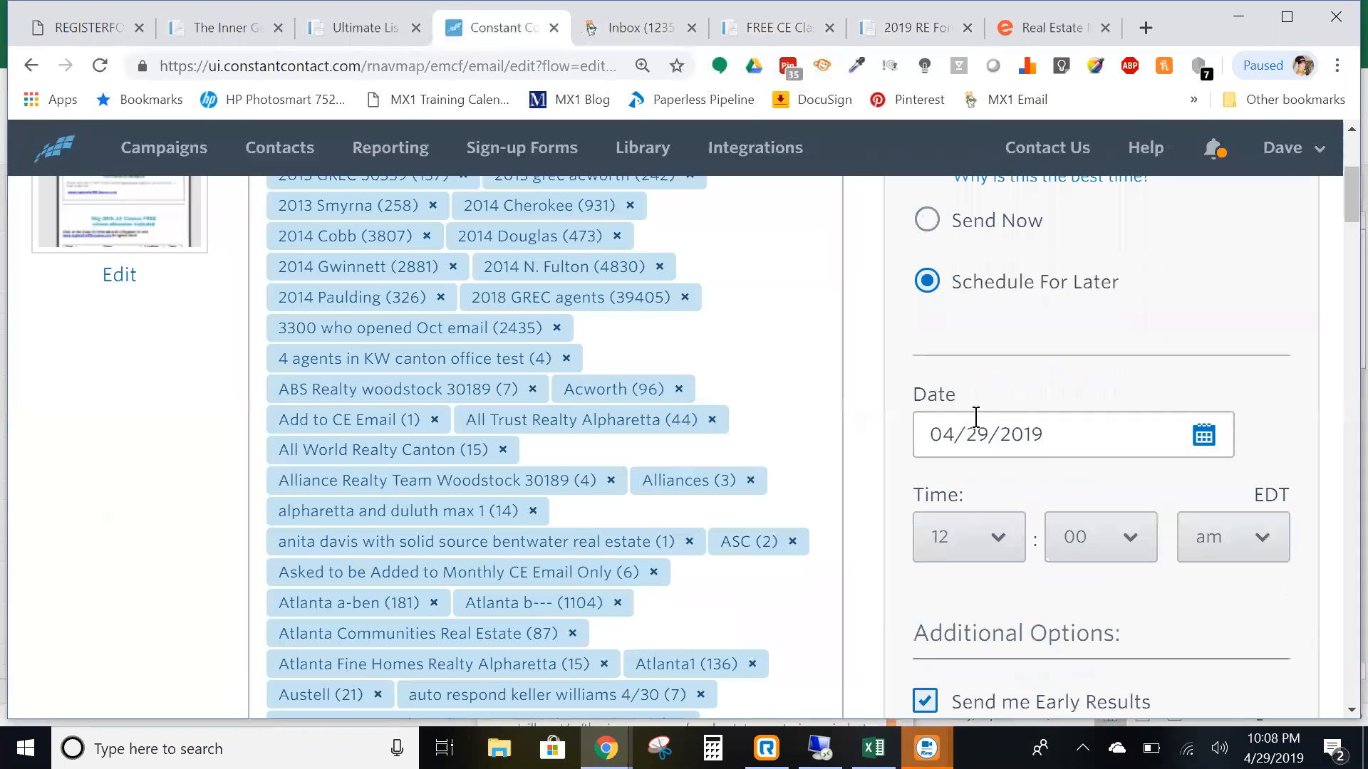
pyautogui.click(1204, 436)
pyautogui.scroll(-3, 1200, 527)
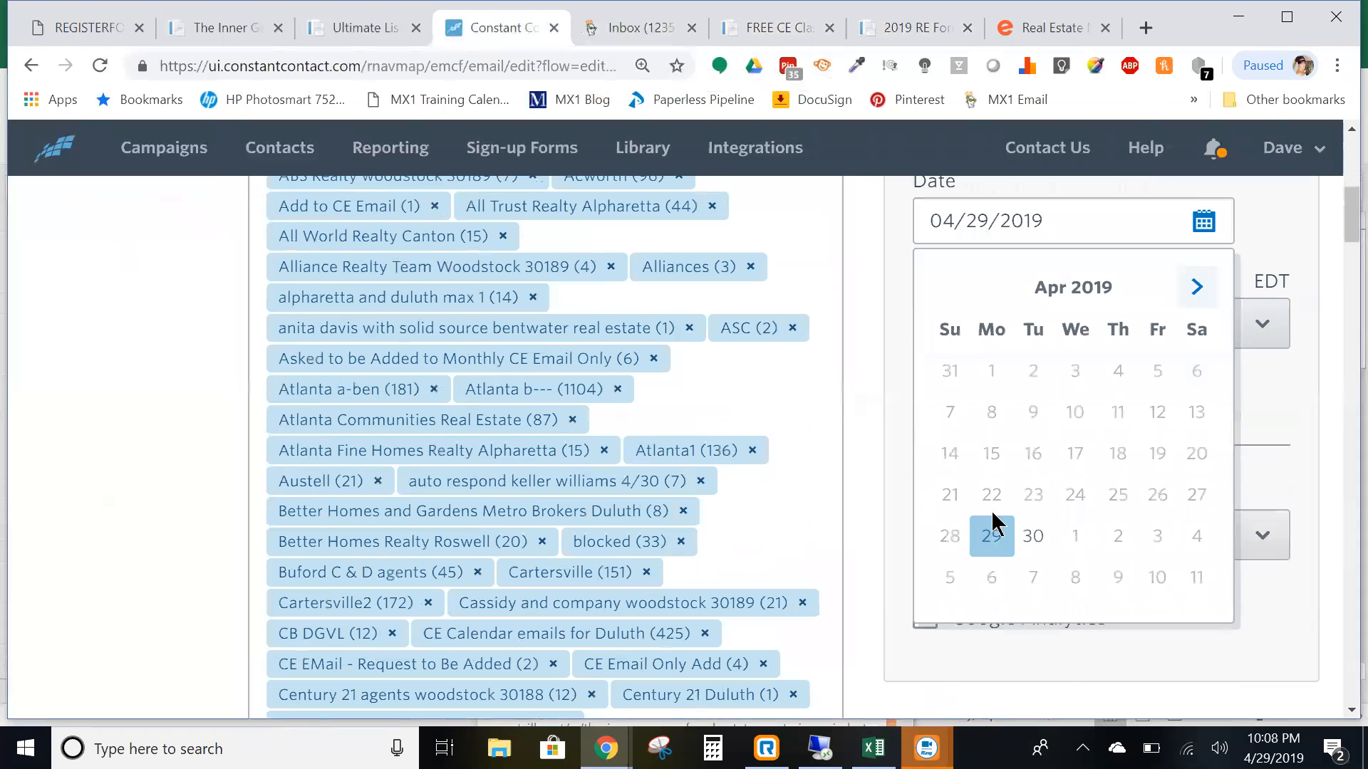
pyautogui.click(1245, 666)
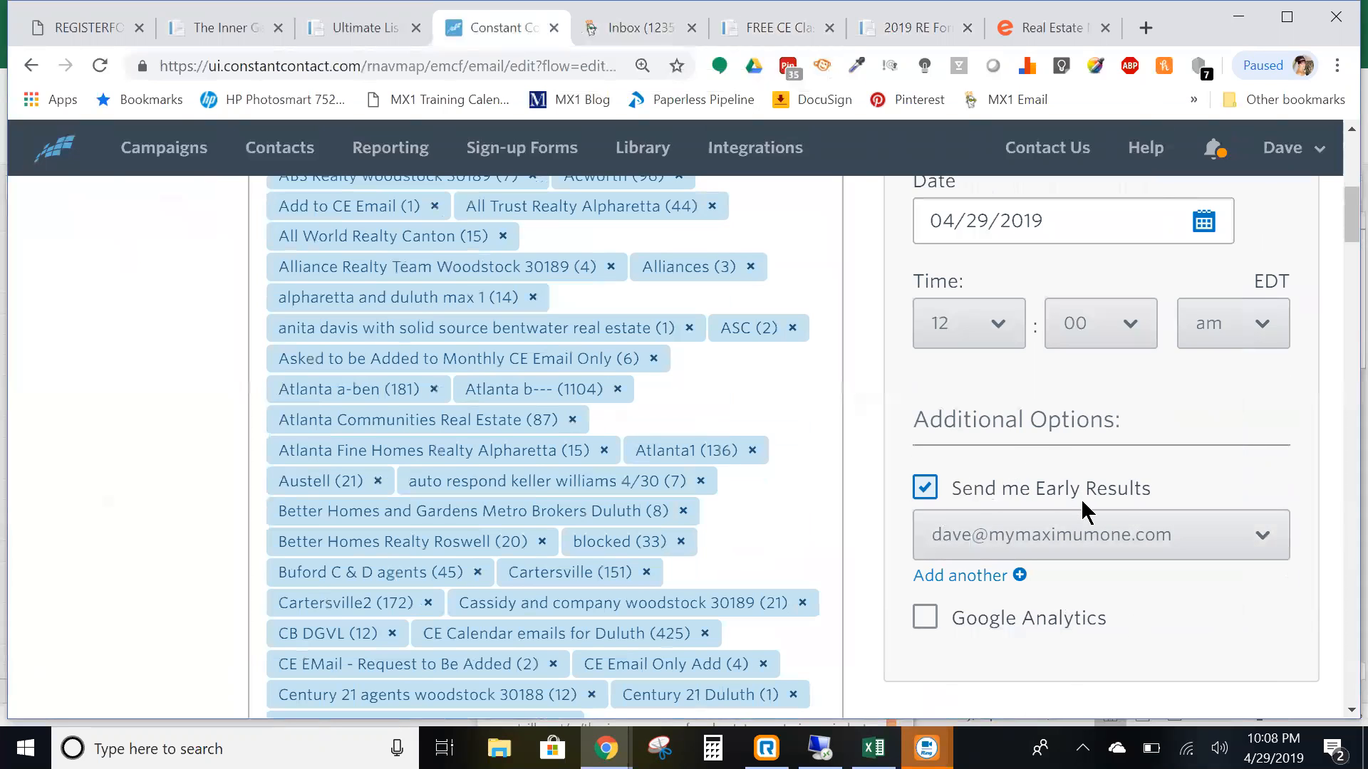
pyautogui.scroll(7, 1260, 338)
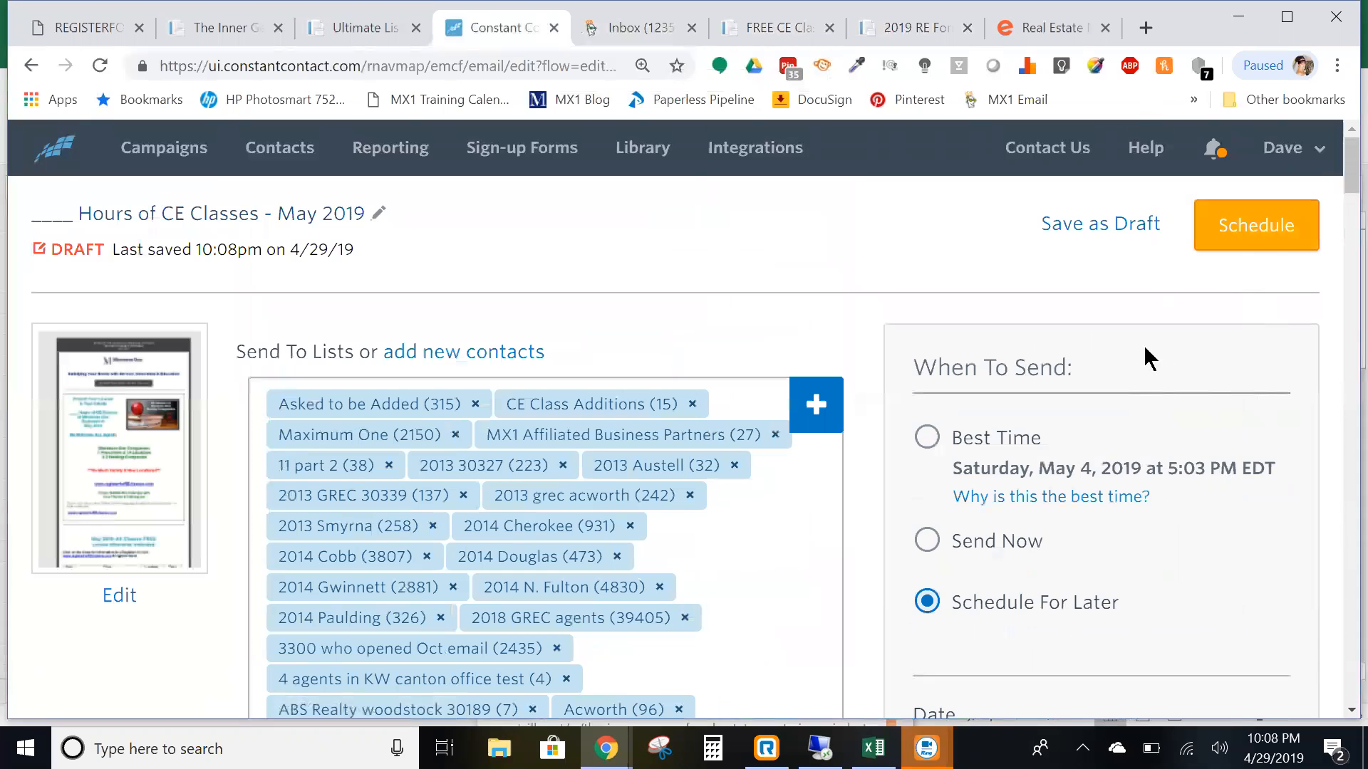
pyautogui.click(1093, 223)
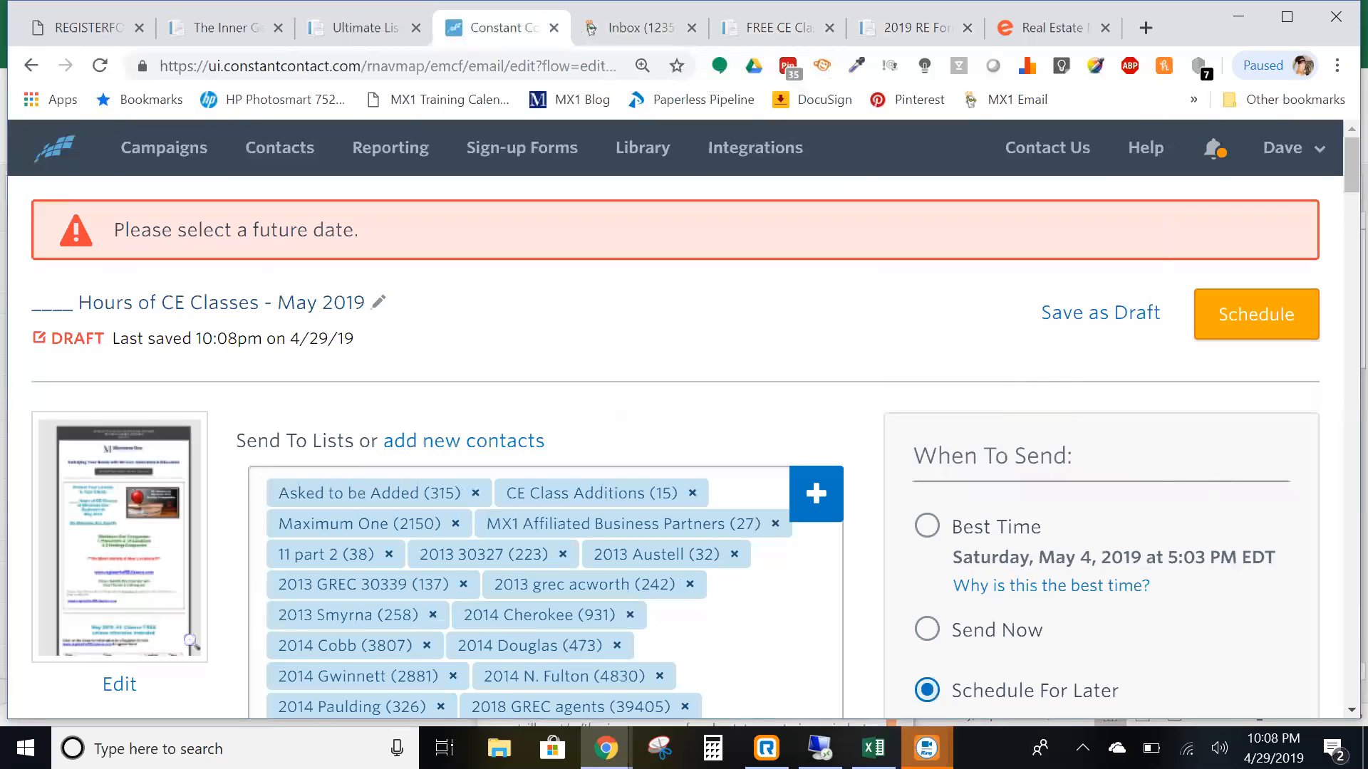
pyautogui.click(125, 687)
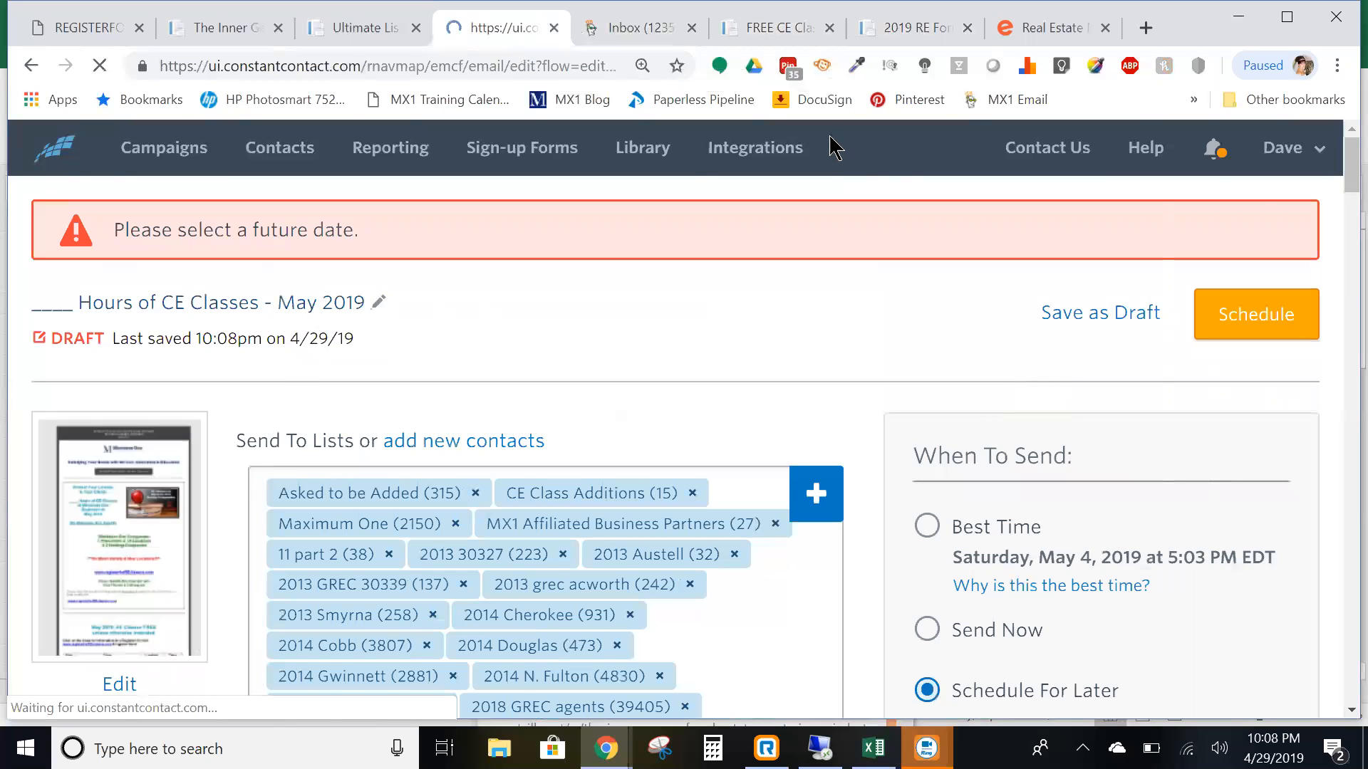